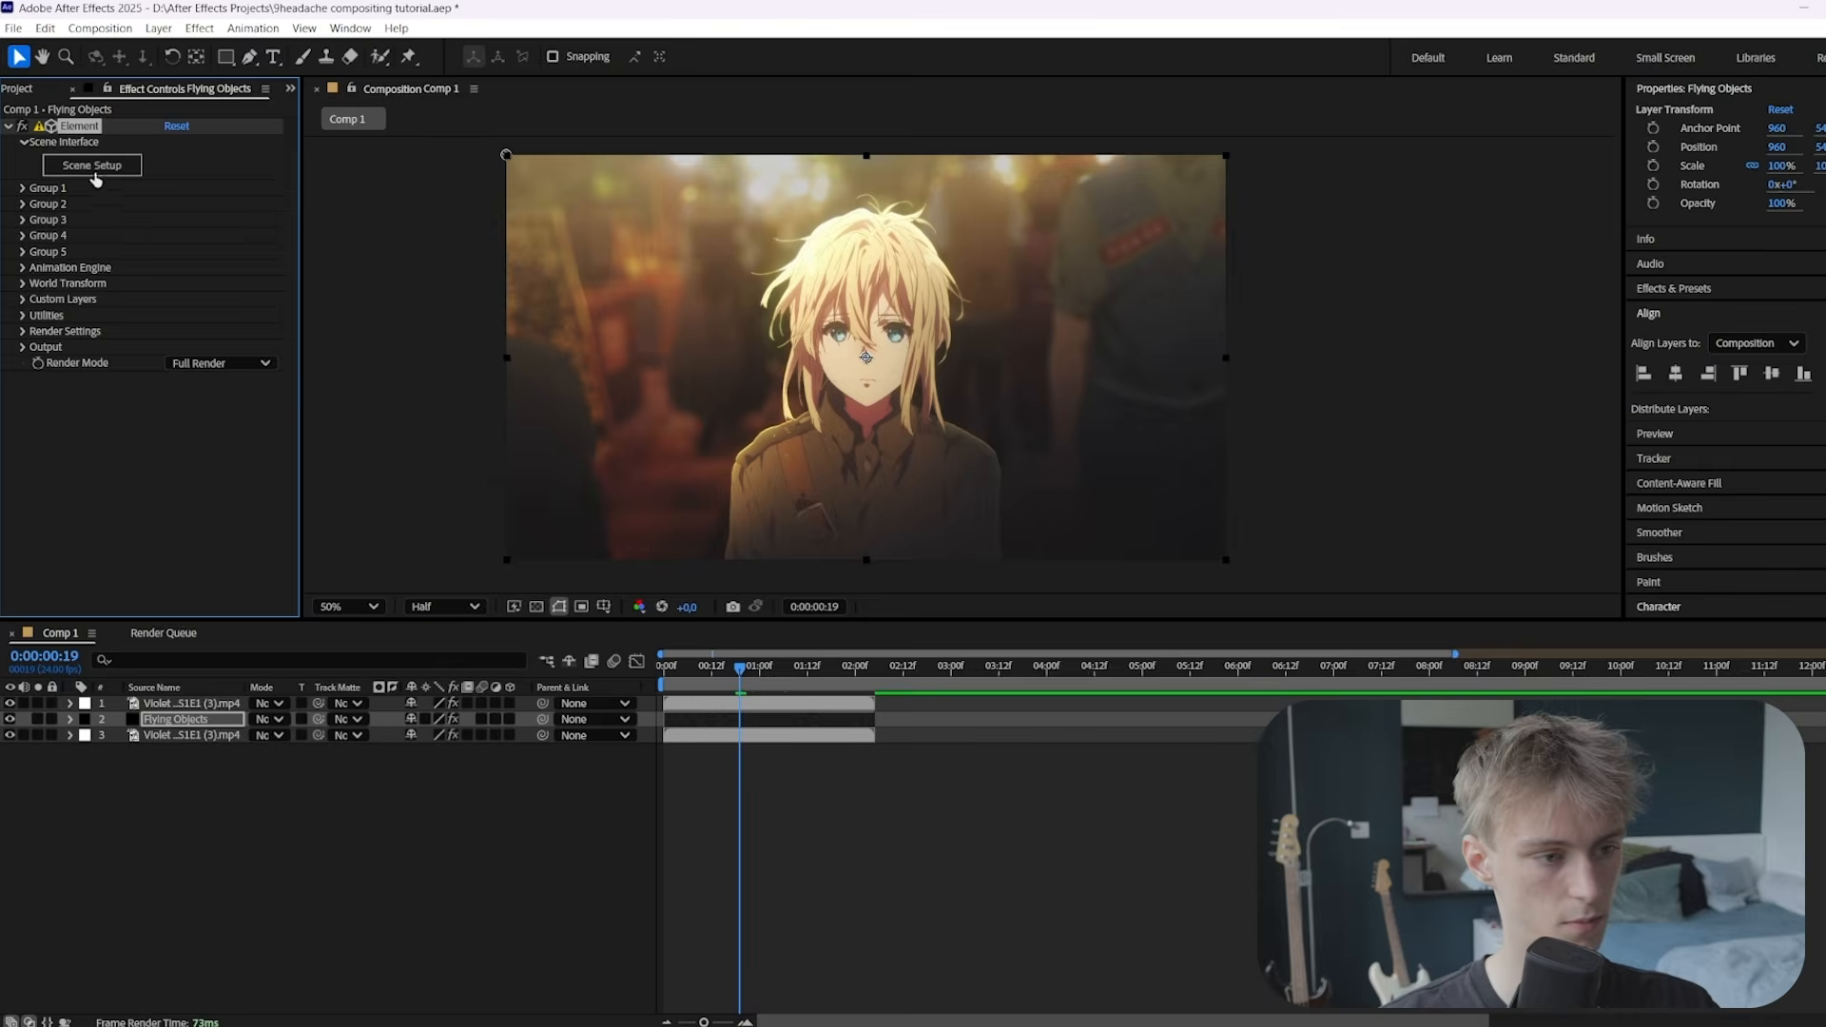
Import the Star.obj model into the Element 3D scene
{"action": "left_click", "coordinate": [38, 60]}
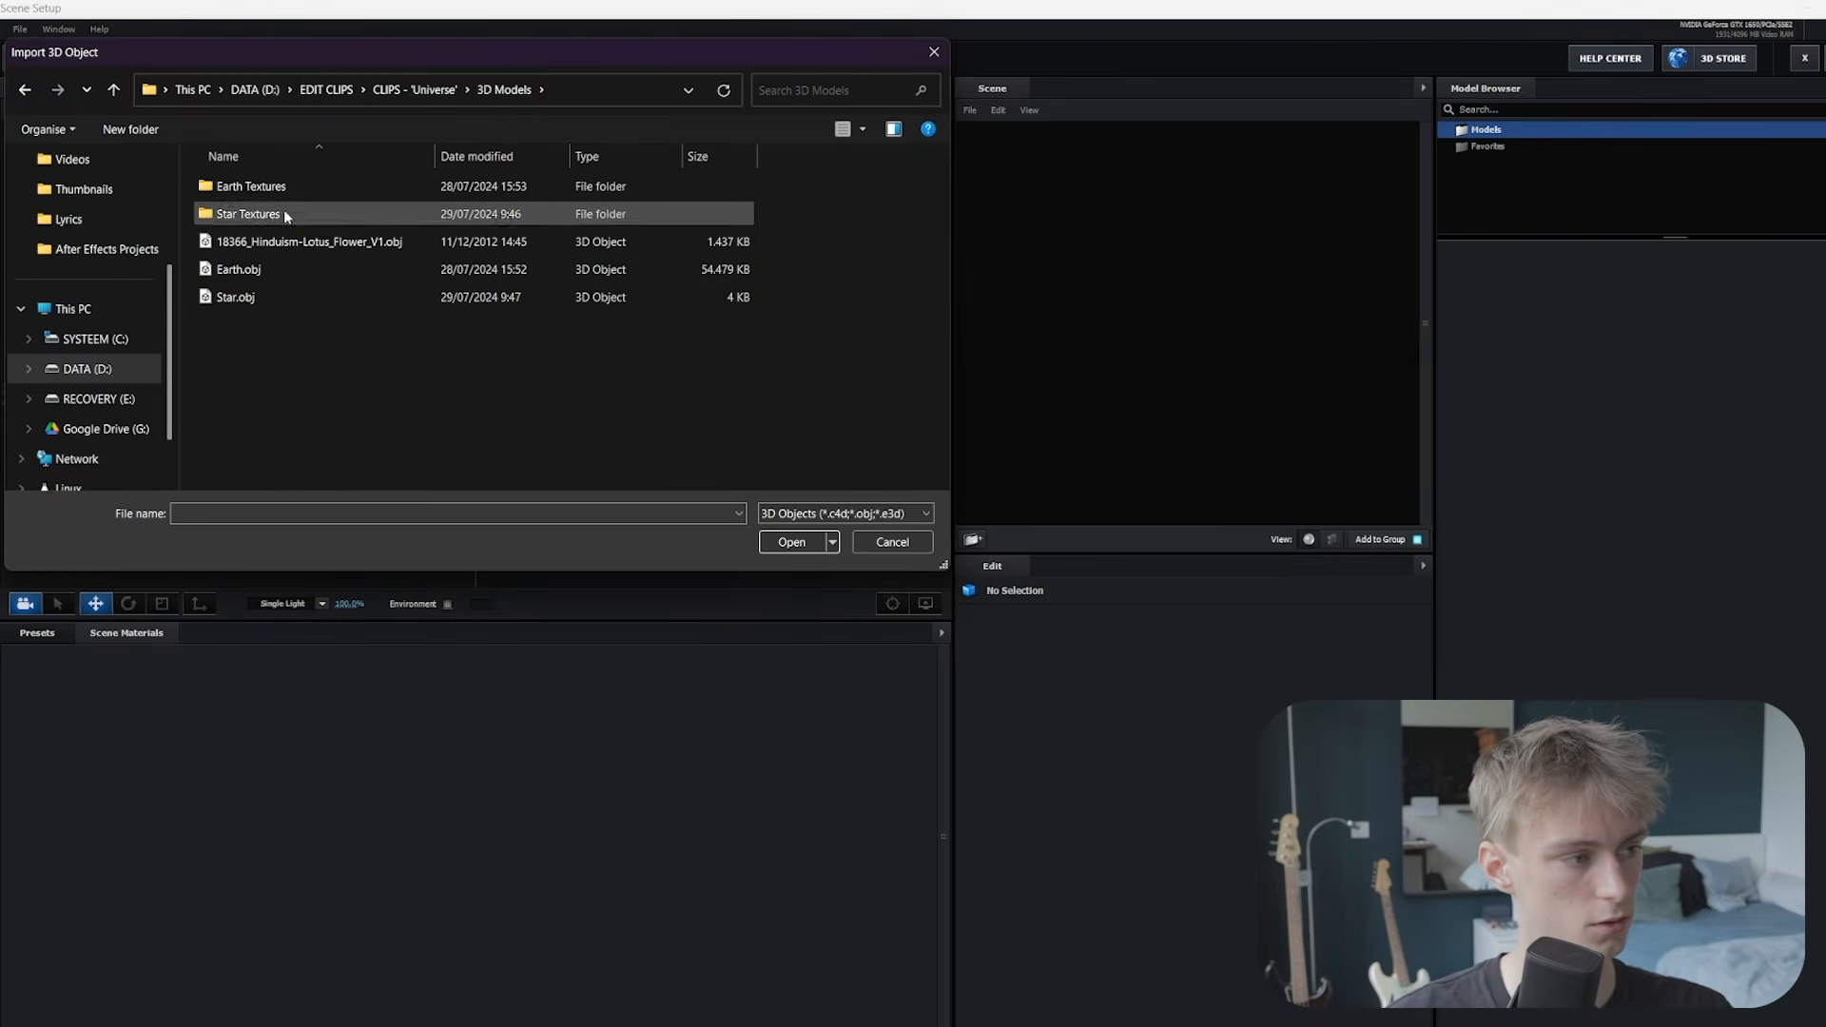
{"action": "left_click", "coordinate": [238, 274]}
{"action": "left_click", "coordinate": [260, 289]}
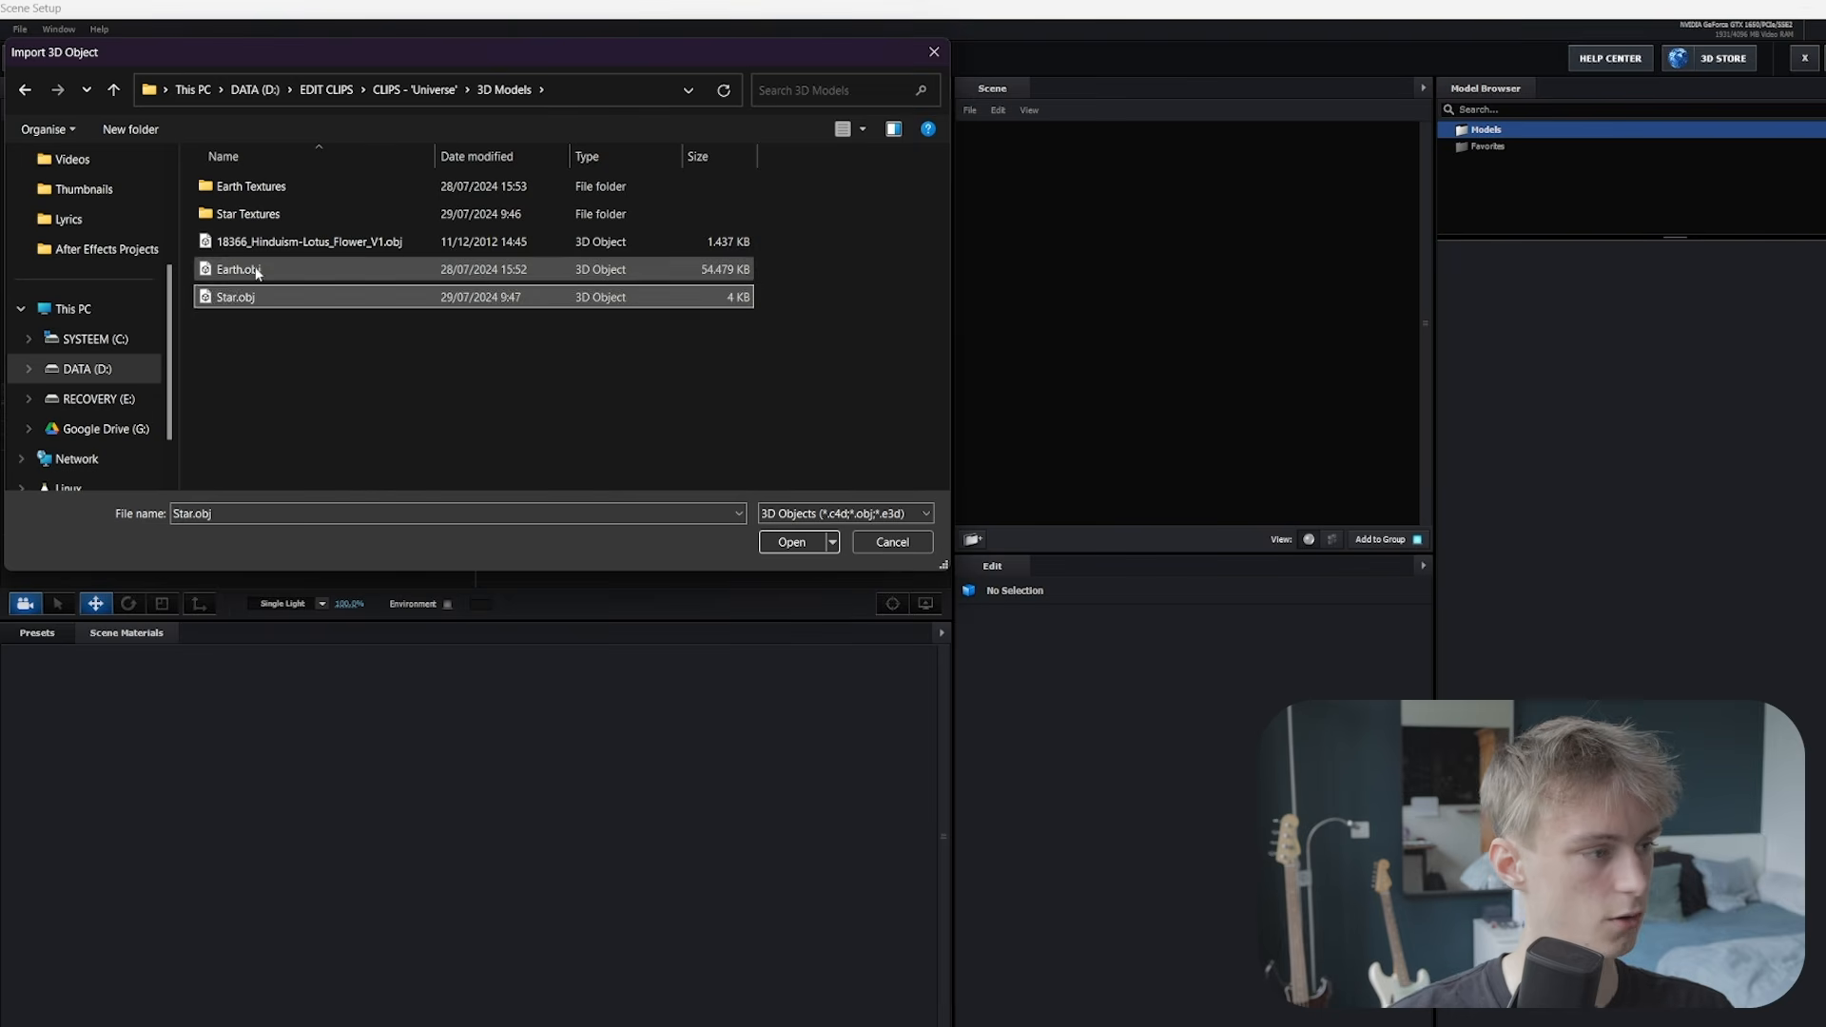
{"action": "left_click", "coordinate": [254, 271]}
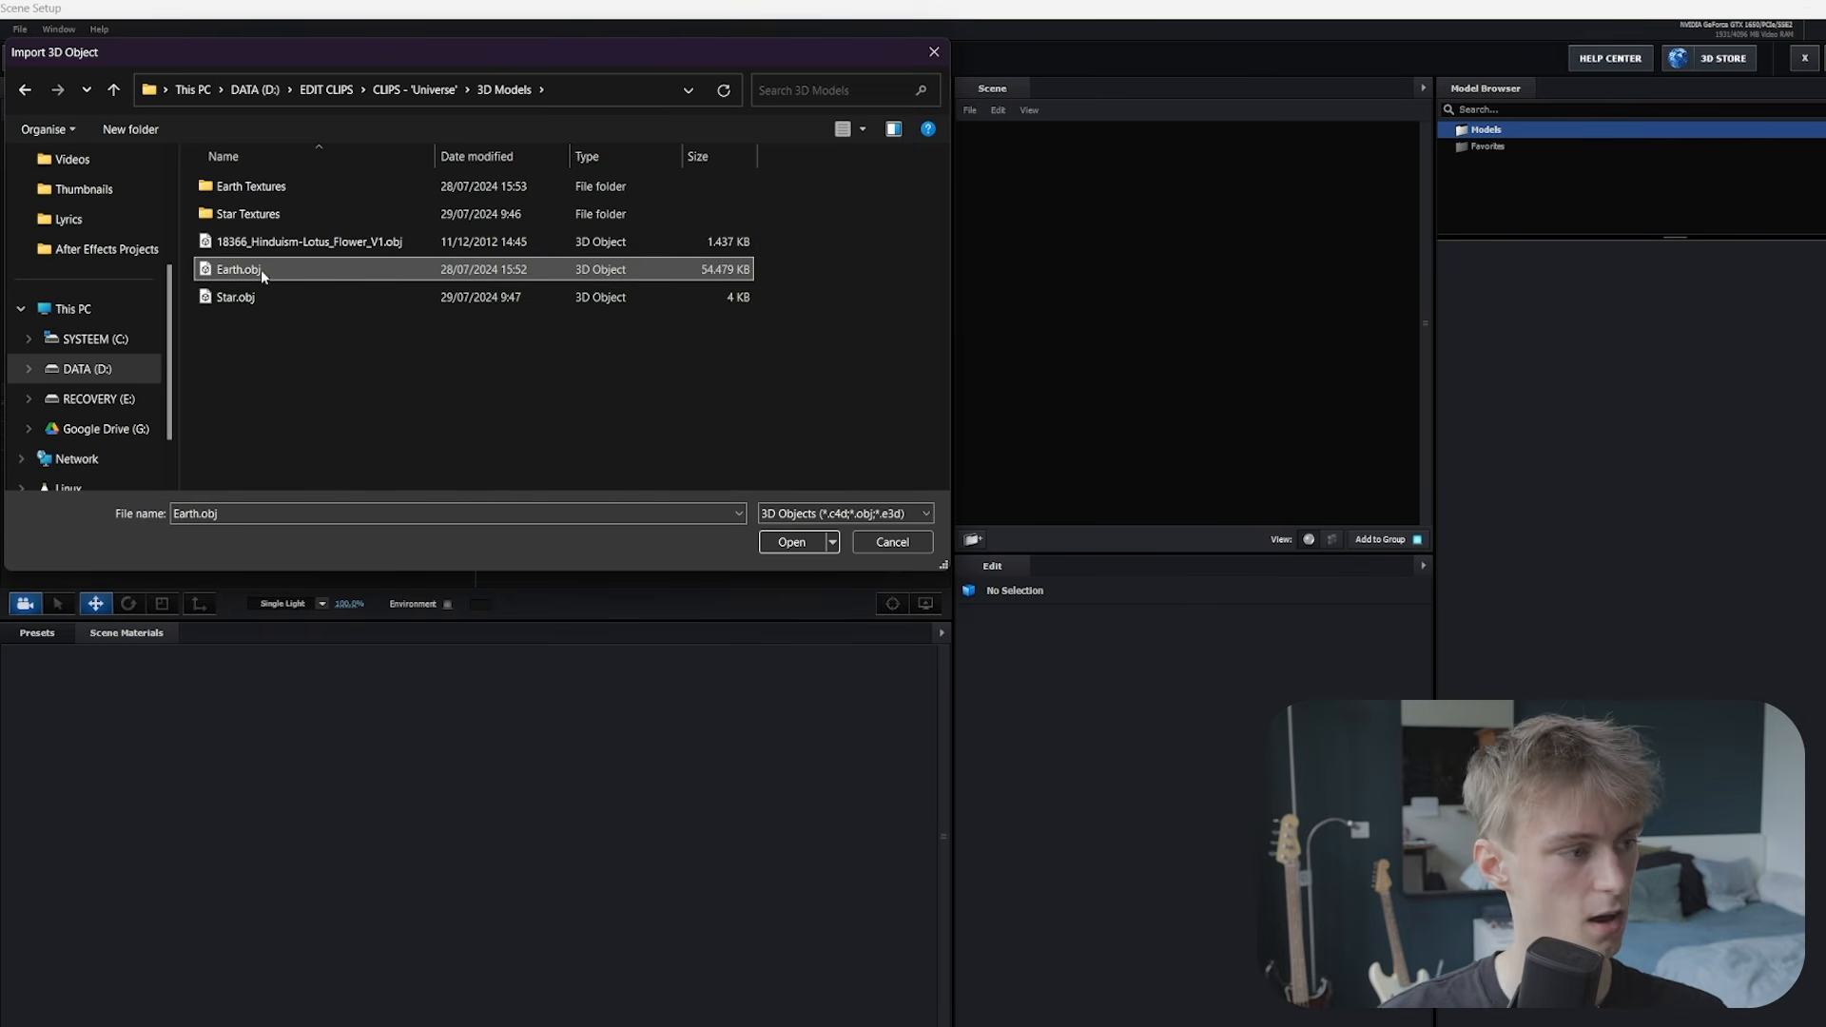
{"action": "left_click", "coordinate": [268, 296]}
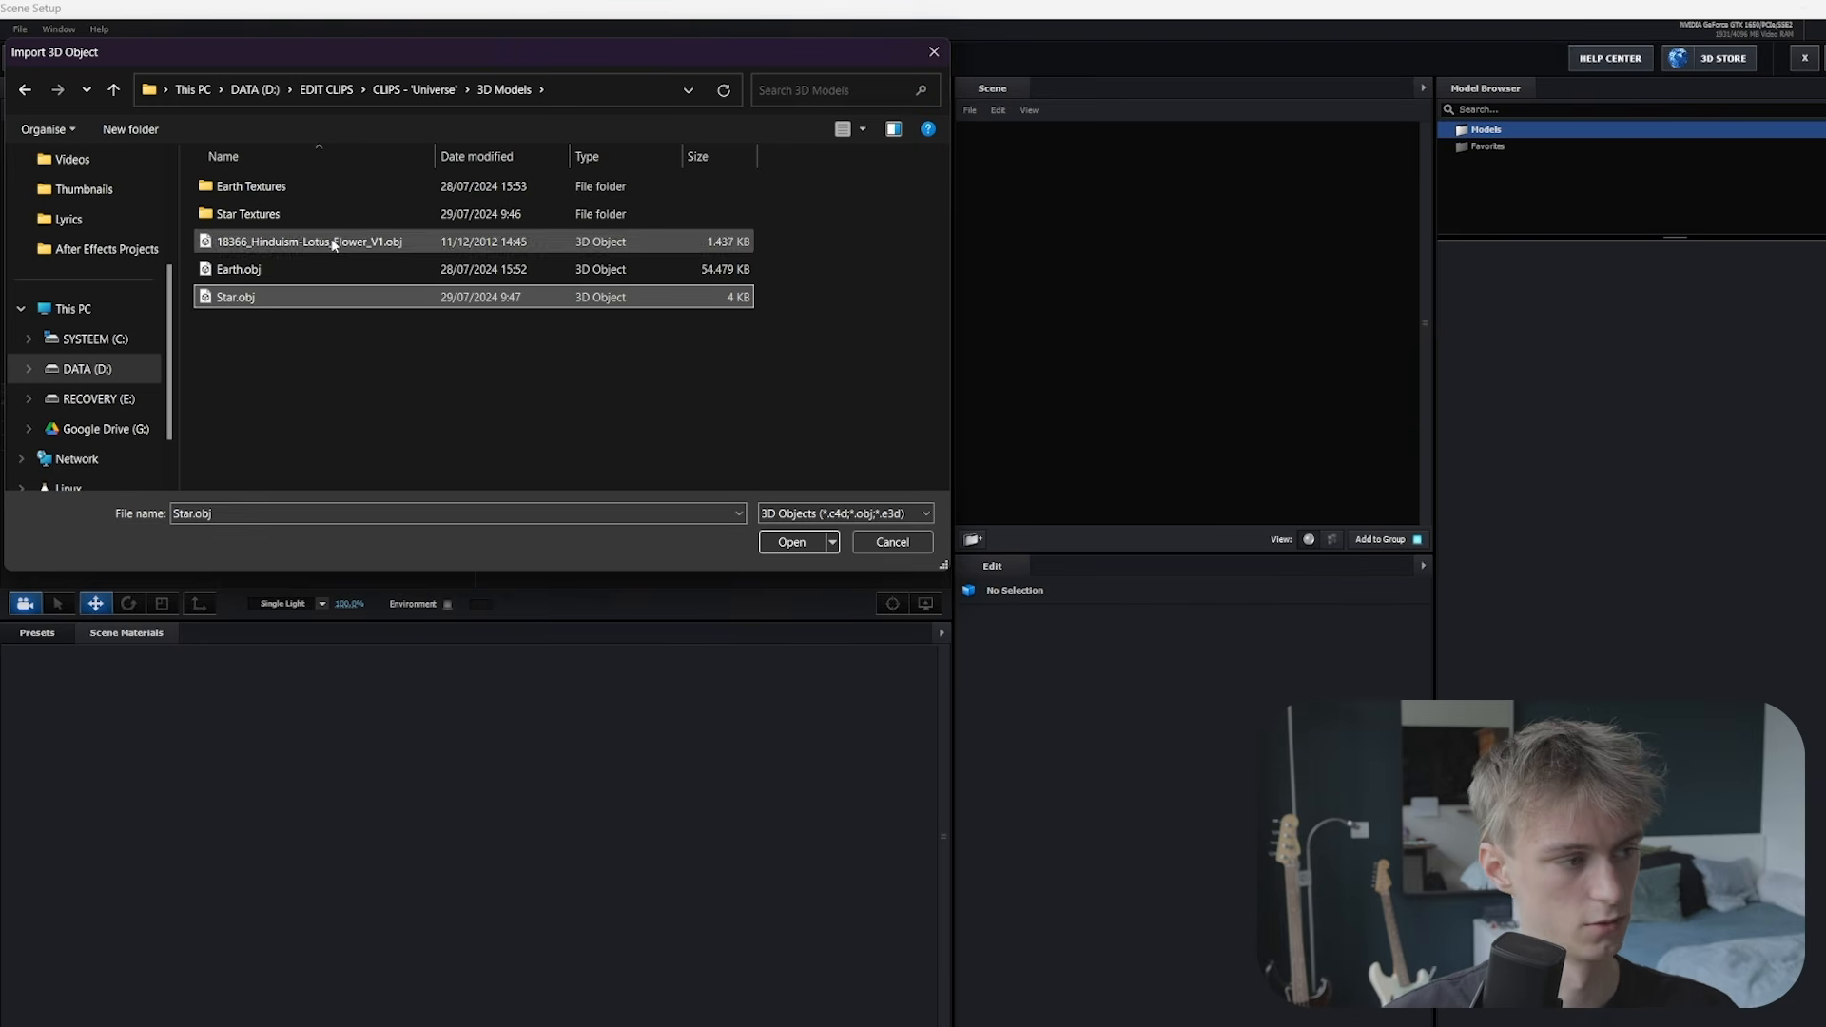
{"action": "left_click", "coordinate": [792, 542]}
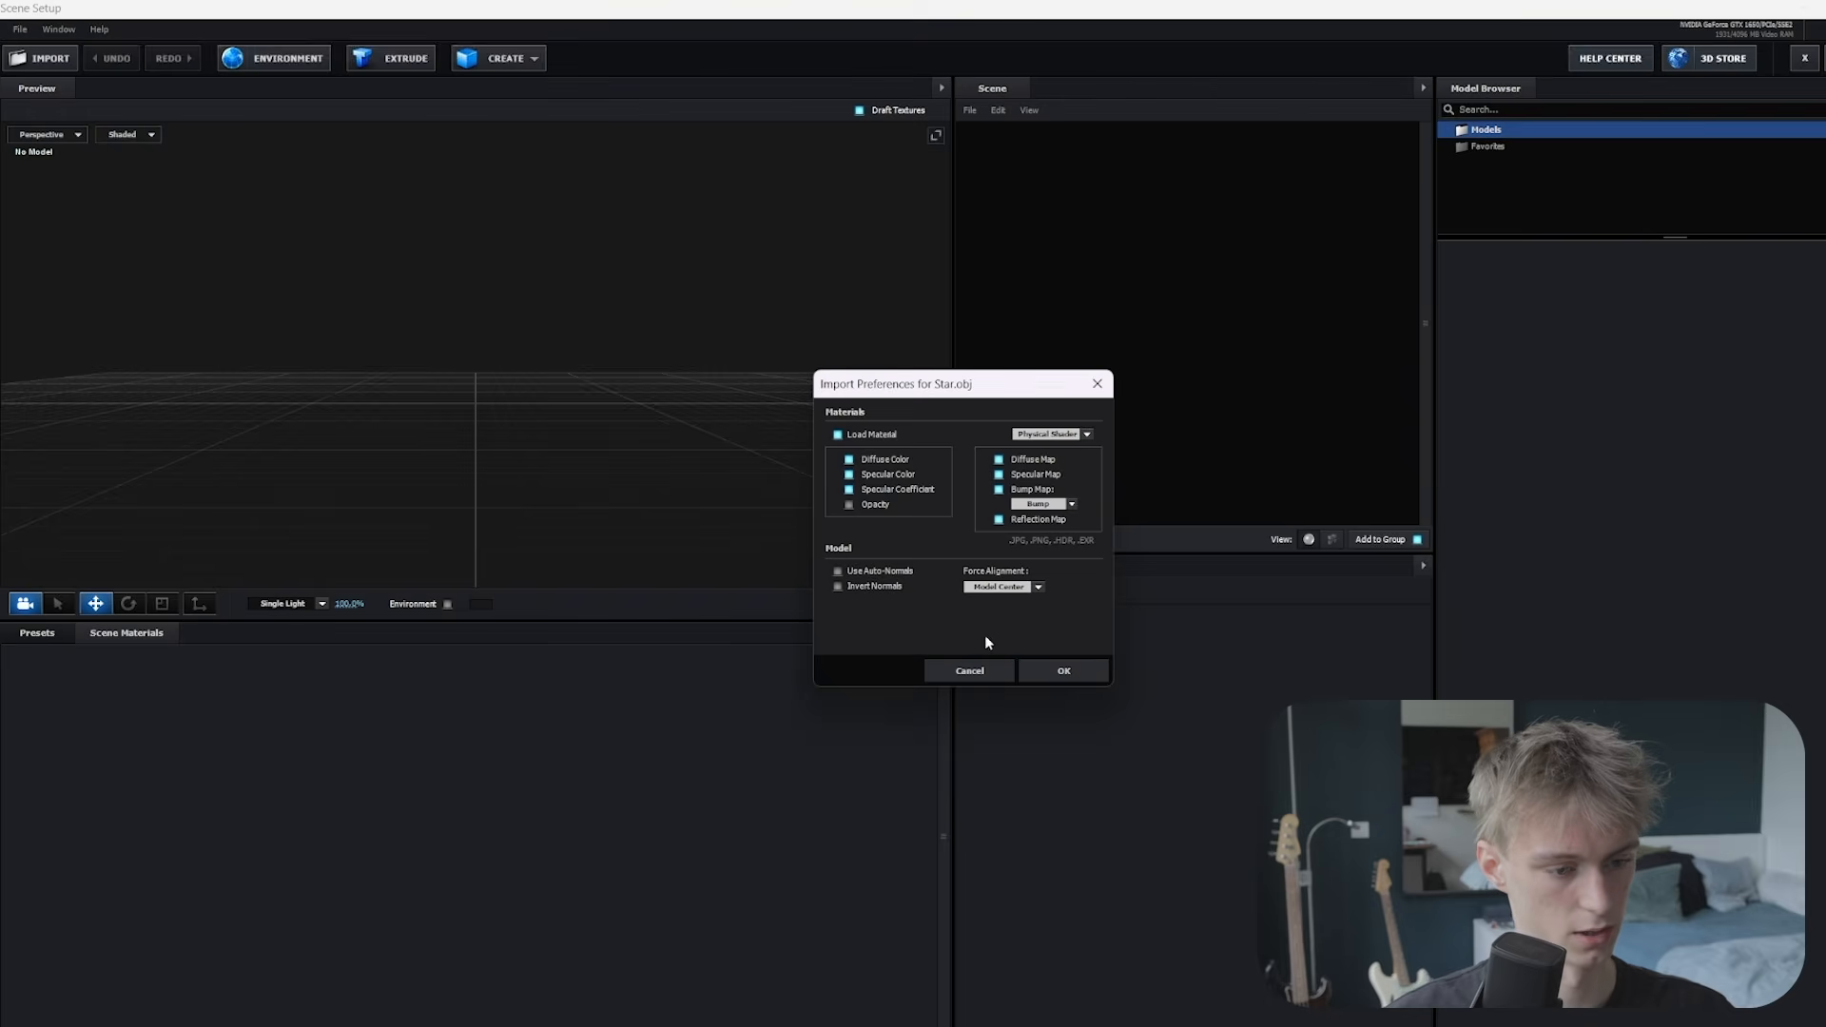
{"action": "left_click", "coordinate": [1064, 671]}
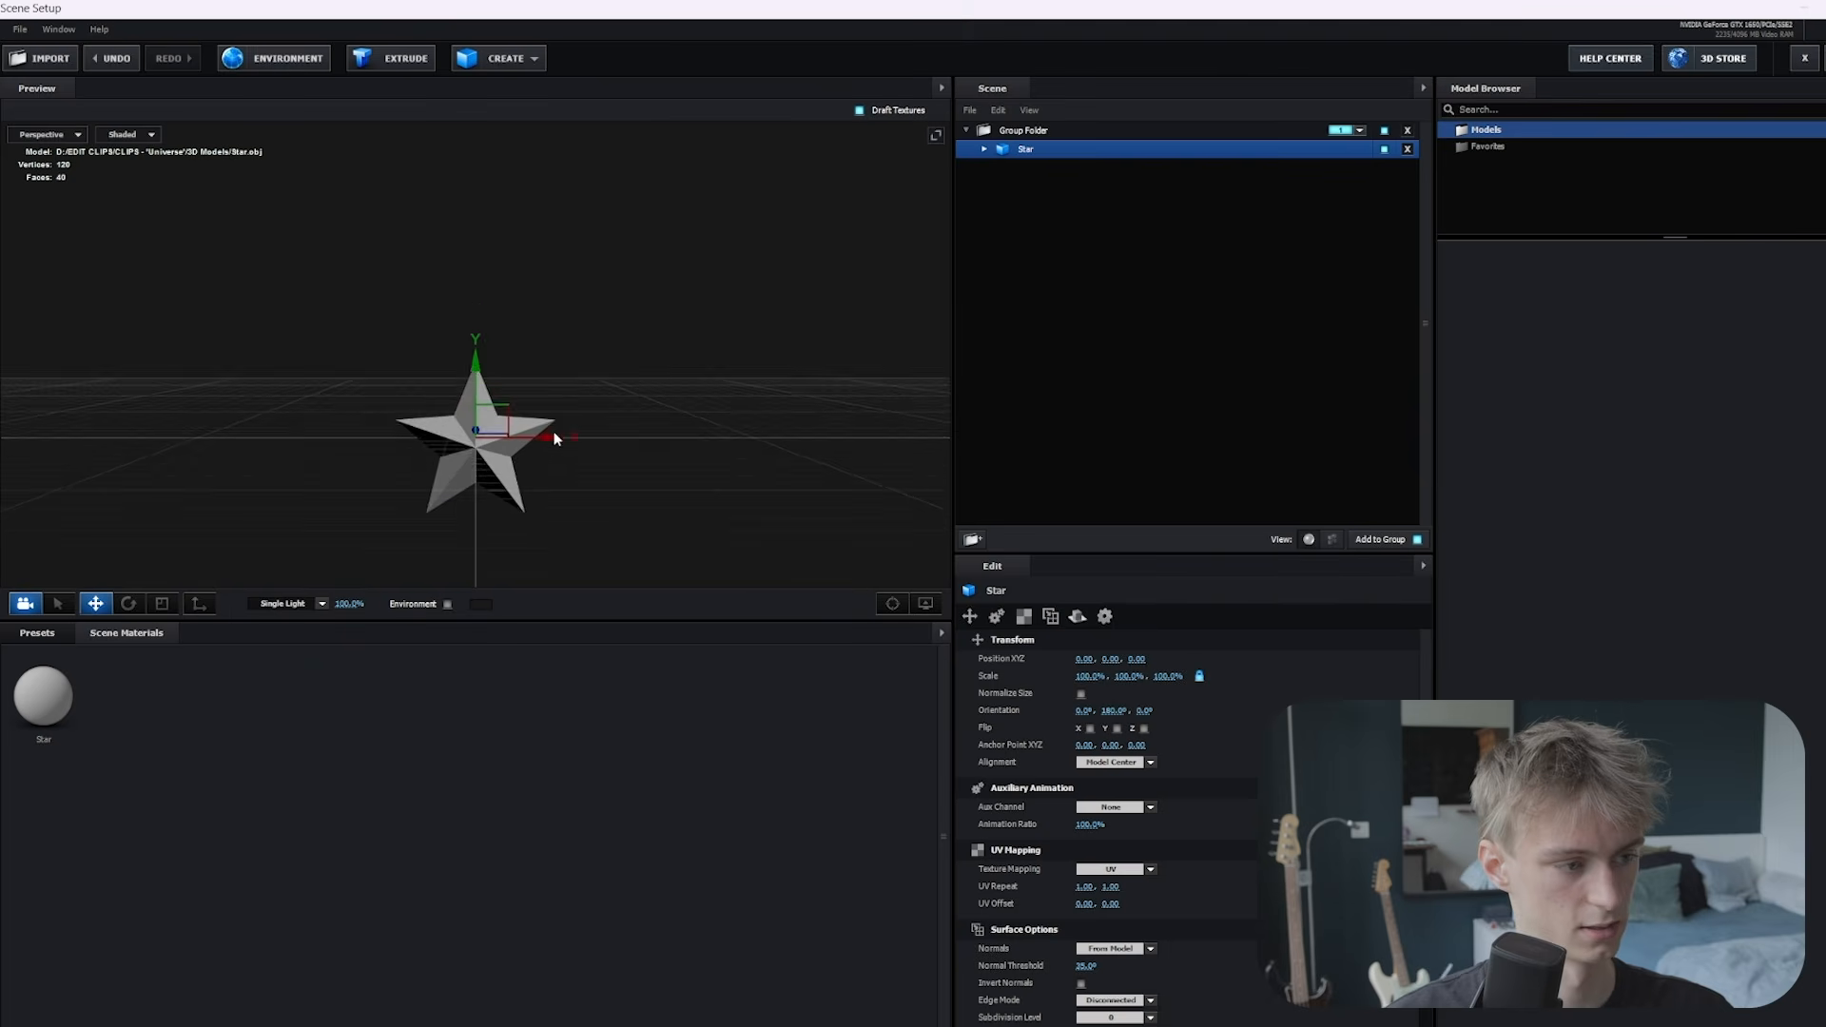
Enable Normalize Size to enlarge the star, then close Scene Setup
{"action": "left_click_drag", "start_coordinate": [554, 437], "coordinate": [533, 399]}
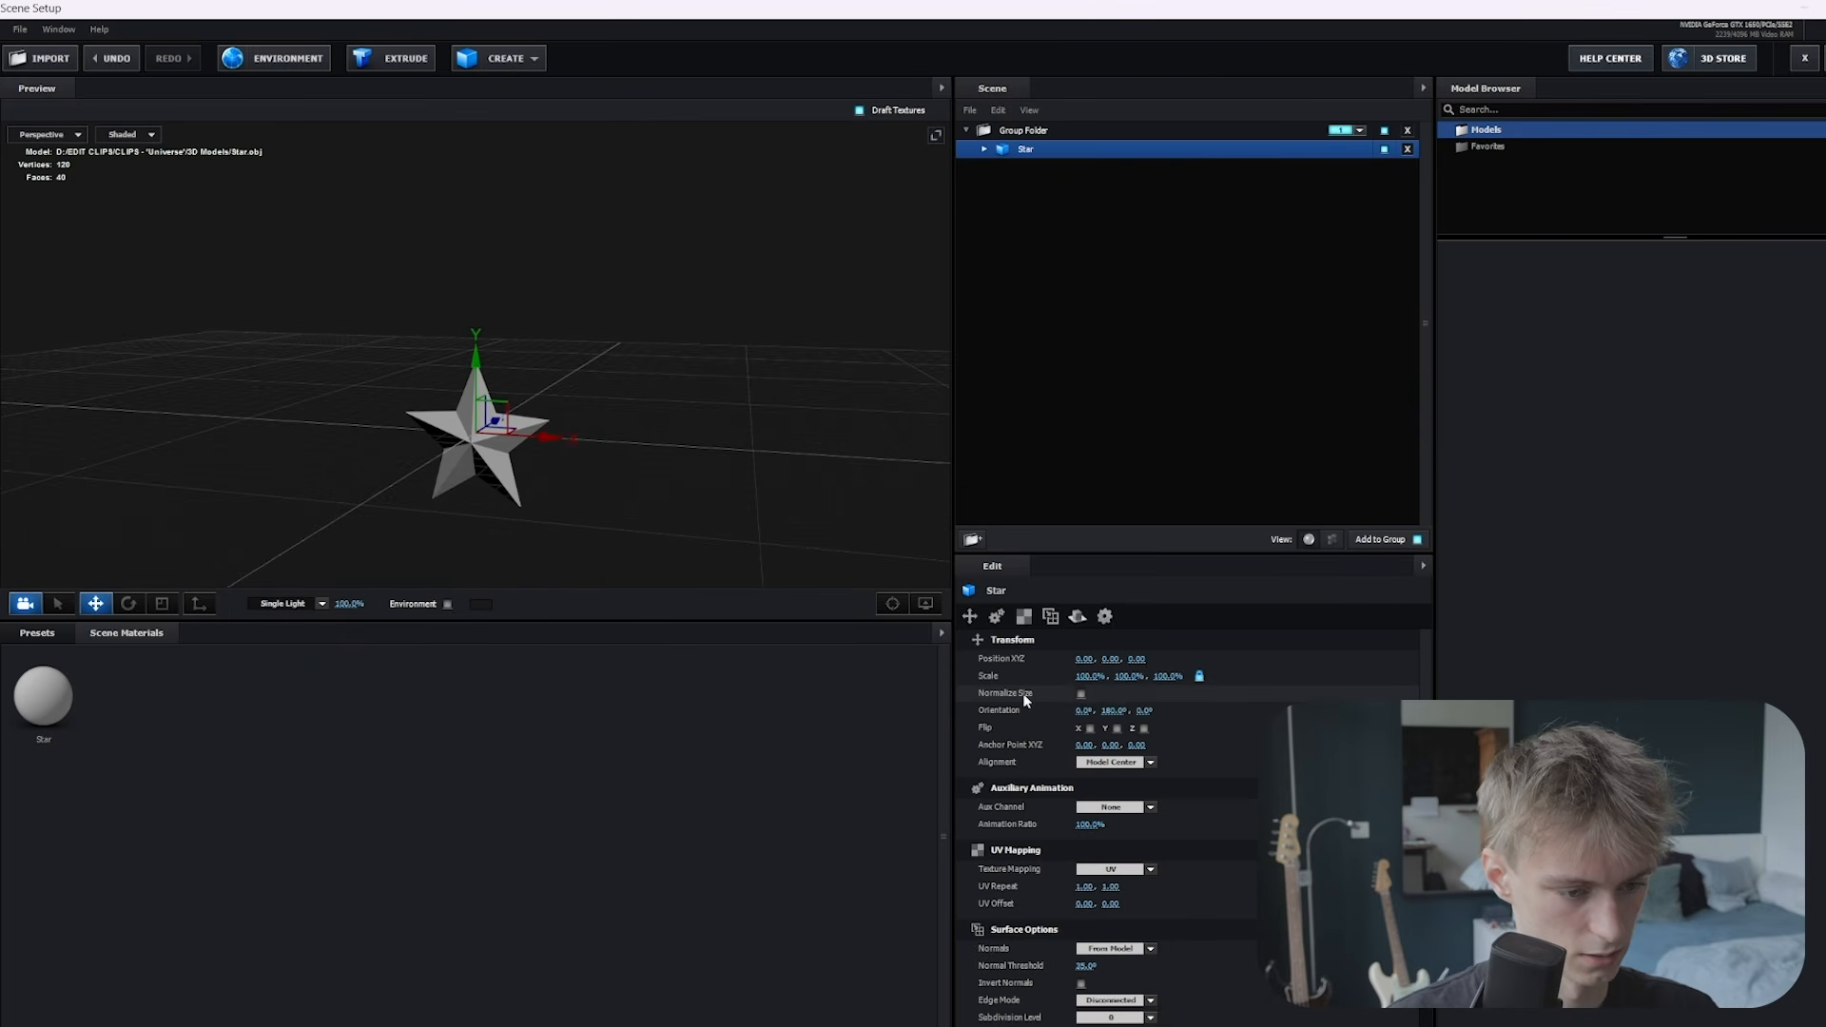
{"action": "left_click", "coordinate": [1081, 695]}
{"action": "scroll", "coordinate": [778, 459], "scroll_direction": "down", "scroll_amount": 2}
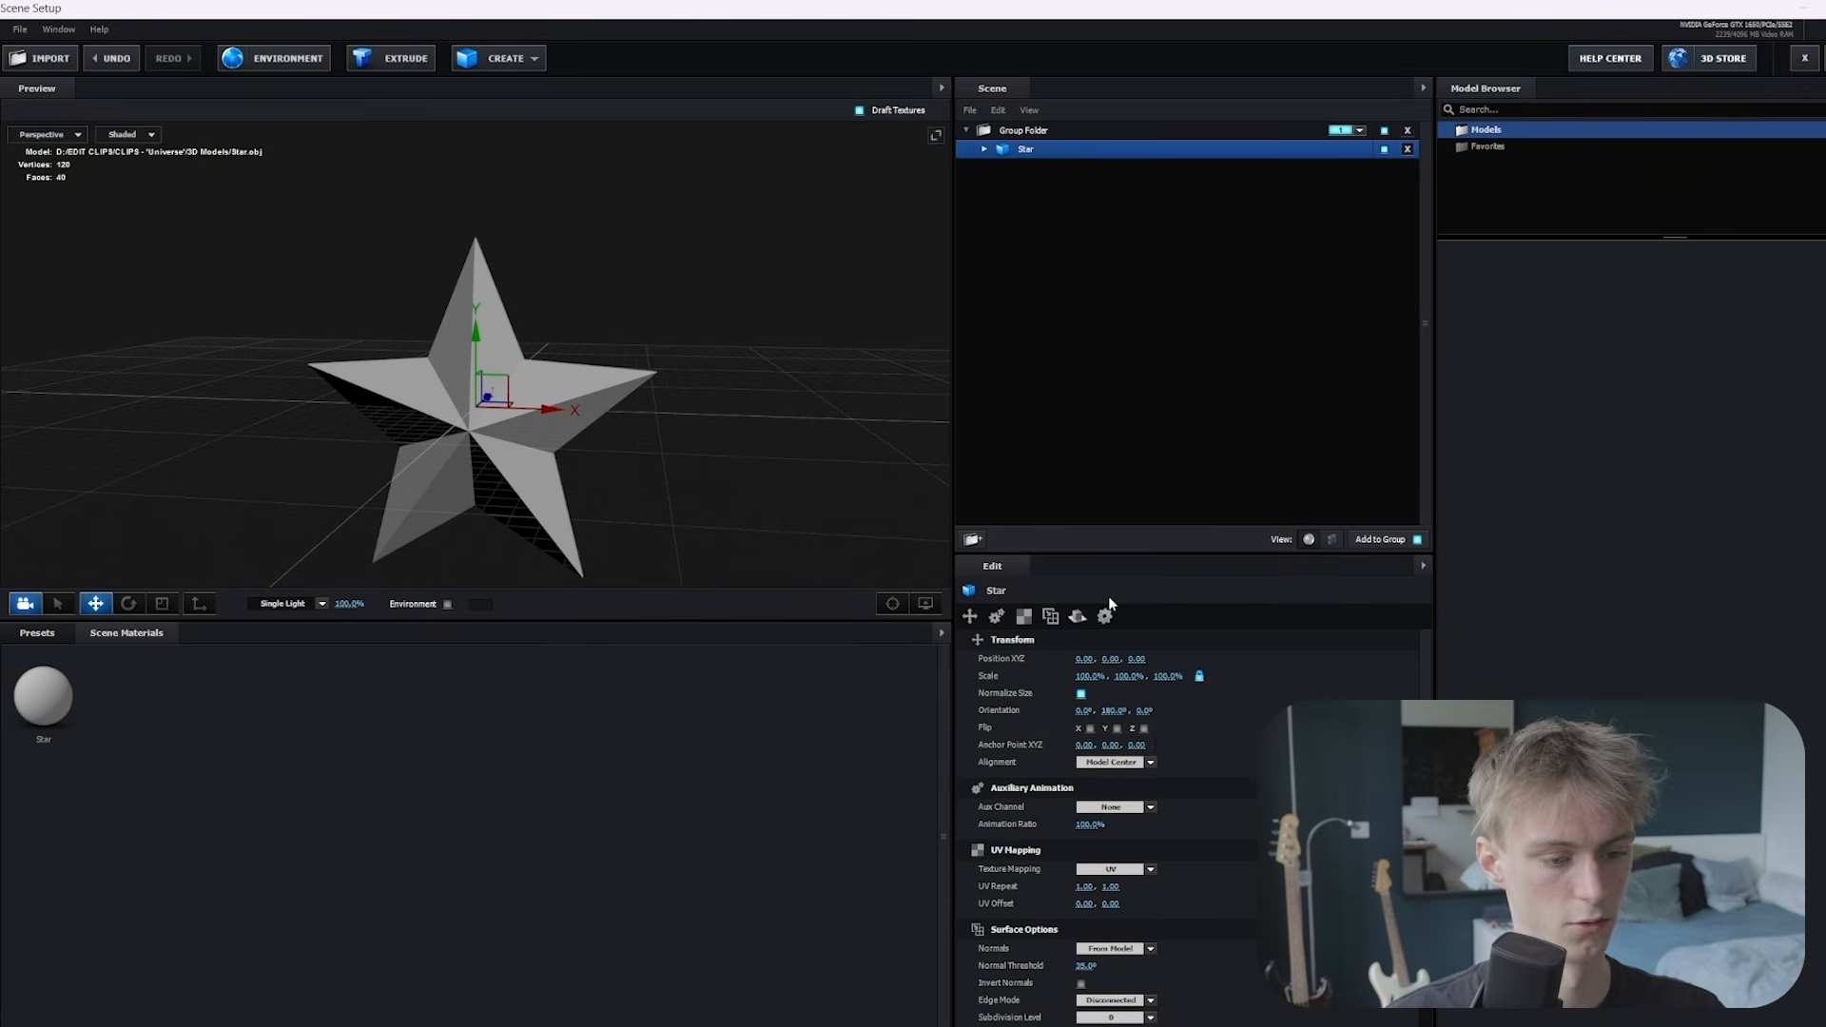
{"action": "scroll", "coordinate": [1020, 711], "scroll_direction": "down", "scroll_amount": 5}
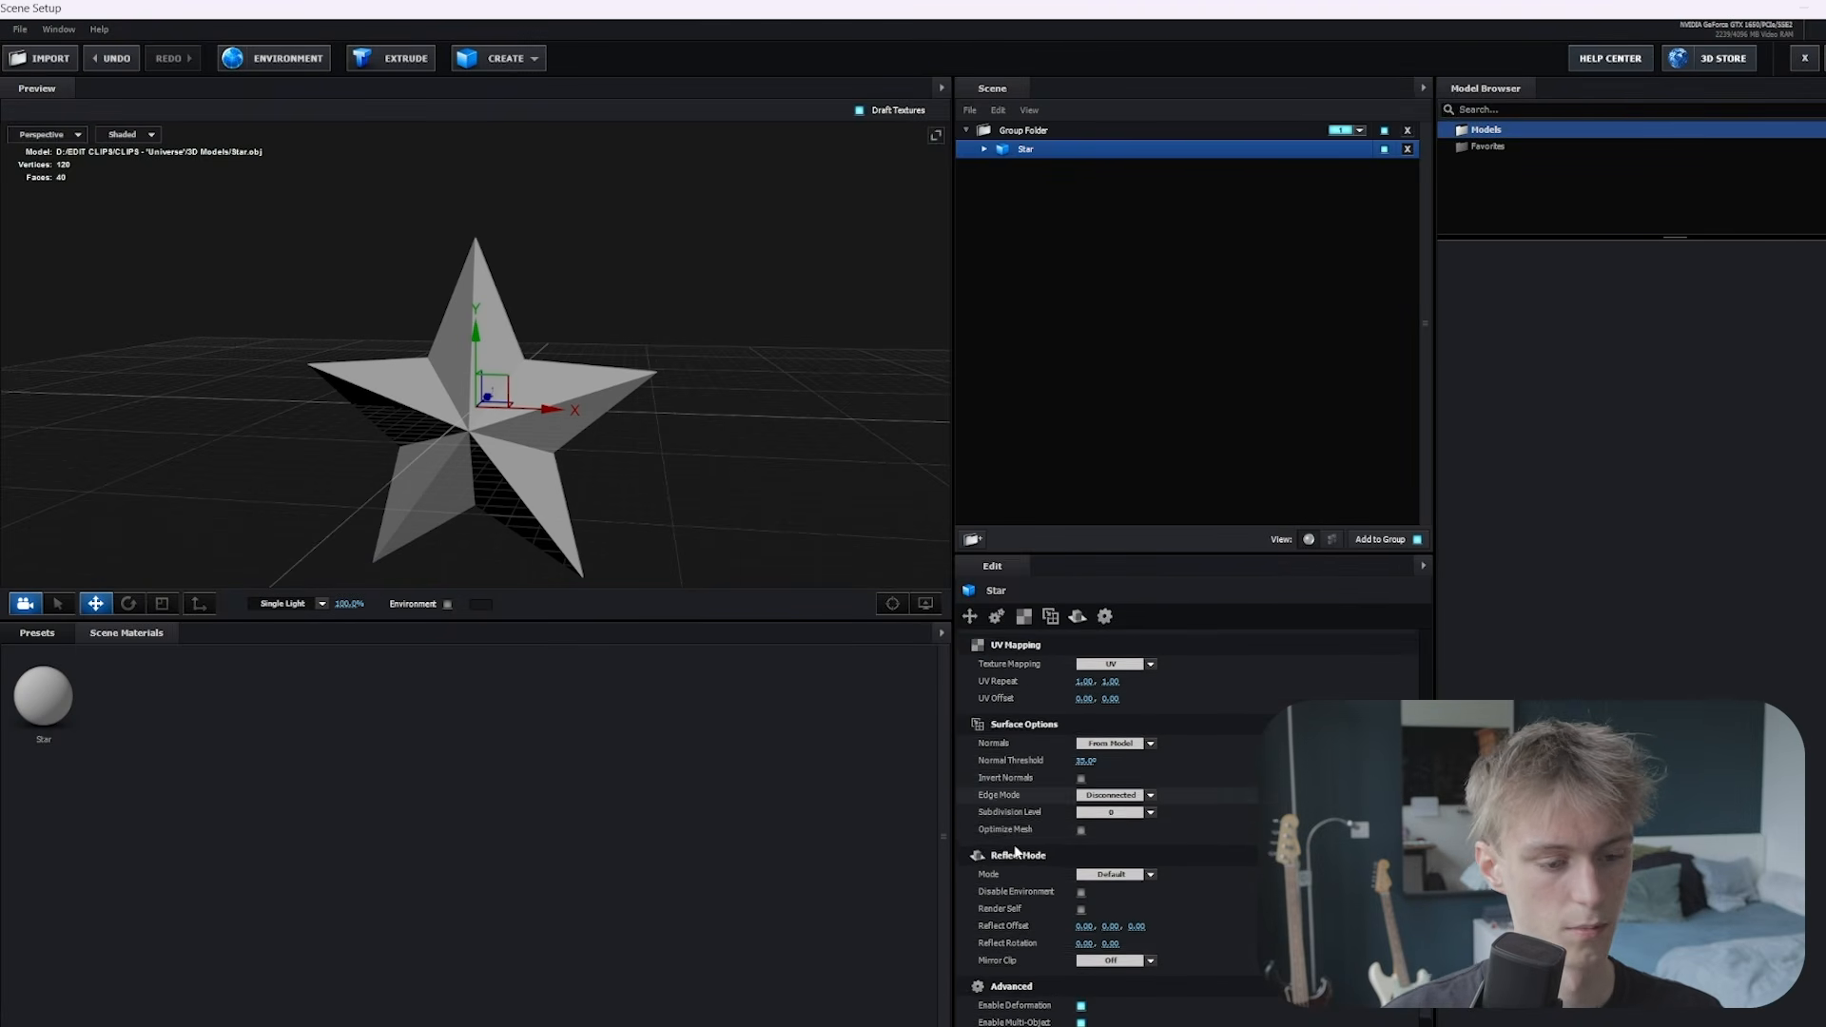
{"action": "scroll", "coordinate": [1022, 801], "scroll_direction": "up", "scroll_amount": 5}
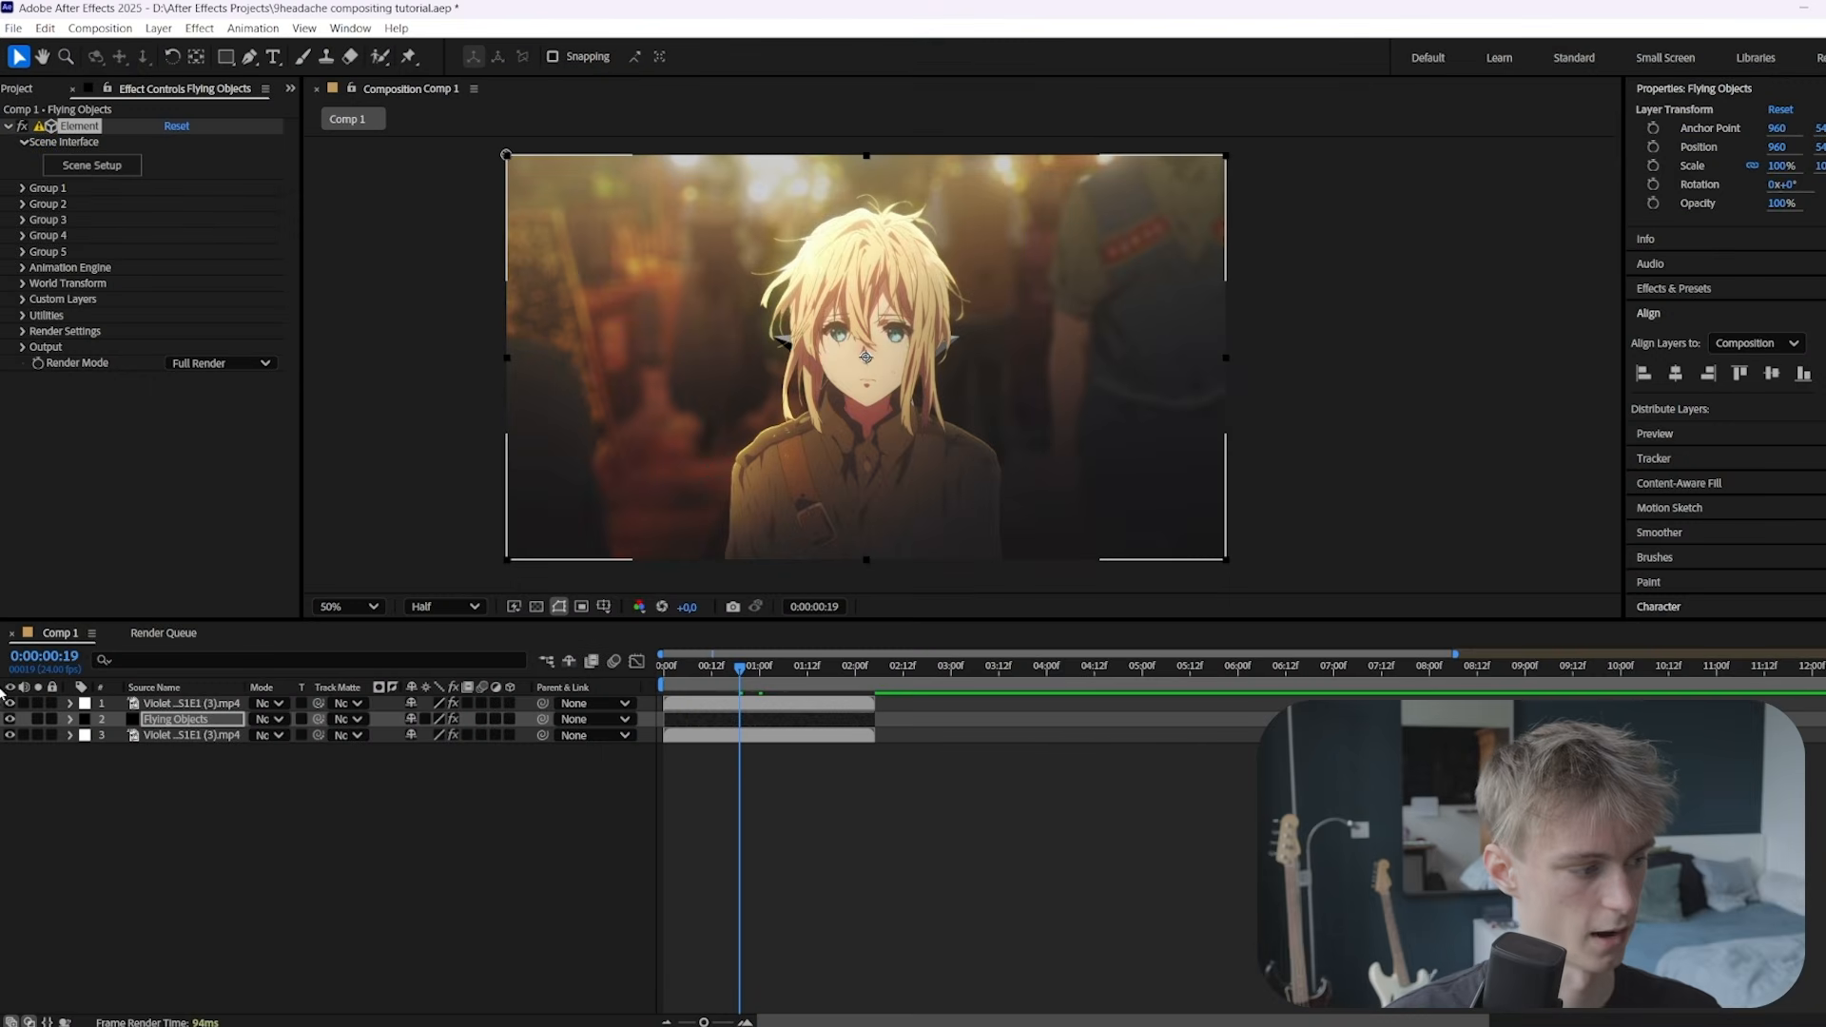
Set Group 1's Particle Replicator particle count to 8
{"action": "left_click", "coordinate": [9, 703]}
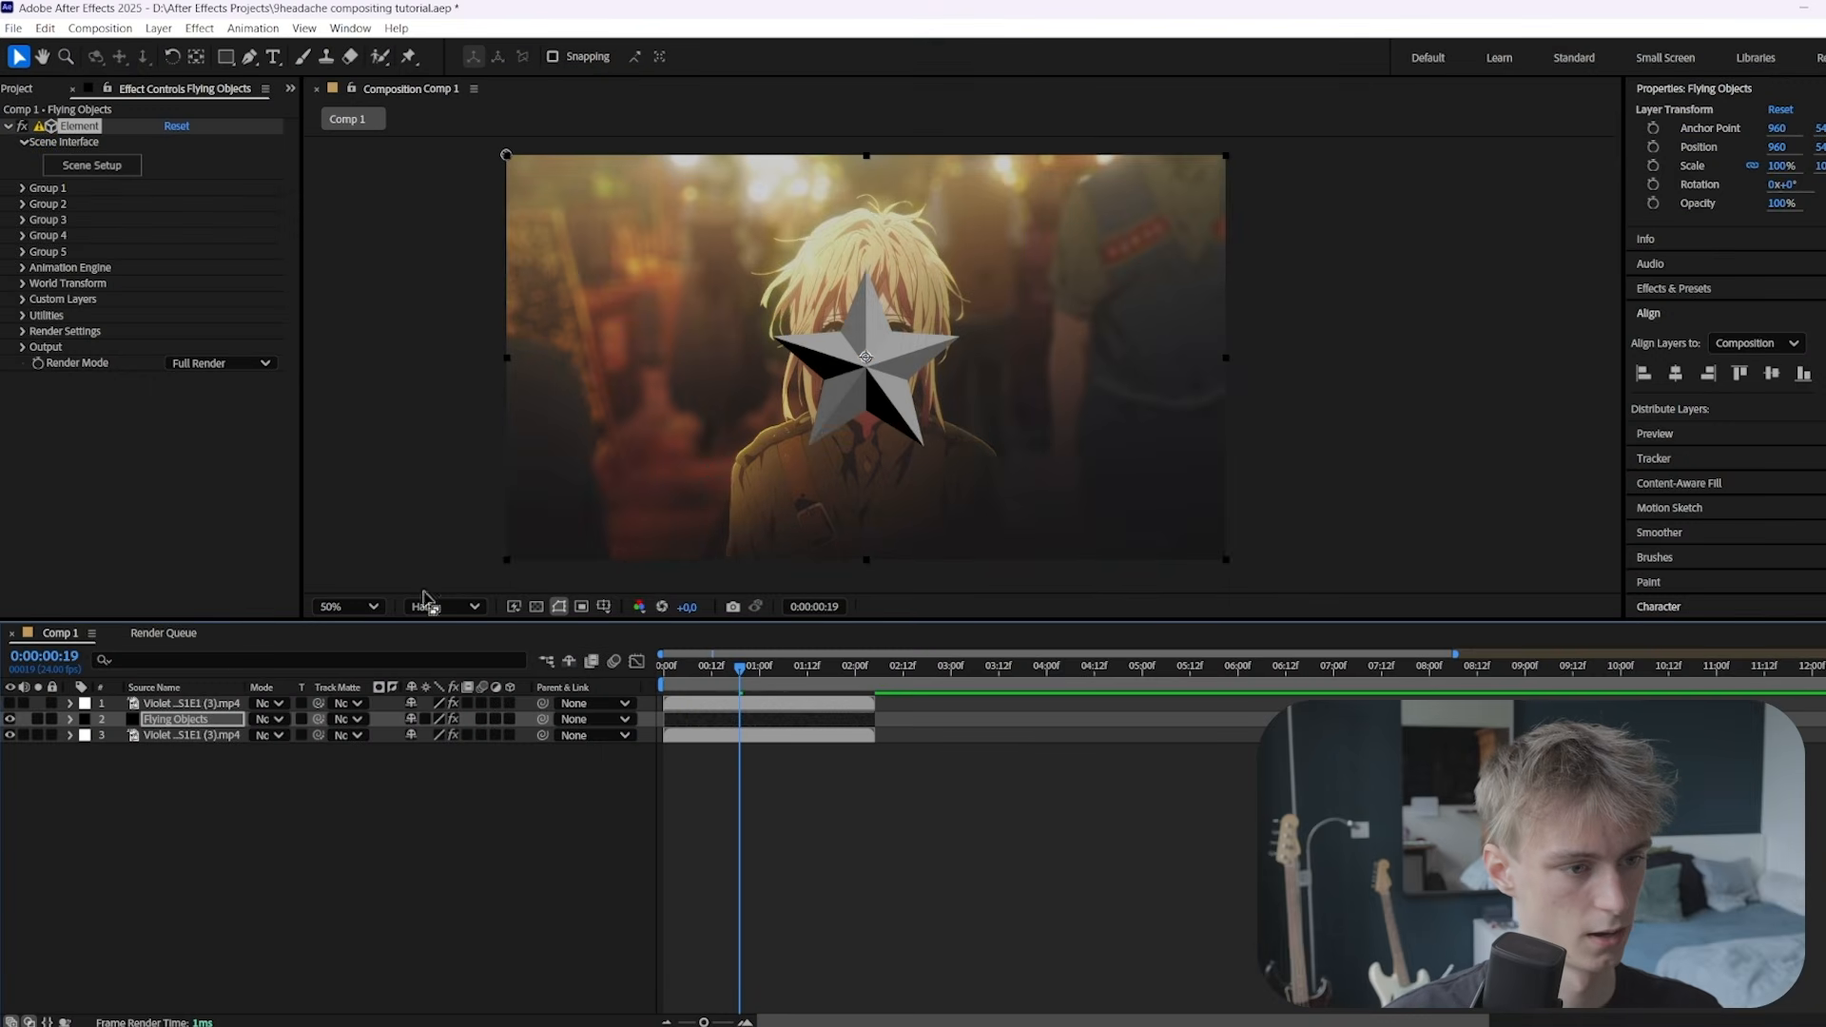
{"action": "left_click", "coordinate": [9, 703]}
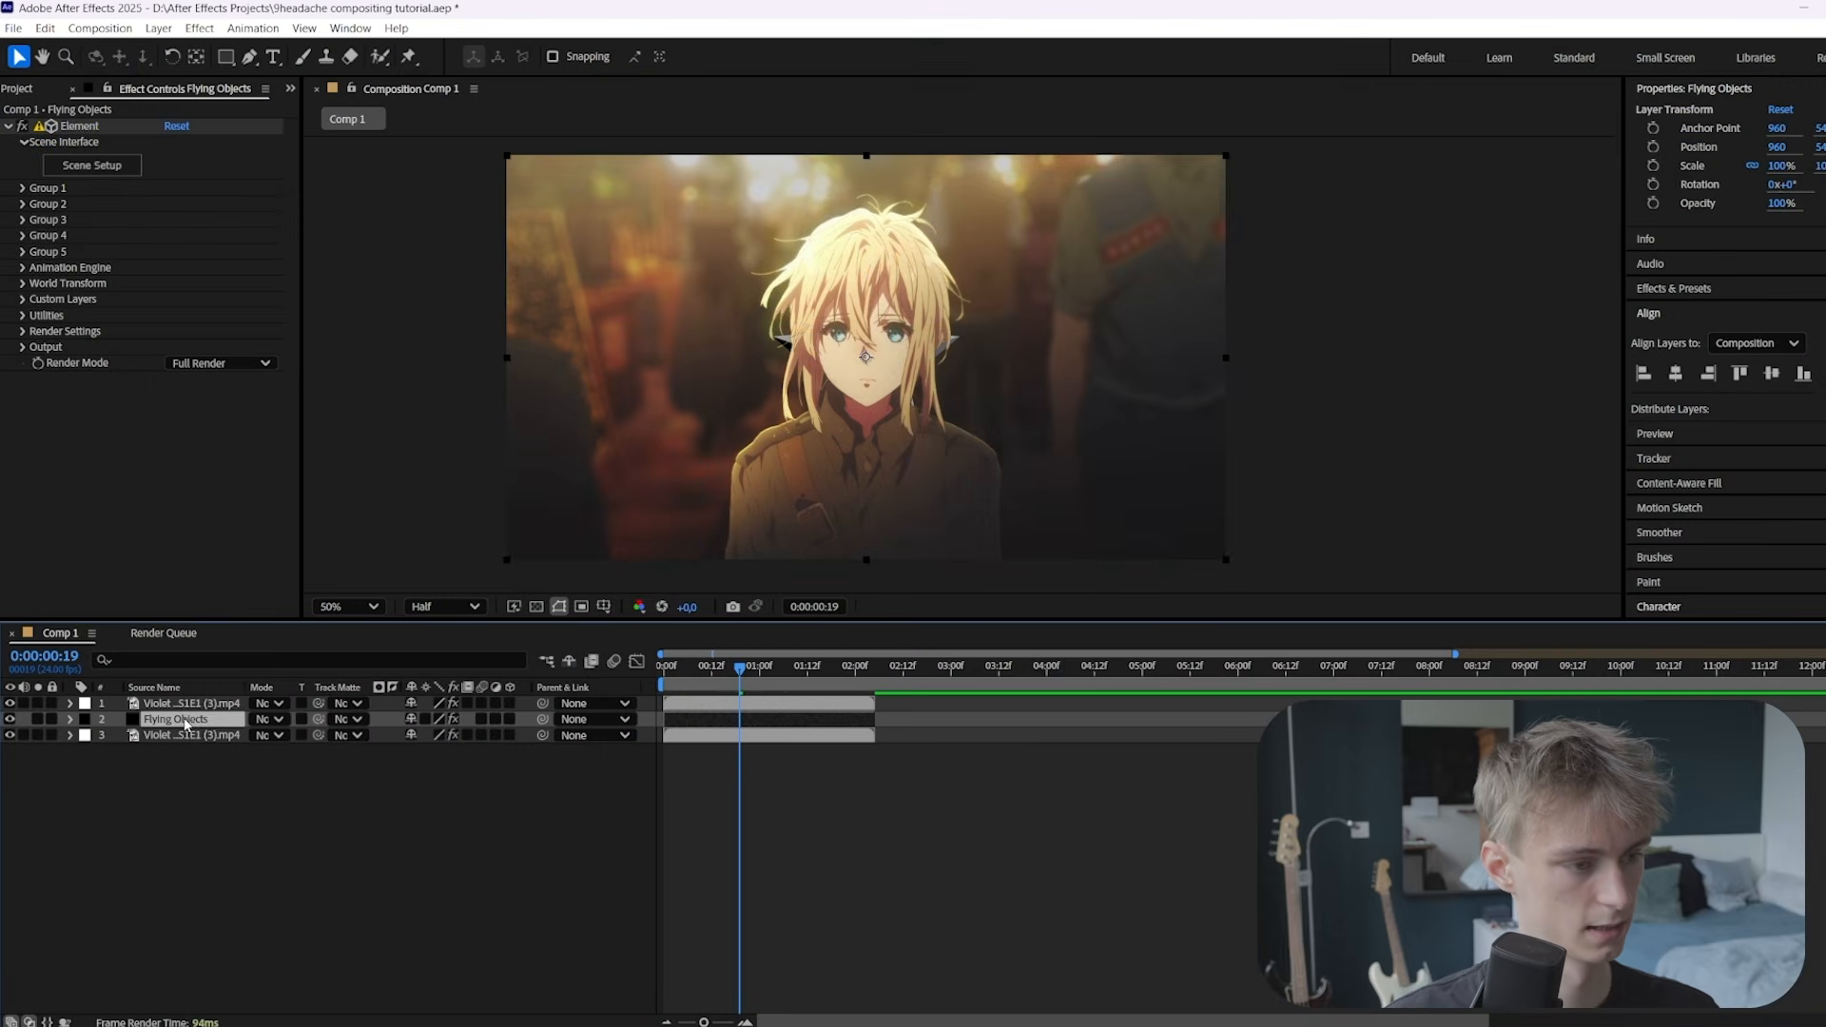
{"action": "left_click", "coordinate": [22, 188]}
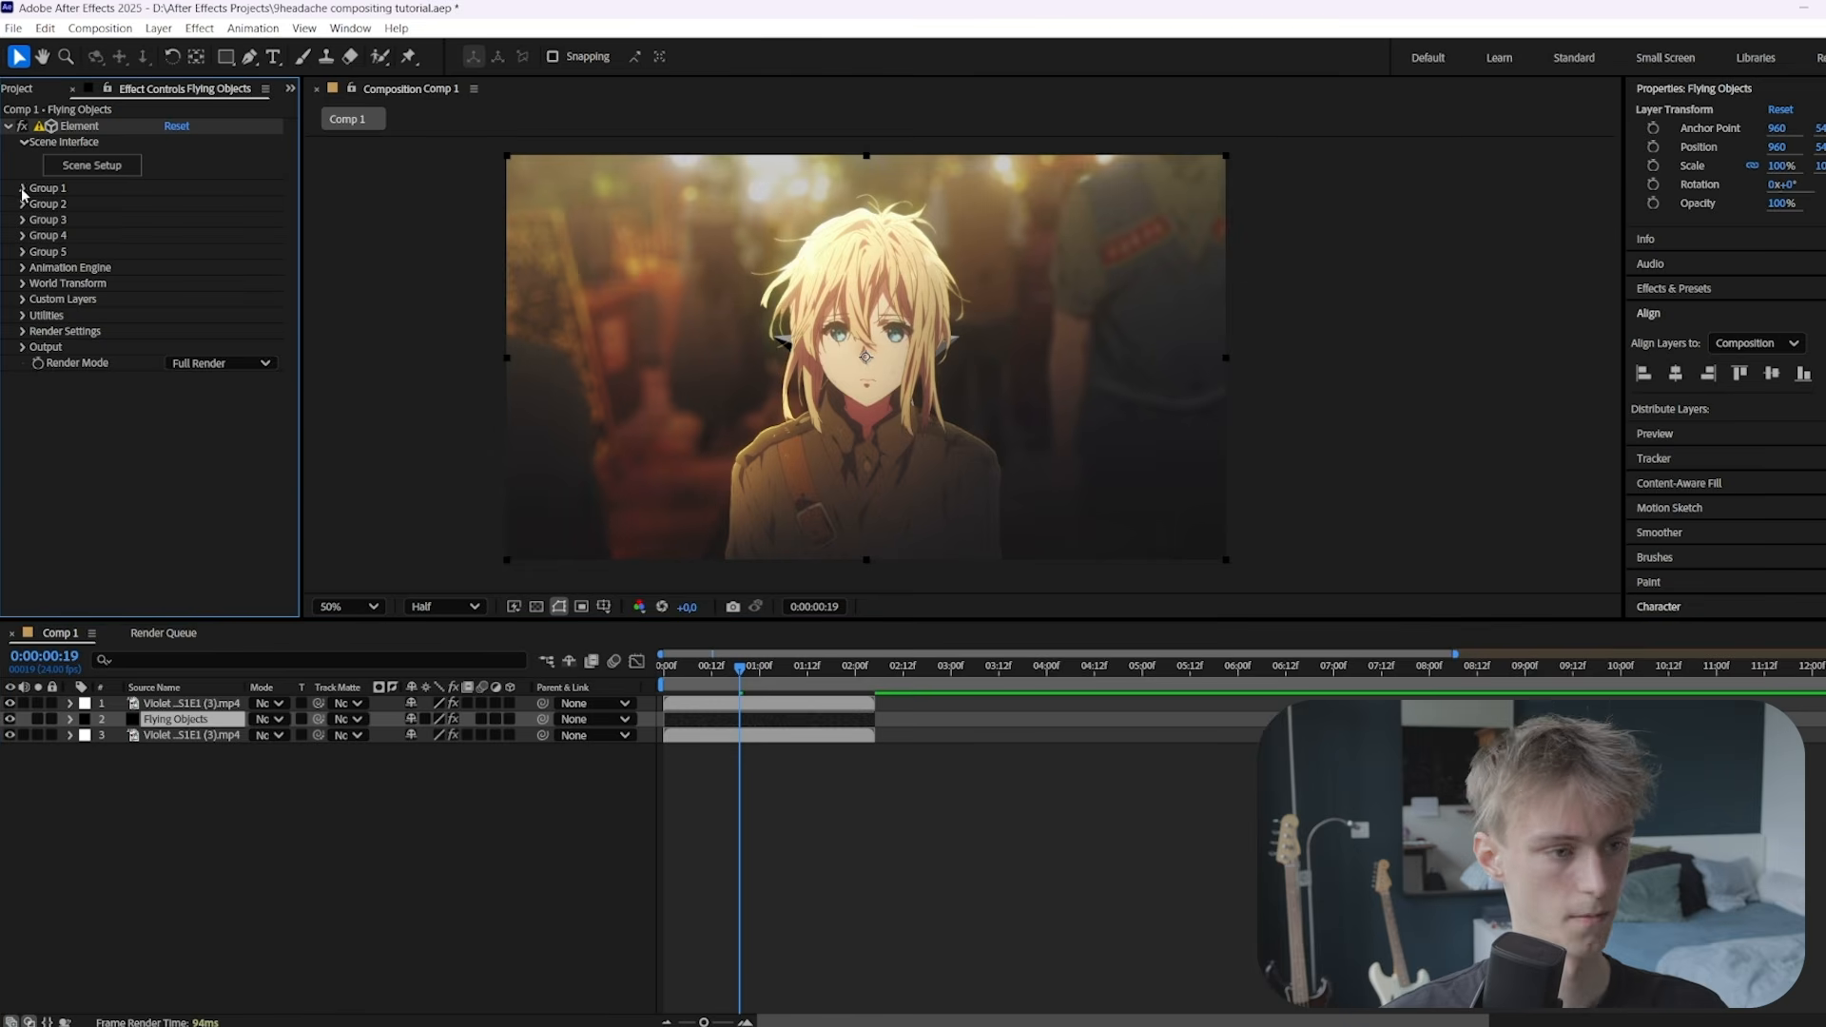
{"action": "left_click", "coordinate": [38, 219]}
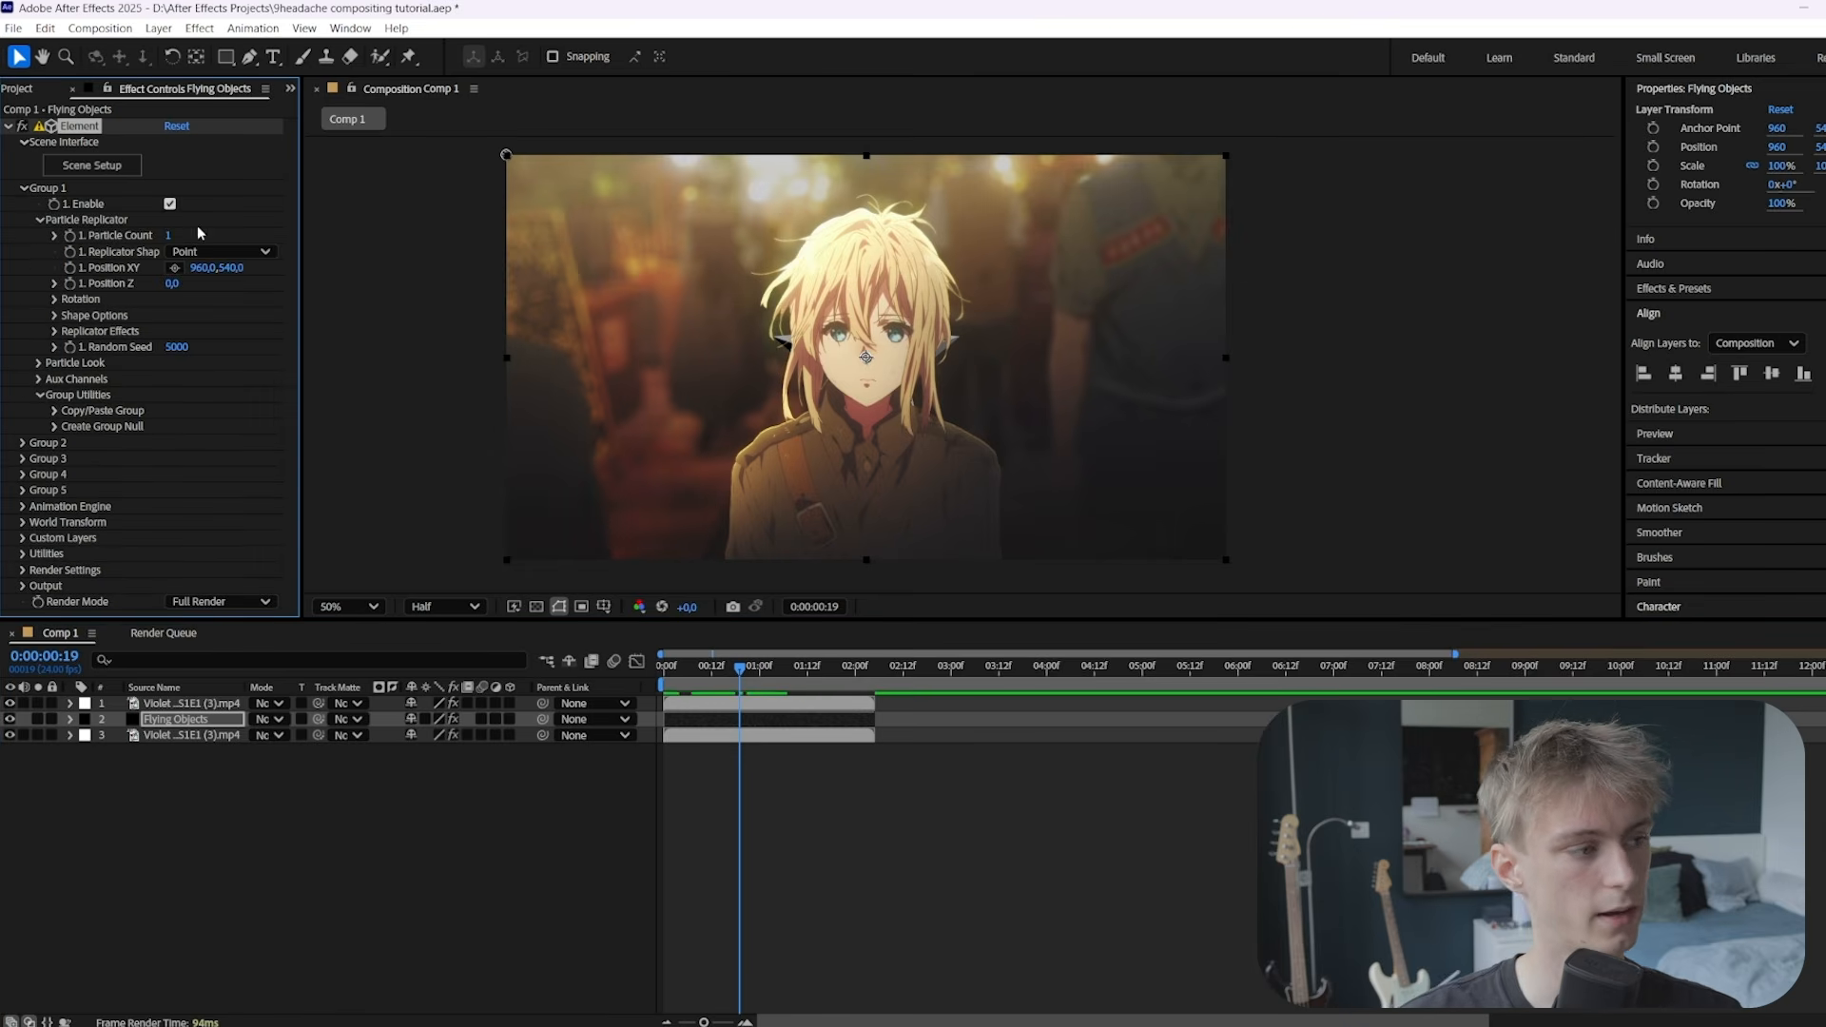
{"action": "left_click", "coordinate": [237, 235]}
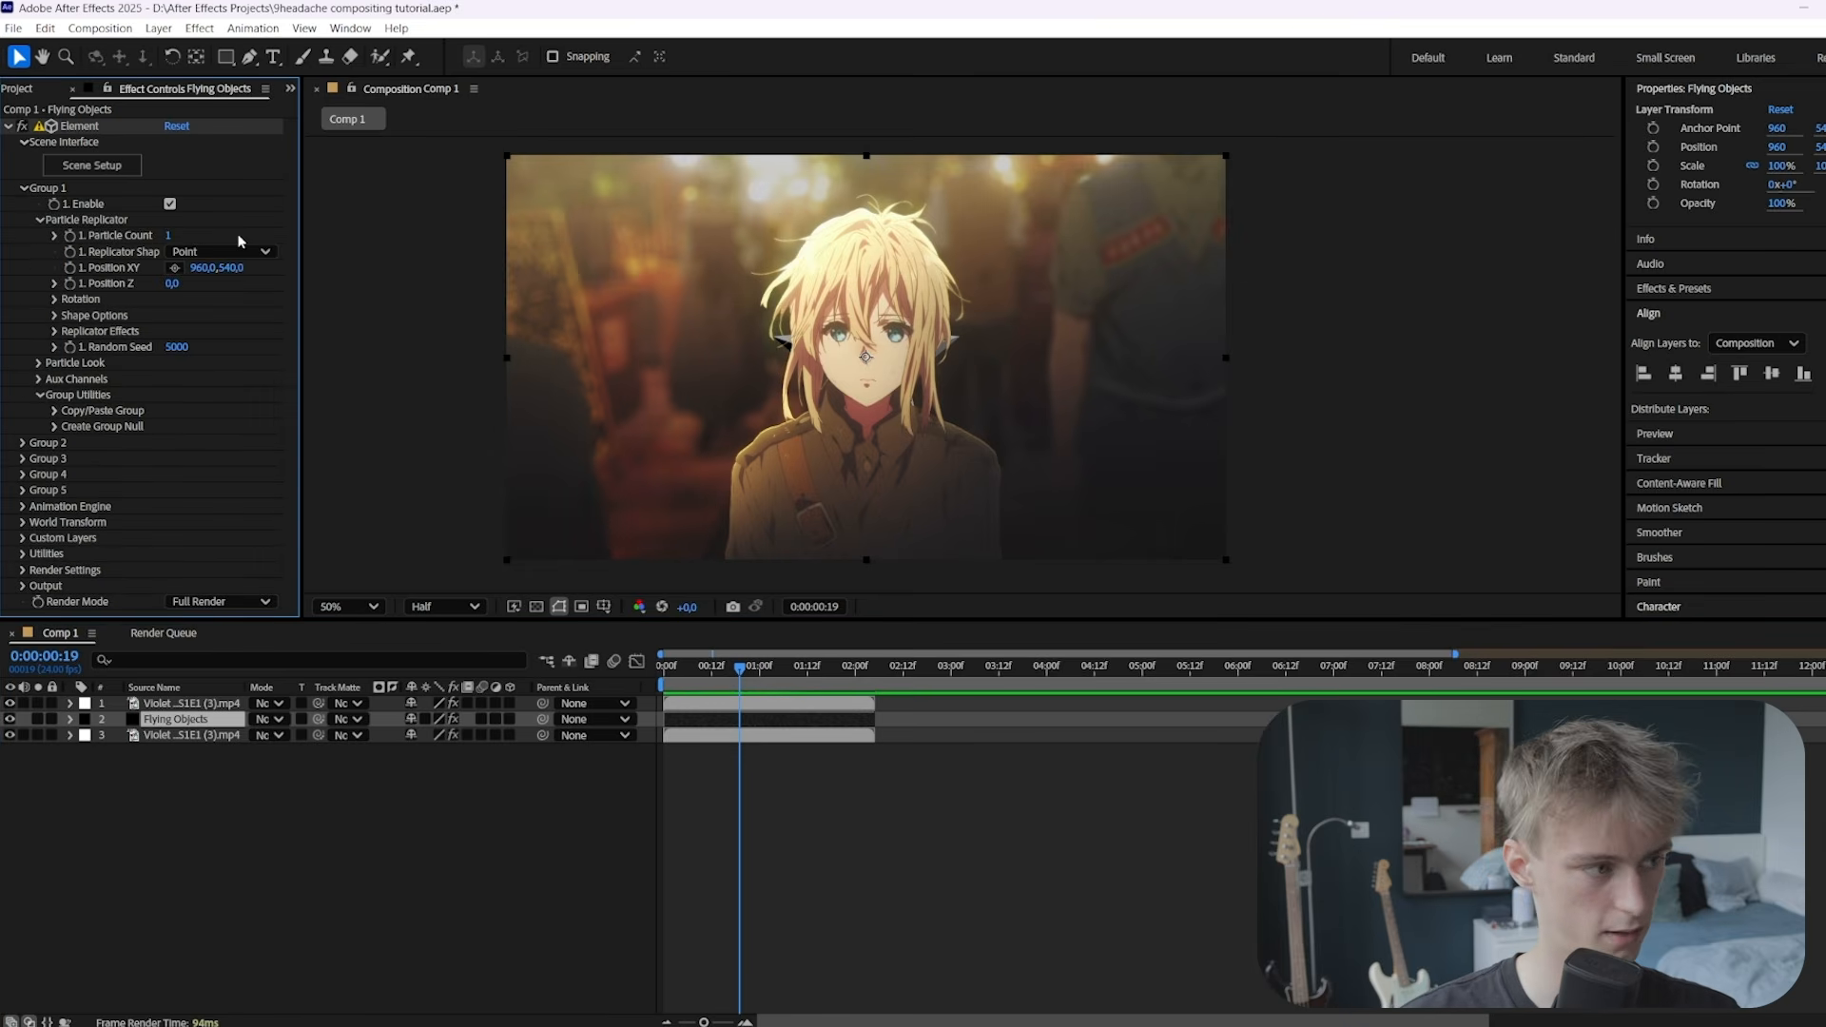
{"action": "left_click", "coordinate": [169, 234]}
{"action": "type", "text": "8"}
{"action": "key", "text": "Return"}
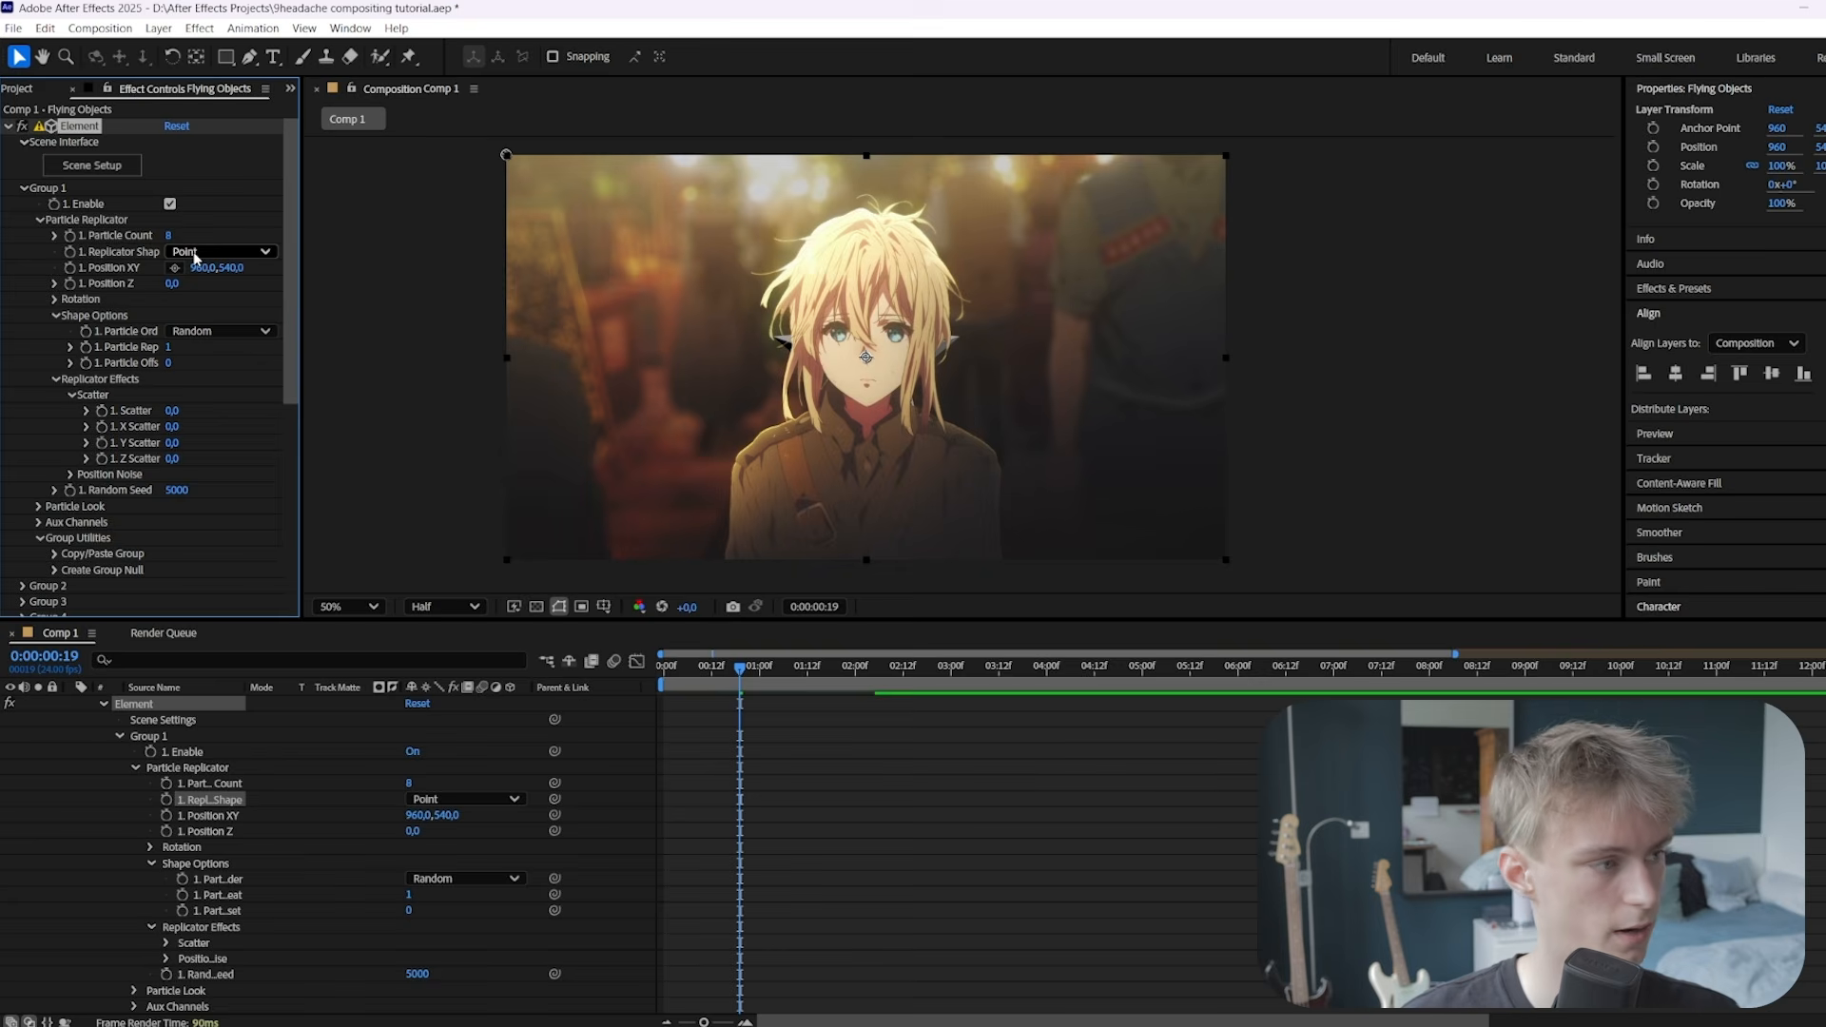
Switch the replicator shape to Sphere and raise Scatter to 29.9
{"action": "left_click", "coordinate": [192, 251]}
{"action": "left_click", "coordinate": [219, 321]}
{"action": "scroll", "coordinate": [152, 338], "scroll_direction": "down", "scroll_amount": 3}
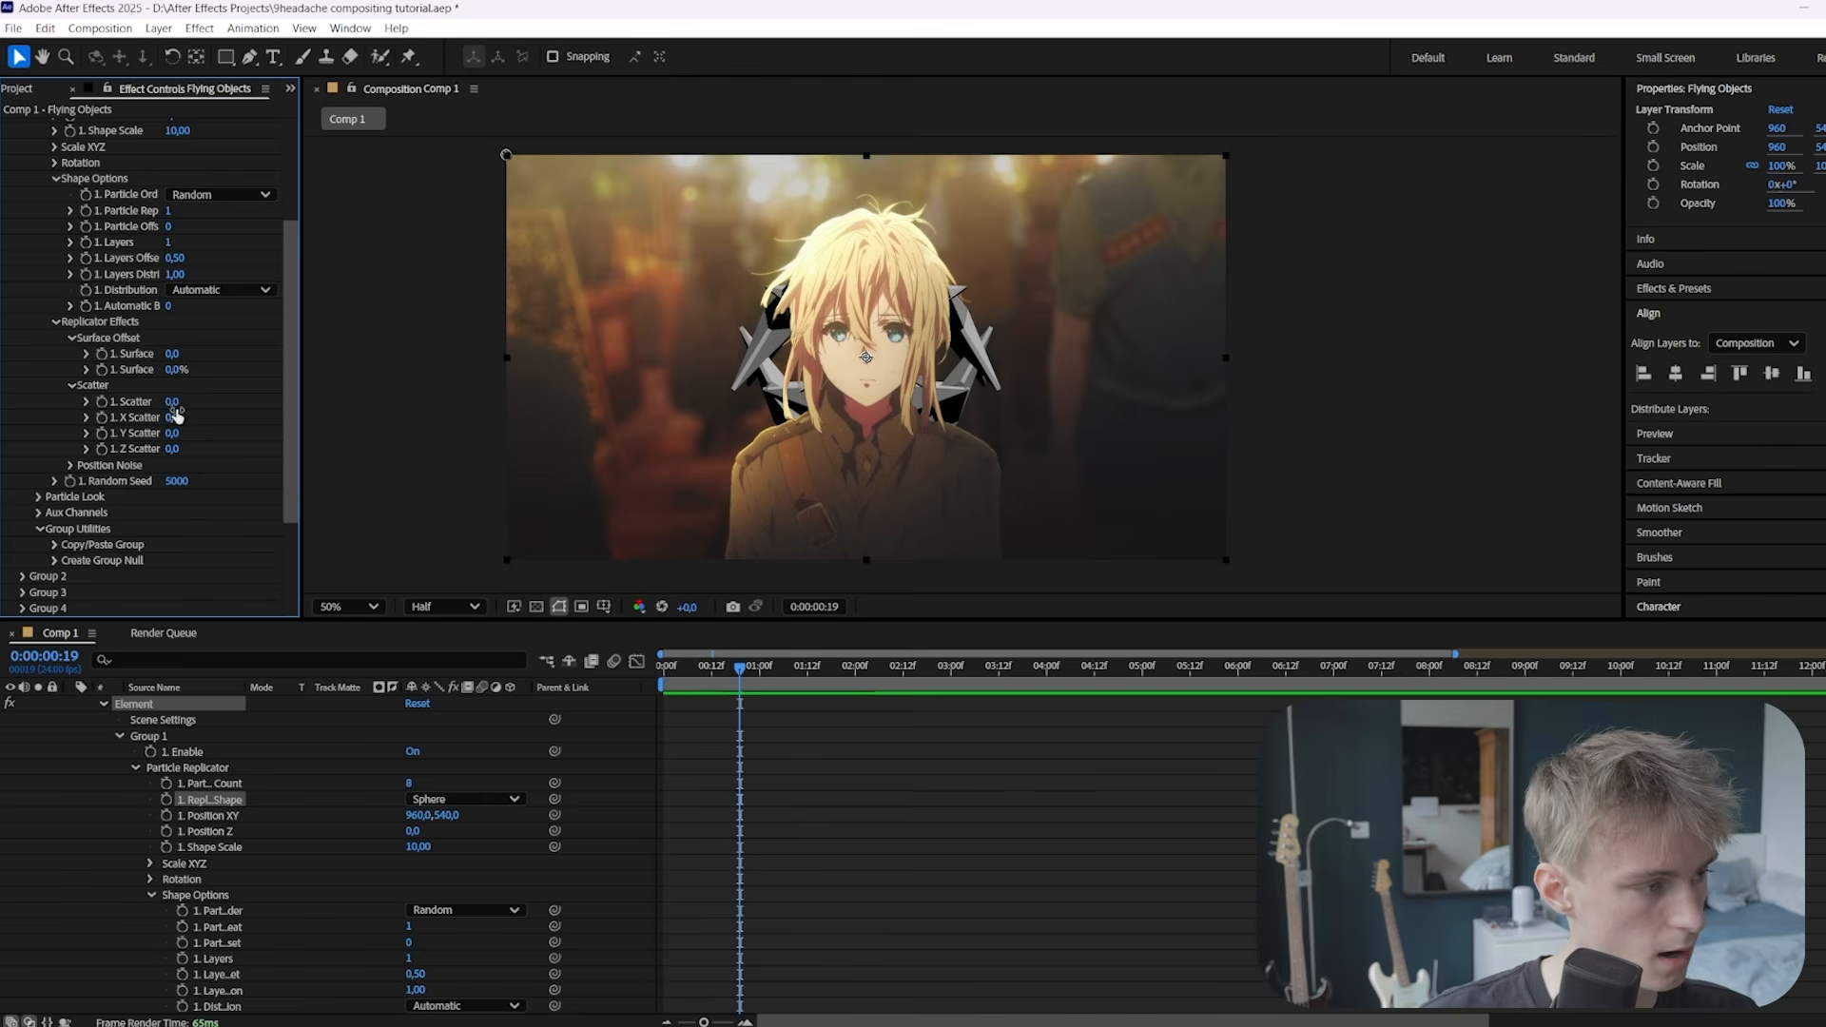
{"action": "left_click_drag", "start_coordinate": [172, 402], "coordinate": [1384, 414]}
{"action": "scroll", "coordinate": [172, 445], "scroll_direction": "up", "scroll_amount": 3}
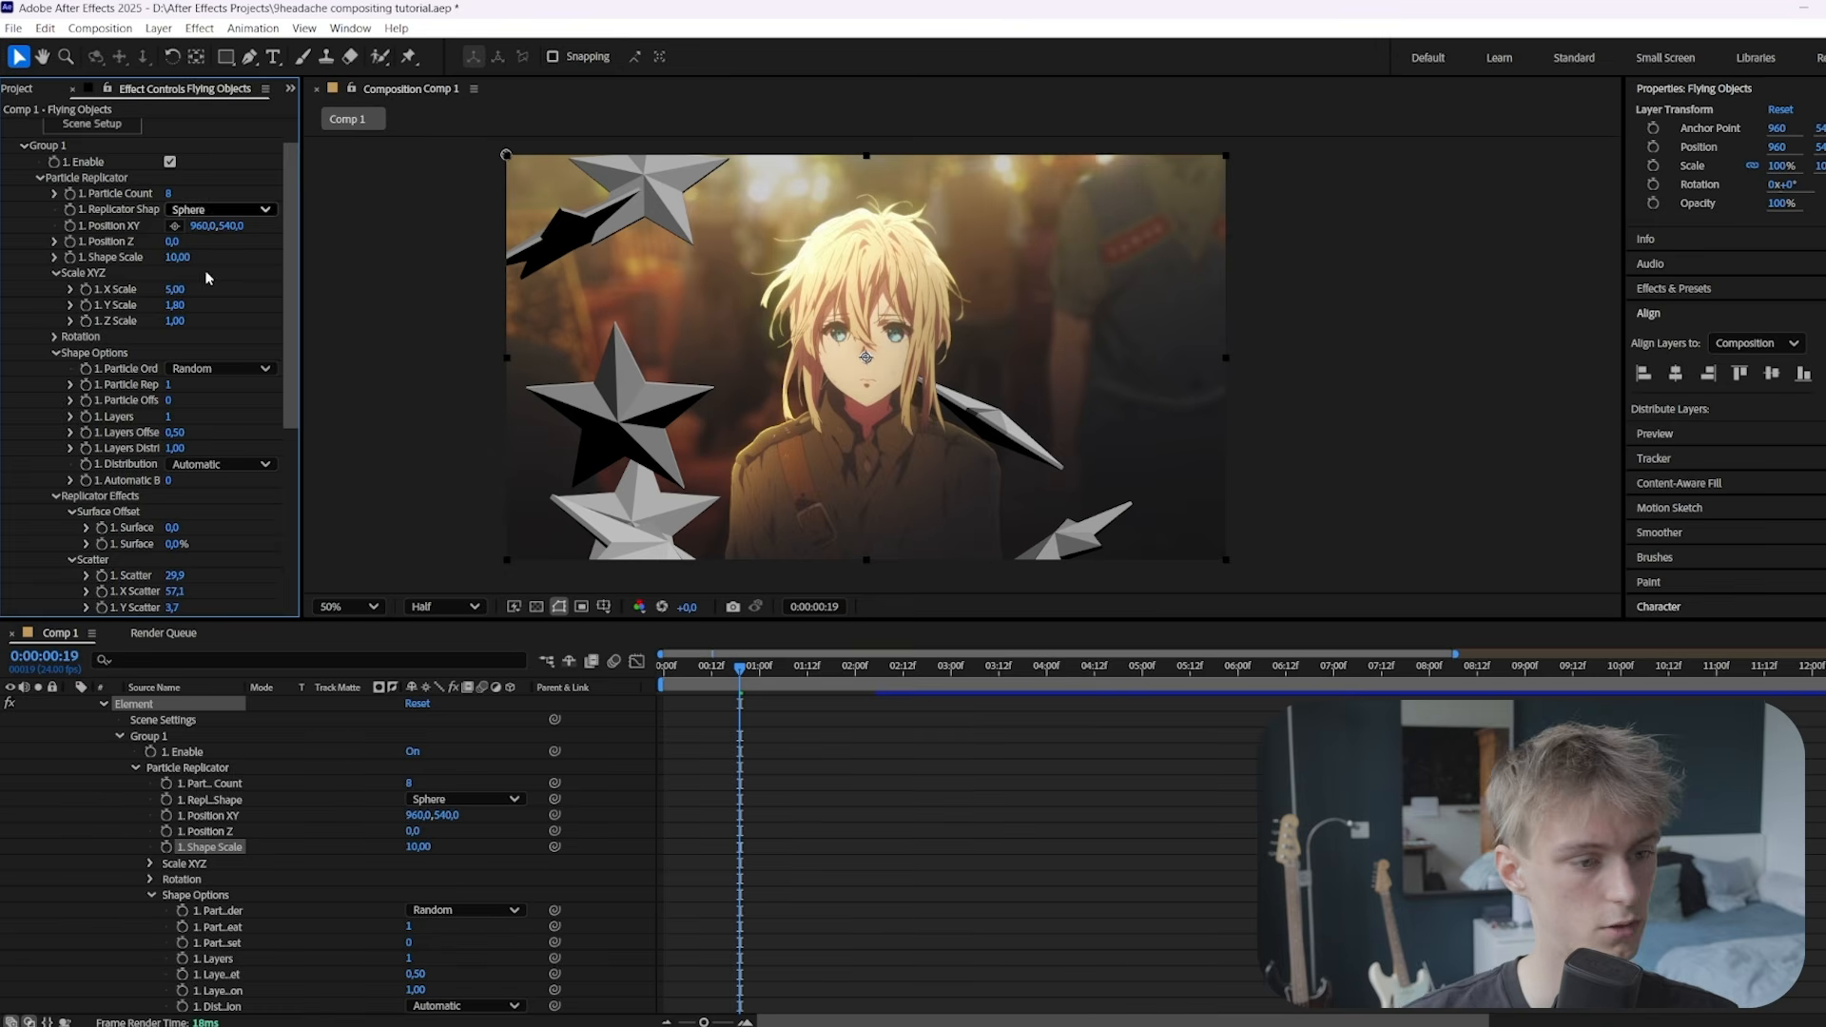
Set the replicator Shape Scale to 2
{"action": "left_click", "coordinate": [180, 256]}
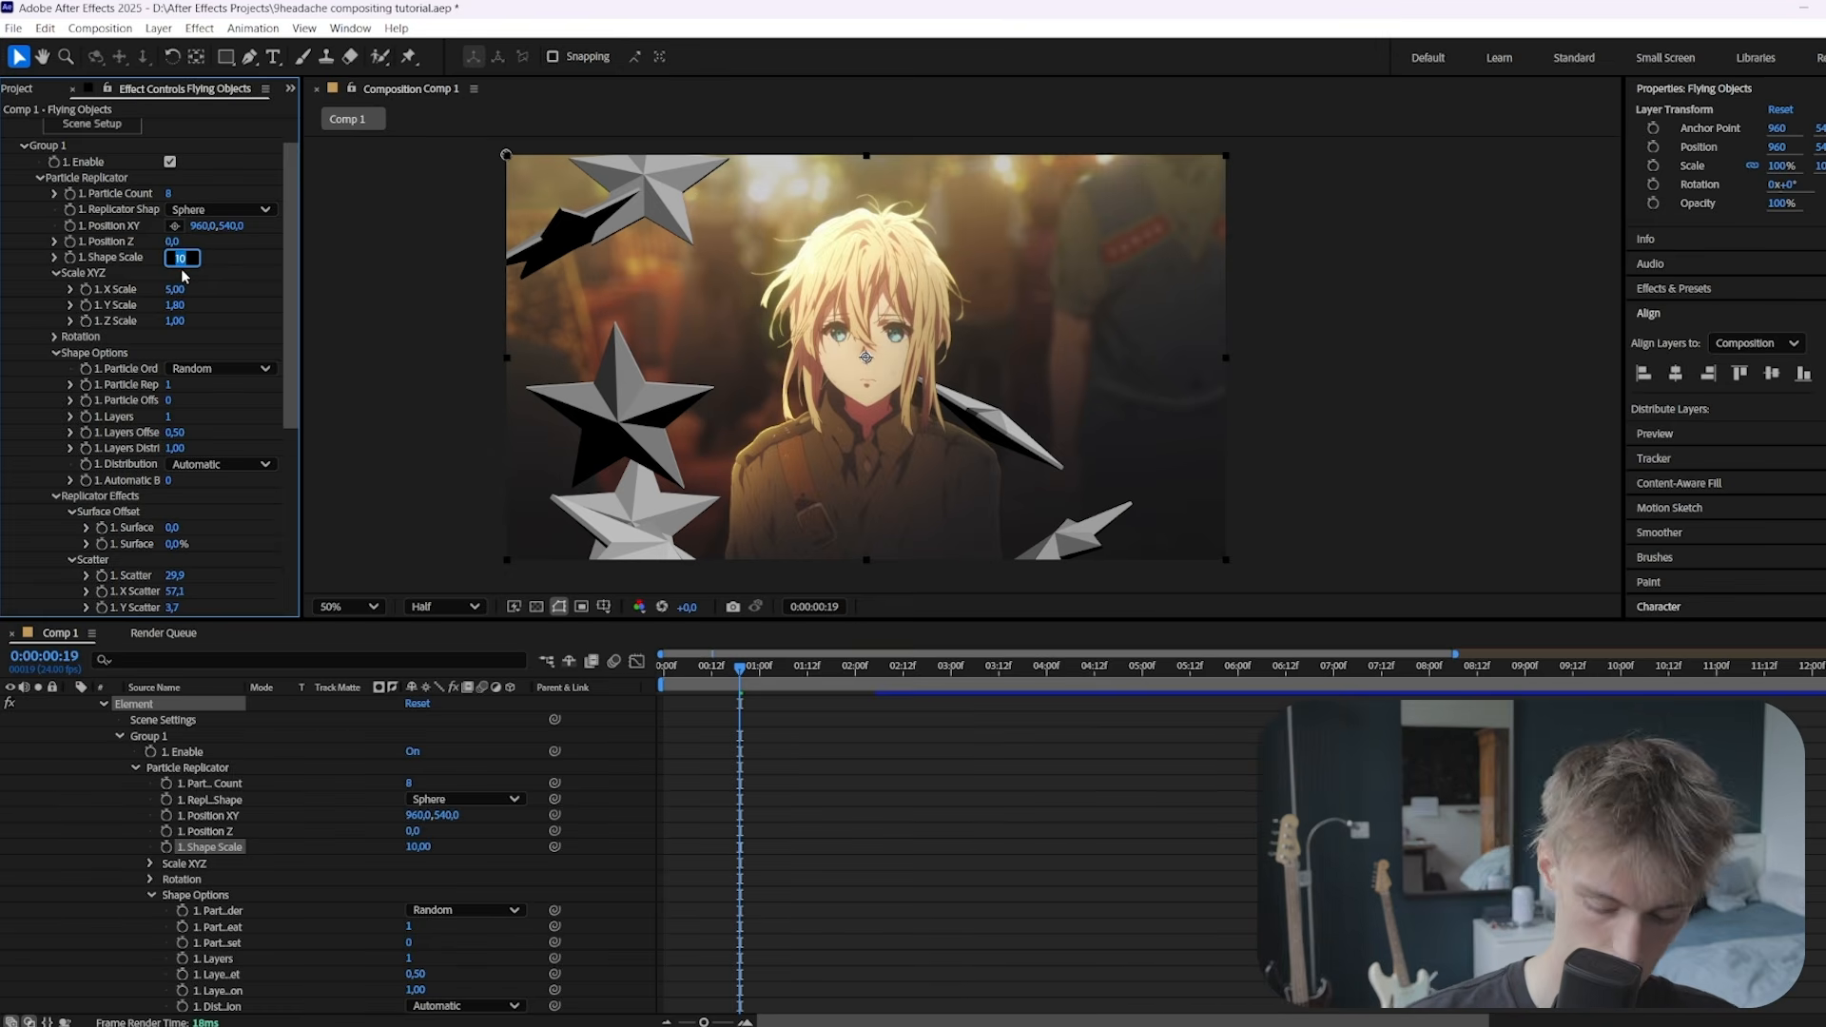
{"action": "type", "text": "2"}
{"action": "key", "text": "Return"}
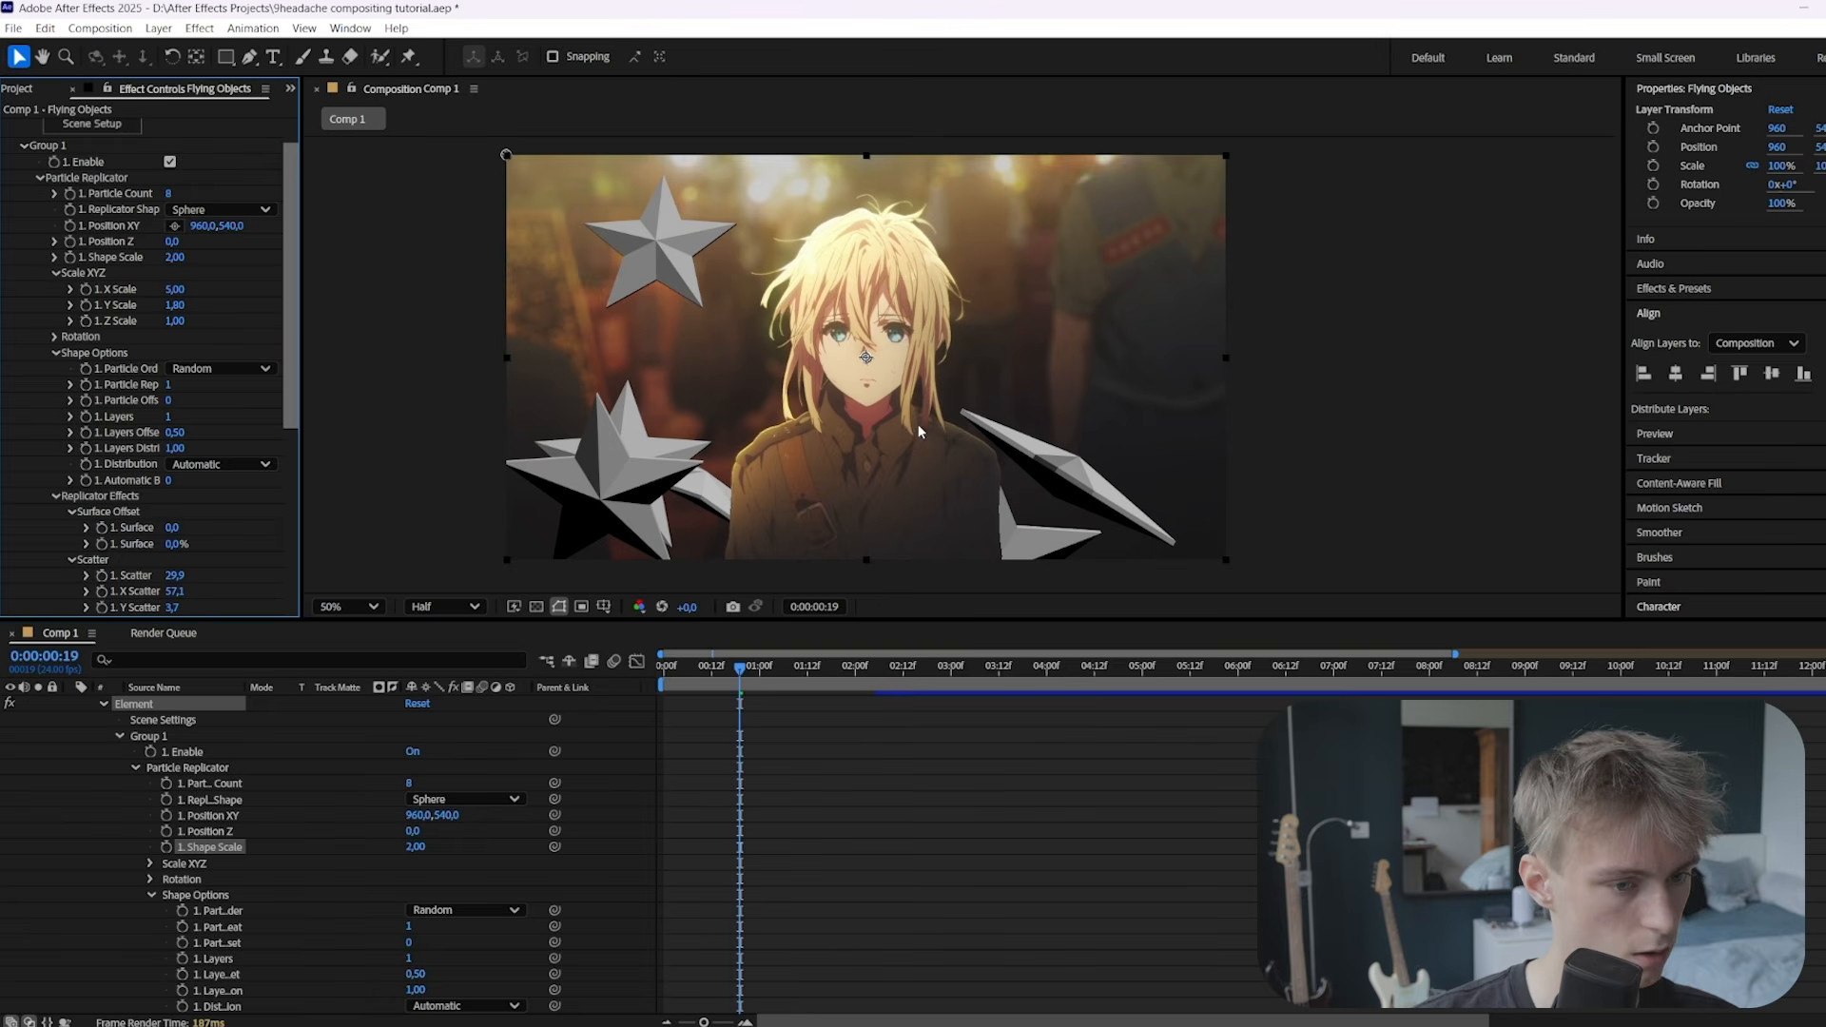
{"action": "scroll", "coordinate": [159, 511], "scroll_direction": "down", "scroll_amount": 4}
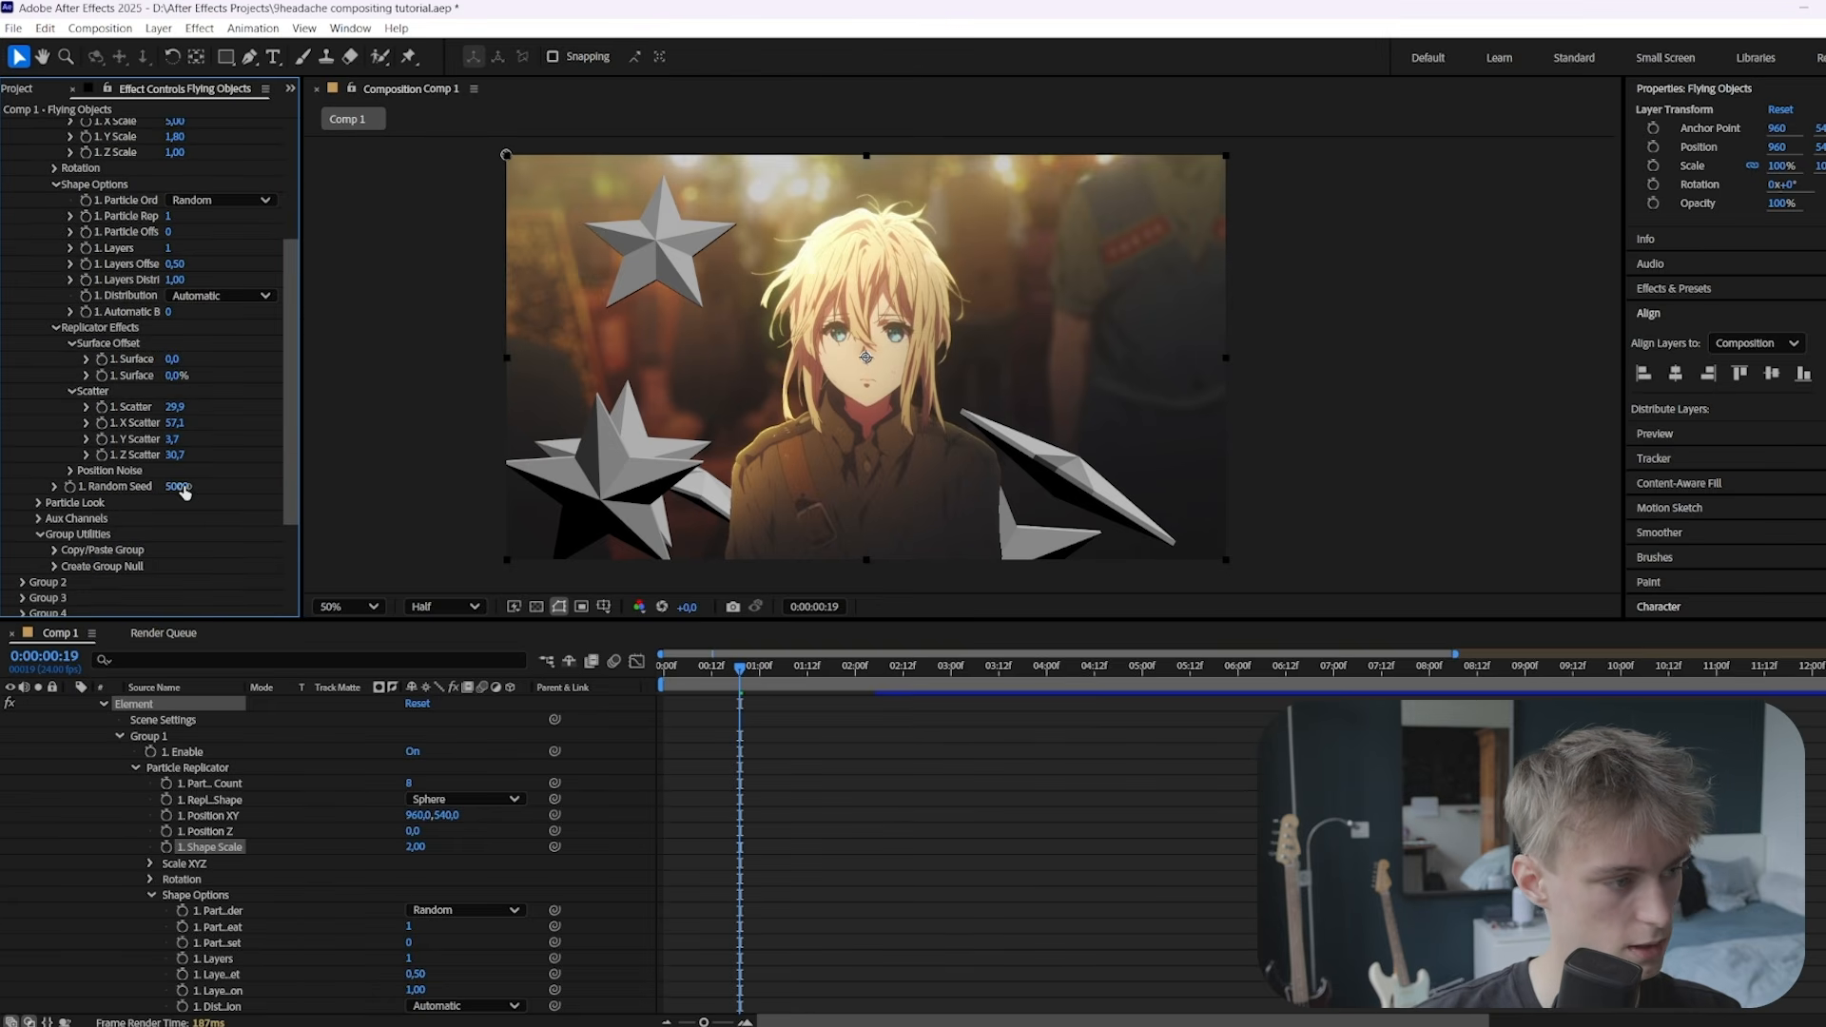
Change Random Seed to 7800 and rotate the stars 69° around Y
{"action": "left_click_drag", "start_coordinate": [183, 490], "coordinate": [360, 514]}
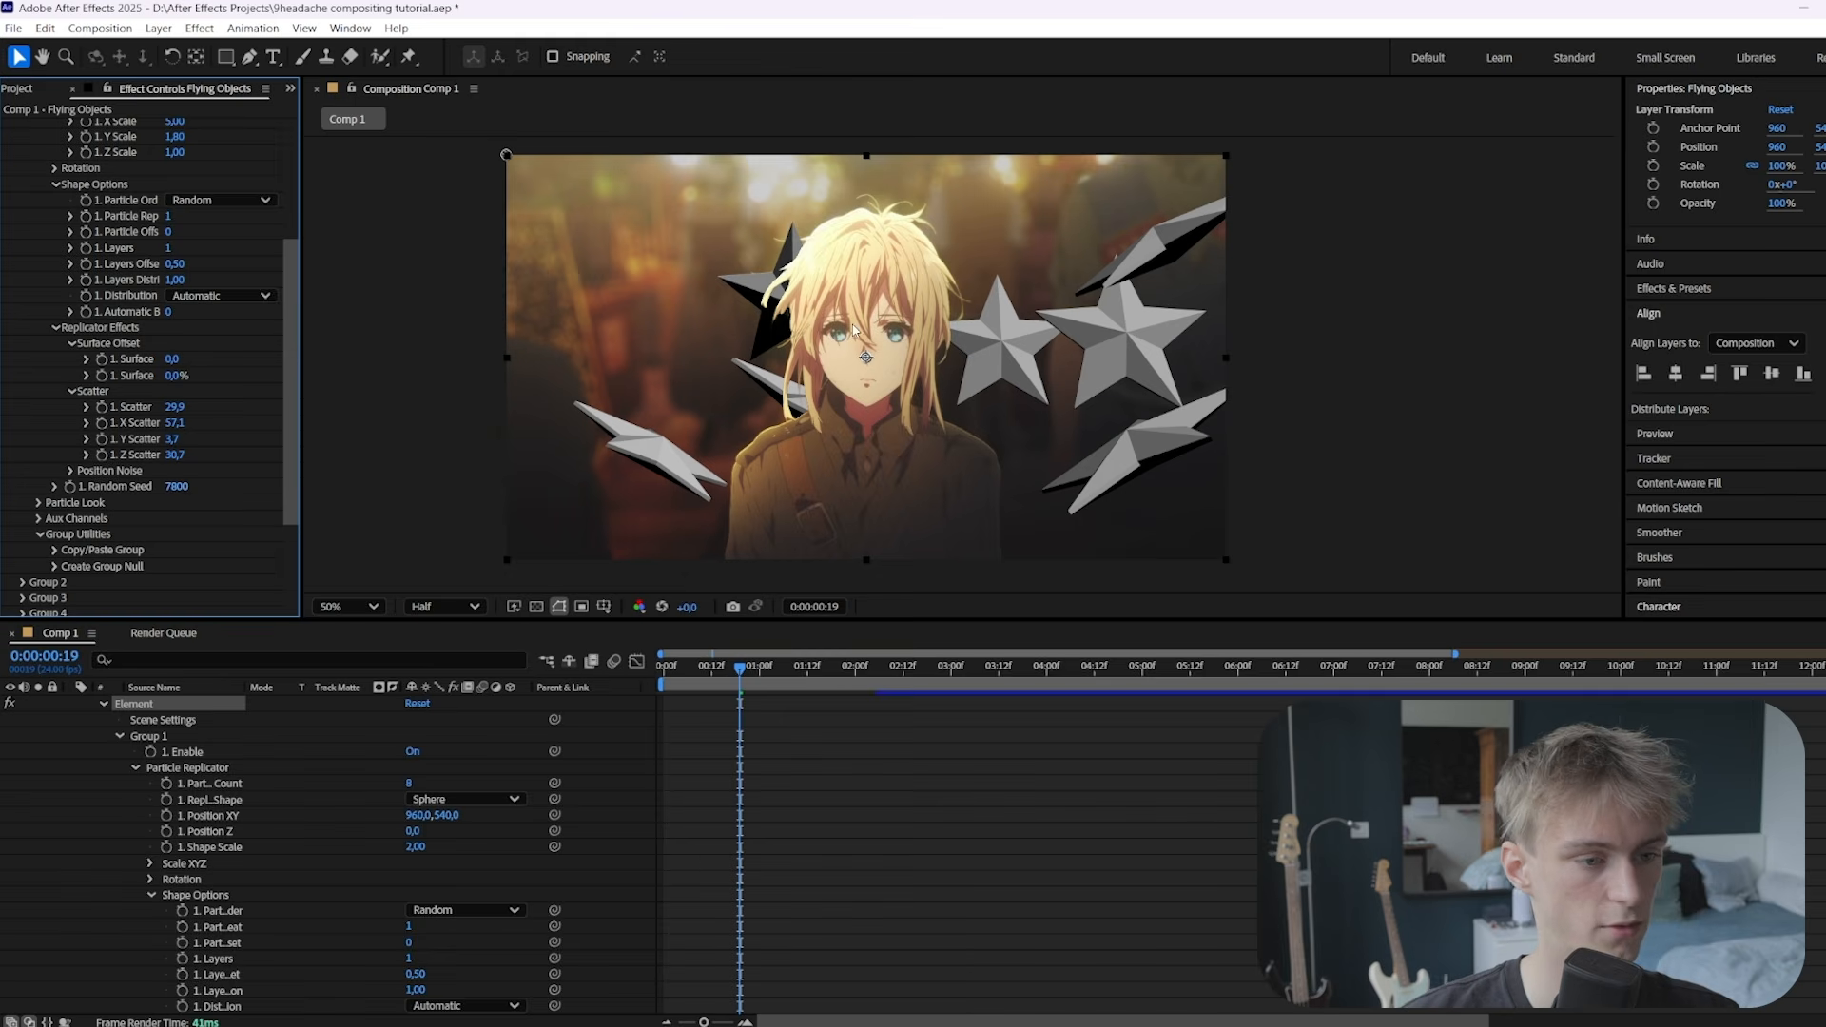
{"action": "scroll", "coordinate": [86, 404], "scroll_direction": "up", "scroll_amount": 4}
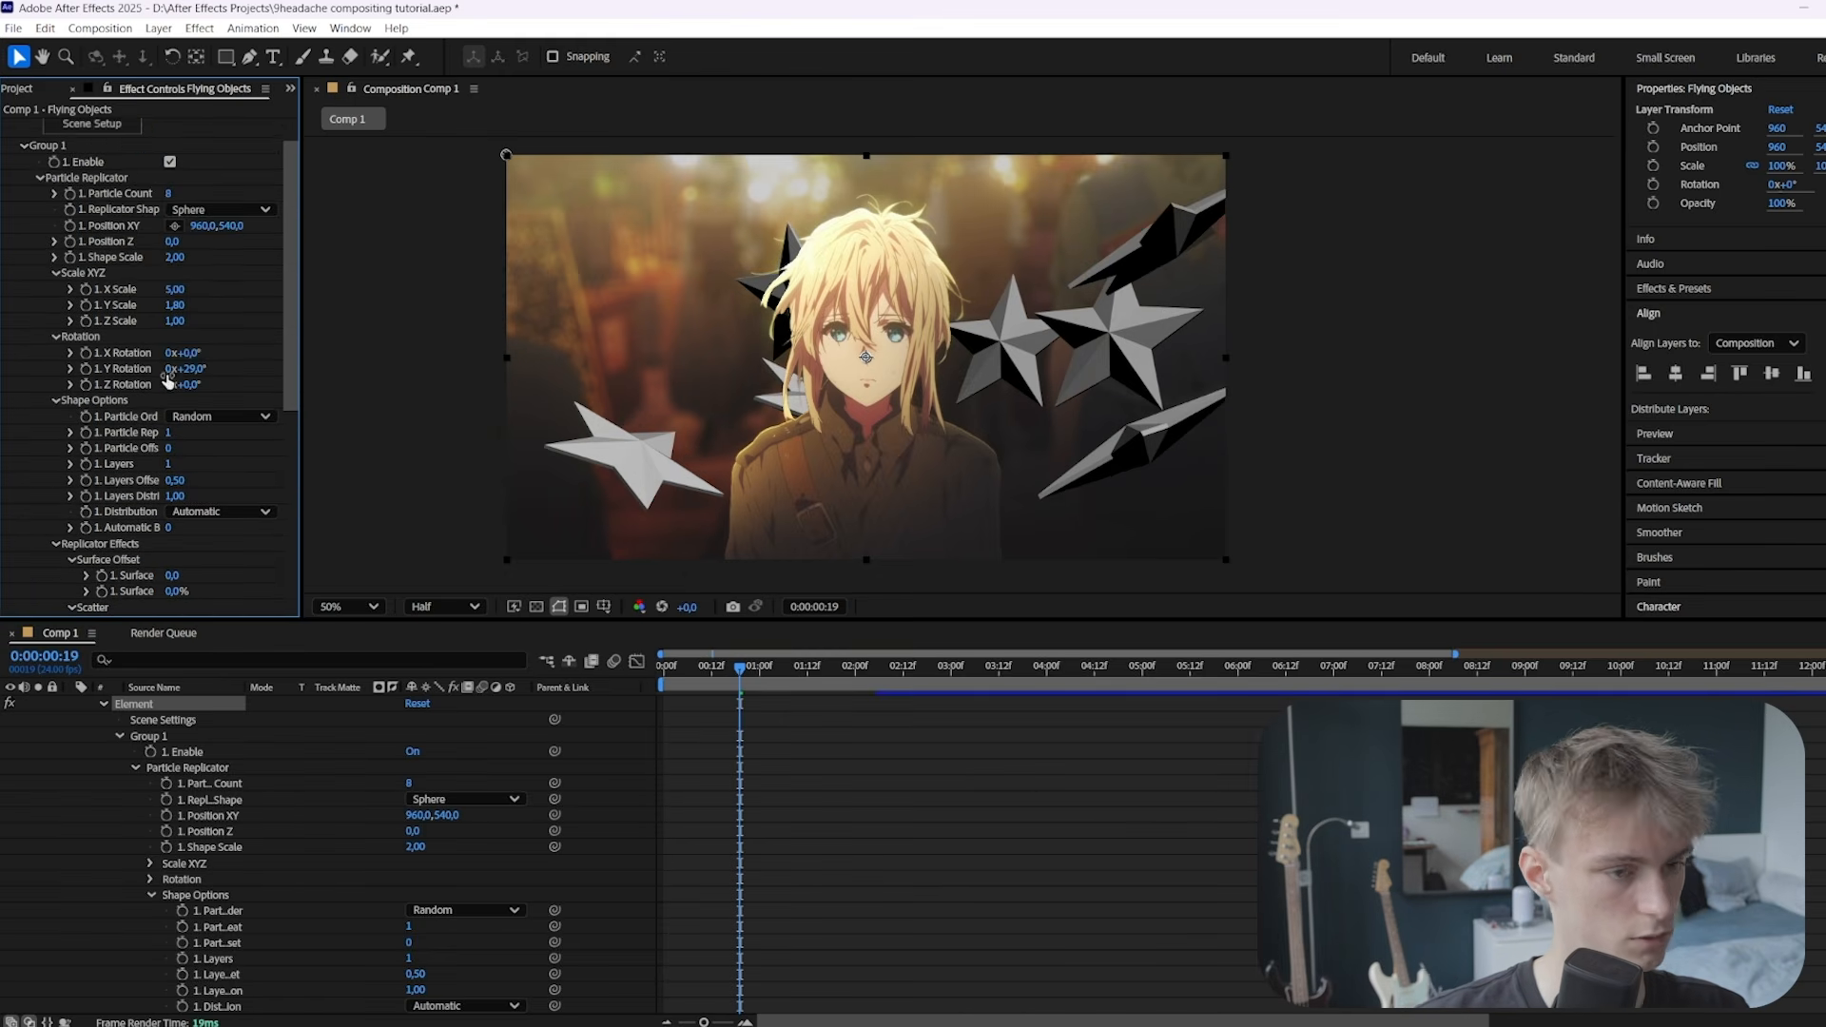
{"action": "mouse_move", "coordinate": [200, 374]}
{"action": "left_mouse_down"}
{"action": "mouse_move", "coordinate": [299, 362]}
{"action": "mouse_move", "coordinate": [220, 370]}
{"action": "left_mouse_up"}
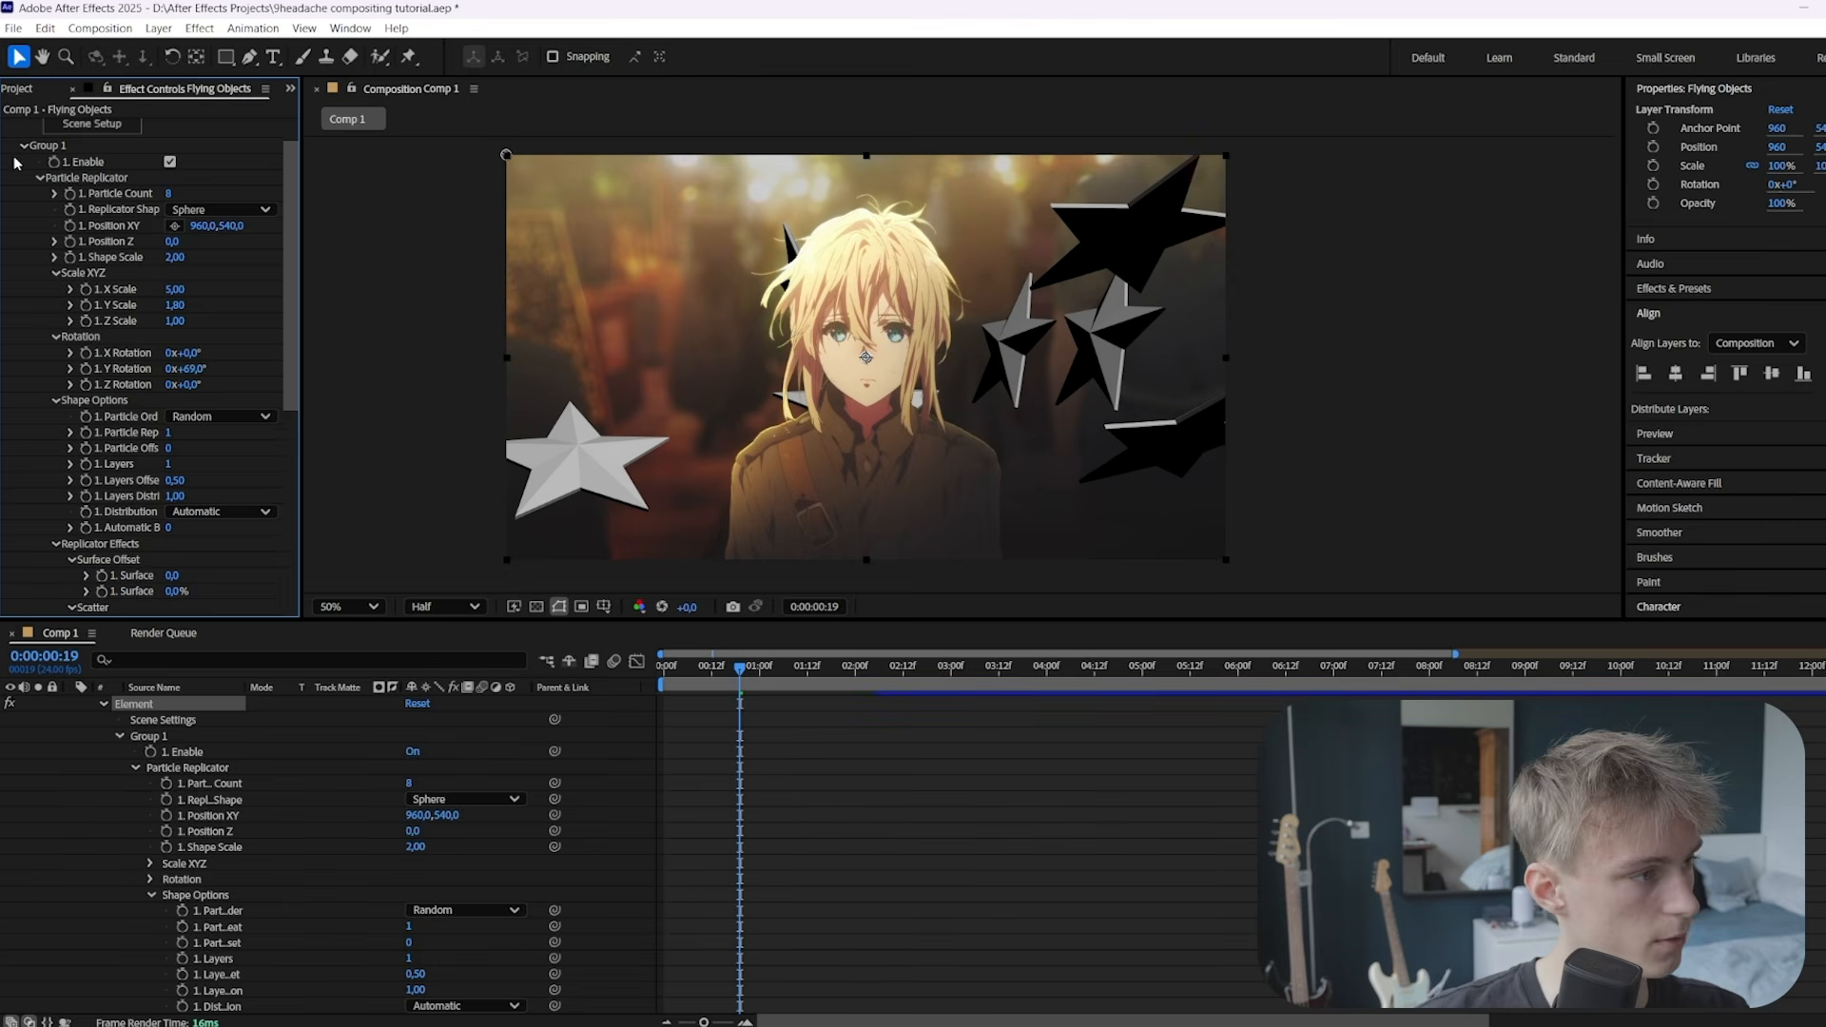
{"action": "left_click", "coordinate": [39, 179]}
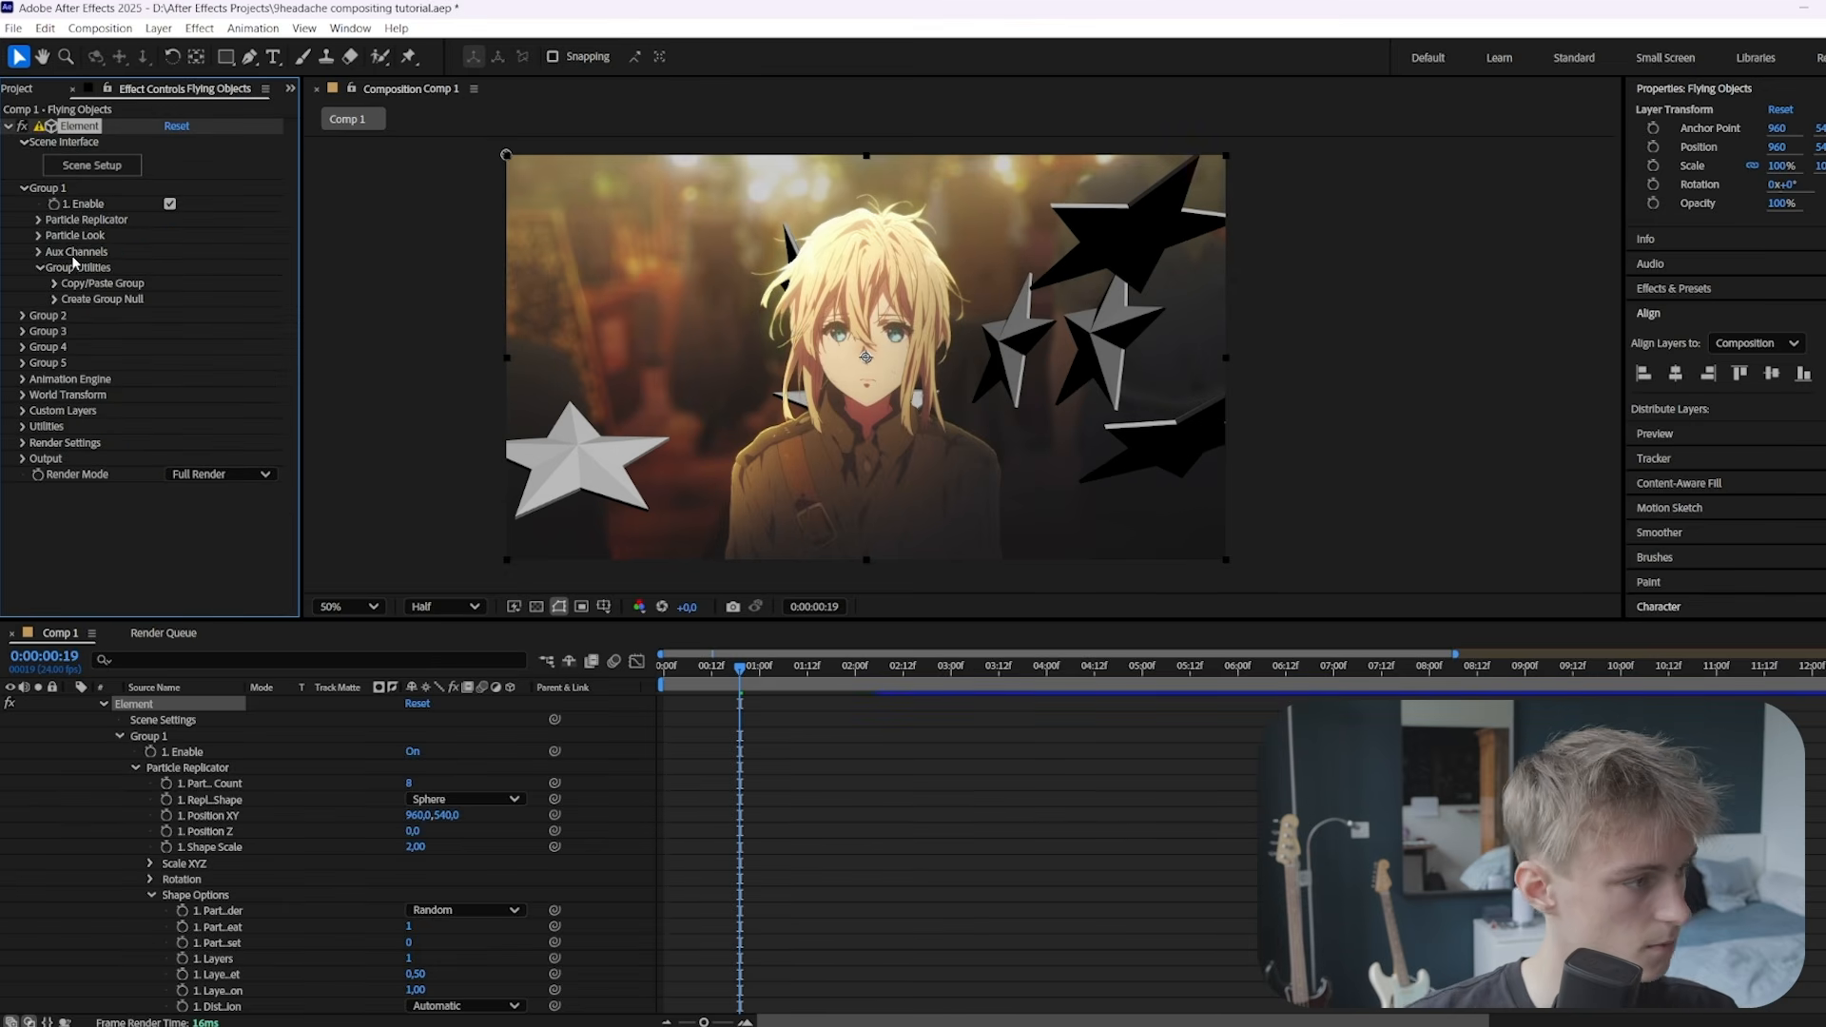
Give the stars particle size 6, 40% size randomness and 103° random rotation
{"action": "left_click", "coordinate": [39, 237]}
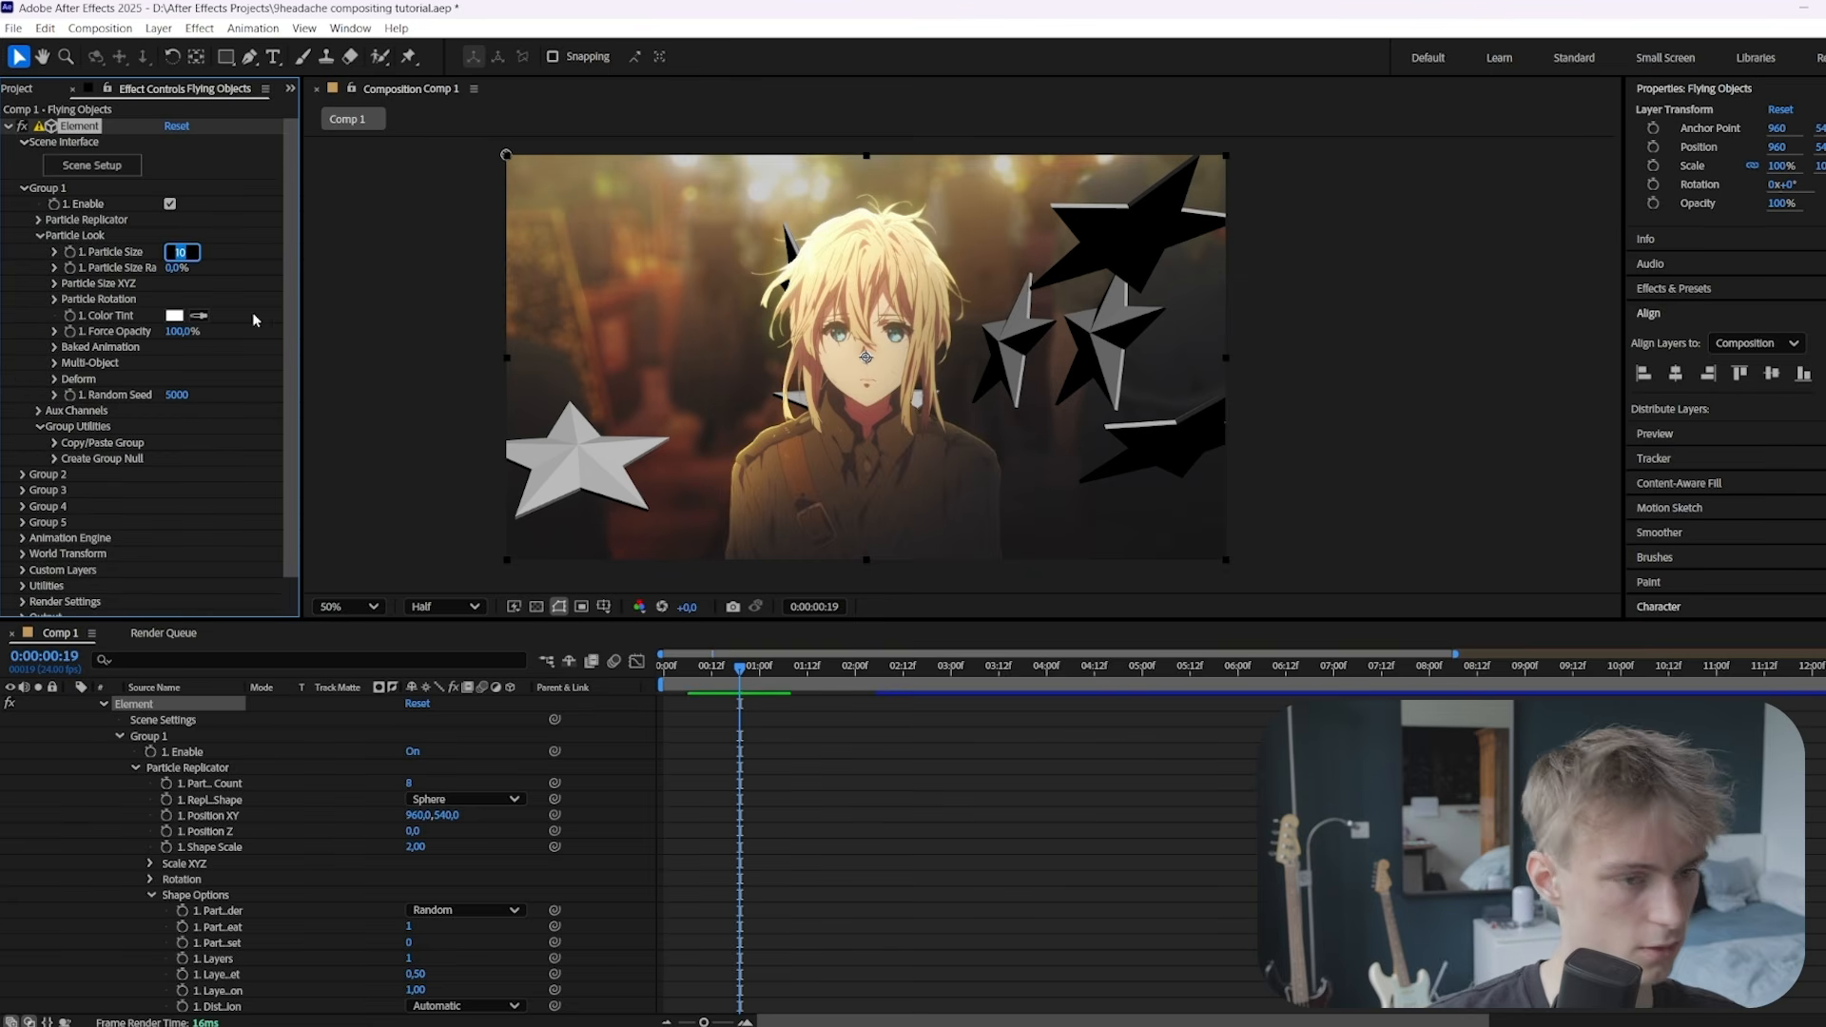
{"action": "type", "text": "6"}
{"action": "key", "text": "Return"}
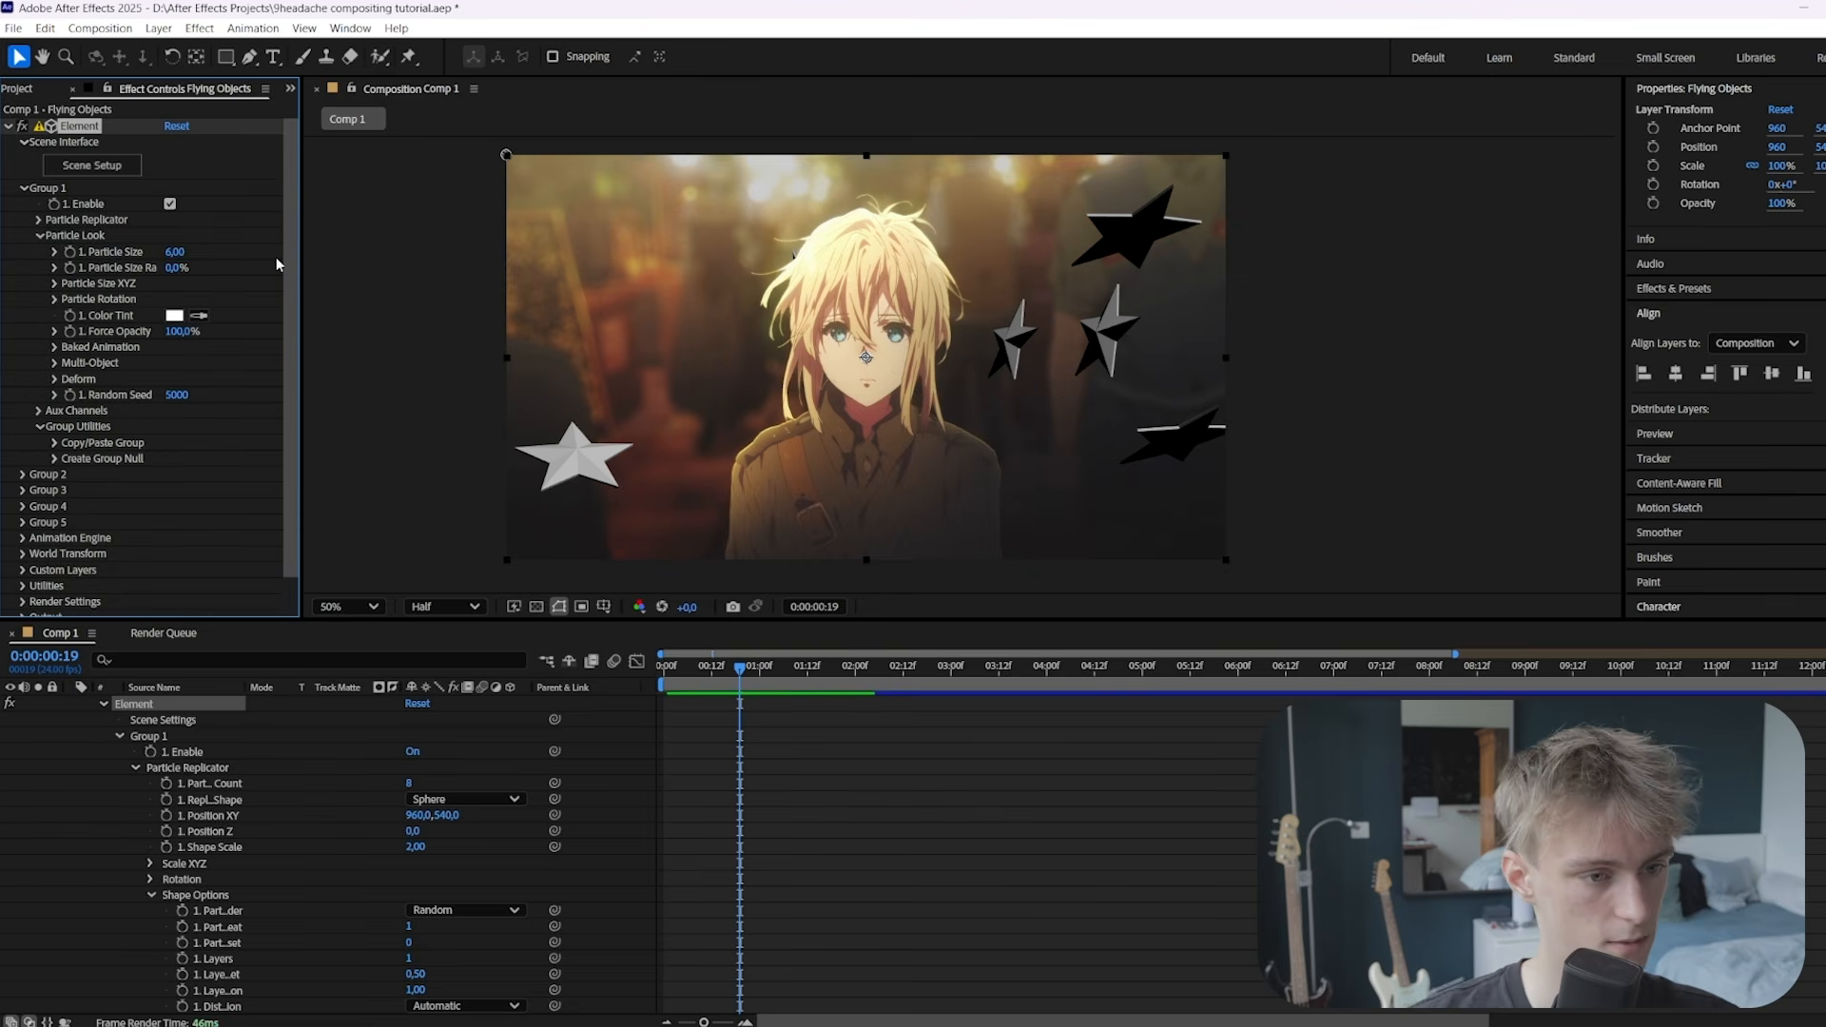
{"action": "left_click", "coordinate": [177, 267]}
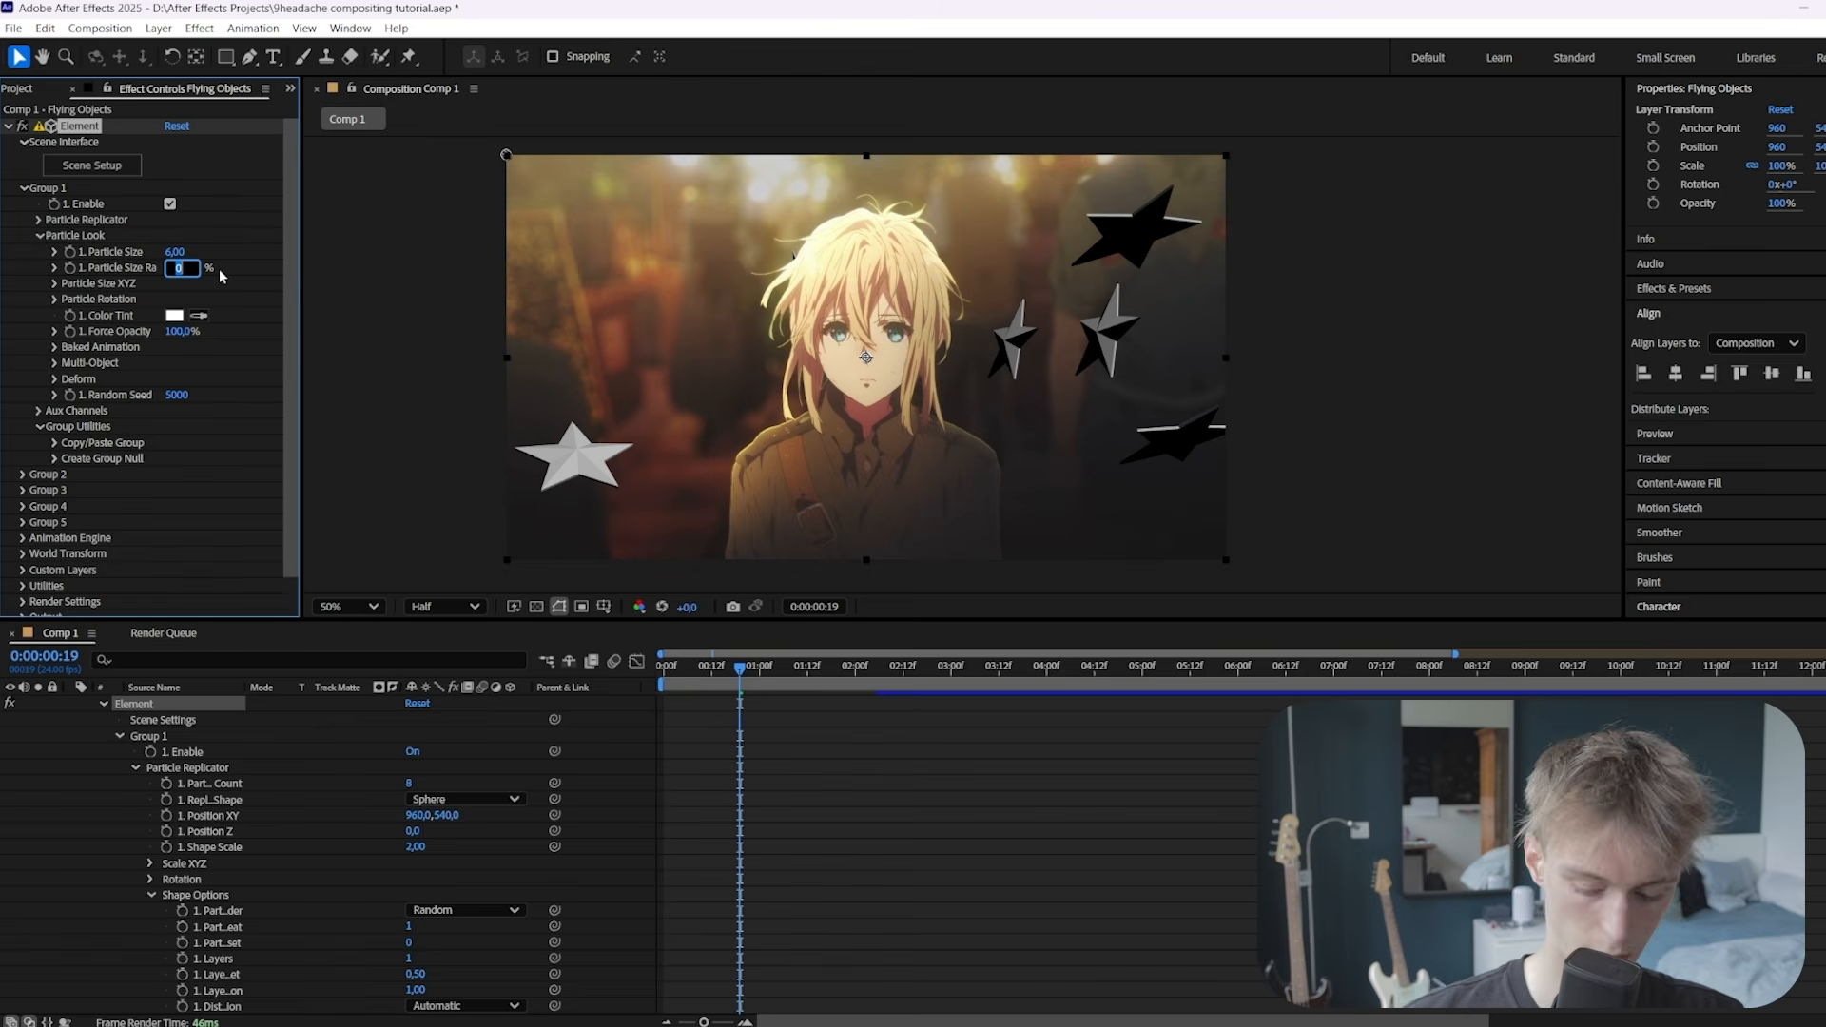
{"action": "type", "text": "40"}
{"action": "key", "text": "Return"}
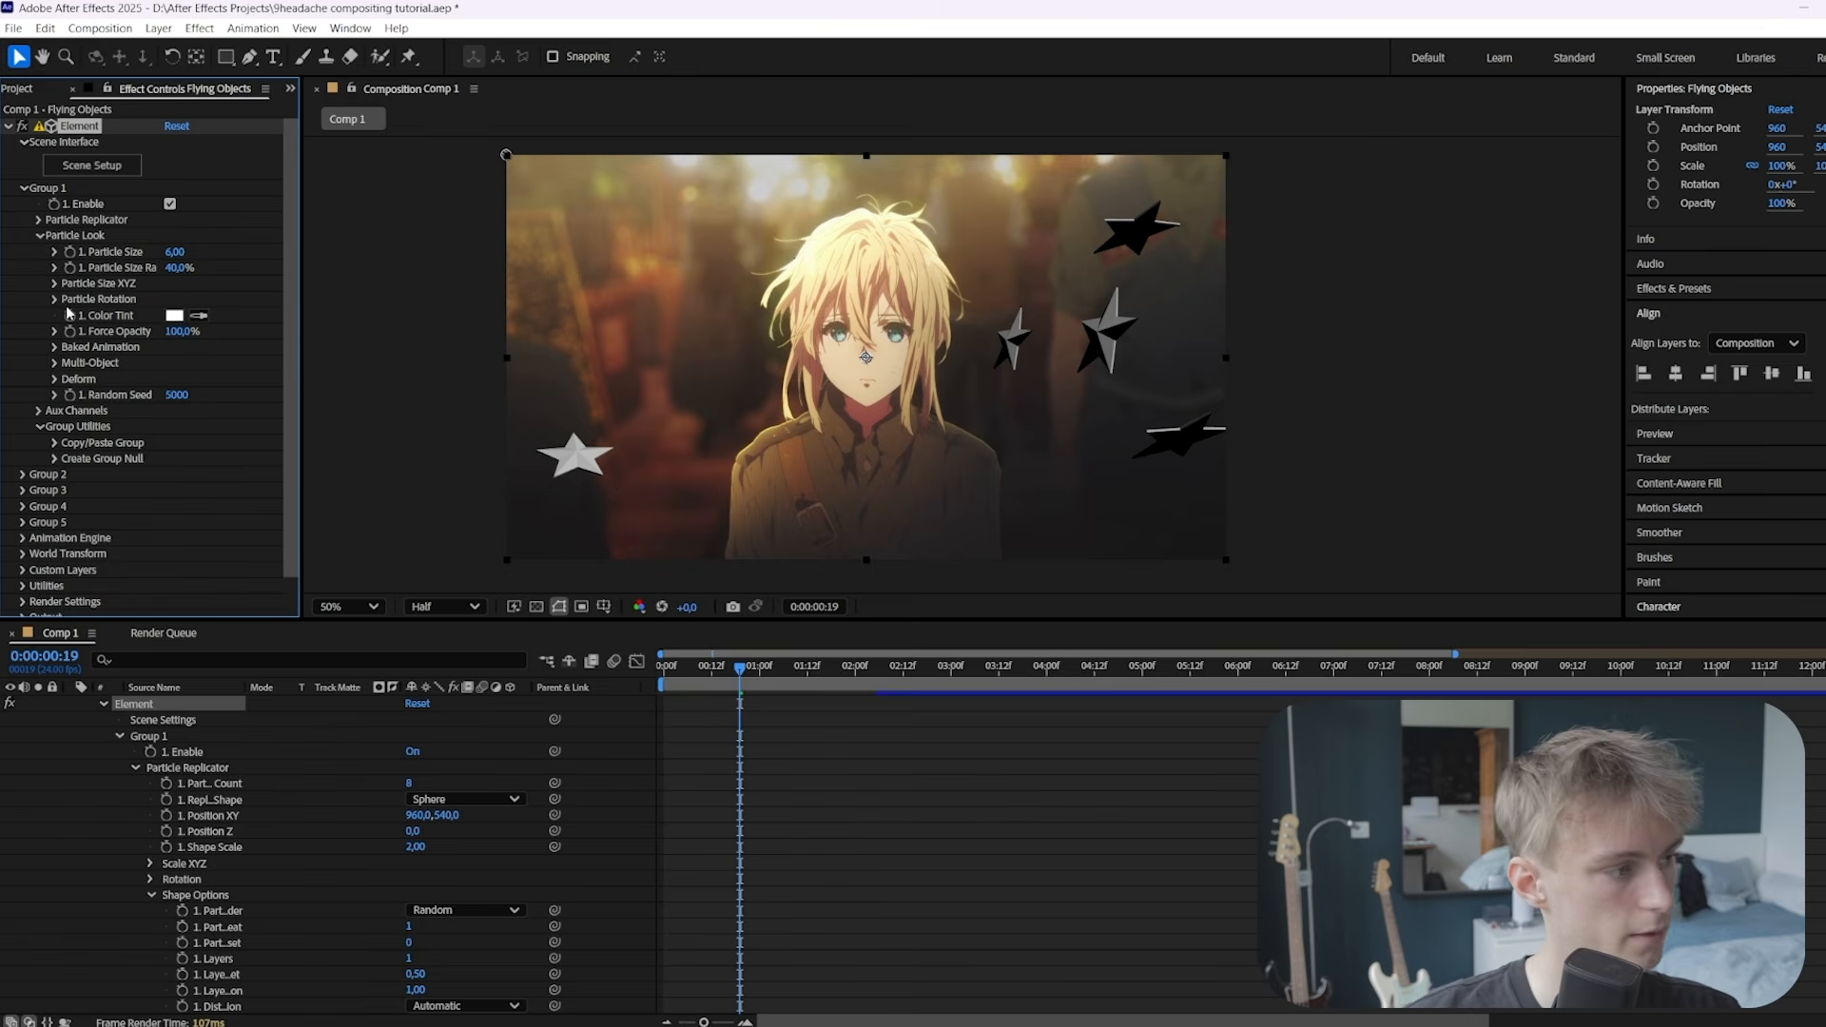
{"action": "left_click", "coordinate": [55, 299]}
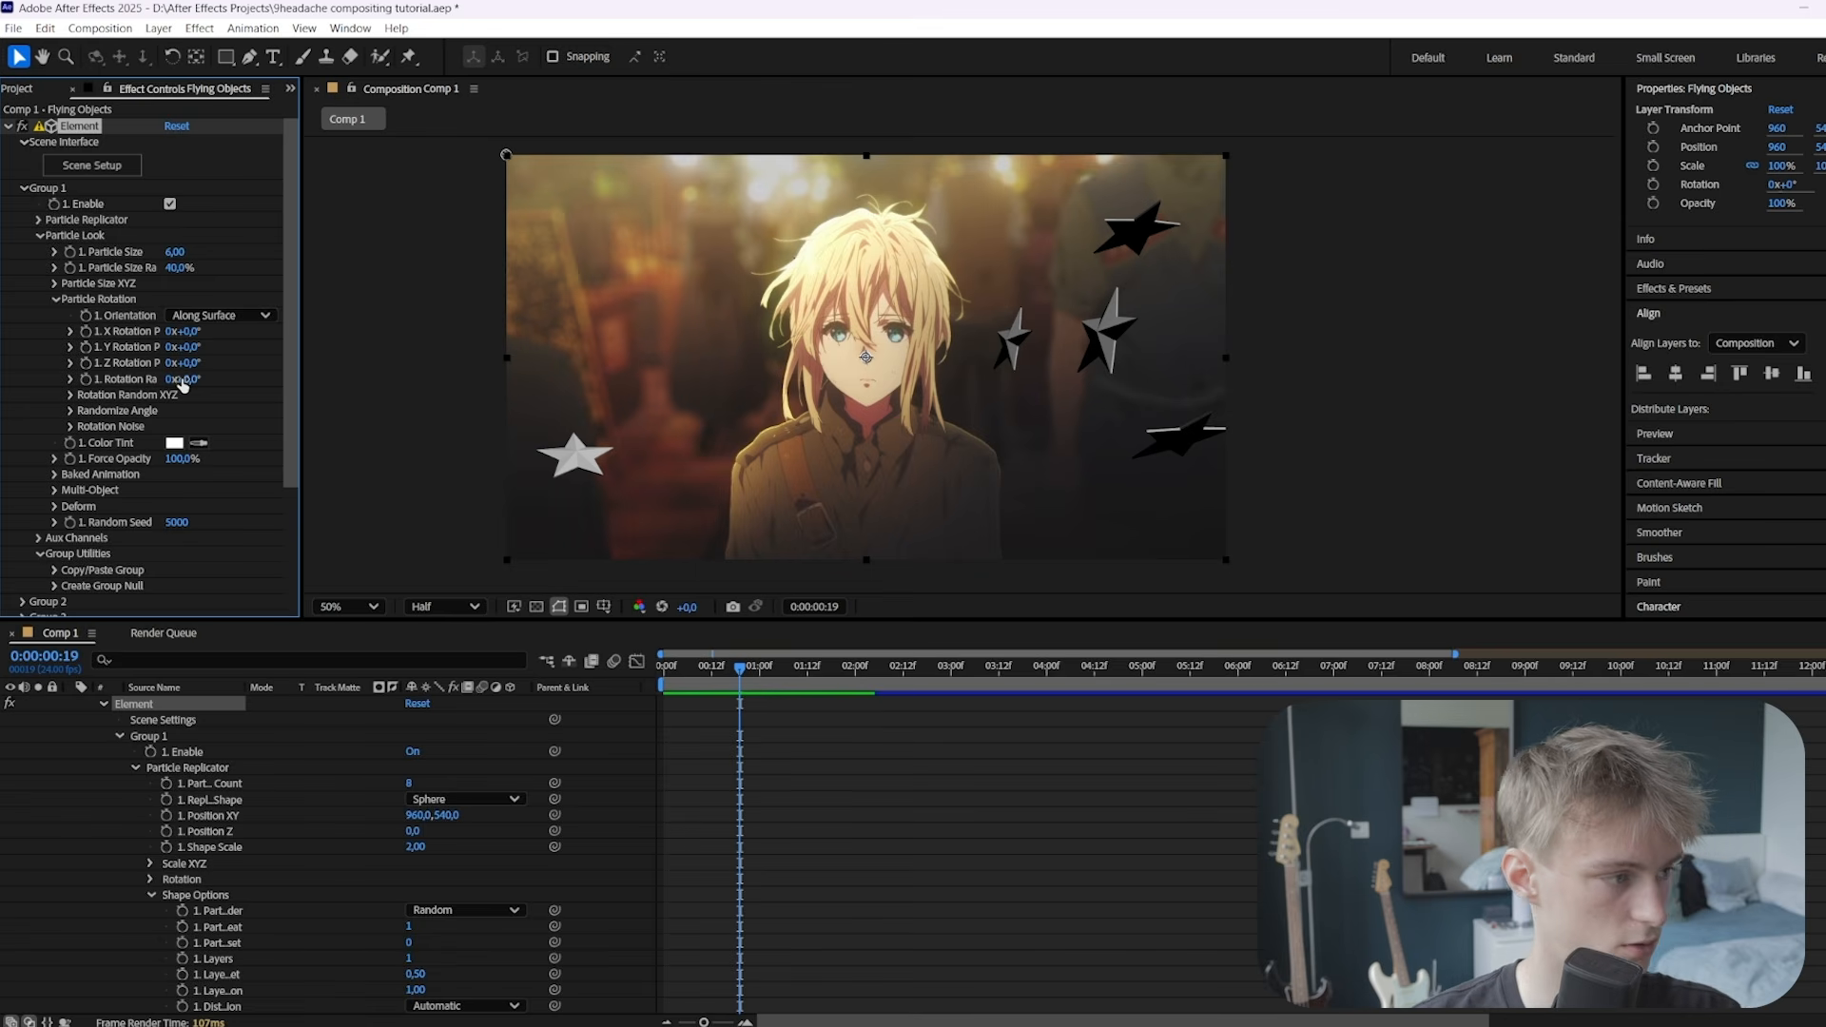
{"action": "left_click_drag", "start_coordinate": [183, 385], "coordinate": [287, 382]}
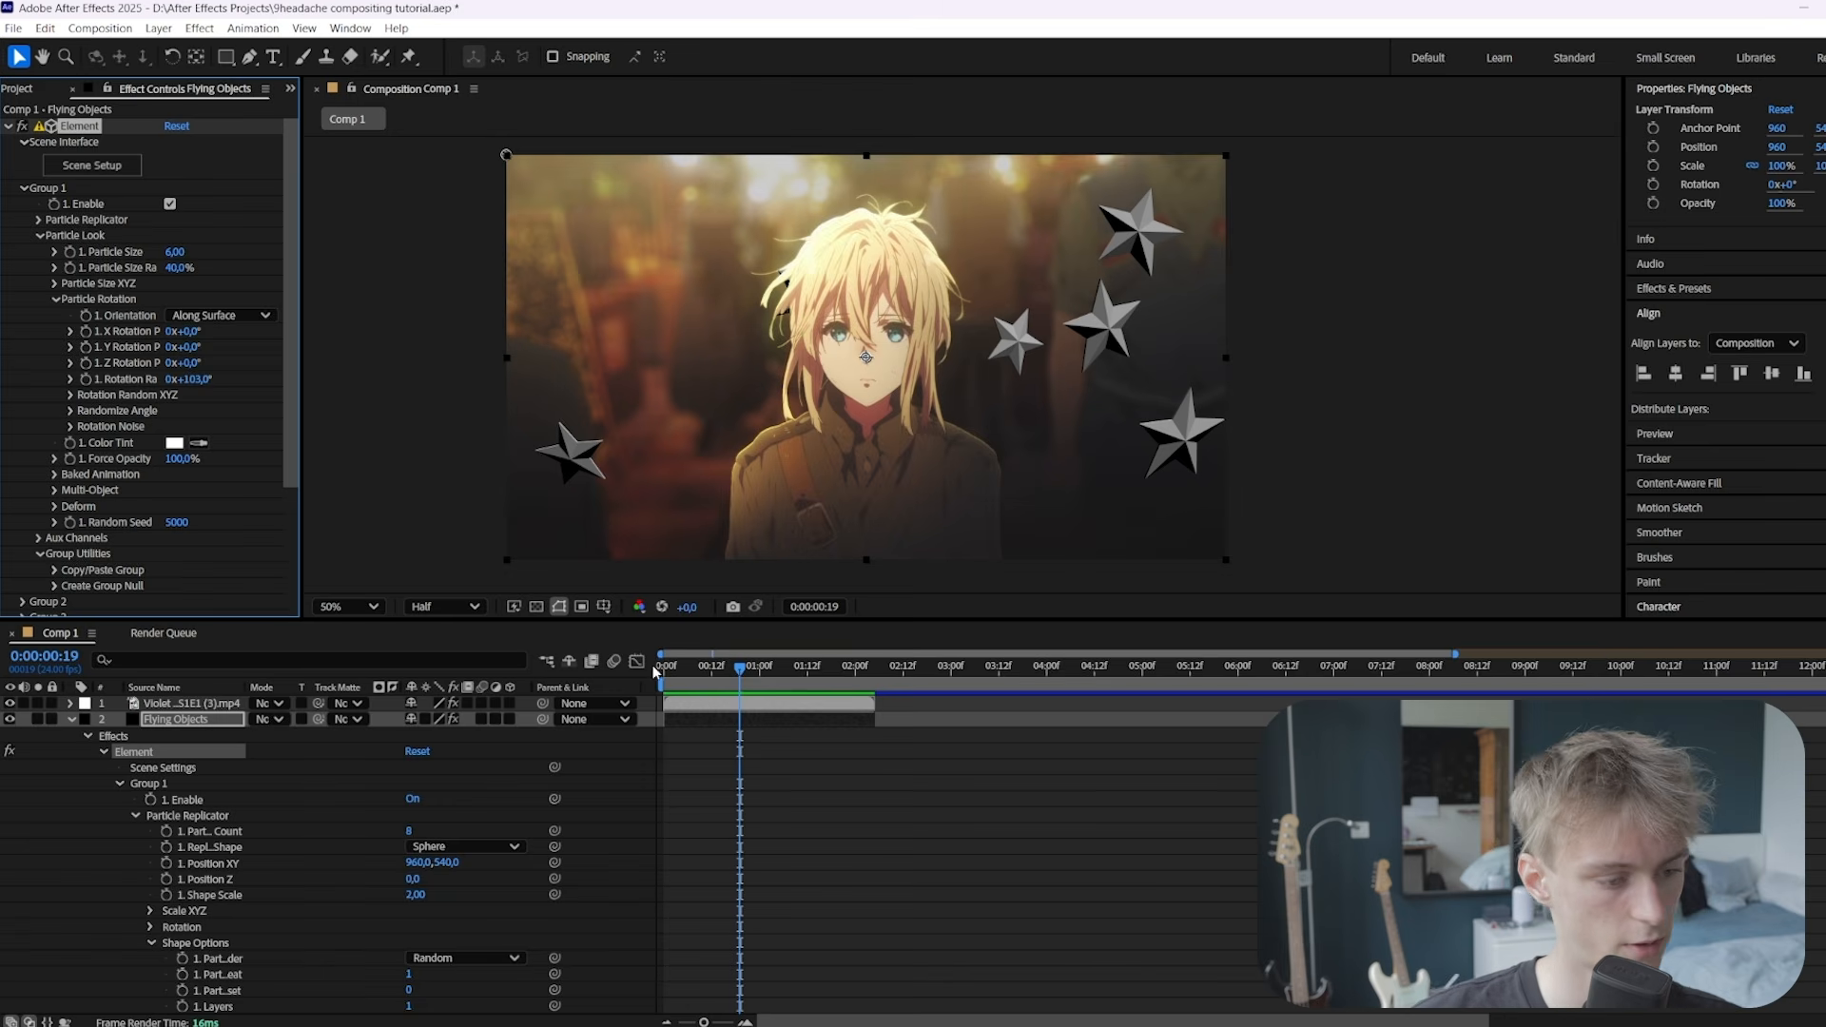
Keyframe Rotation Random rising from 0s to 0:00:02:04, and set Random Seed 6400
{"action": "key", "text": "Home"}
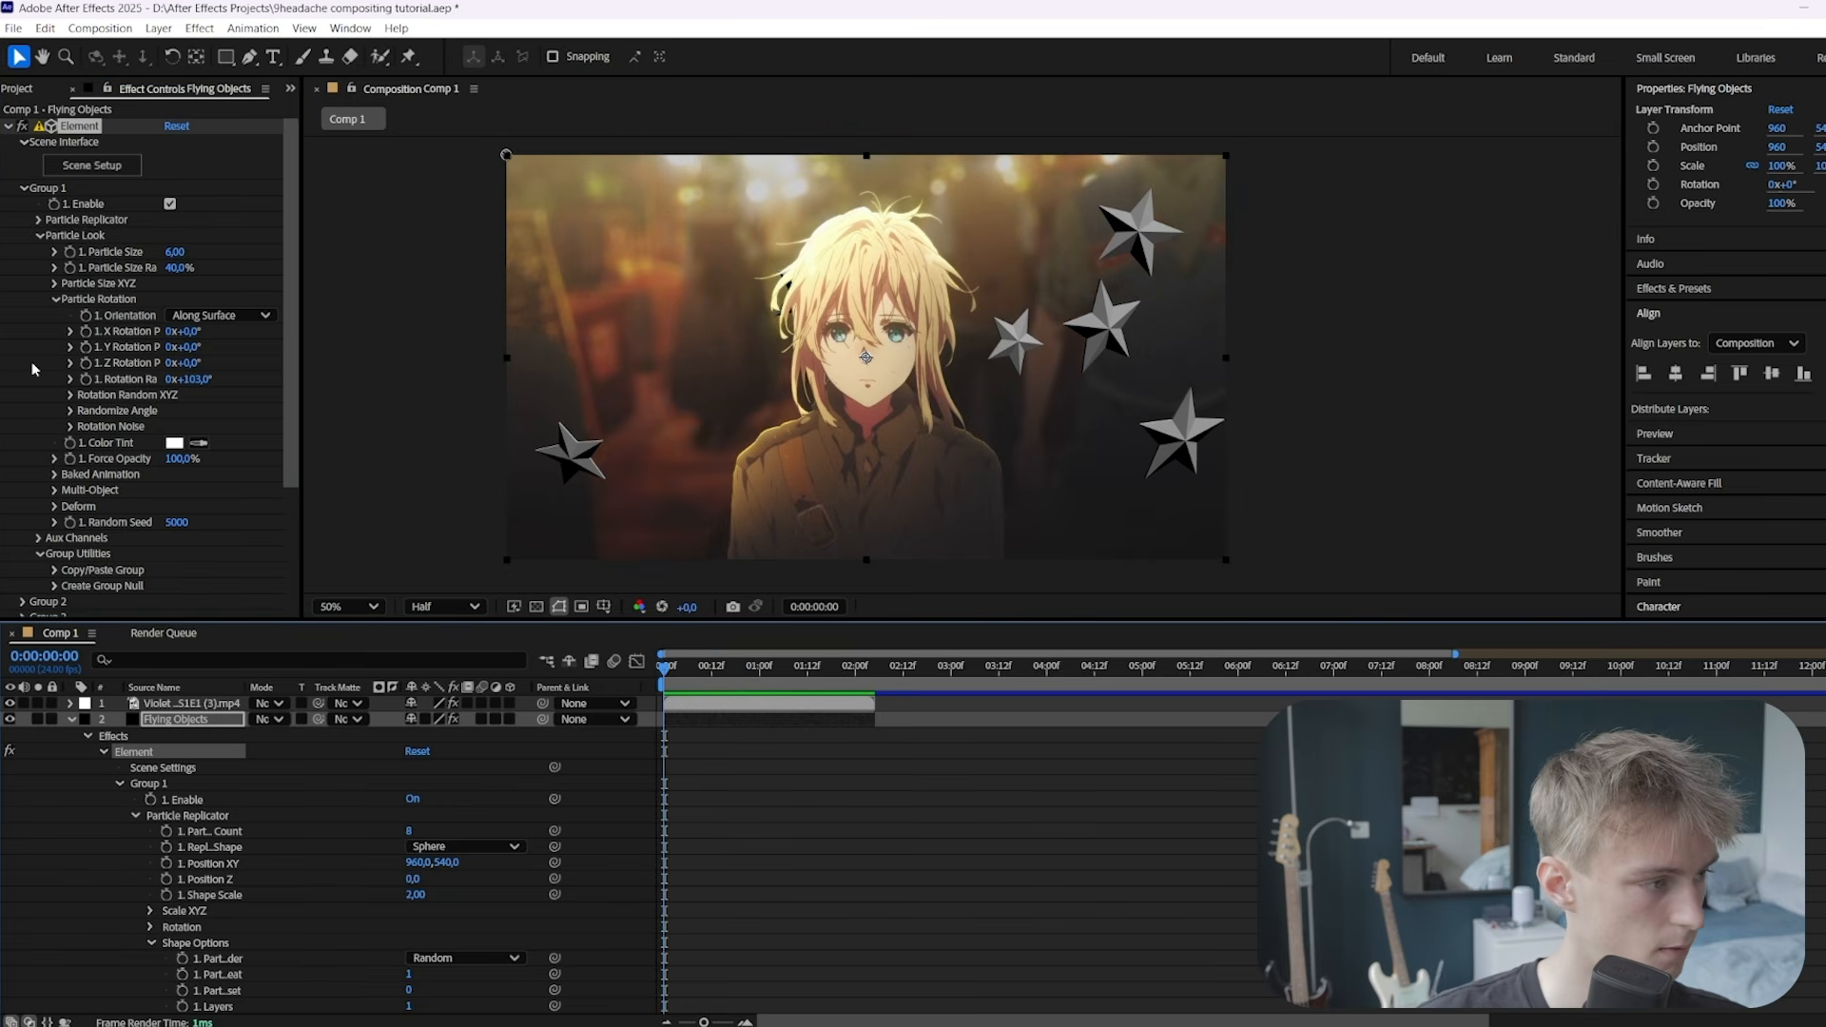
{"action": "left_click", "coordinate": [86, 381]}
{"action": "left_click", "coordinate": [868, 679]}
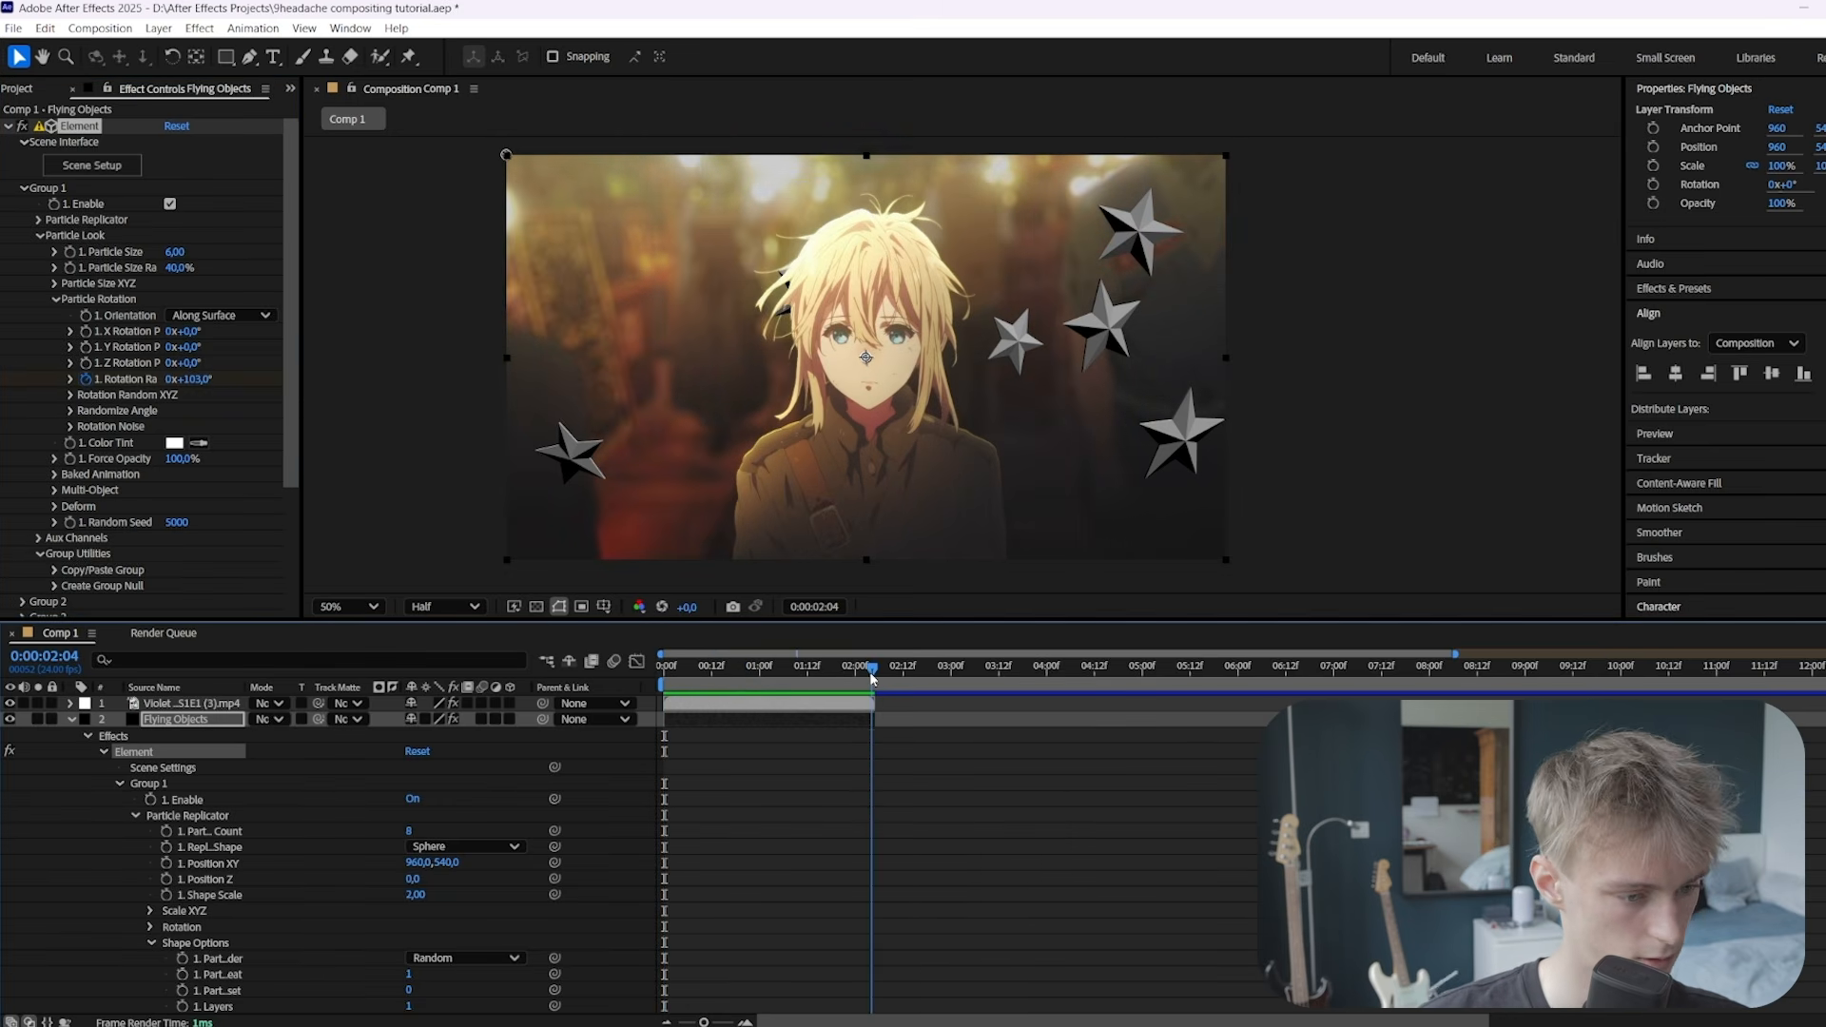
{"action": "left_click_drag", "start_coordinate": [189, 380], "coordinate": [375, 382]}
{"action": "left_click_drag", "start_coordinate": [177, 523], "coordinate": [191, 525]}
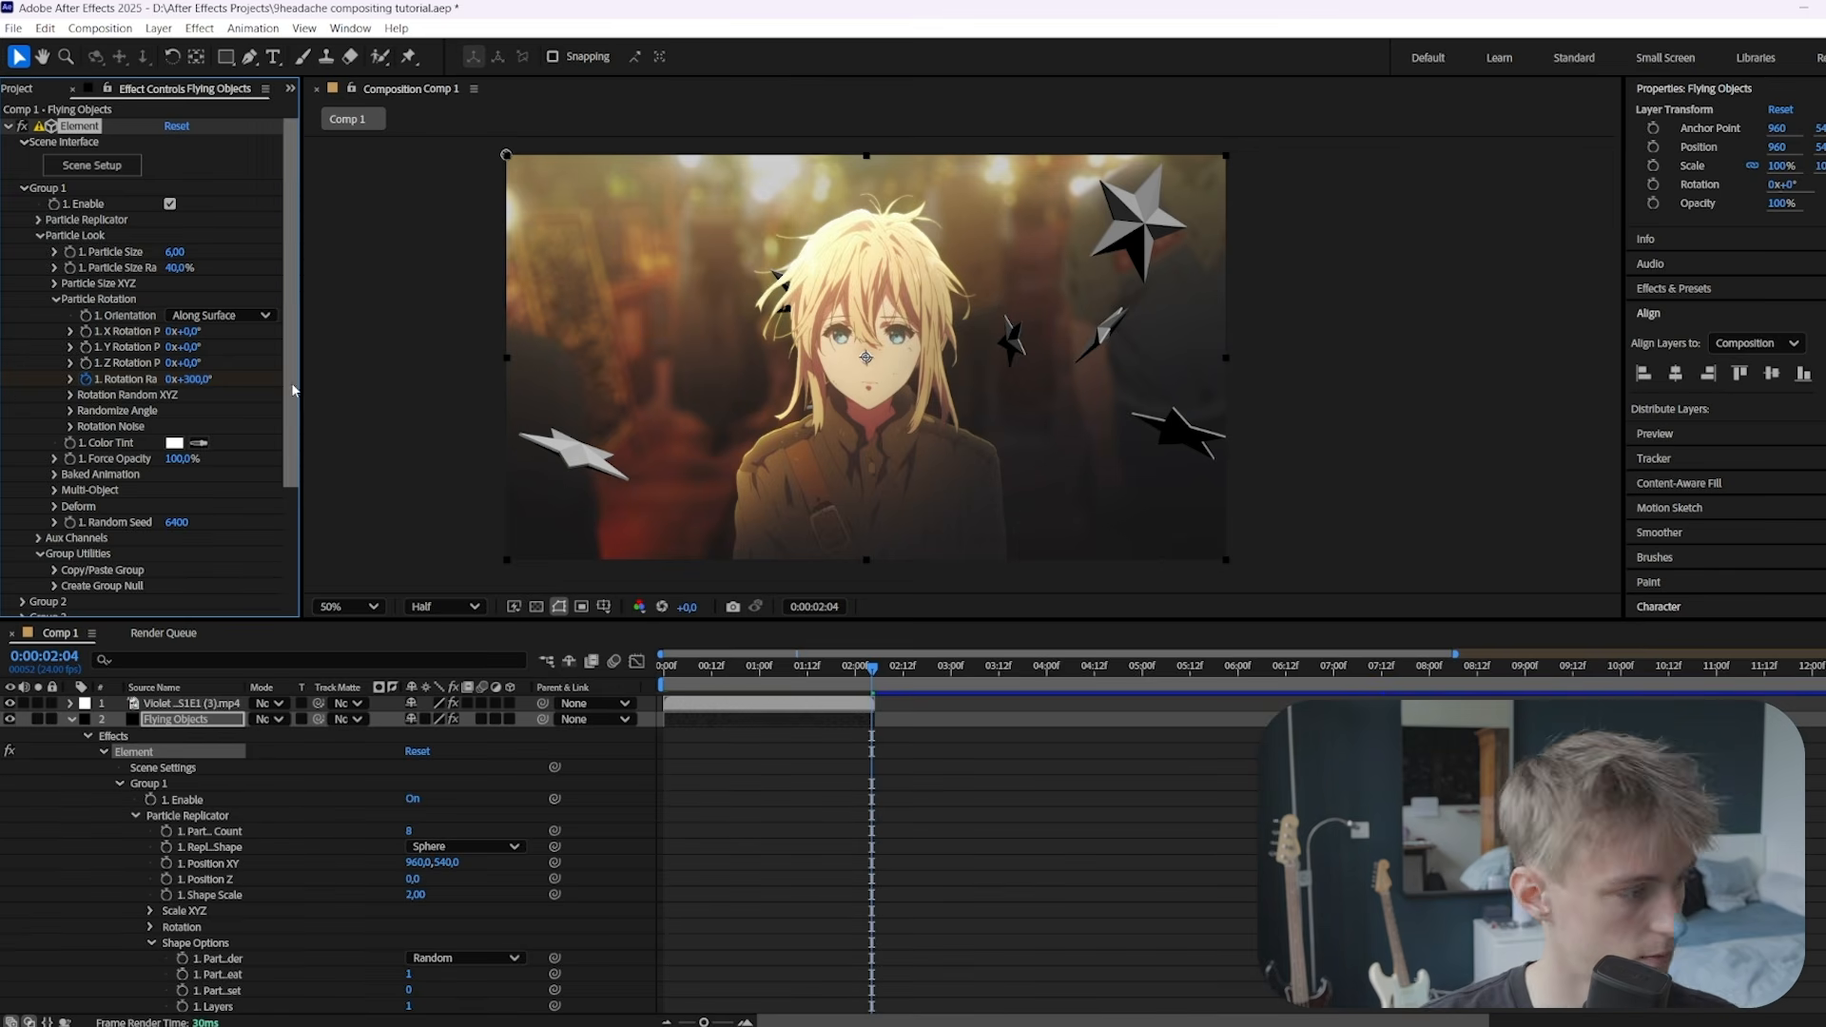
Keyframe Scatter rising from 29.9 at the start to 39.4 at 0:00:02:04
{"action": "left_click", "coordinate": [56, 299]}
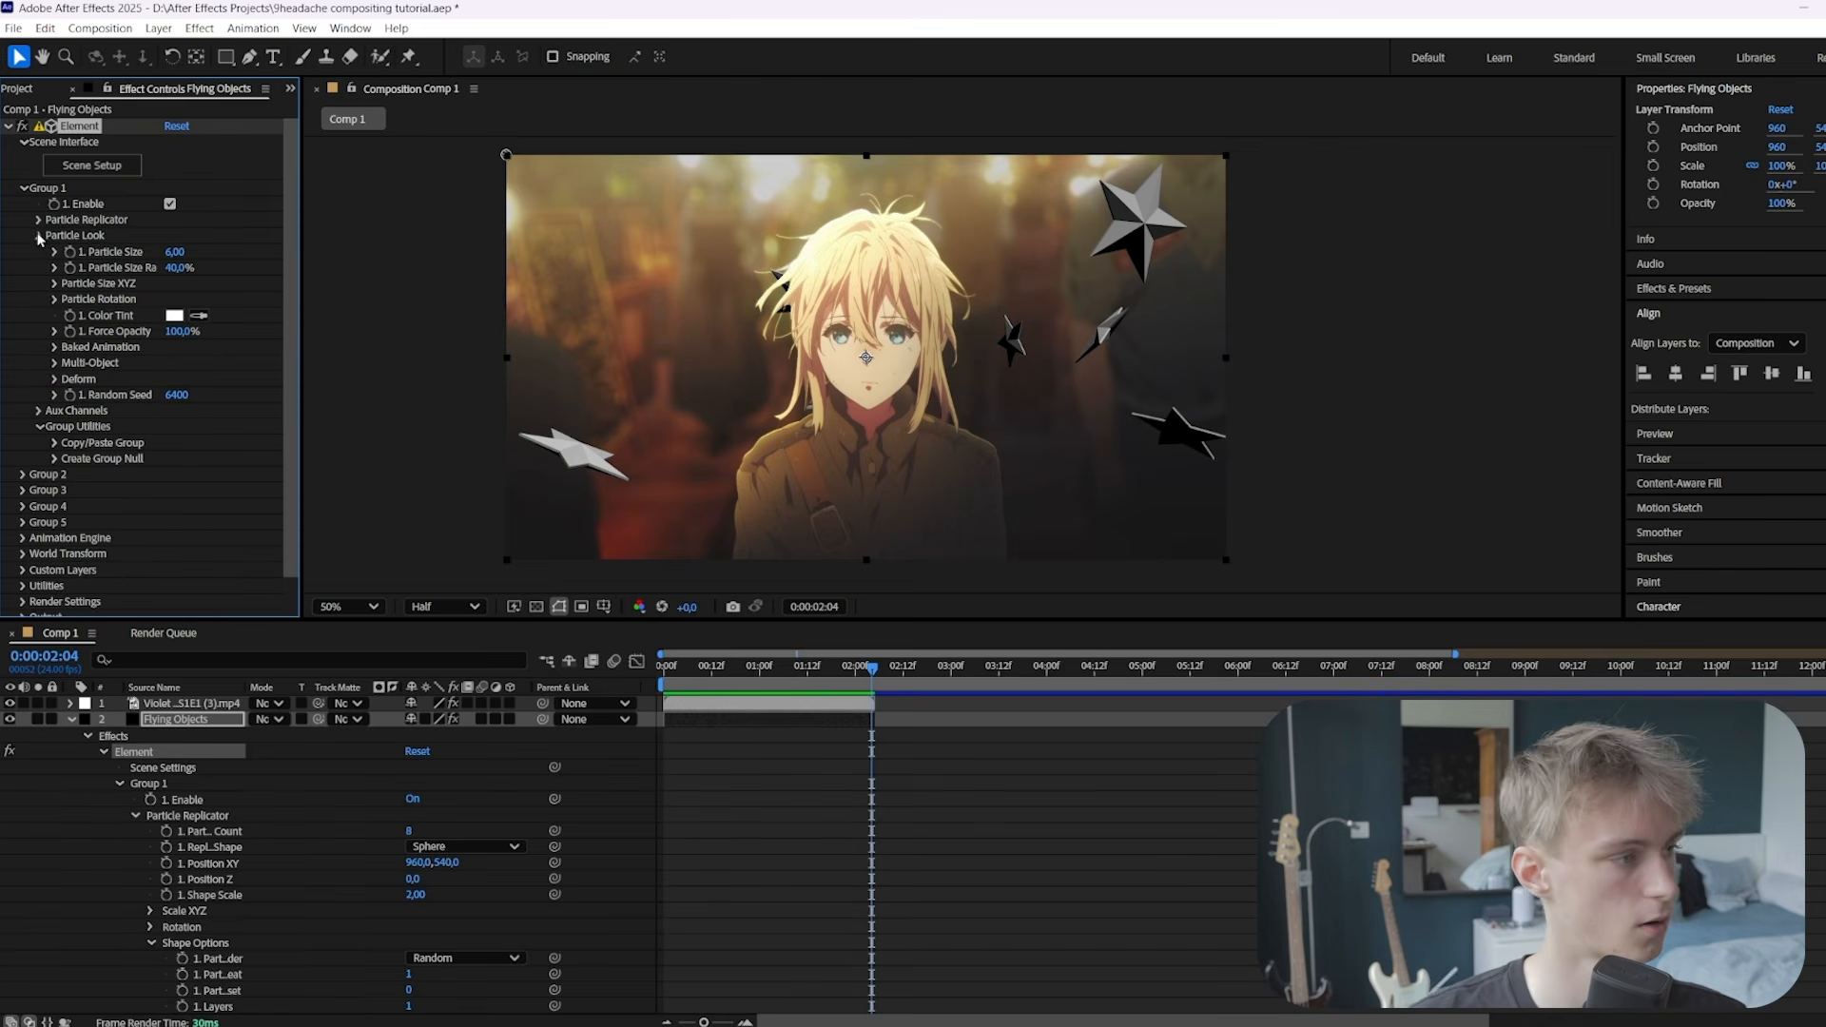
{"action": "left_click", "coordinate": [39, 236]}
{"action": "left_click", "coordinate": [39, 220]}
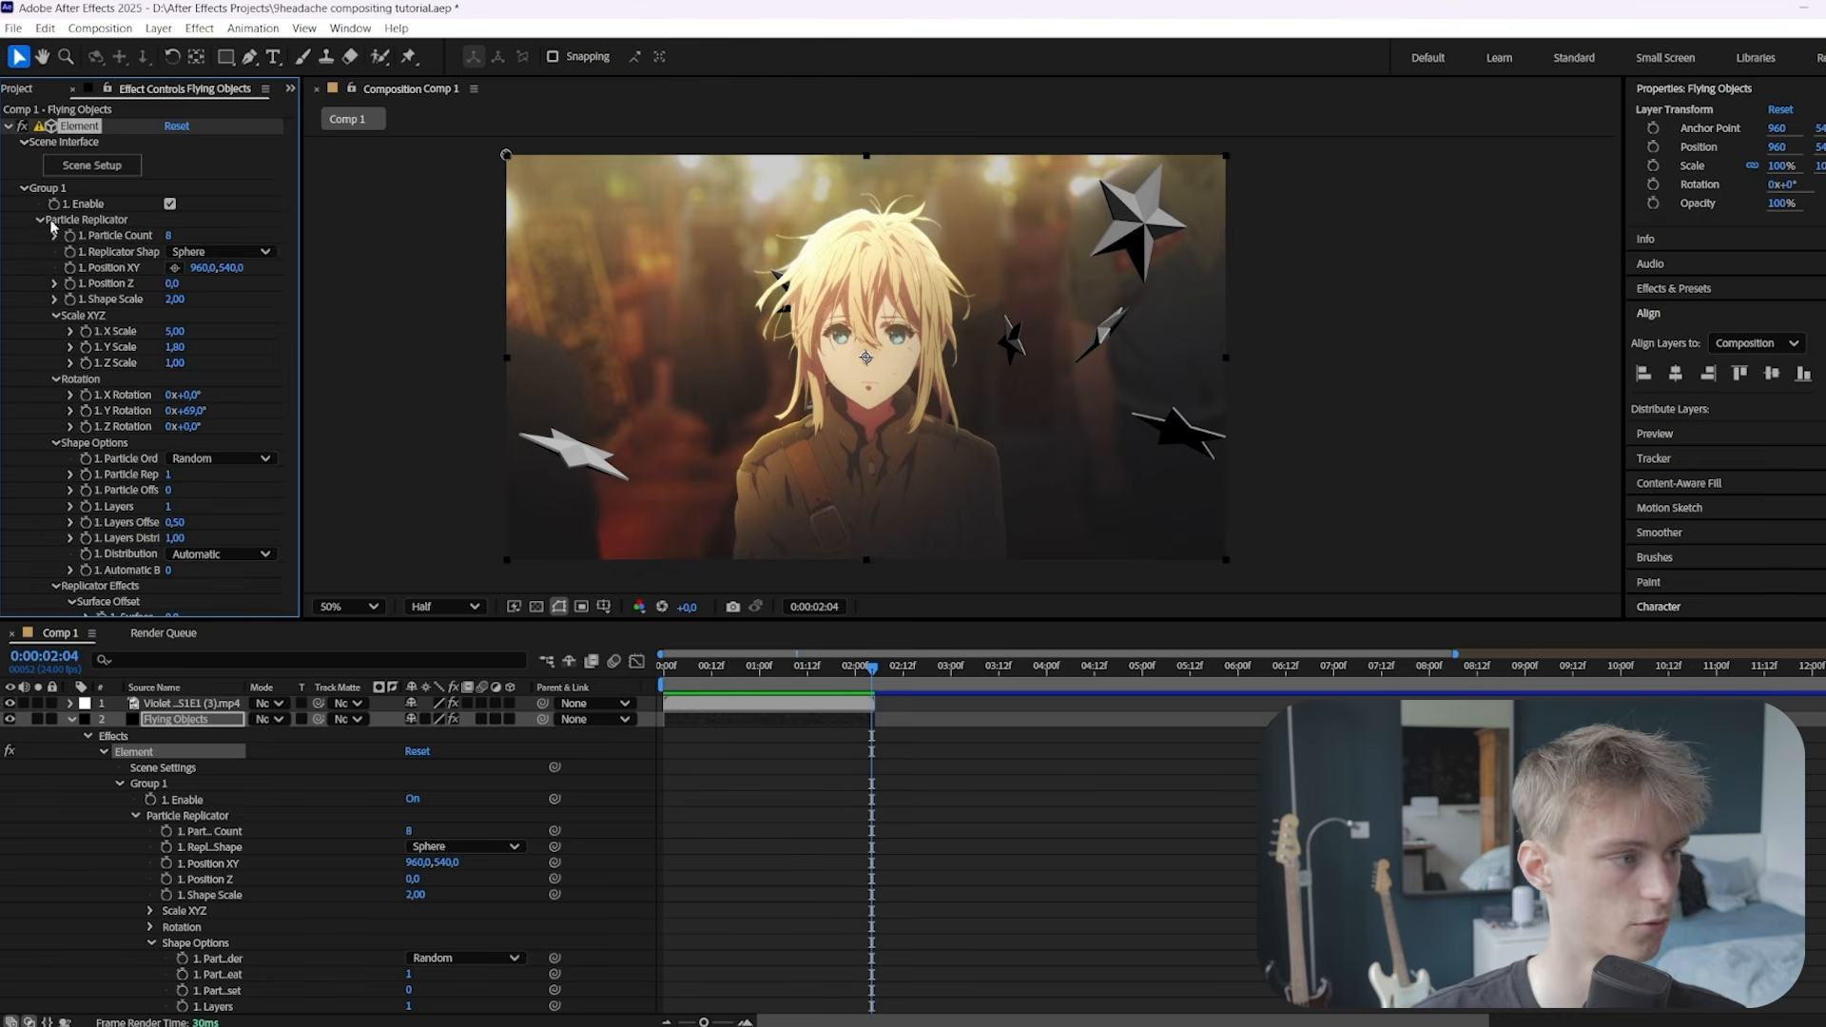
{"action": "scroll", "coordinate": [131, 447], "scroll_direction": "down", "scroll_amount": 2}
{"action": "key", "text": "Home"}
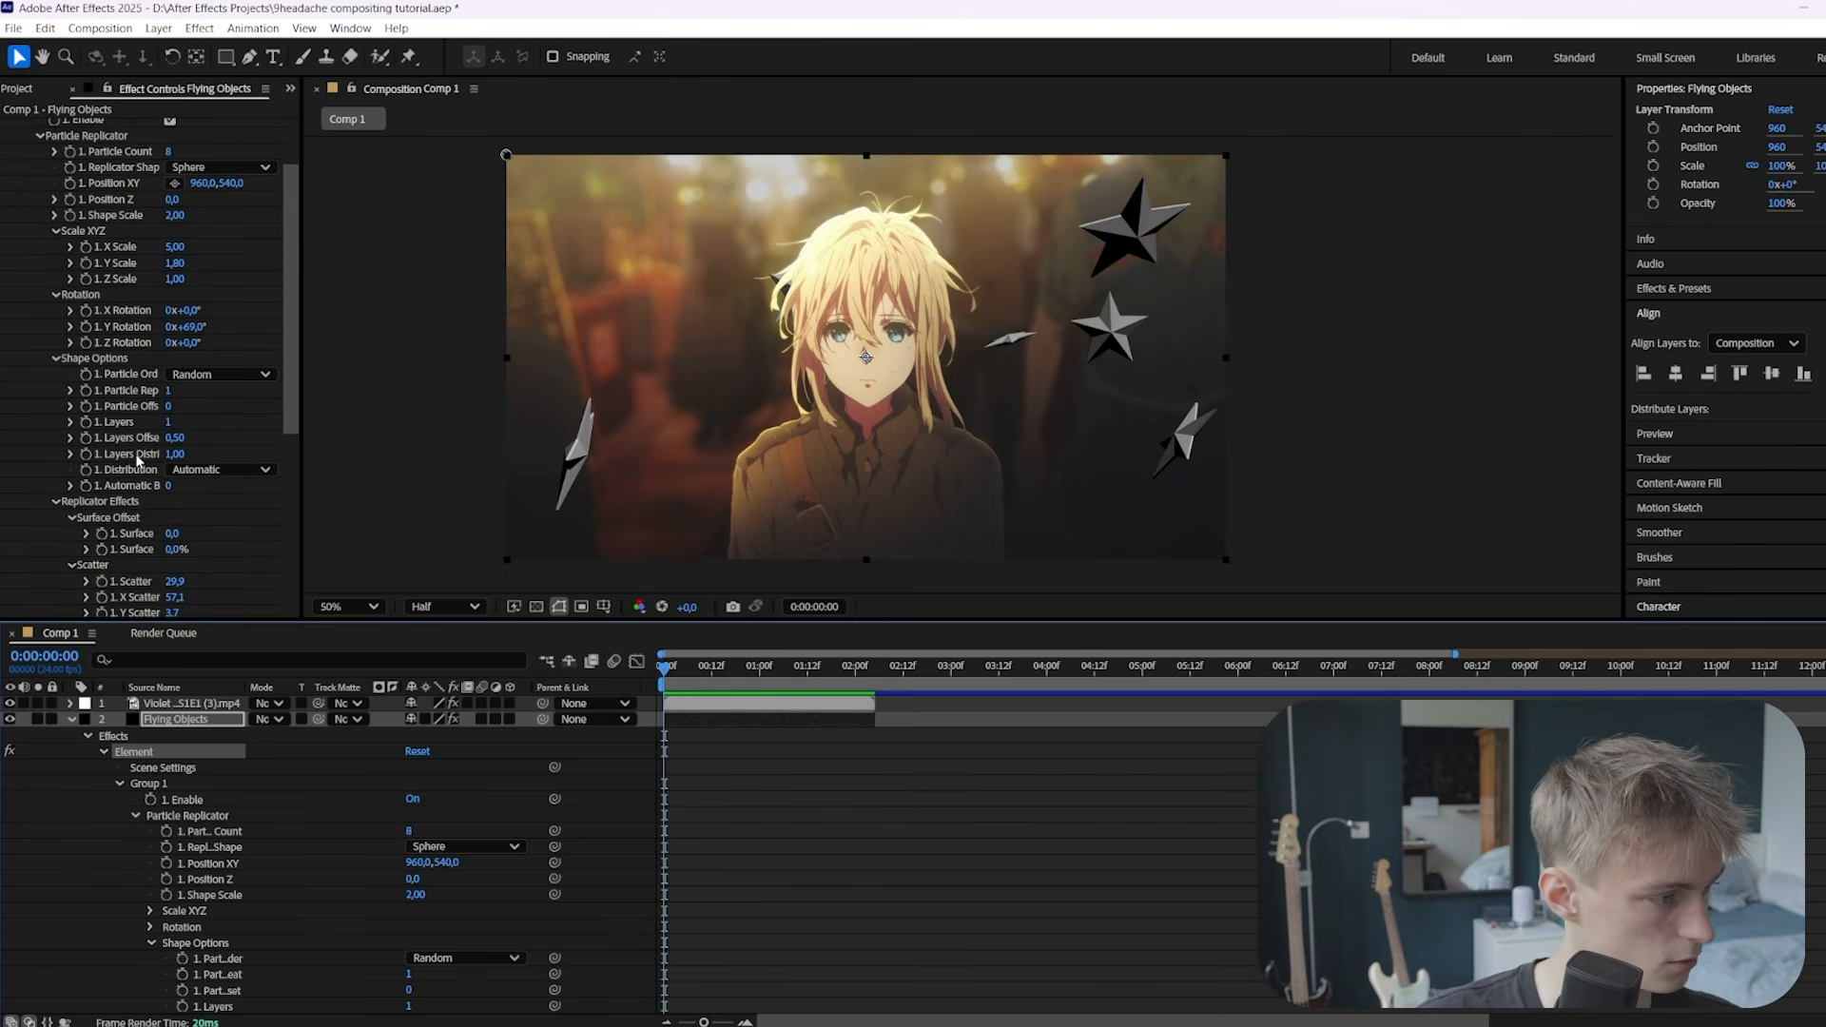
{"action": "scroll", "coordinate": [138, 461], "scroll_direction": "down", "scroll_amount": 1}
{"action": "left_click", "coordinate": [100, 539]}
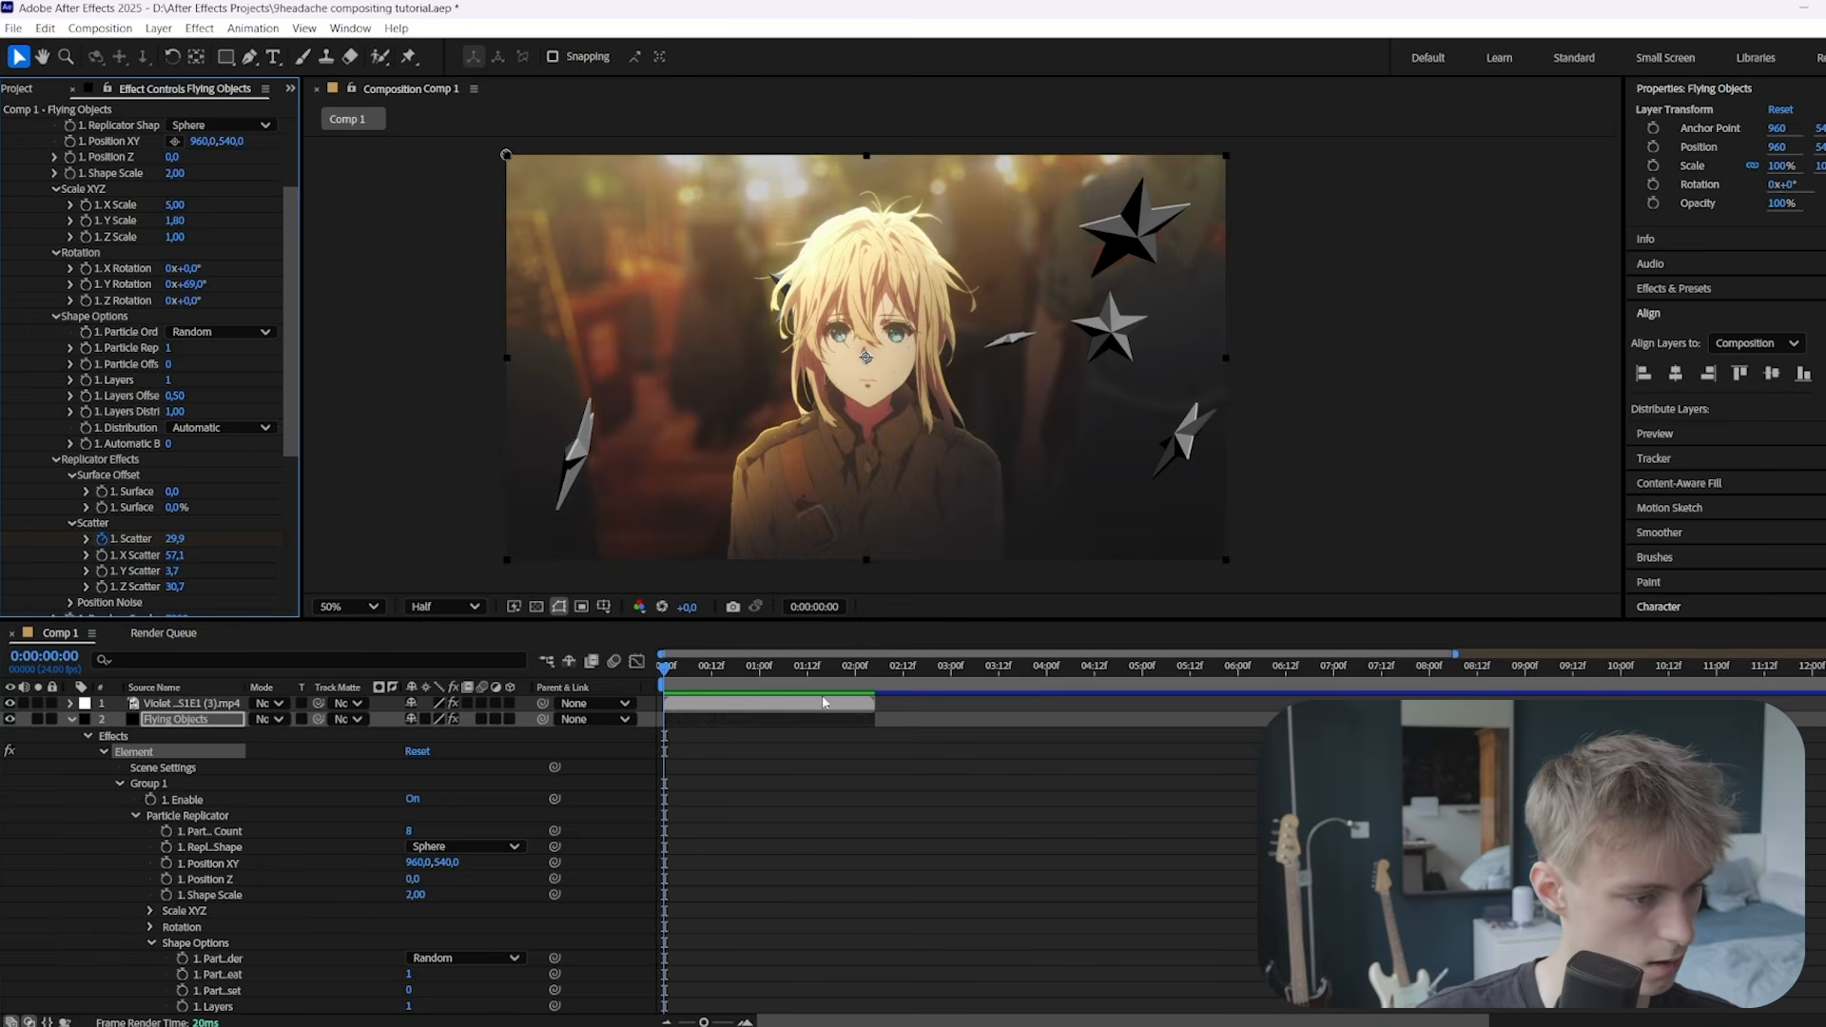
{"action": "left_click", "coordinate": [872, 667]}
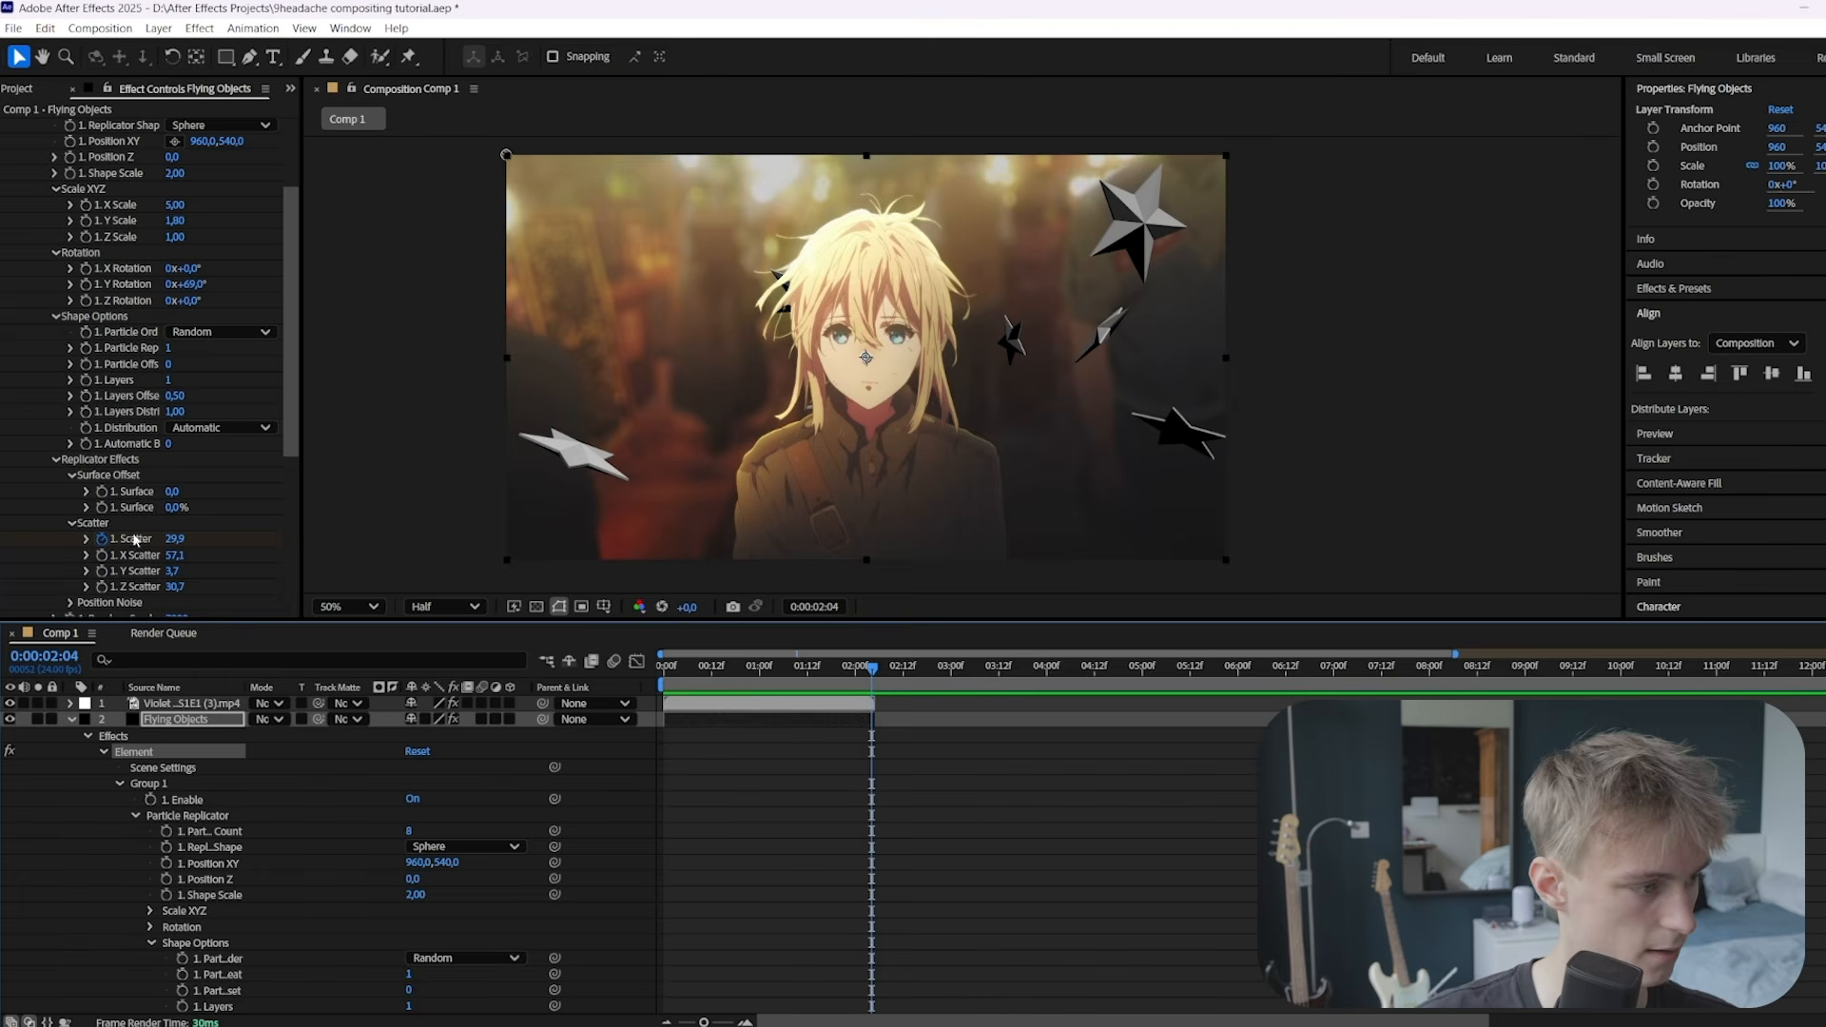
{"action": "left_click_drag", "start_coordinate": [174, 538], "coordinate": [457, 615]}
{"action": "scroll", "coordinate": [147, 485], "scroll_direction": "down", "scroll_amount": 1}
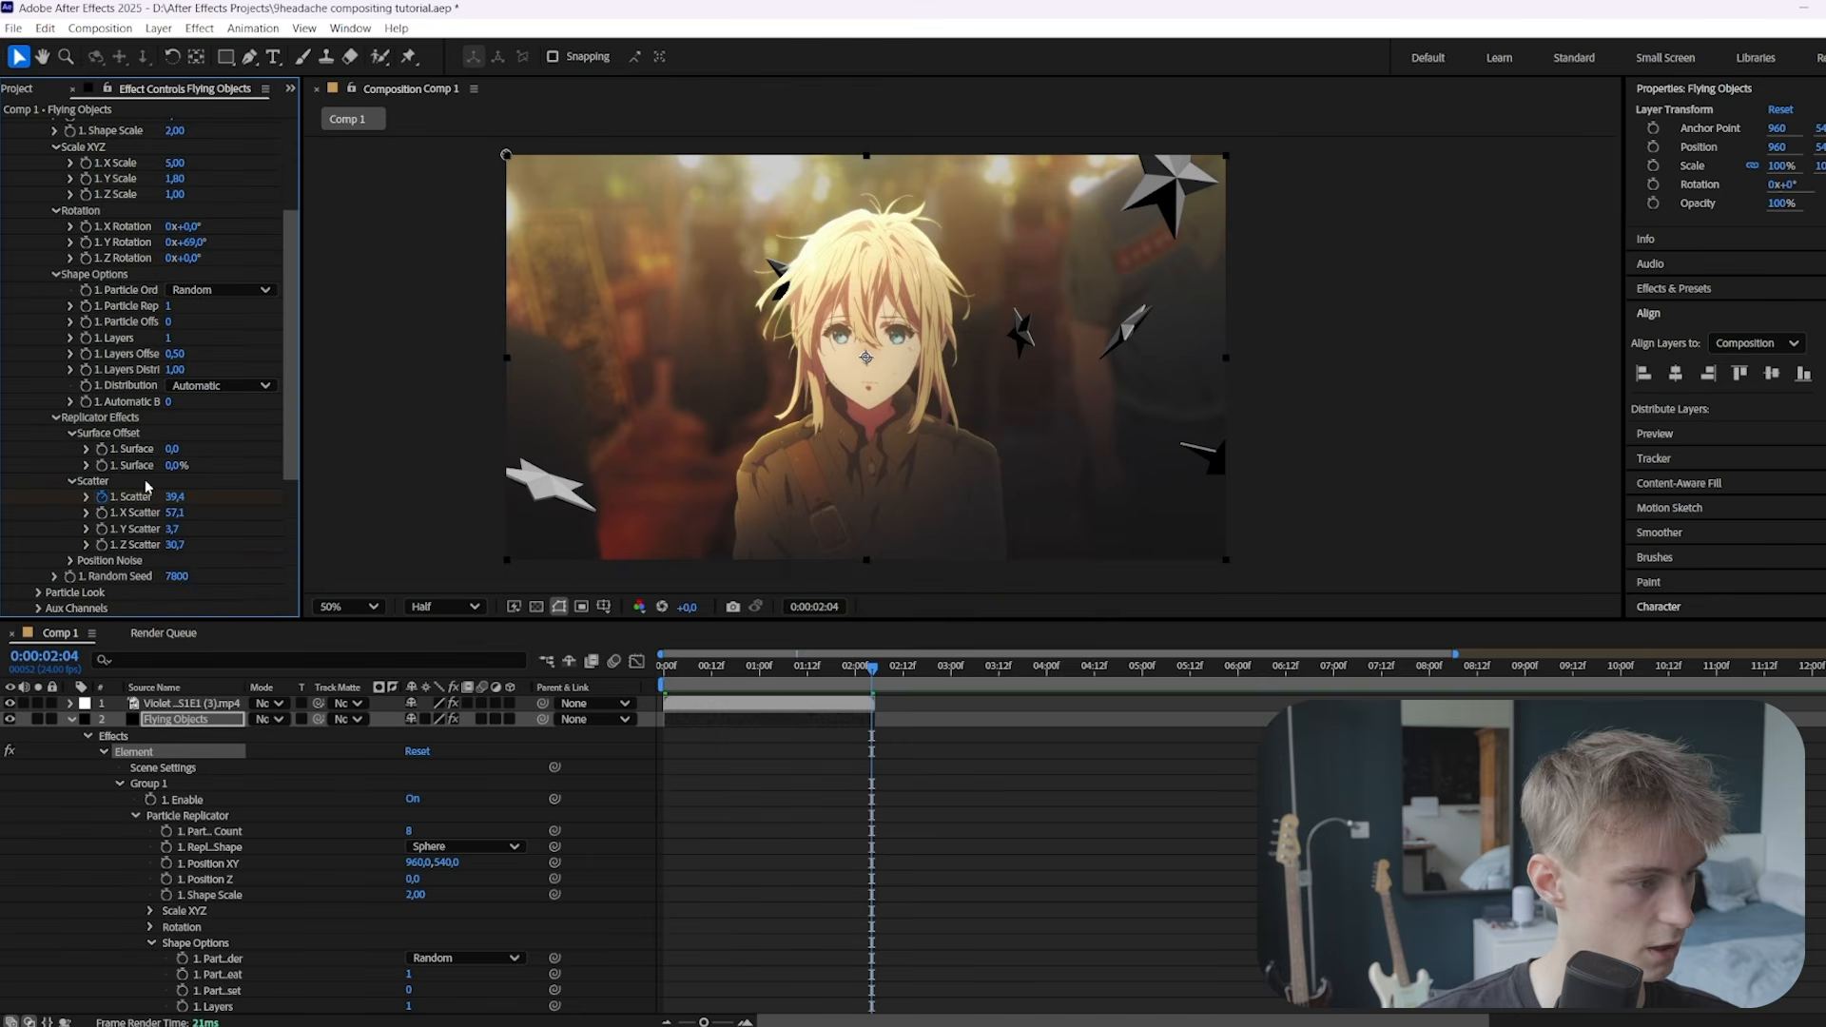
{"action": "scroll", "coordinate": [79, 269], "scroll_direction": "up", "scroll_amount": 4}
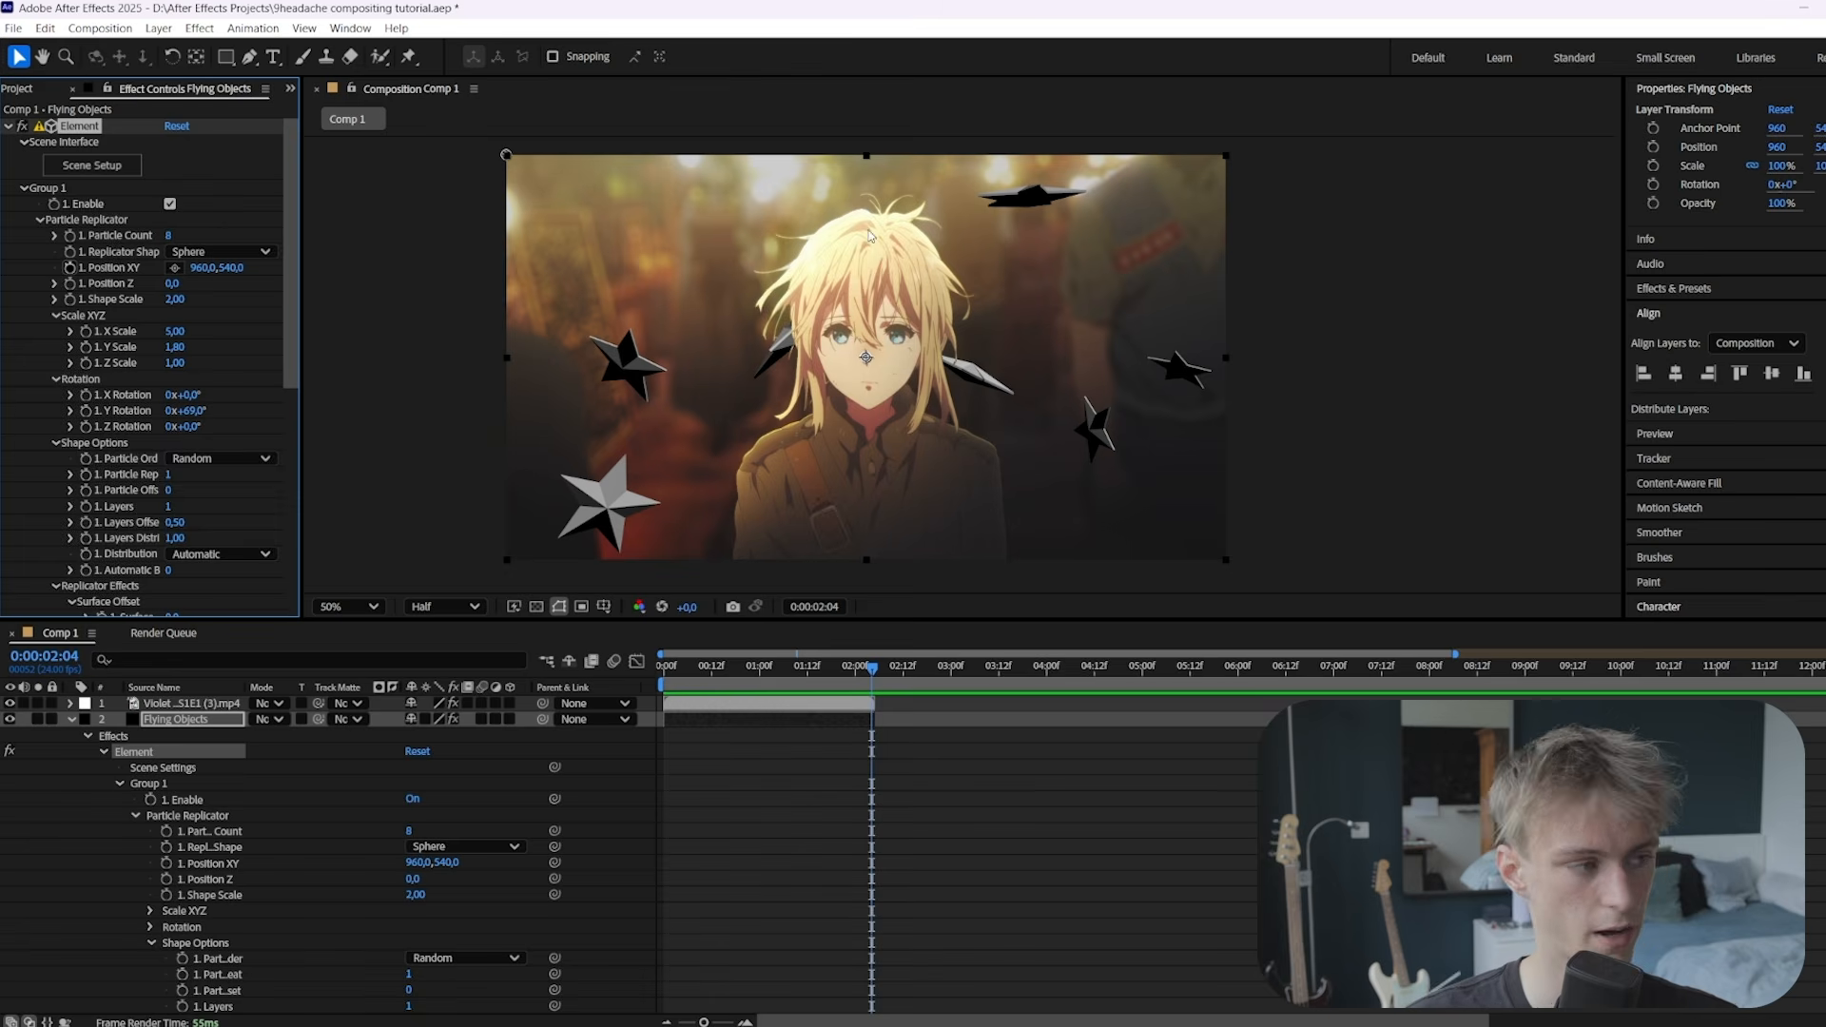
Use the anime clip layer as the Physical Environment override layer
{"action": "left_click", "coordinate": [39, 219]}
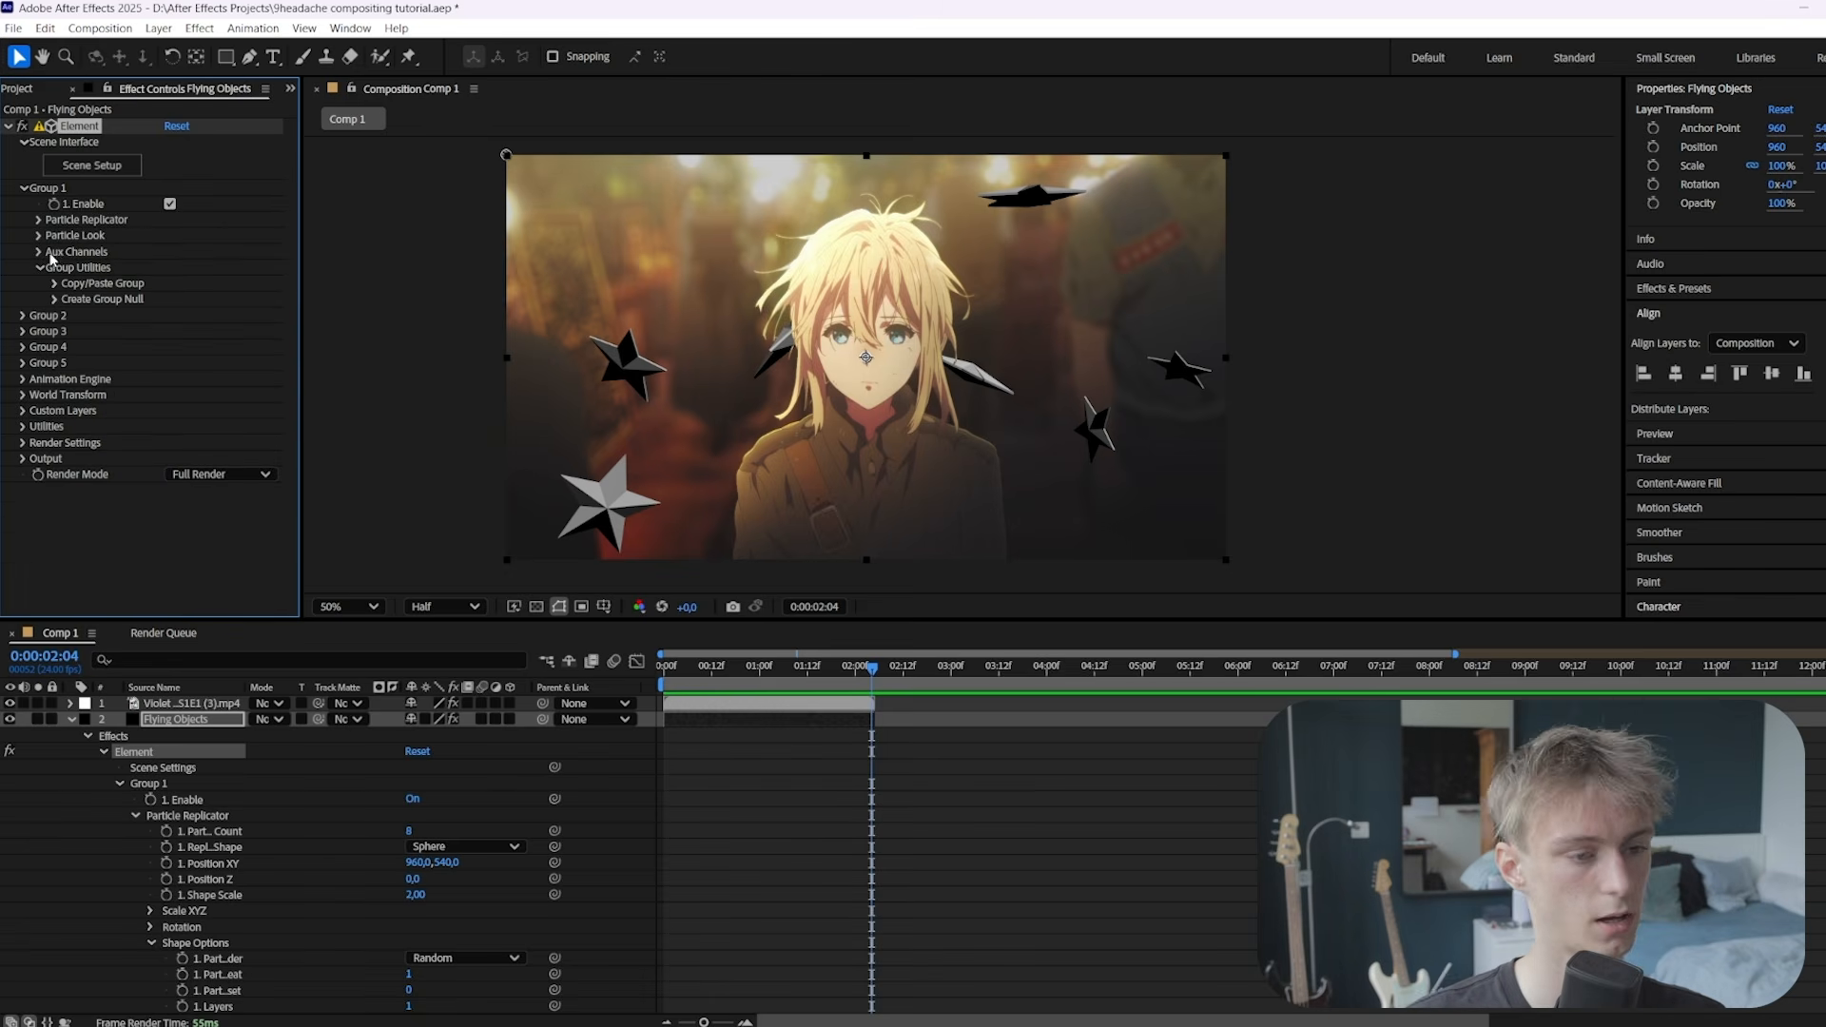
{"action": "left_click", "coordinate": [25, 188]}
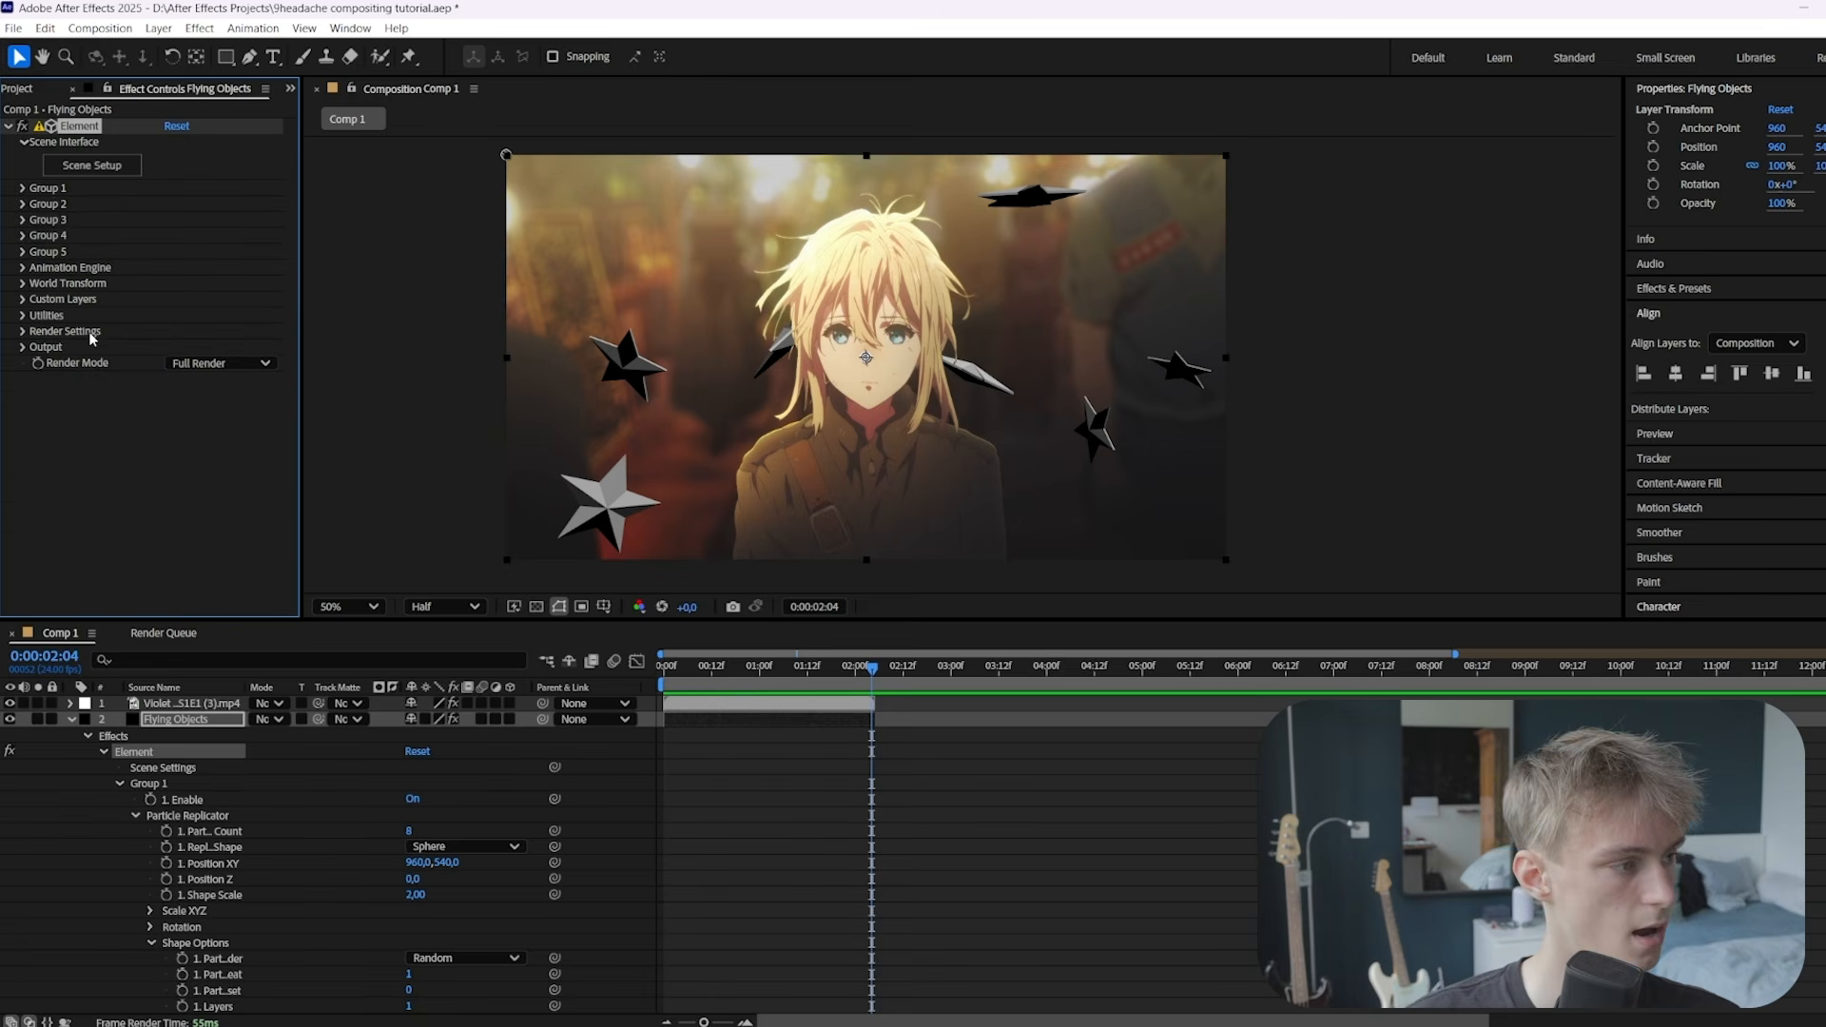
{"action": "left_click", "coordinate": [23, 332]}
{"action": "left_click", "coordinate": [39, 347]}
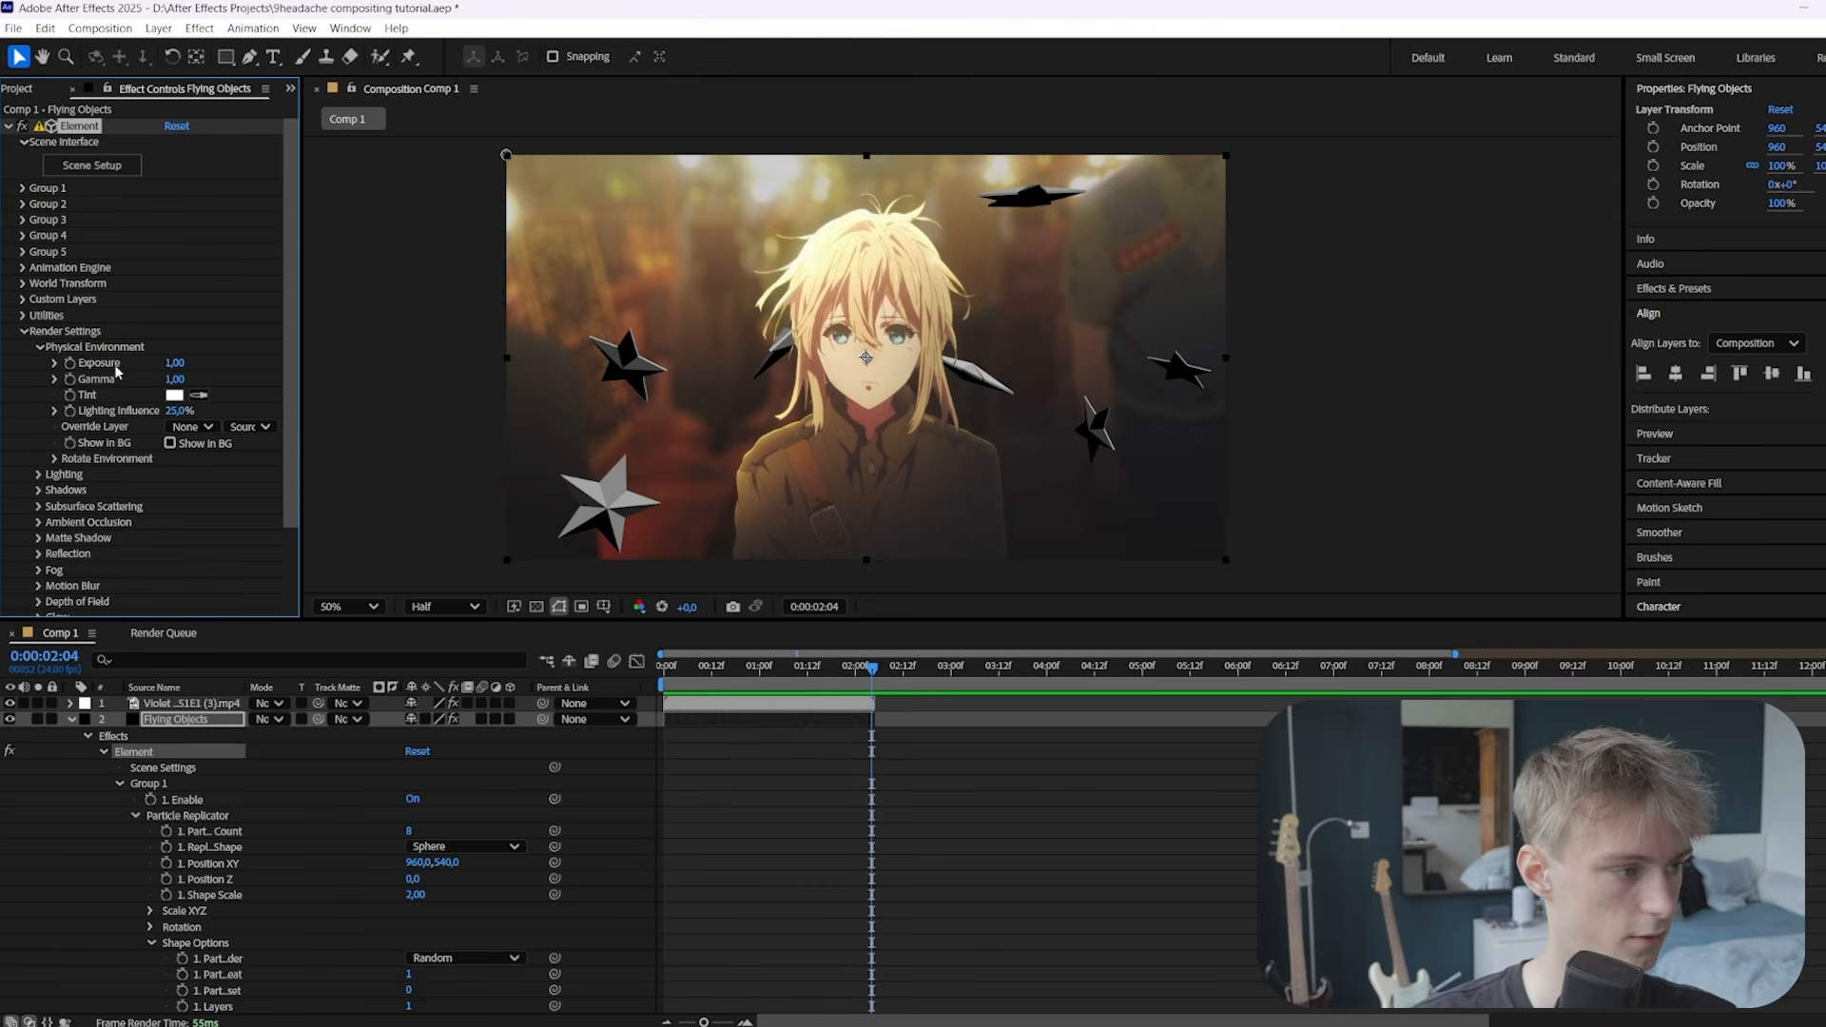
{"action": "left_click", "coordinate": [191, 428]}
{"action": "left_click", "coordinate": [233, 513]}
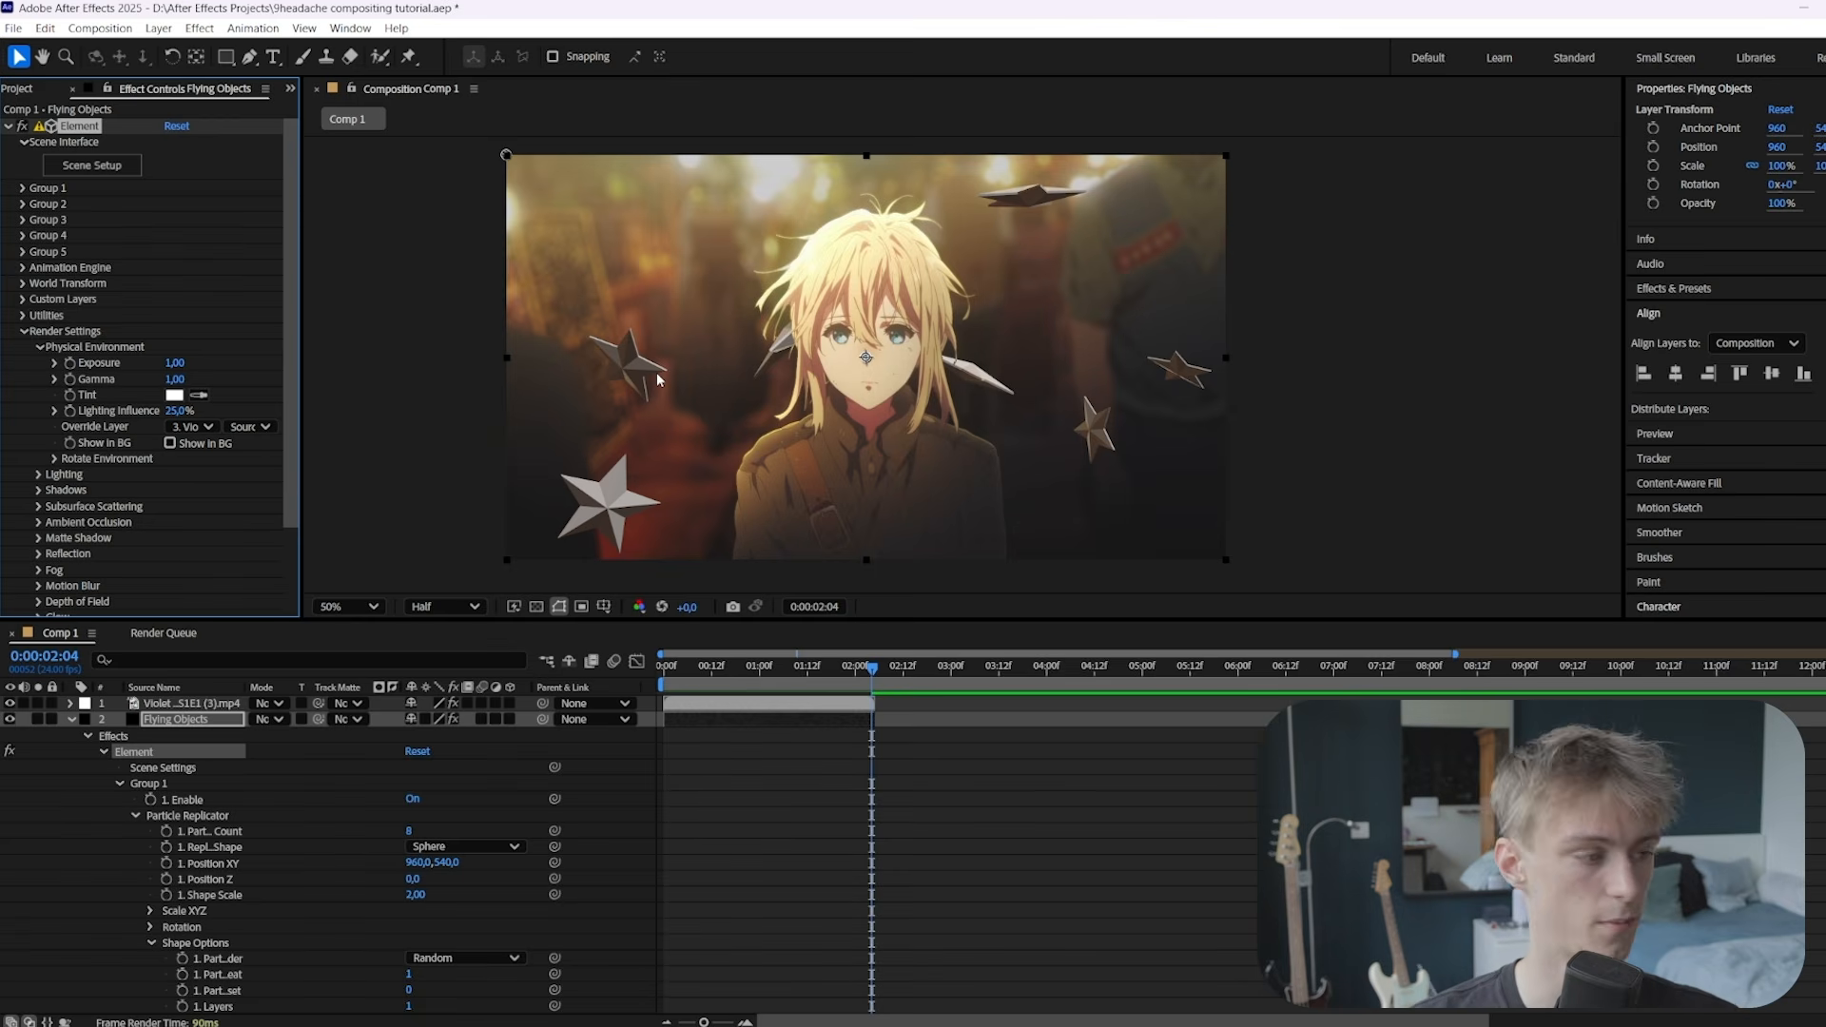
{"action": "left_click", "coordinate": [39, 348]}
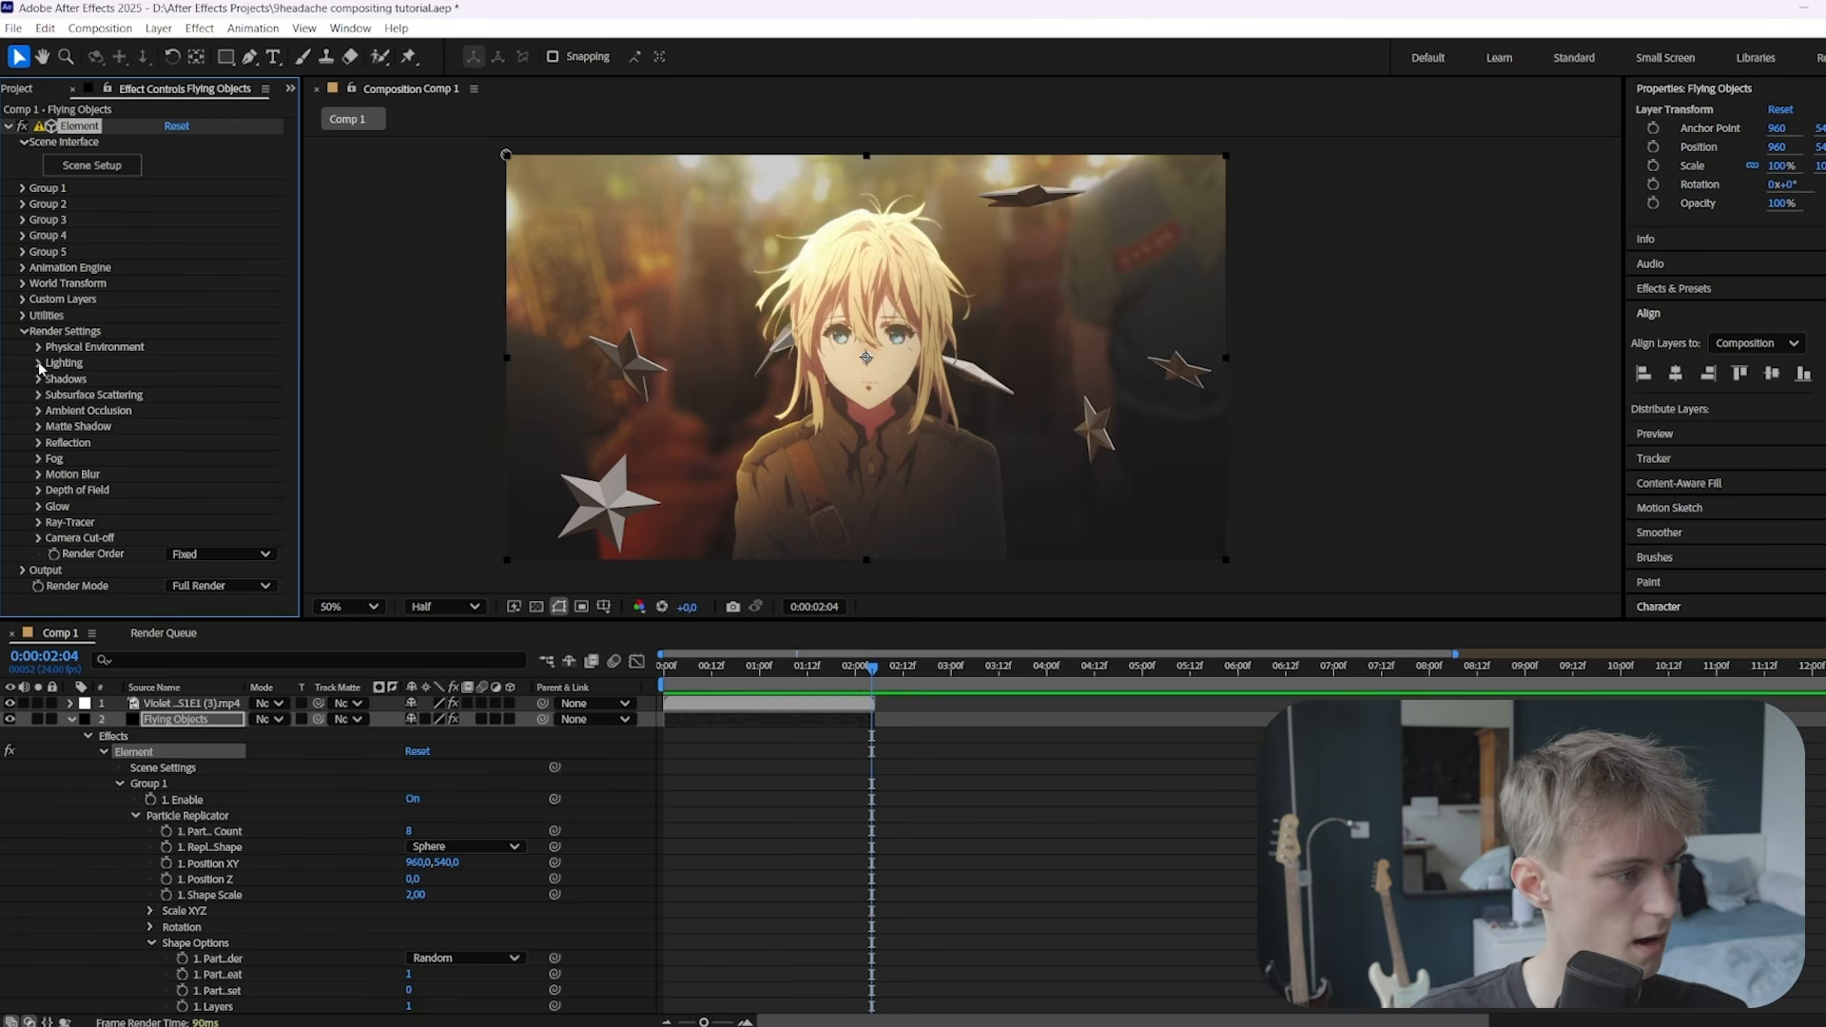
Switch the Element lighting preset to Sun
{"action": "left_click", "coordinate": [38, 363]}
{"action": "left_click", "coordinate": [220, 410]}
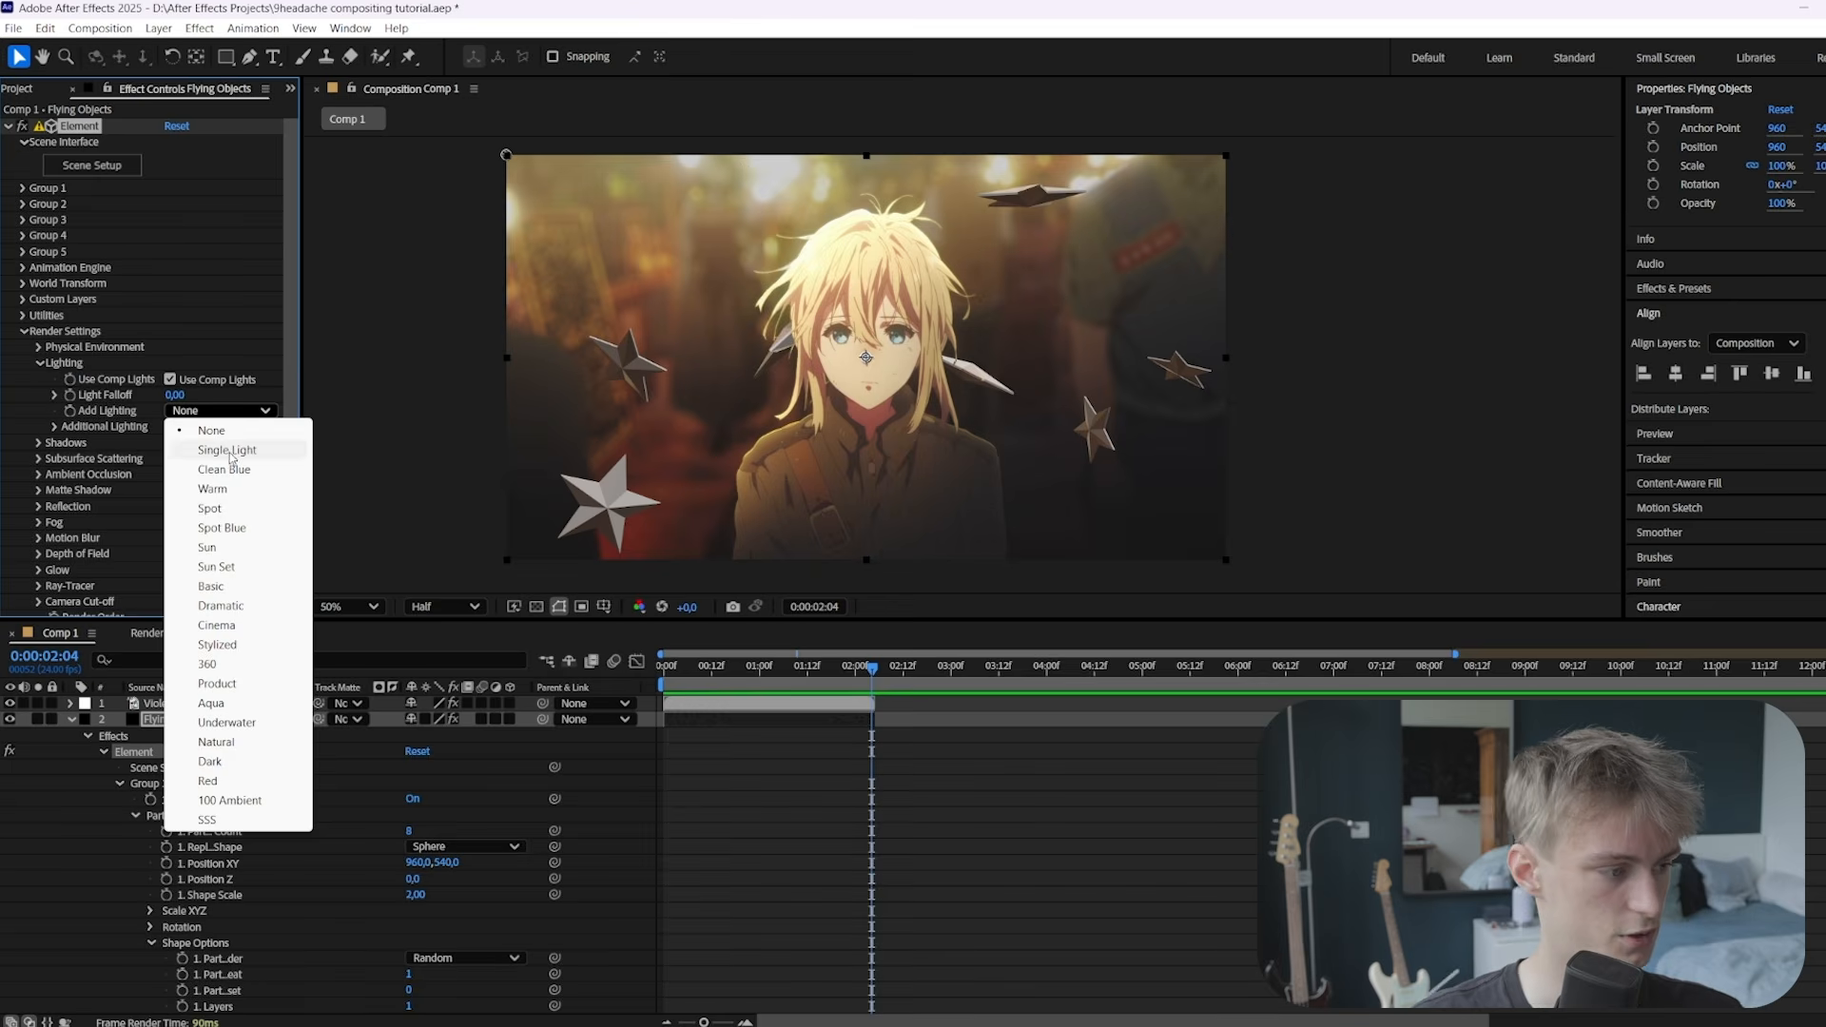
{"action": "left_click", "coordinate": [224, 490]}
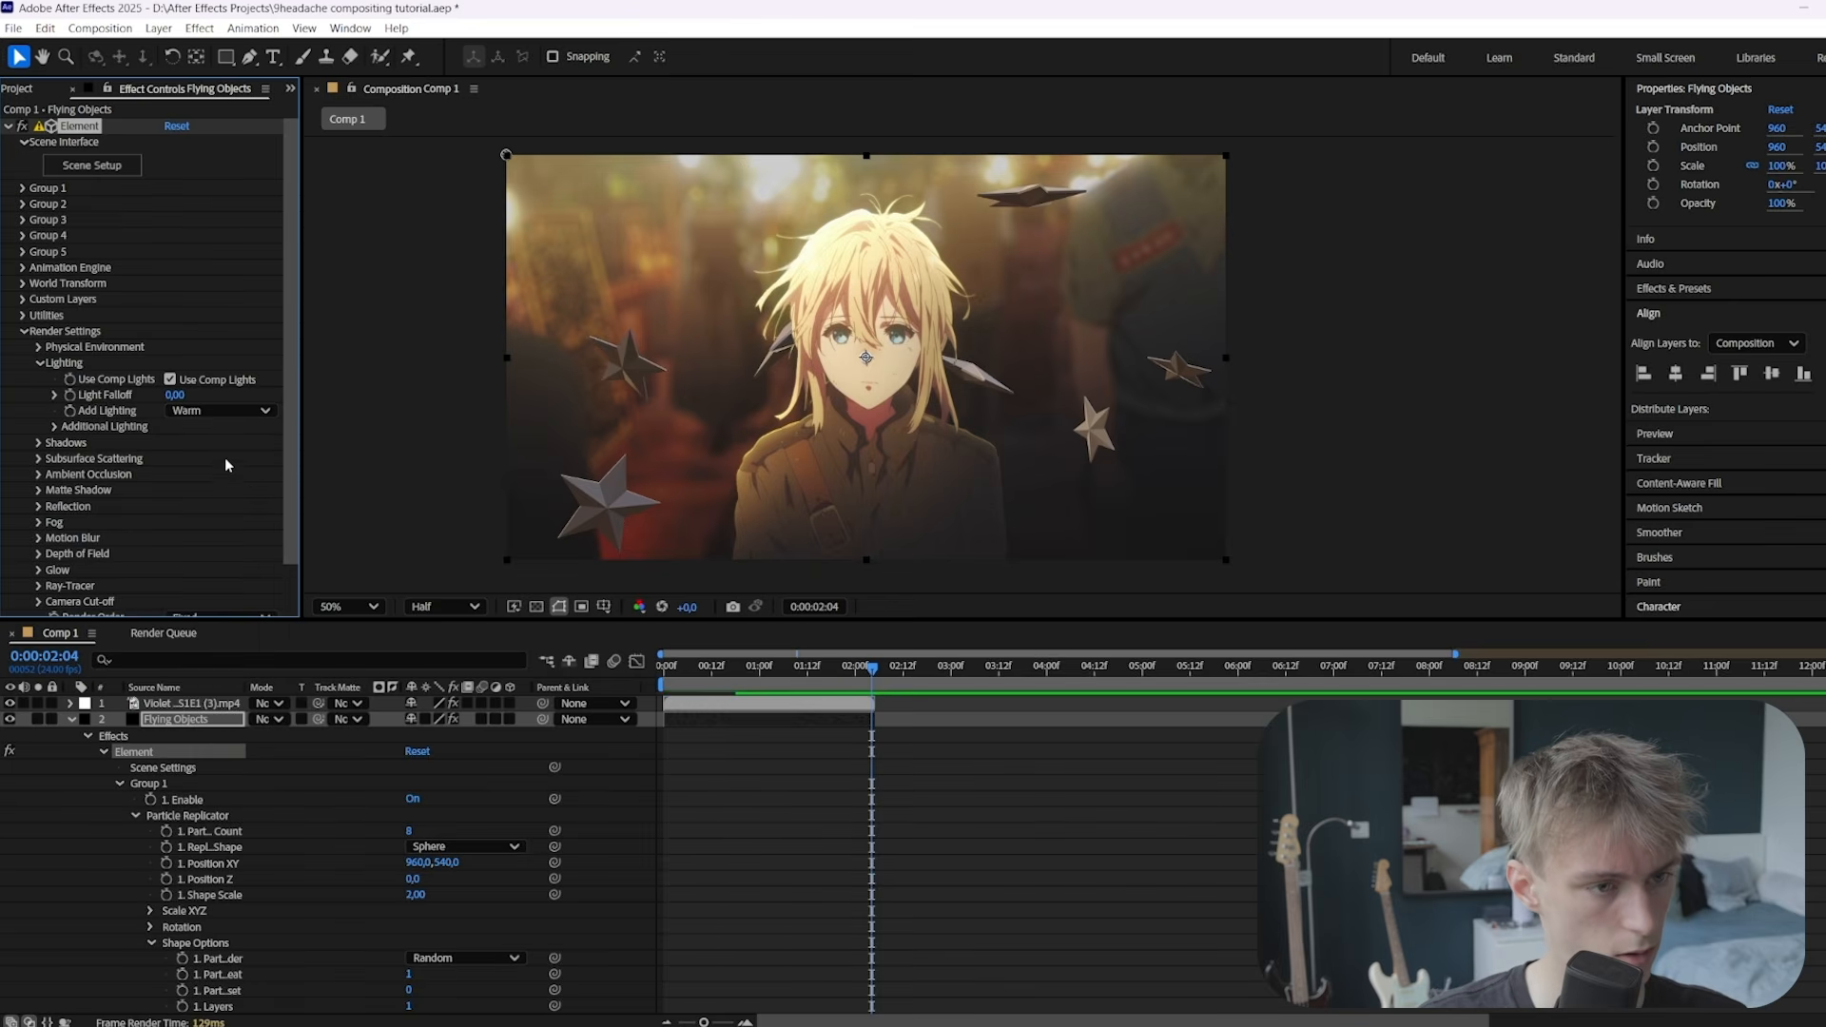
{"action": "left_click", "coordinate": [220, 409]}
{"action": "left_click", "coordinate": [215, 544]}
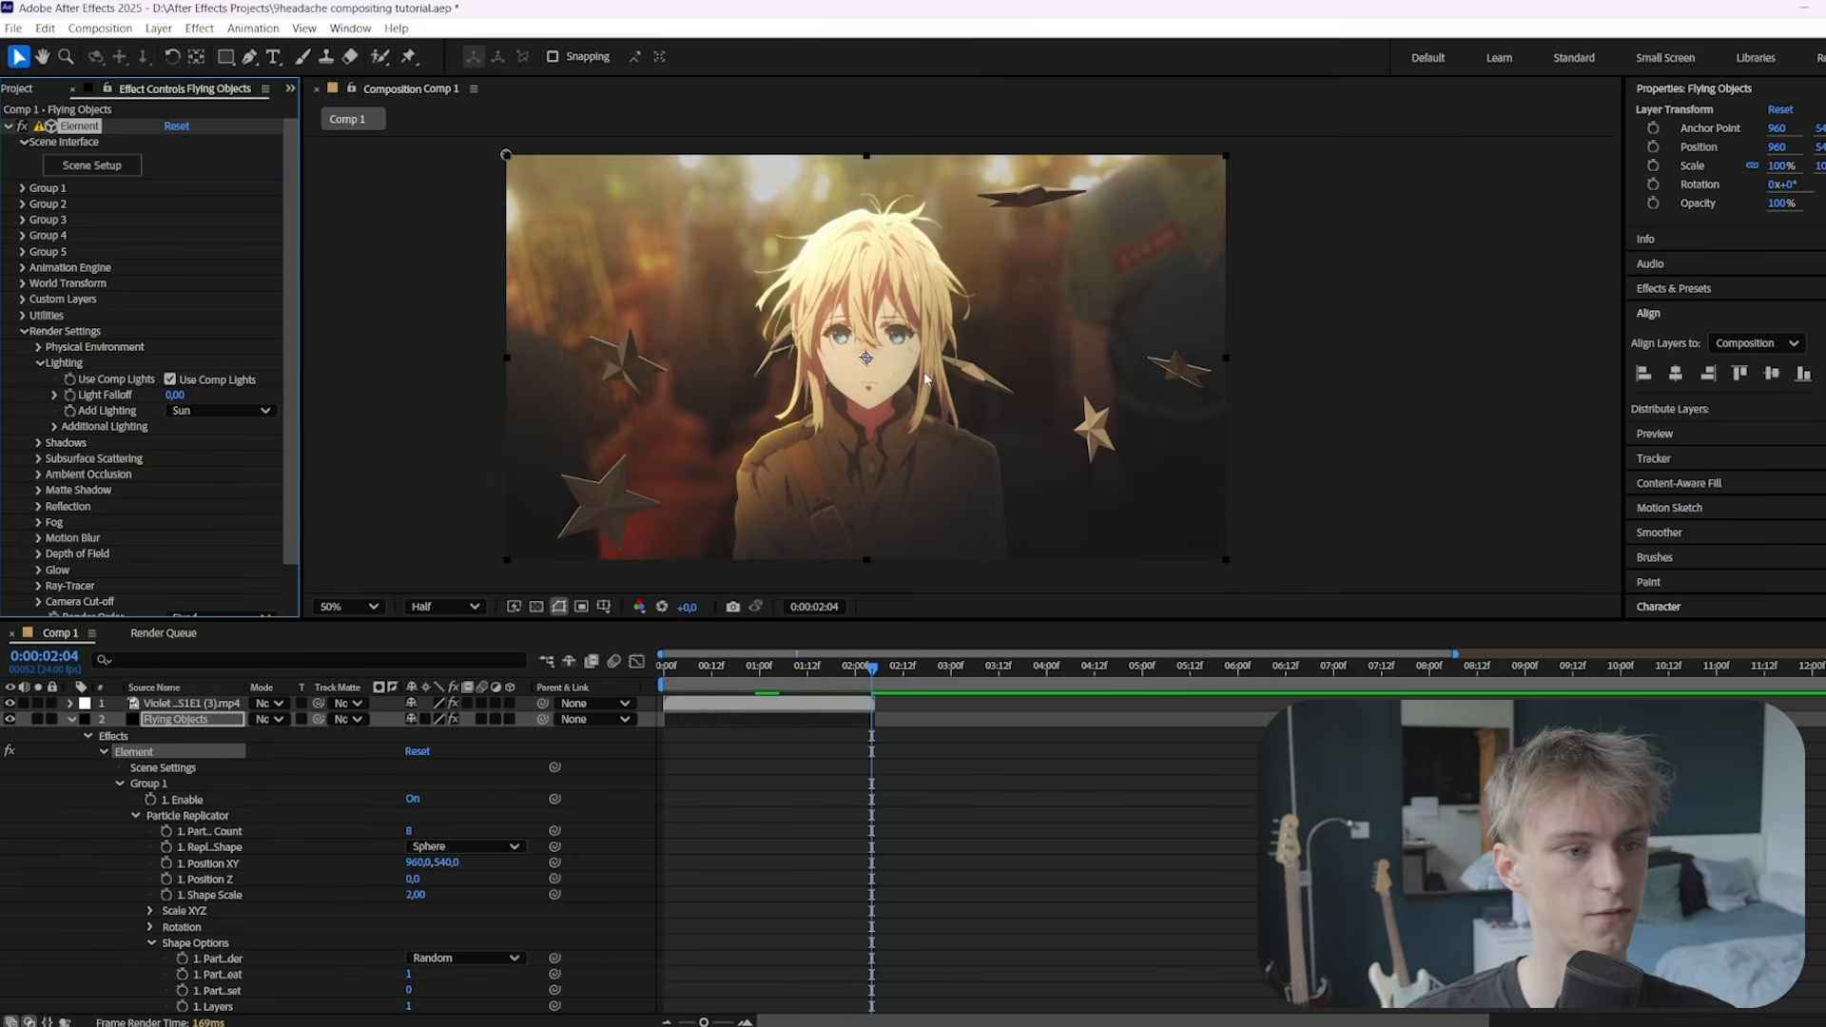
Set Additional Lighting brightness to 150% with rotation X 0°, Y 70°, Z 36°
{"action": "left_click", "coordinate": [56, 427]}
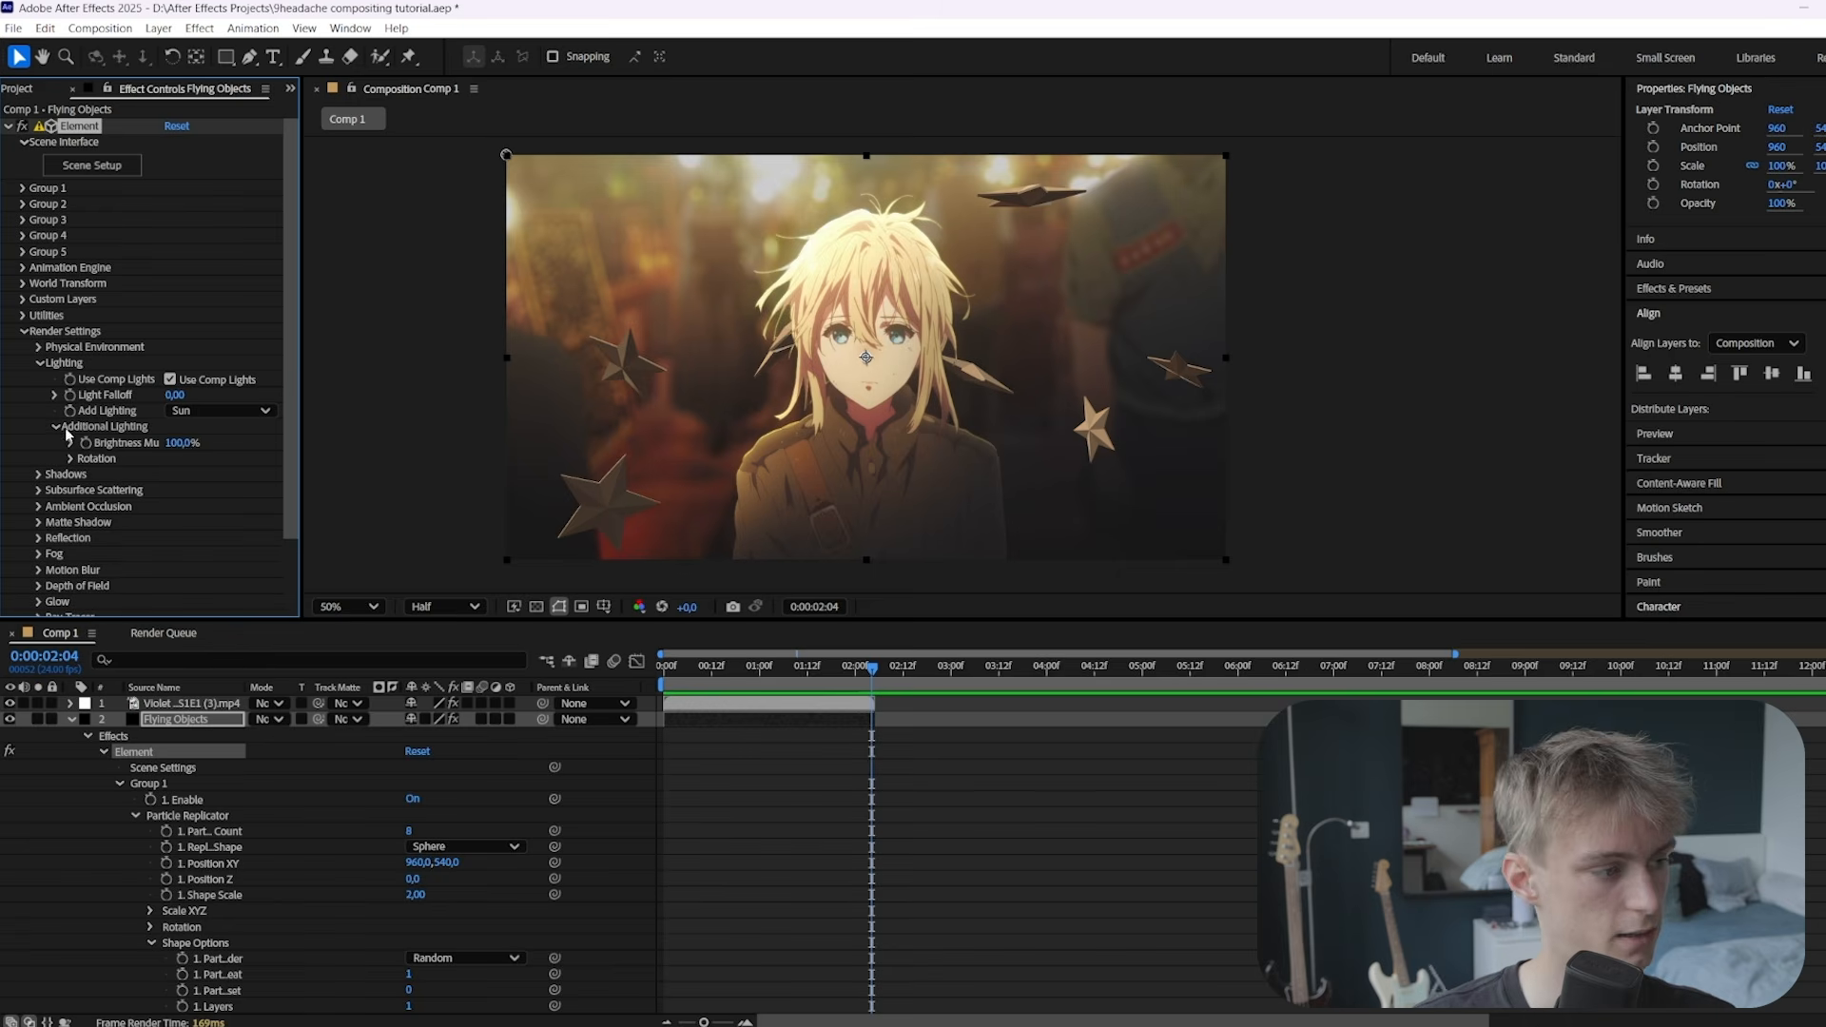
{"action": "left_click_drag", "start_coordinate": [180, 443], "coordinate": [228, 445]}
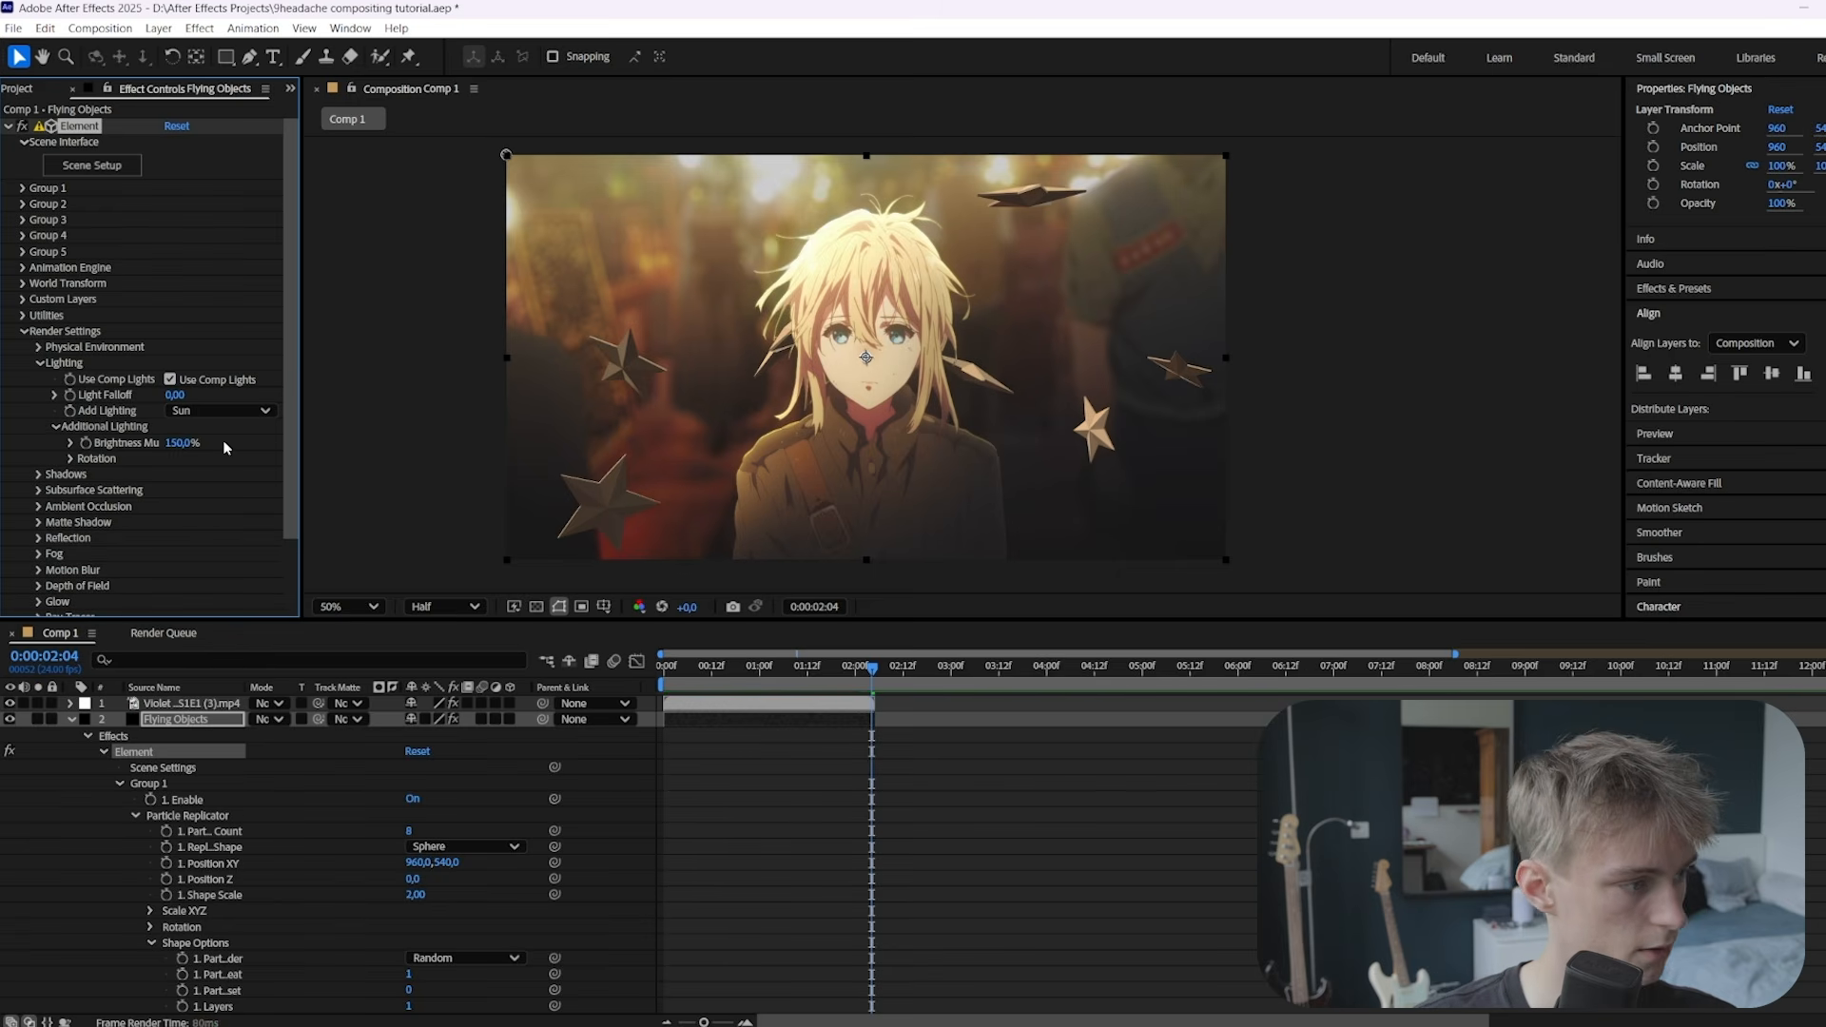
{"action": "left_click", "coordinate": [71, 458]}
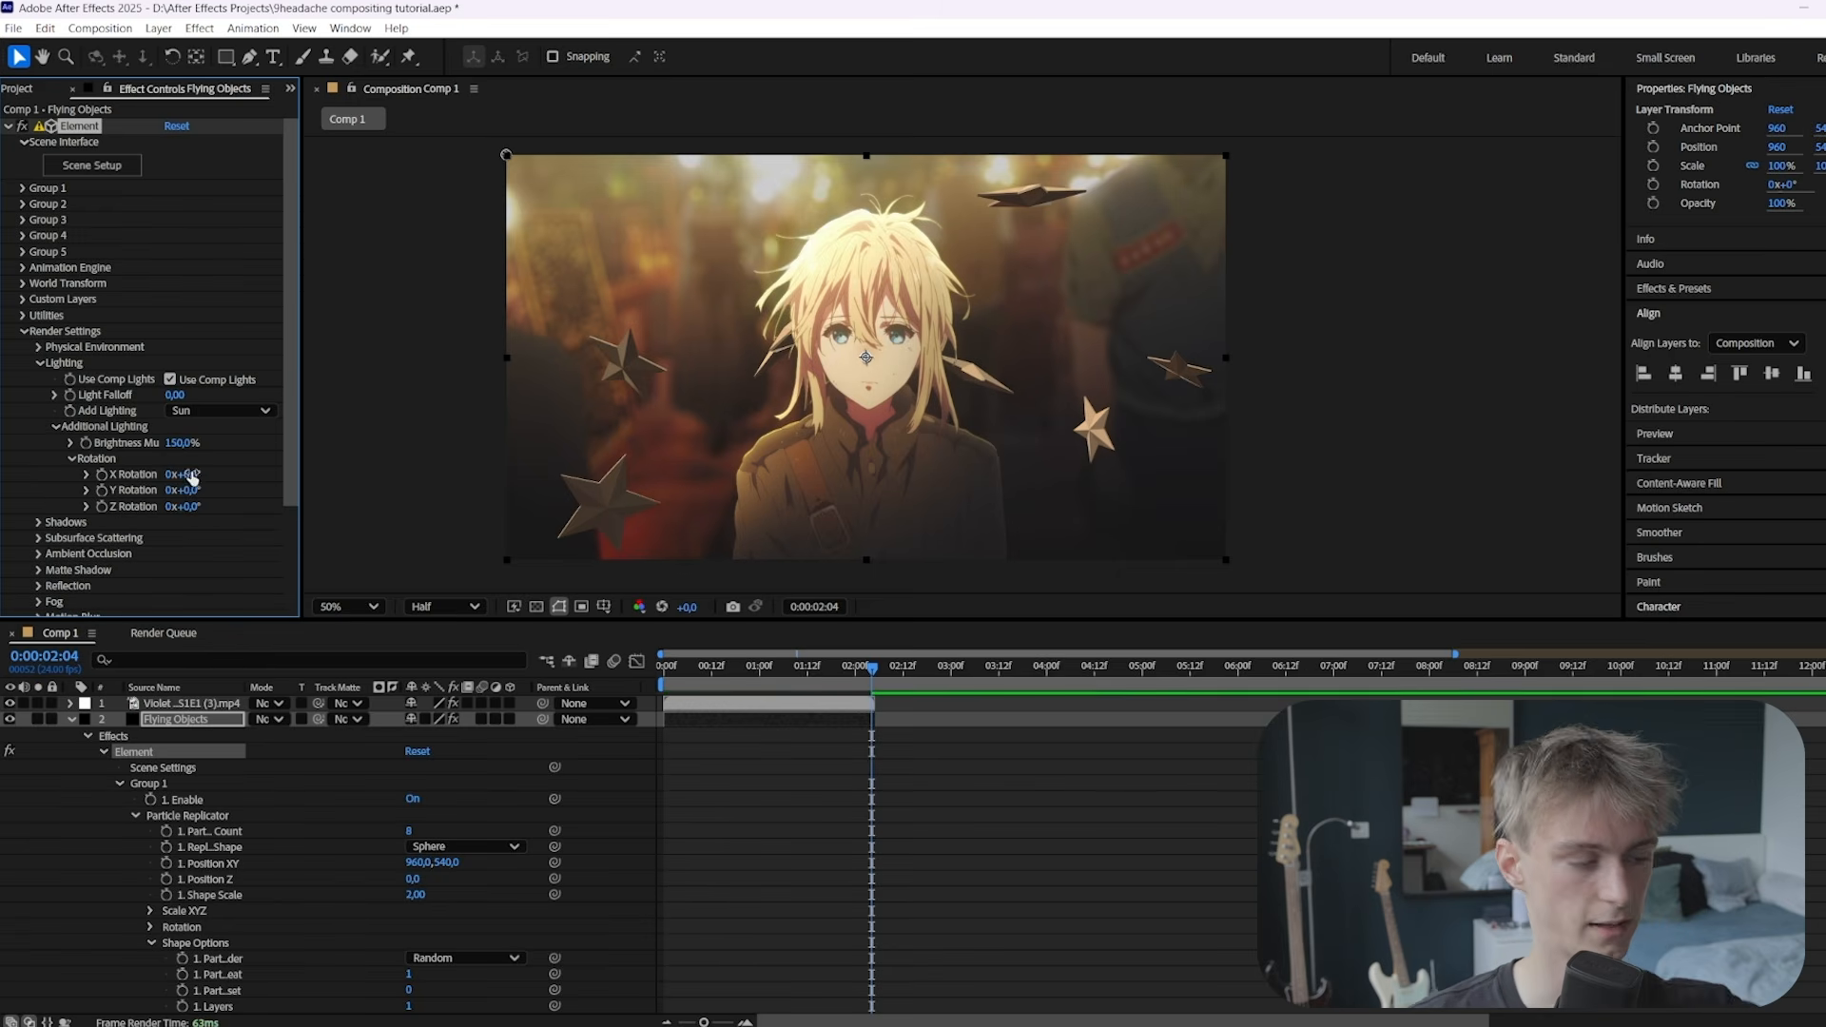
{"action": "left_click_drag", "start_coordinate": [207, 473], "coordinate": [252, 476]}
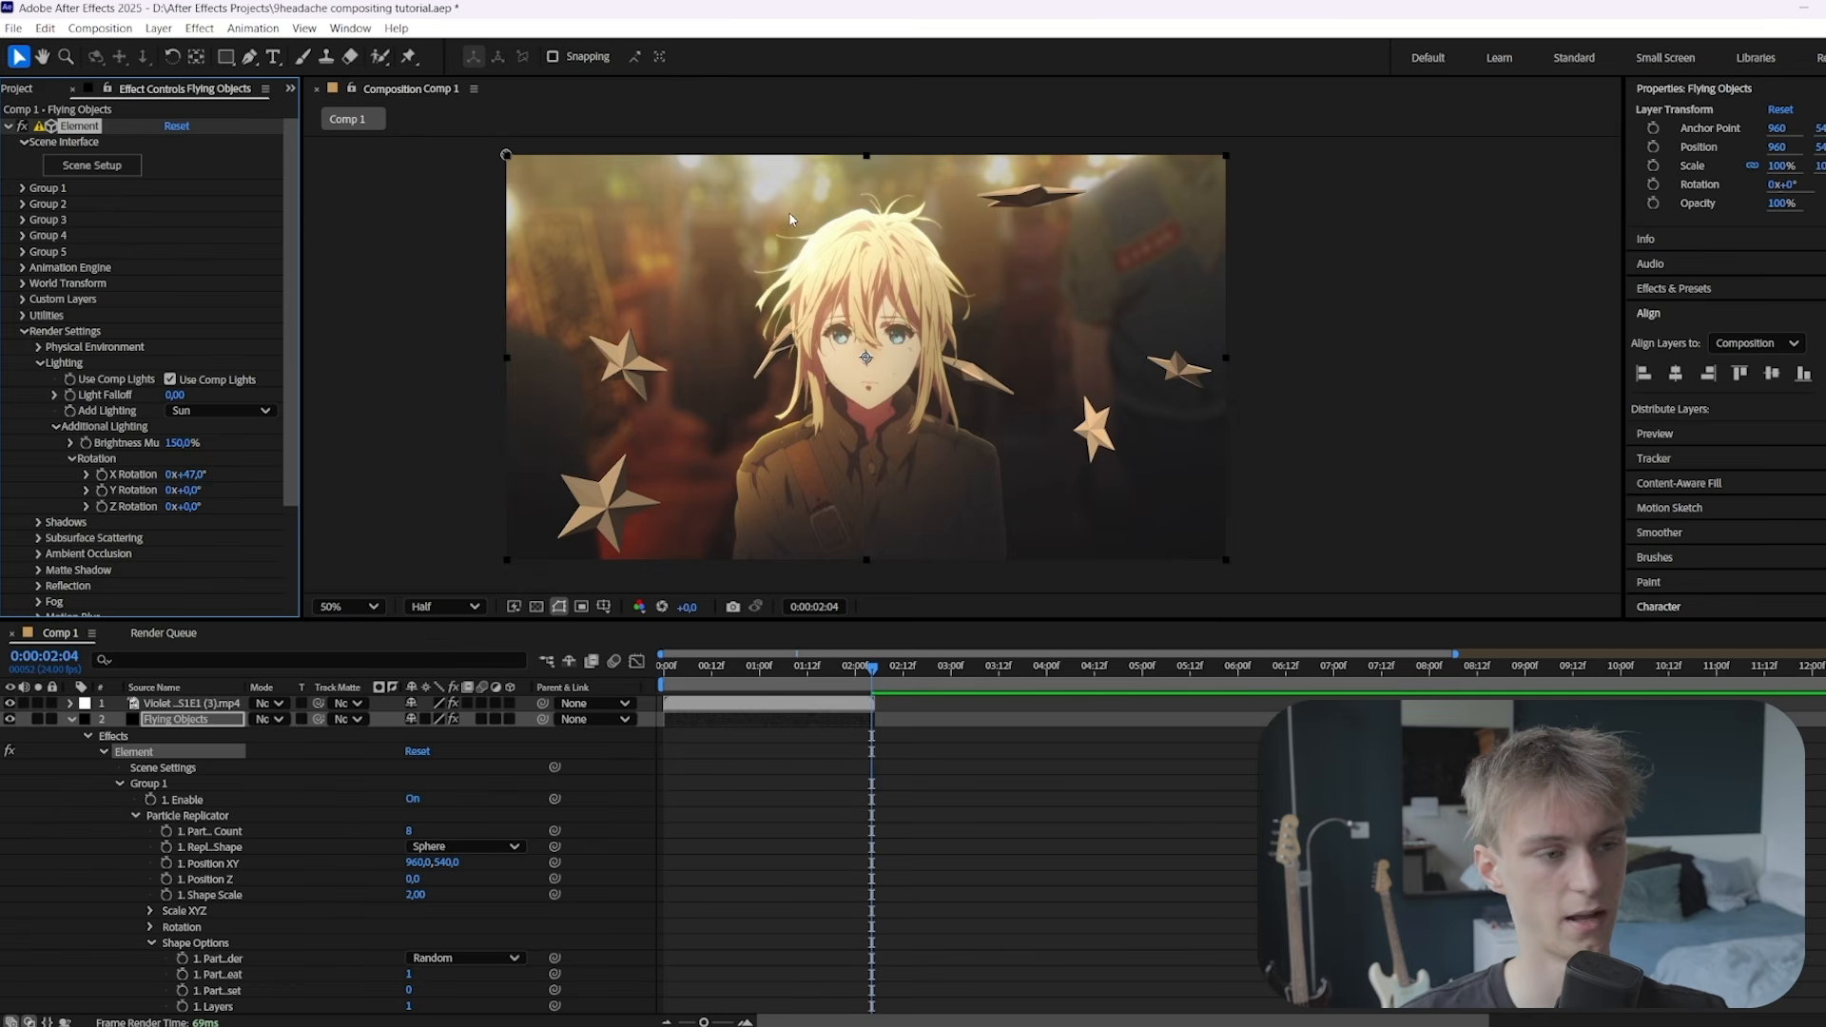
{"action": "left_click", "coordinate": [186, 473]}
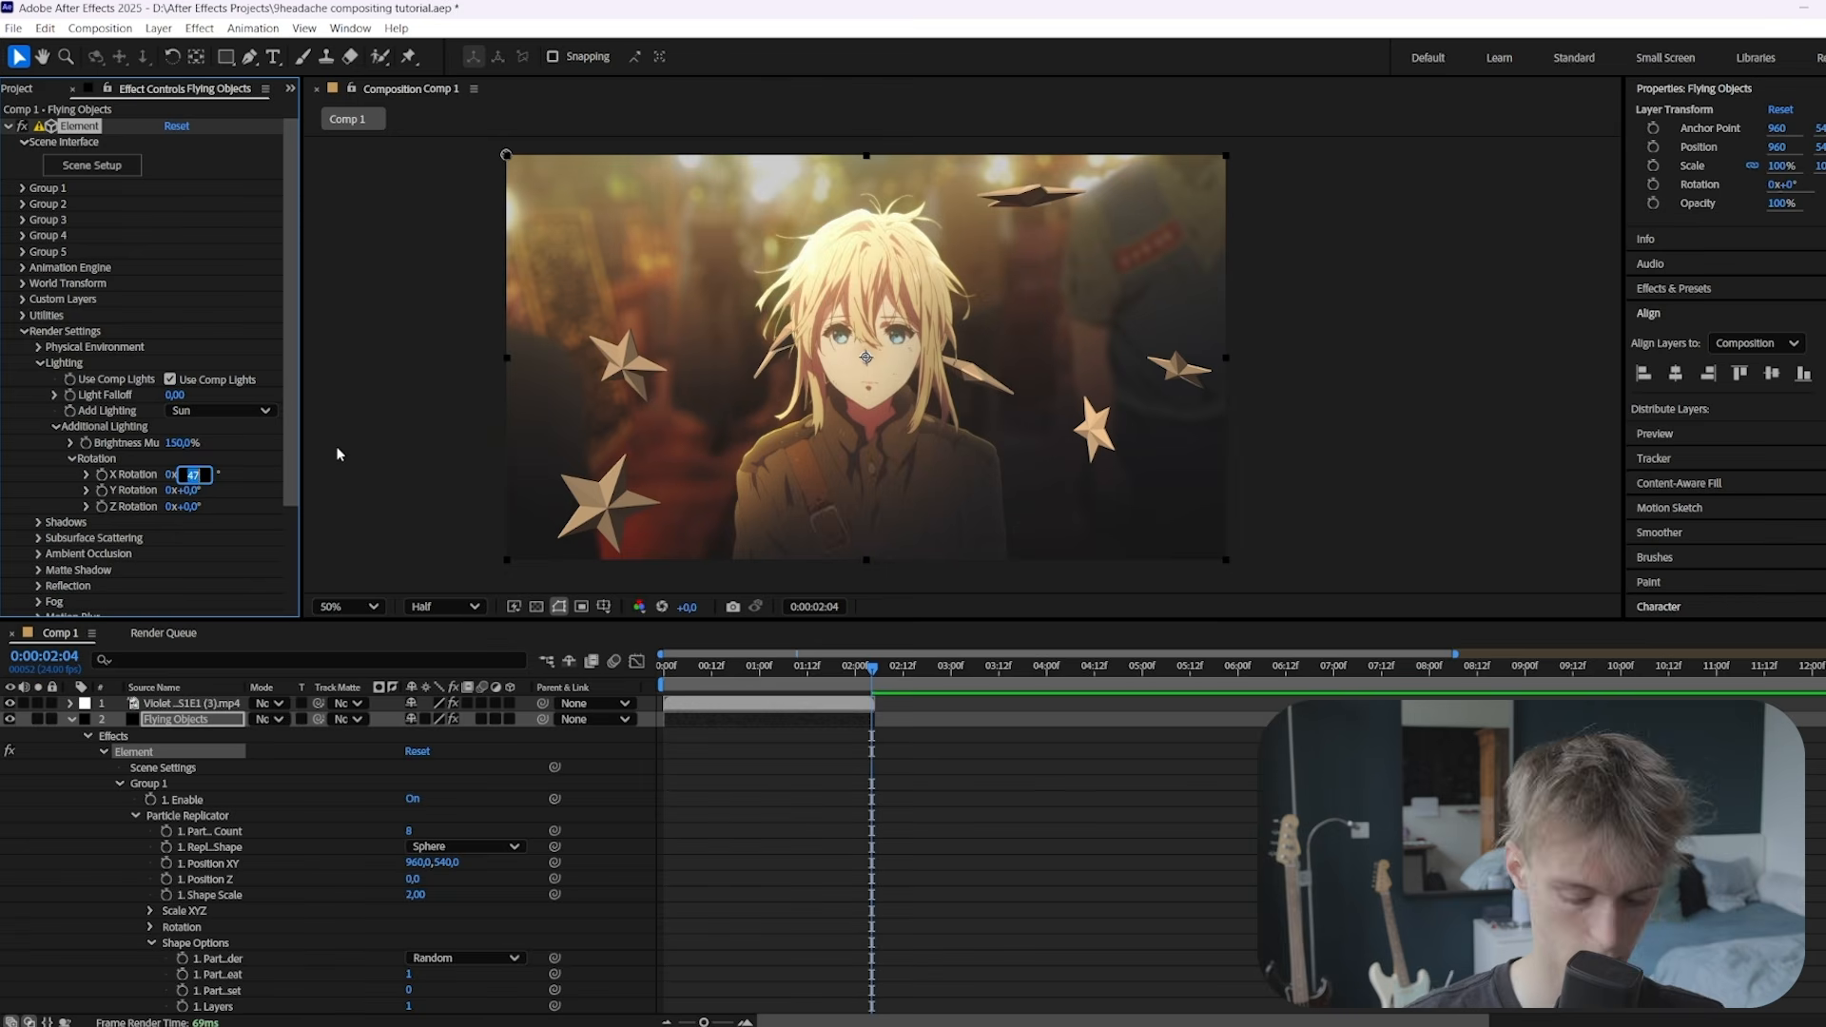
{"action": "type", "text": "10"}
{"action": "key", "text": "Return"}
{"action": "left_click", "coordinate": [193, 473]}
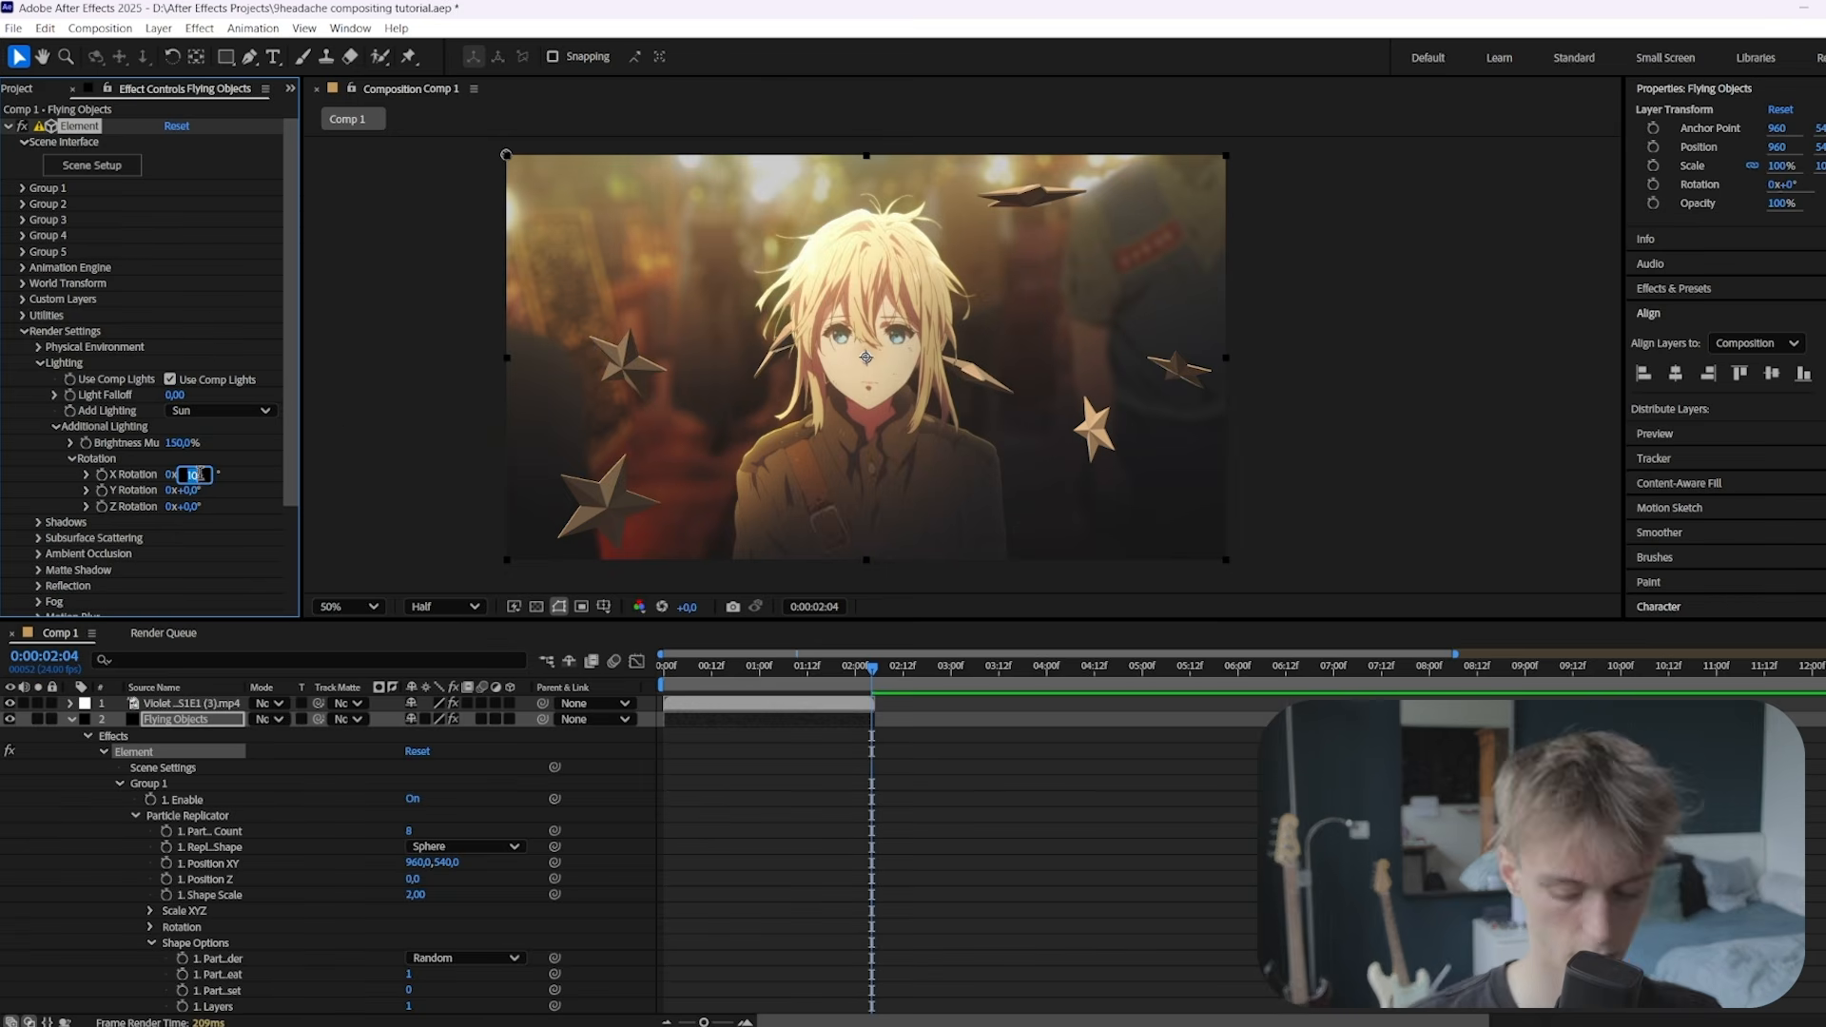
{"action": "type", "text": "0"}
{"action": "key", "text": "Return"}
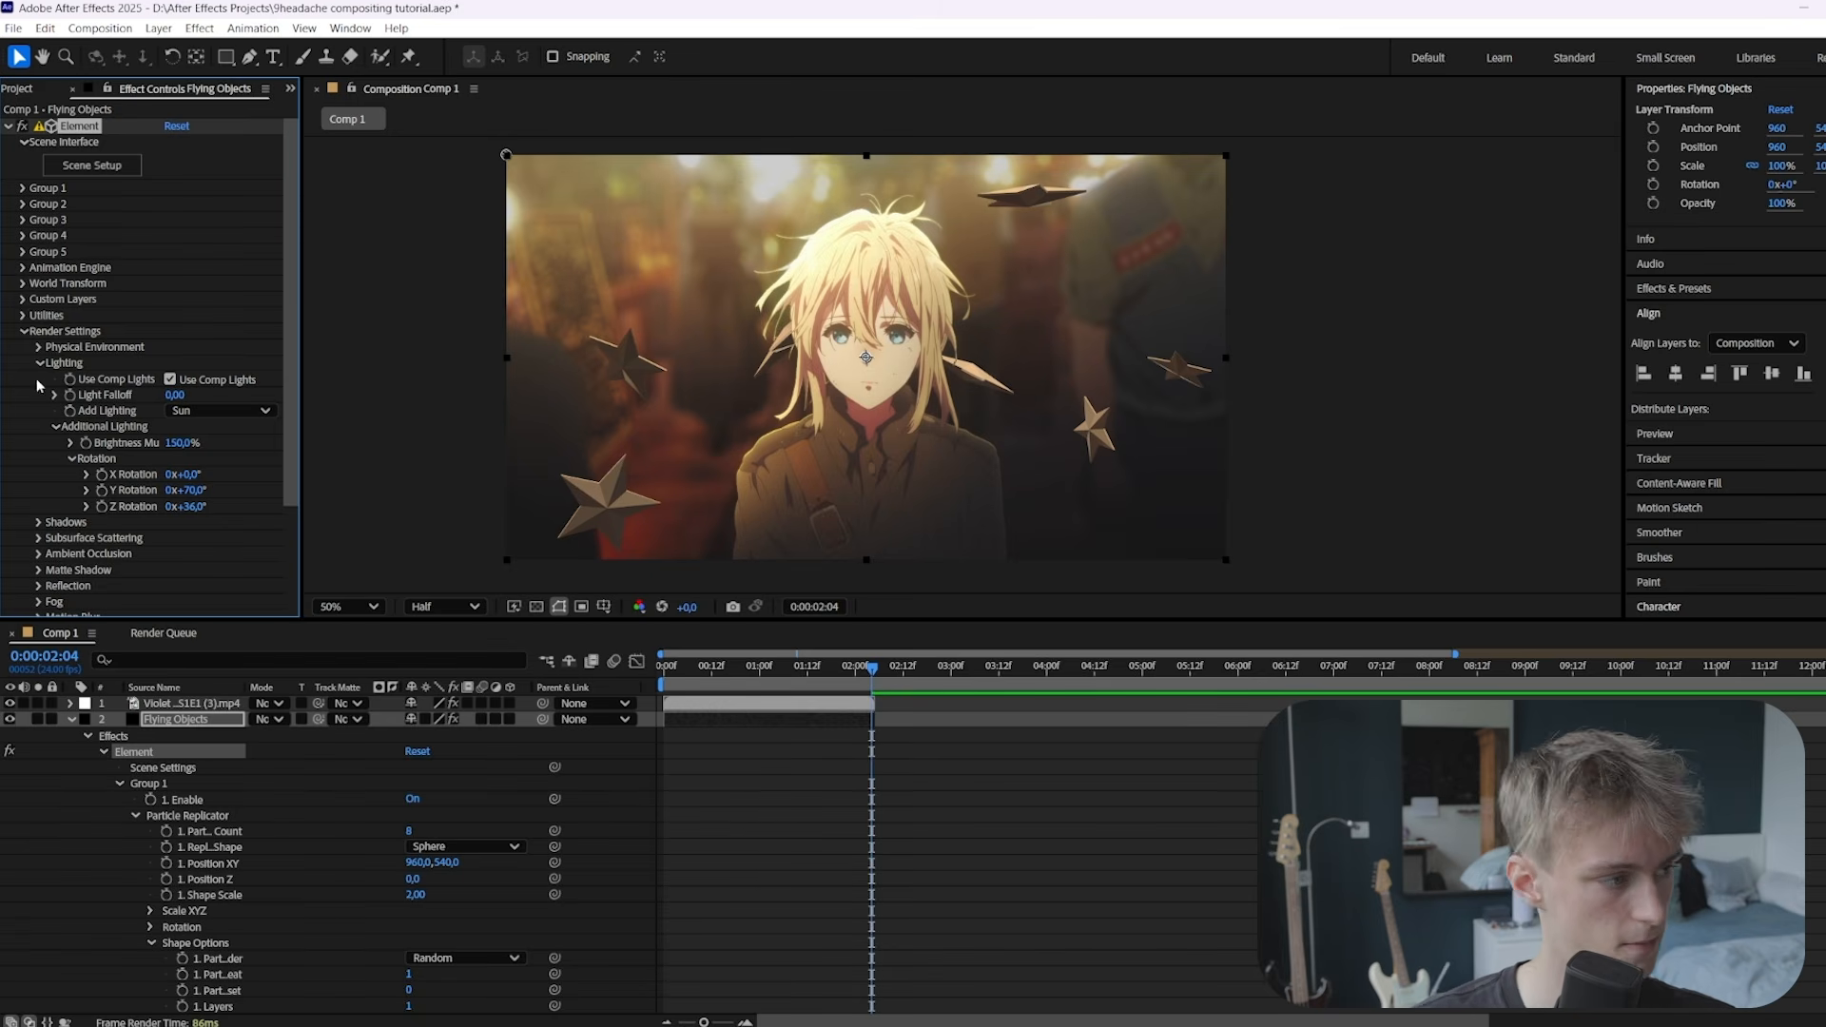
Apply Deep Glow to the Flying Objects stars and raise its Radius to 270
{"action": "left_click", "coordinate": [23, 332]}
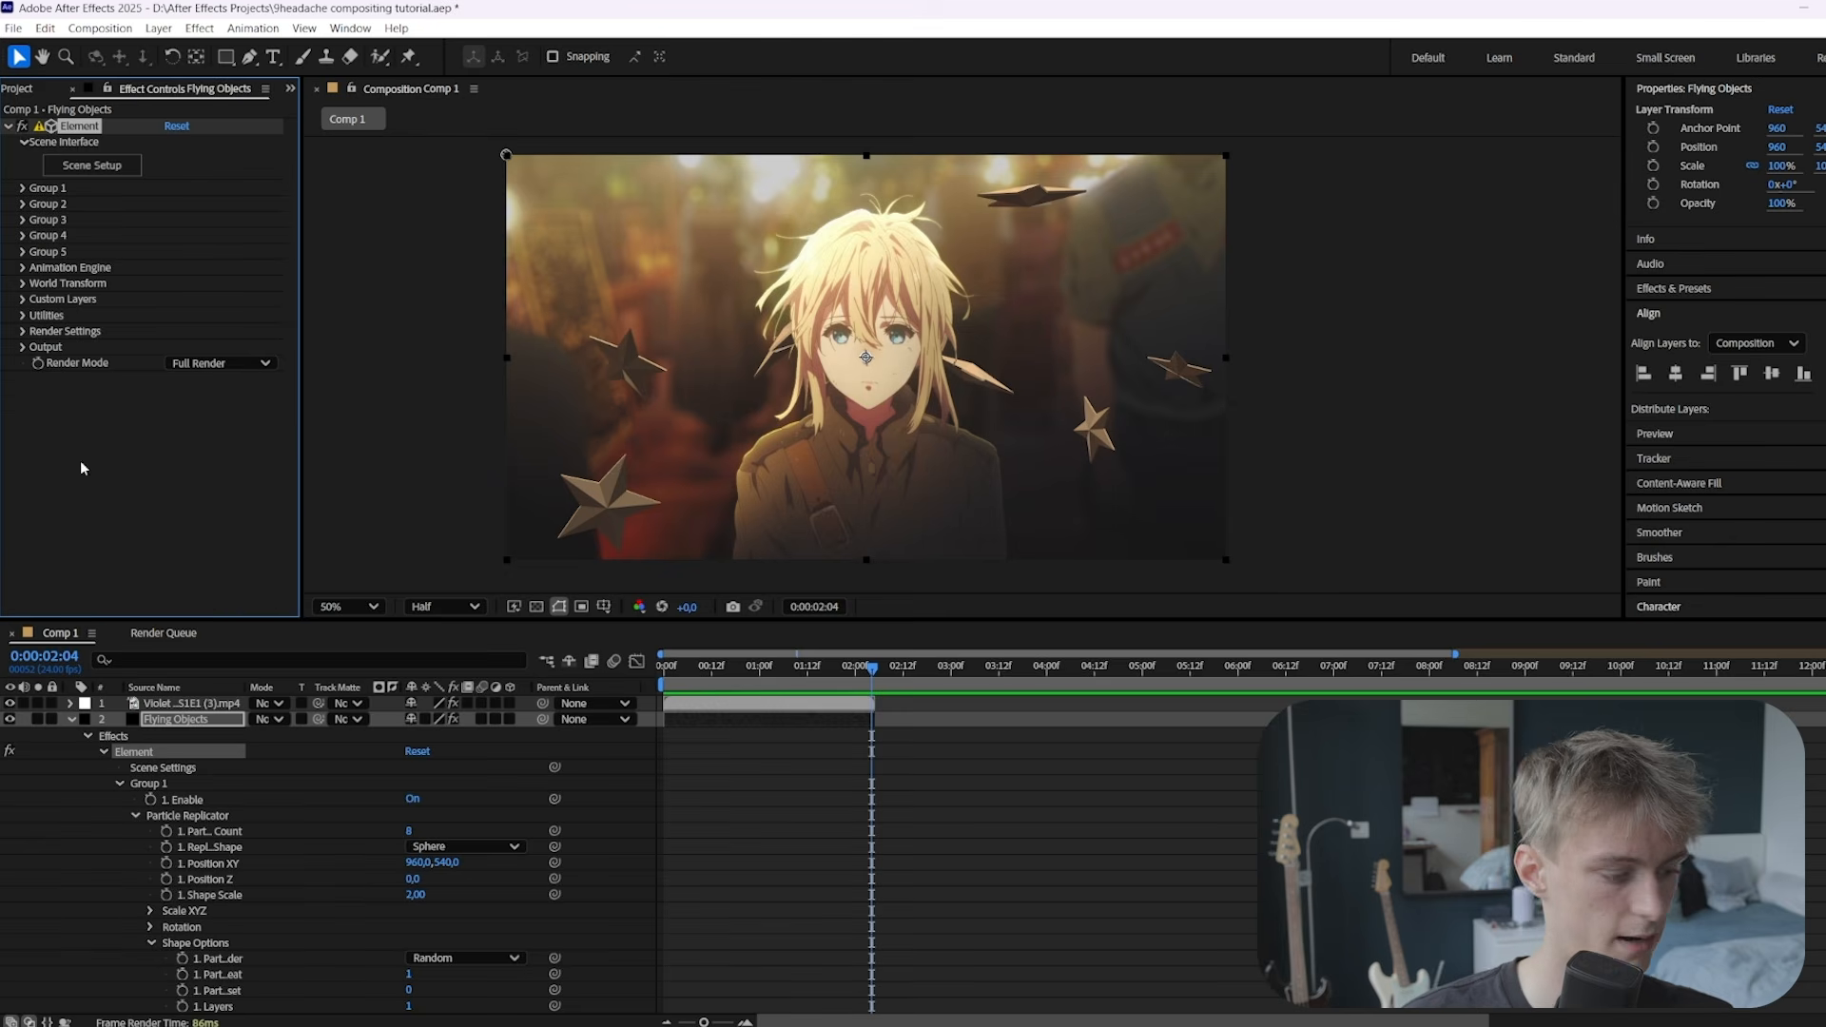
{"action": "key", "text": "u"}
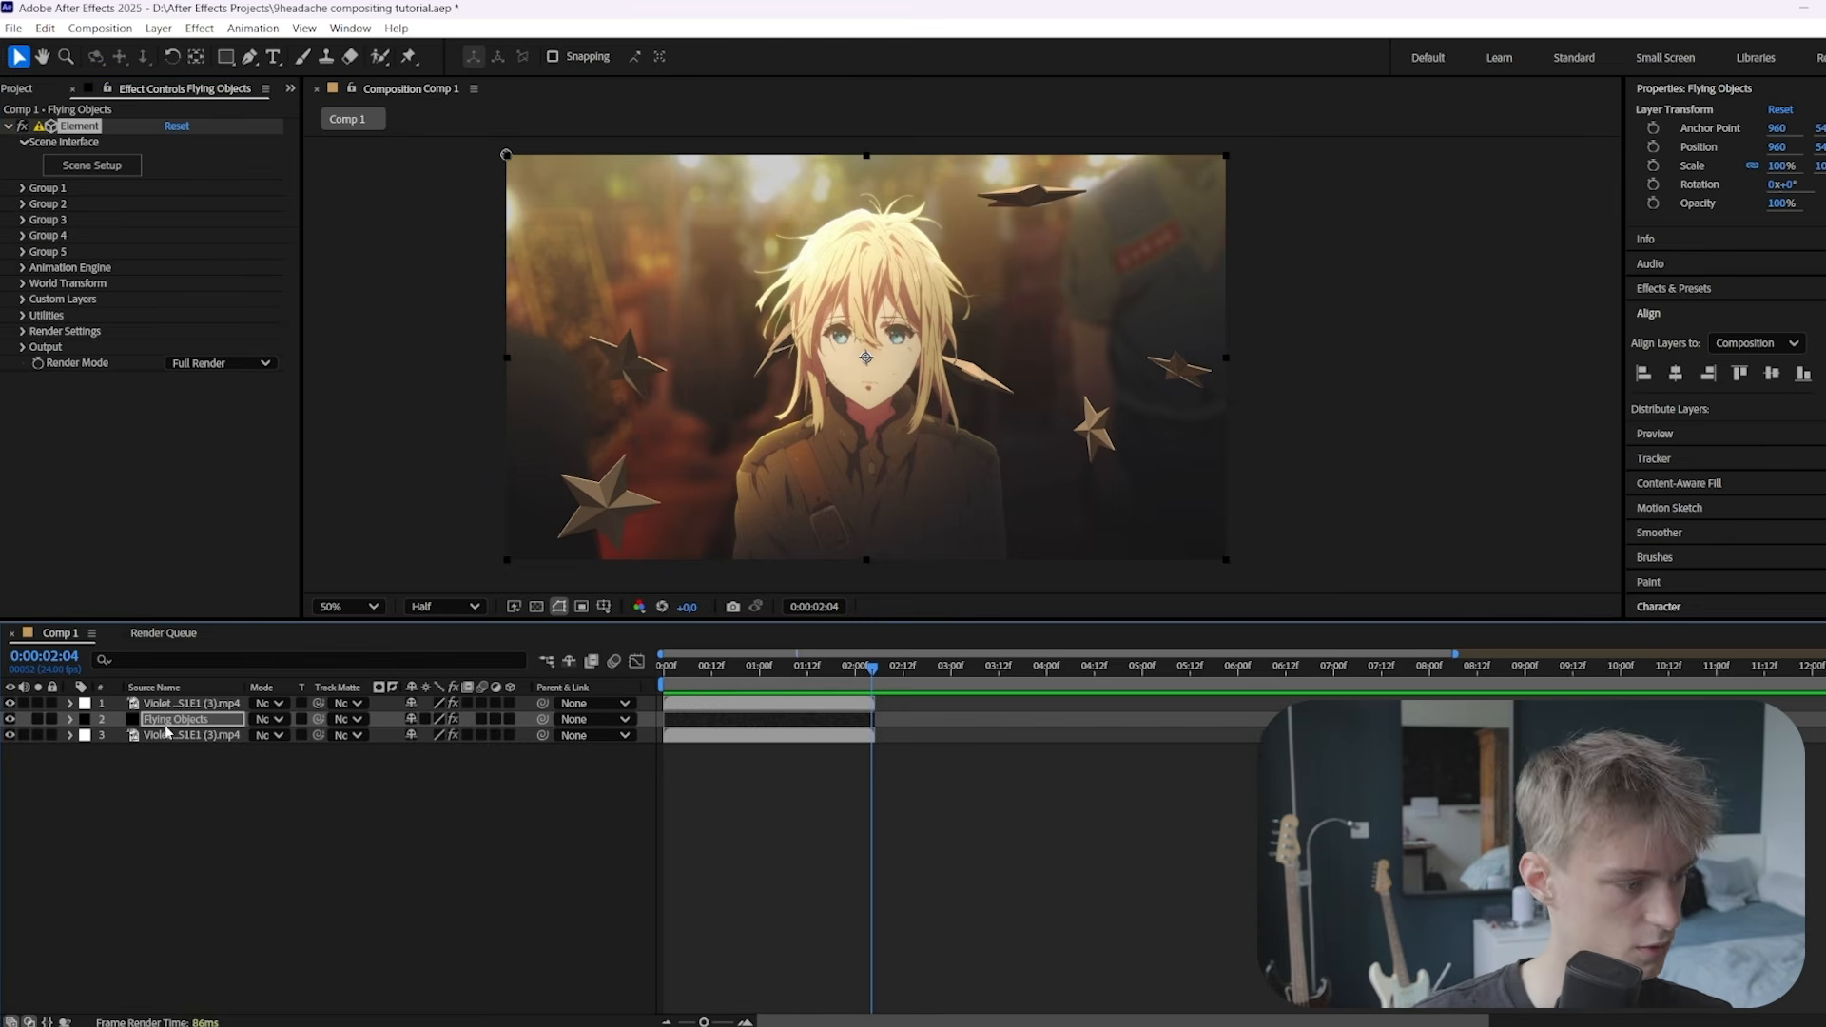
{"action": "left_click", "coordinate": [162, 722]}
{"action": "key", "text": "ctrl+space"}
{"action": "type", "text": "de"}
{"action": "key", "text": "Return"}
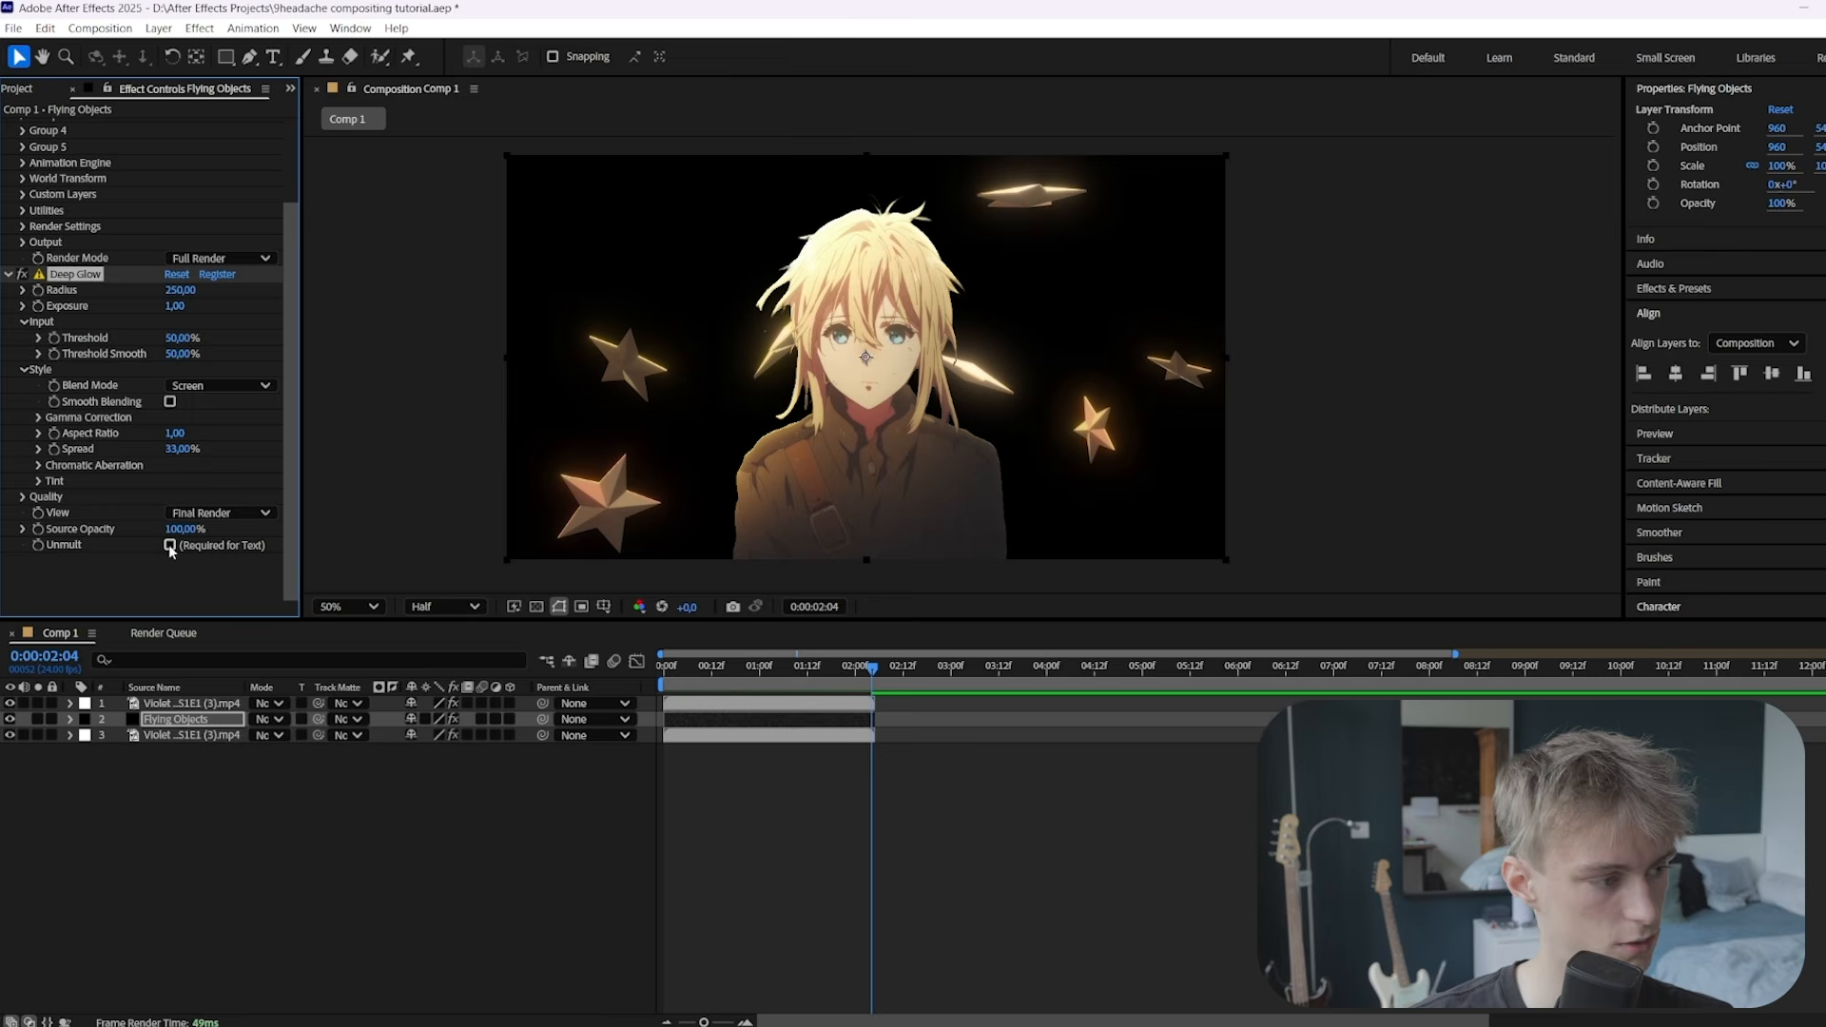
{"action": "left_click", "coordinate": [170, 544]}
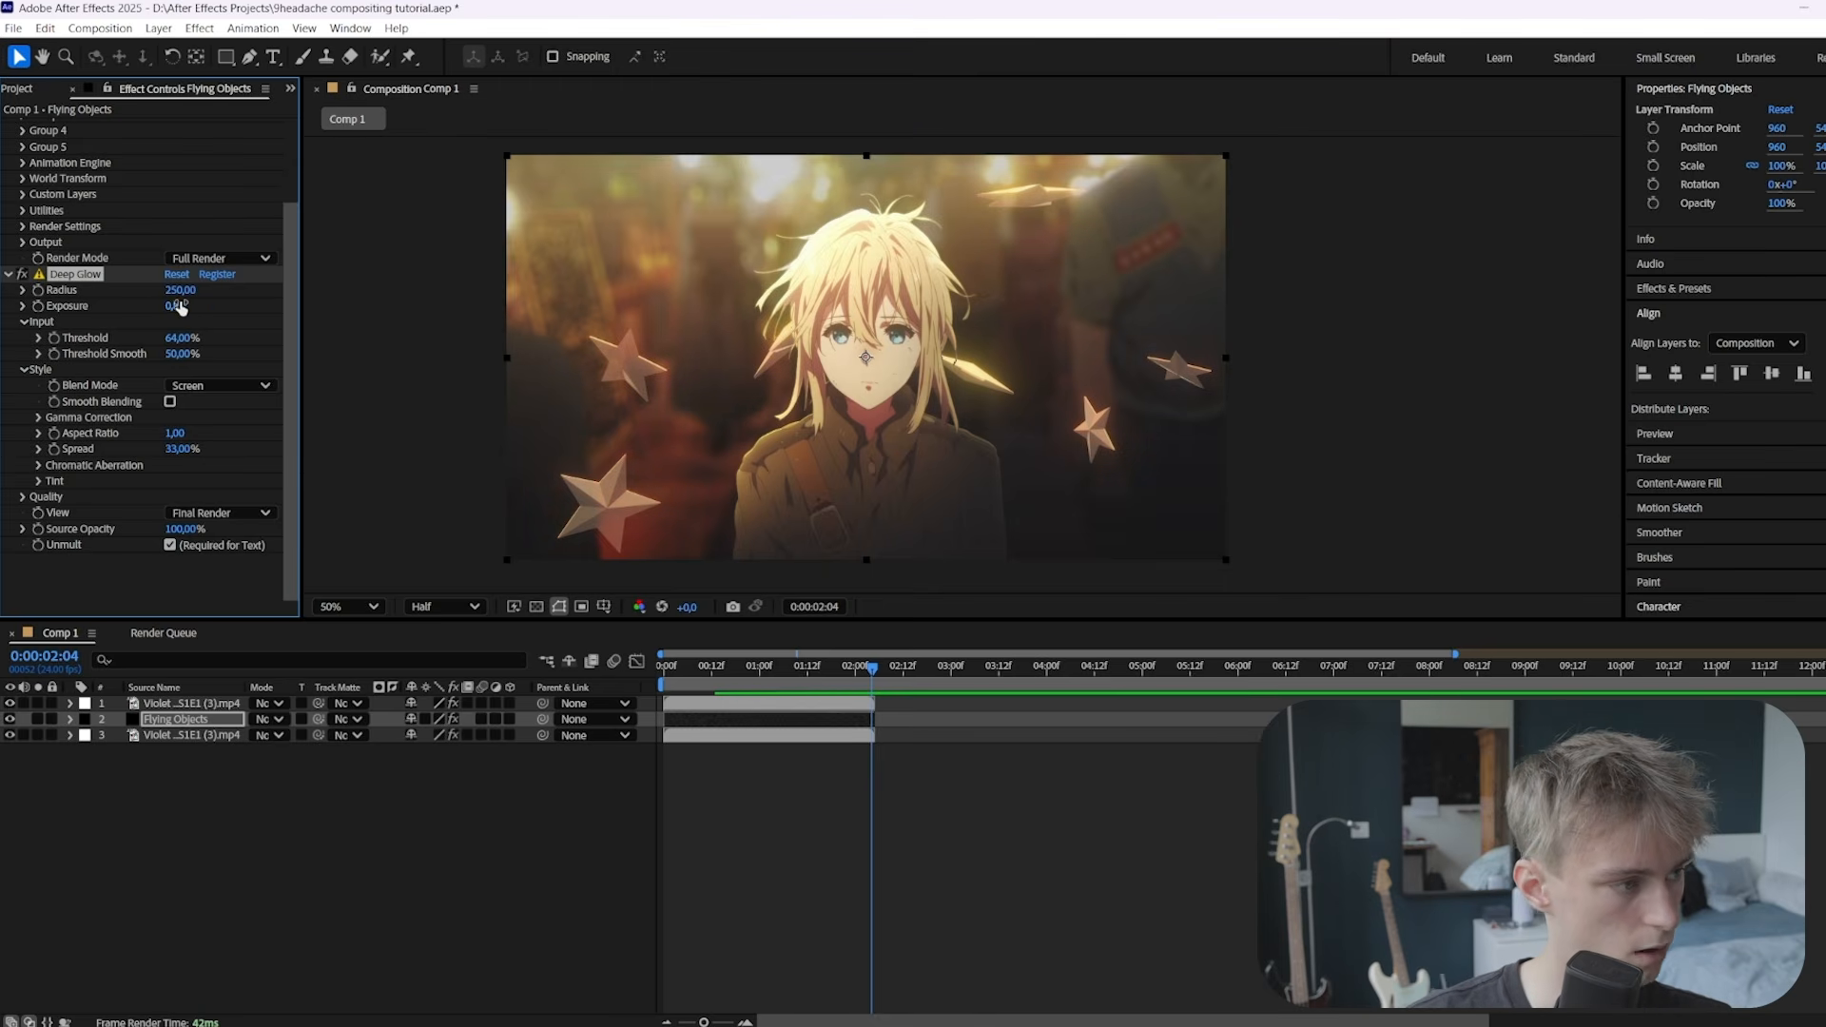
{"action": "left_click_drag", "start_coordinate": [181, 291], "coordinate": [199, 292]}
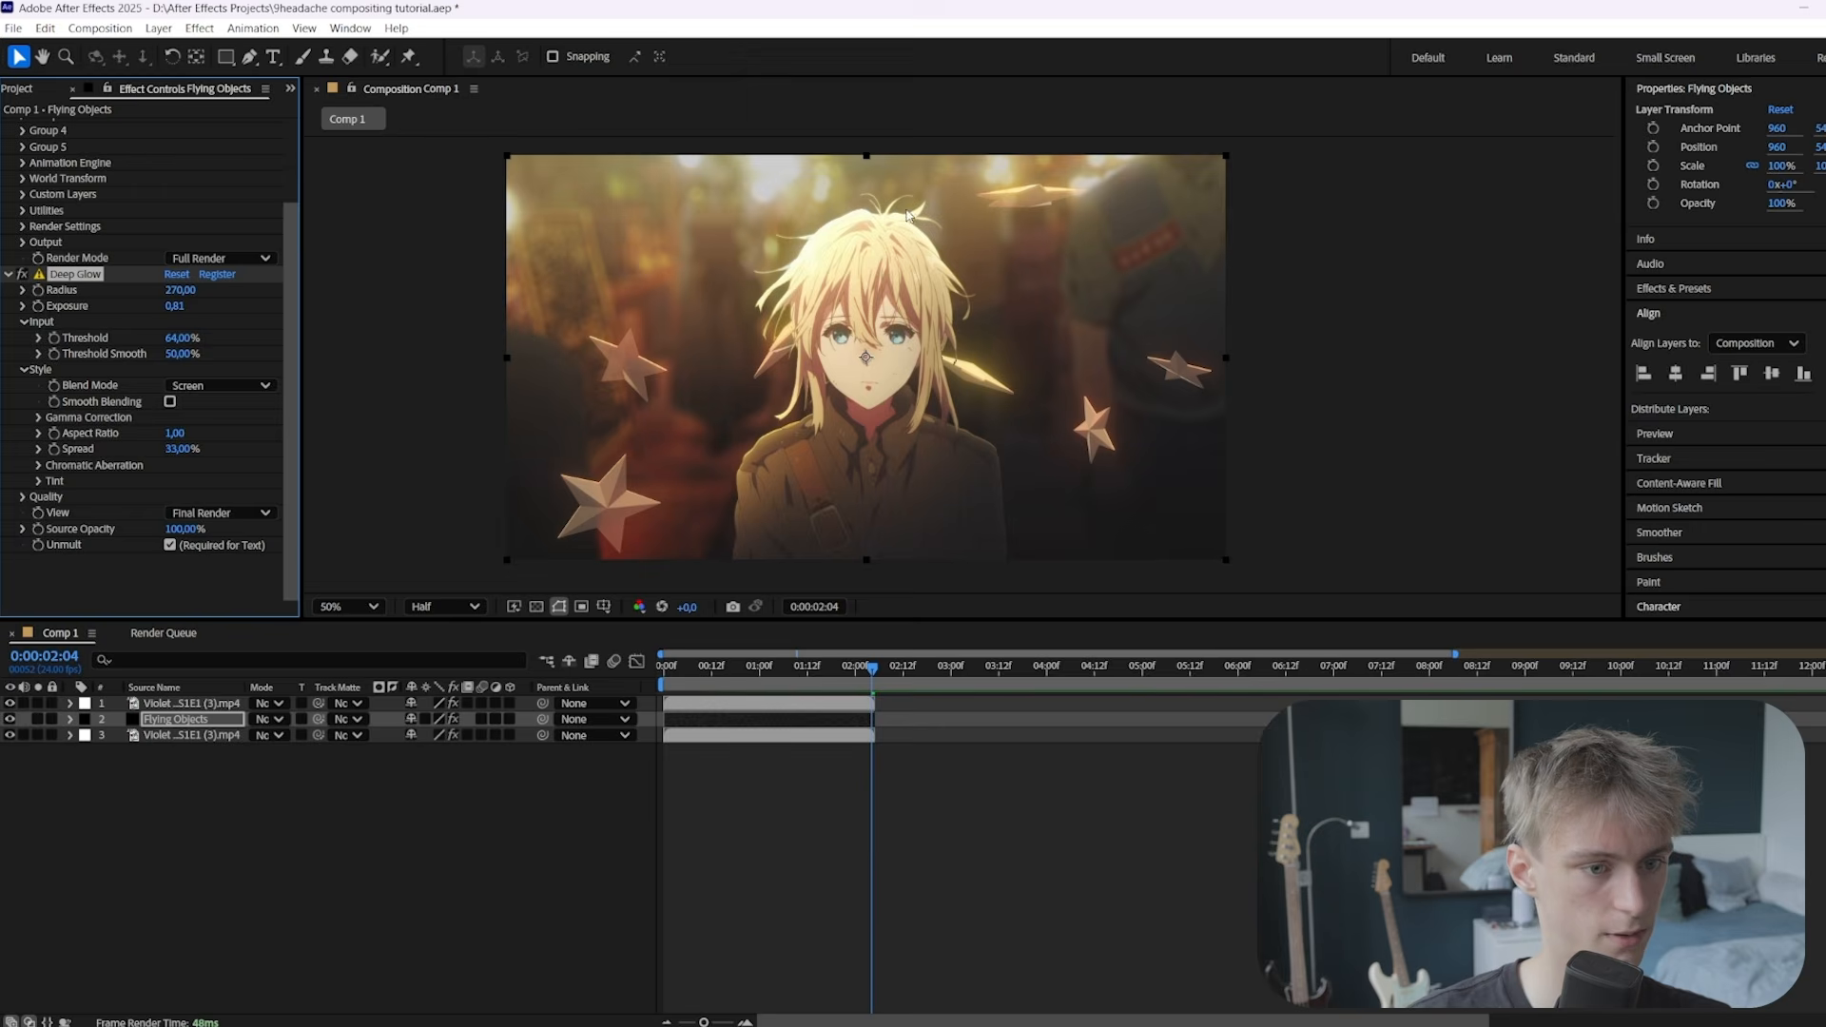
{"action": "left_click", "coordinate": [1036, 294]}
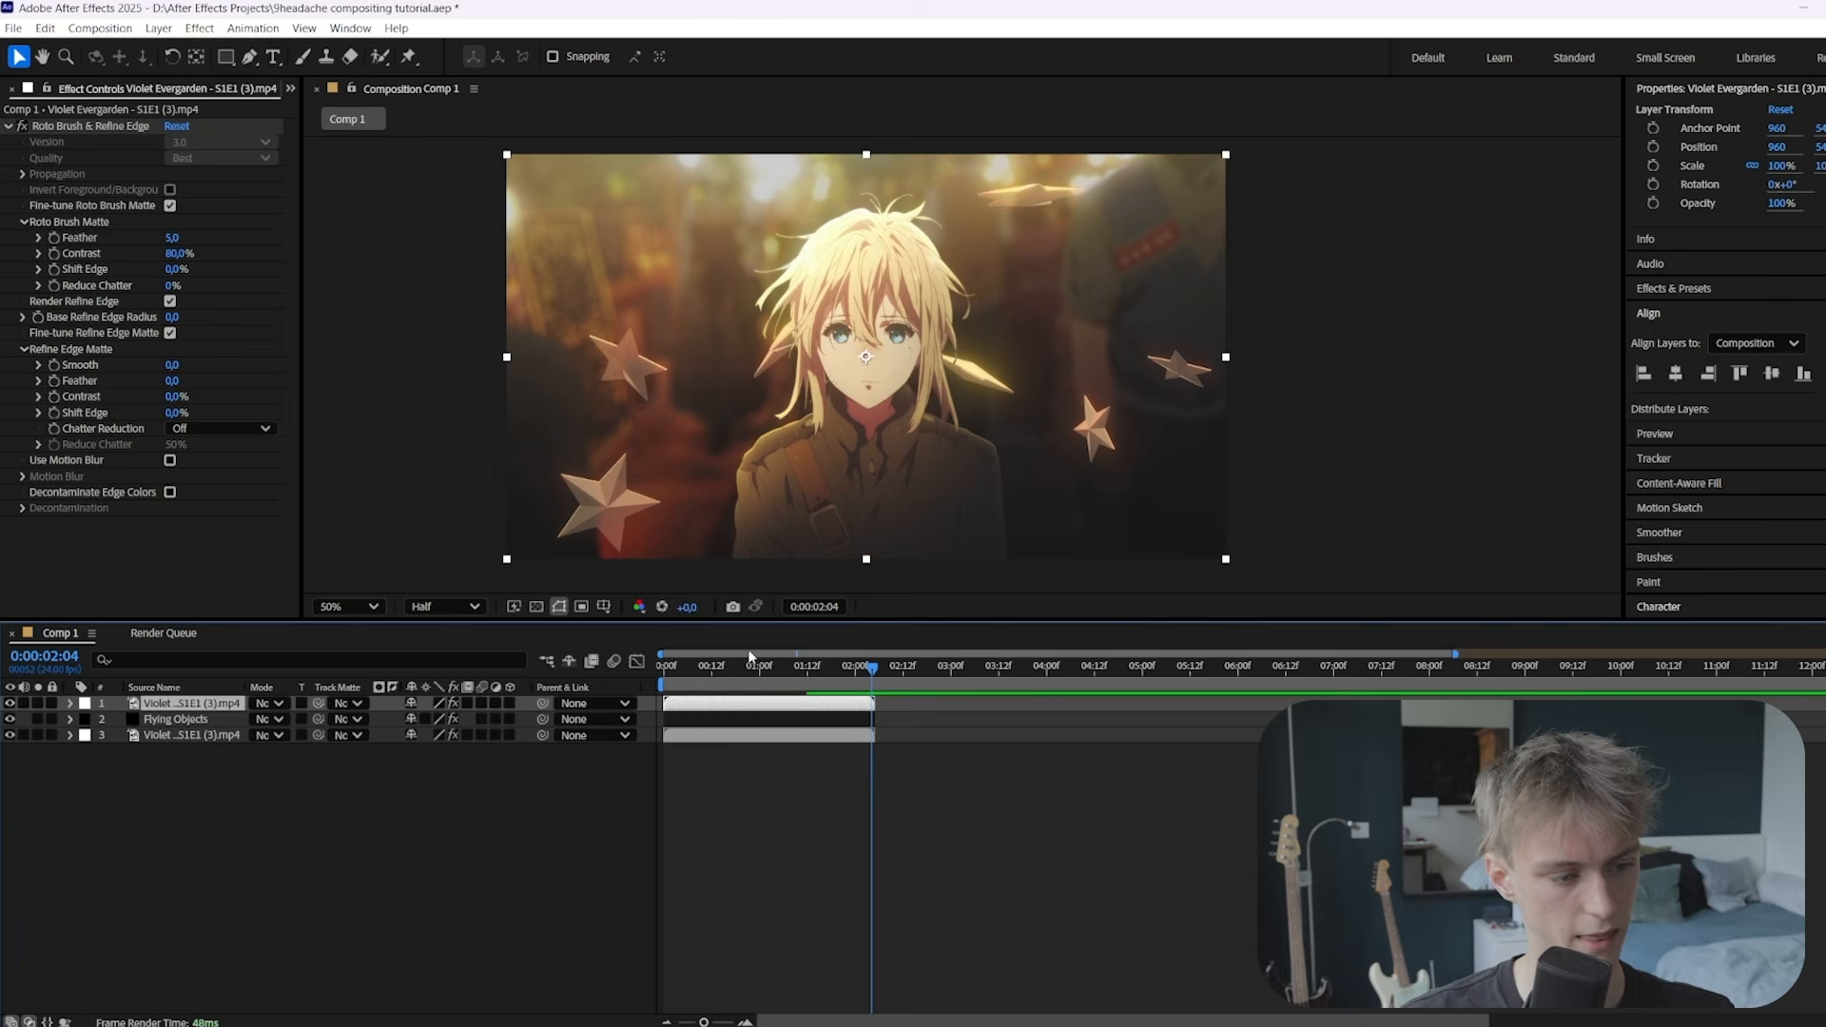
Duplicate the background footage and rotoscoped character to the top, labelling the copy Aqua
{"action": "left_click", "coordinate": [700, 717]}
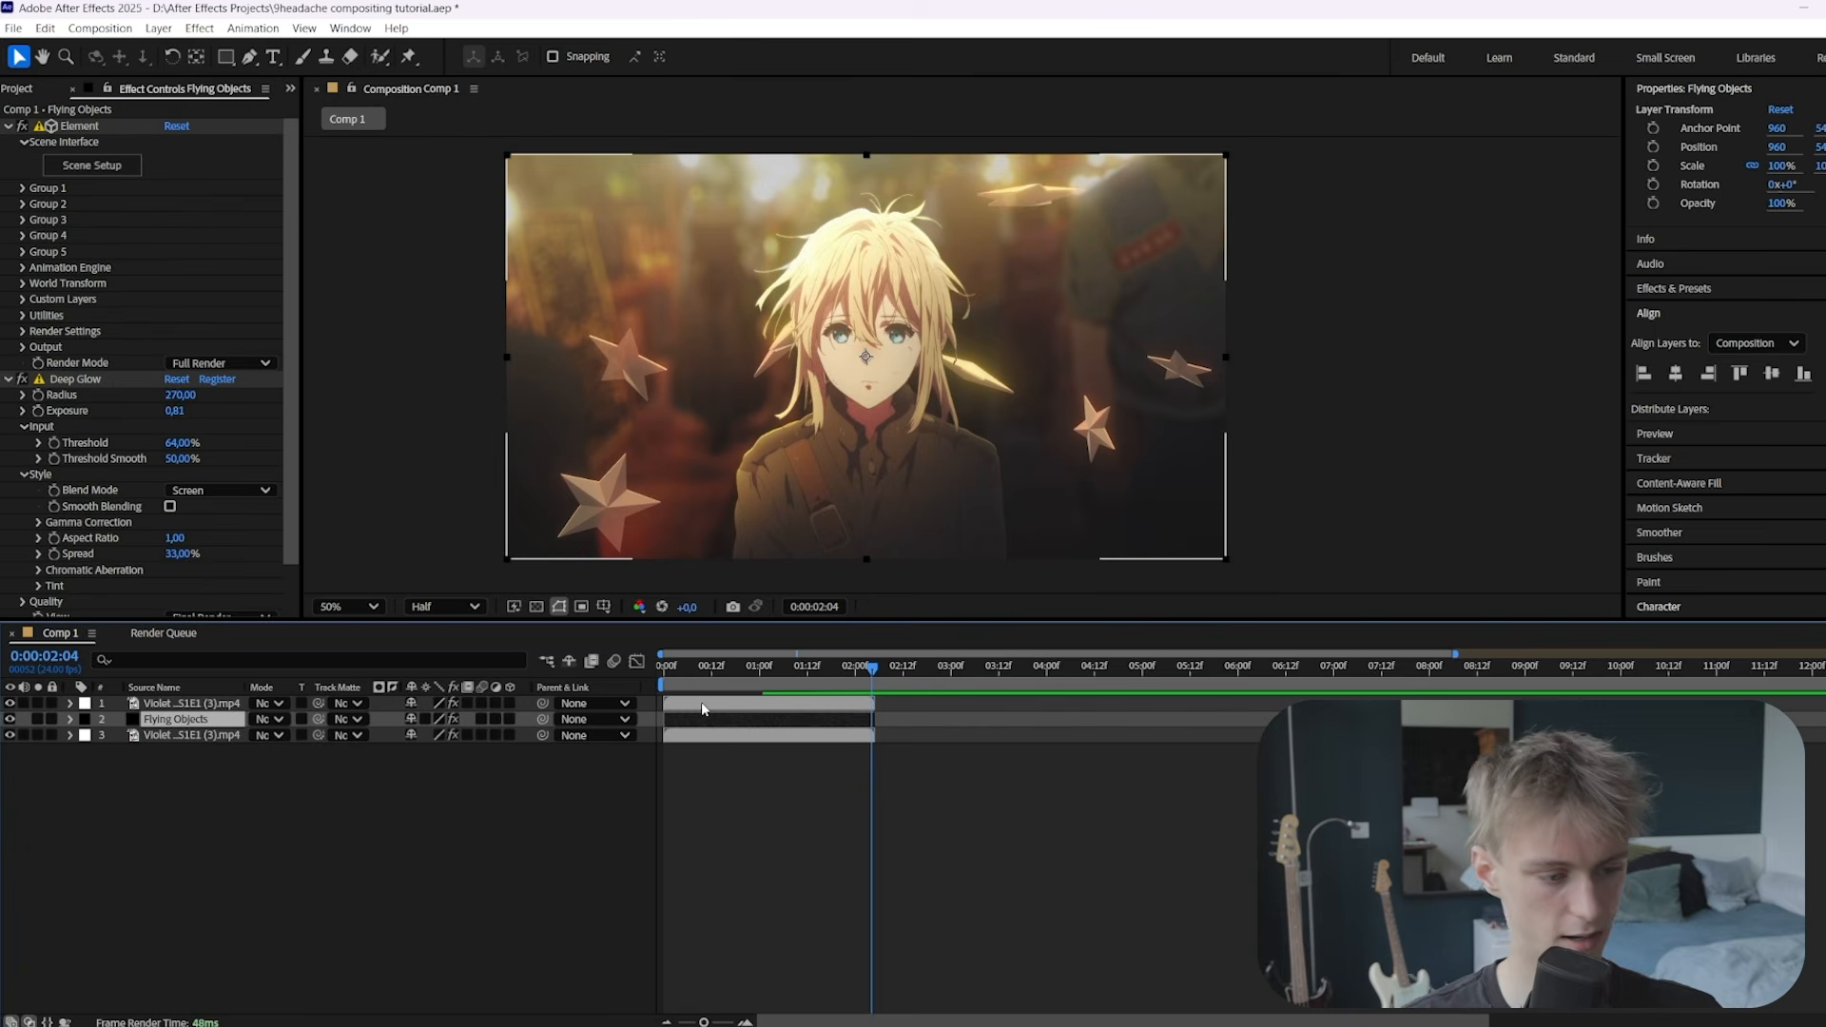
{"action": "left_click", "coordinate": [715, 734]}
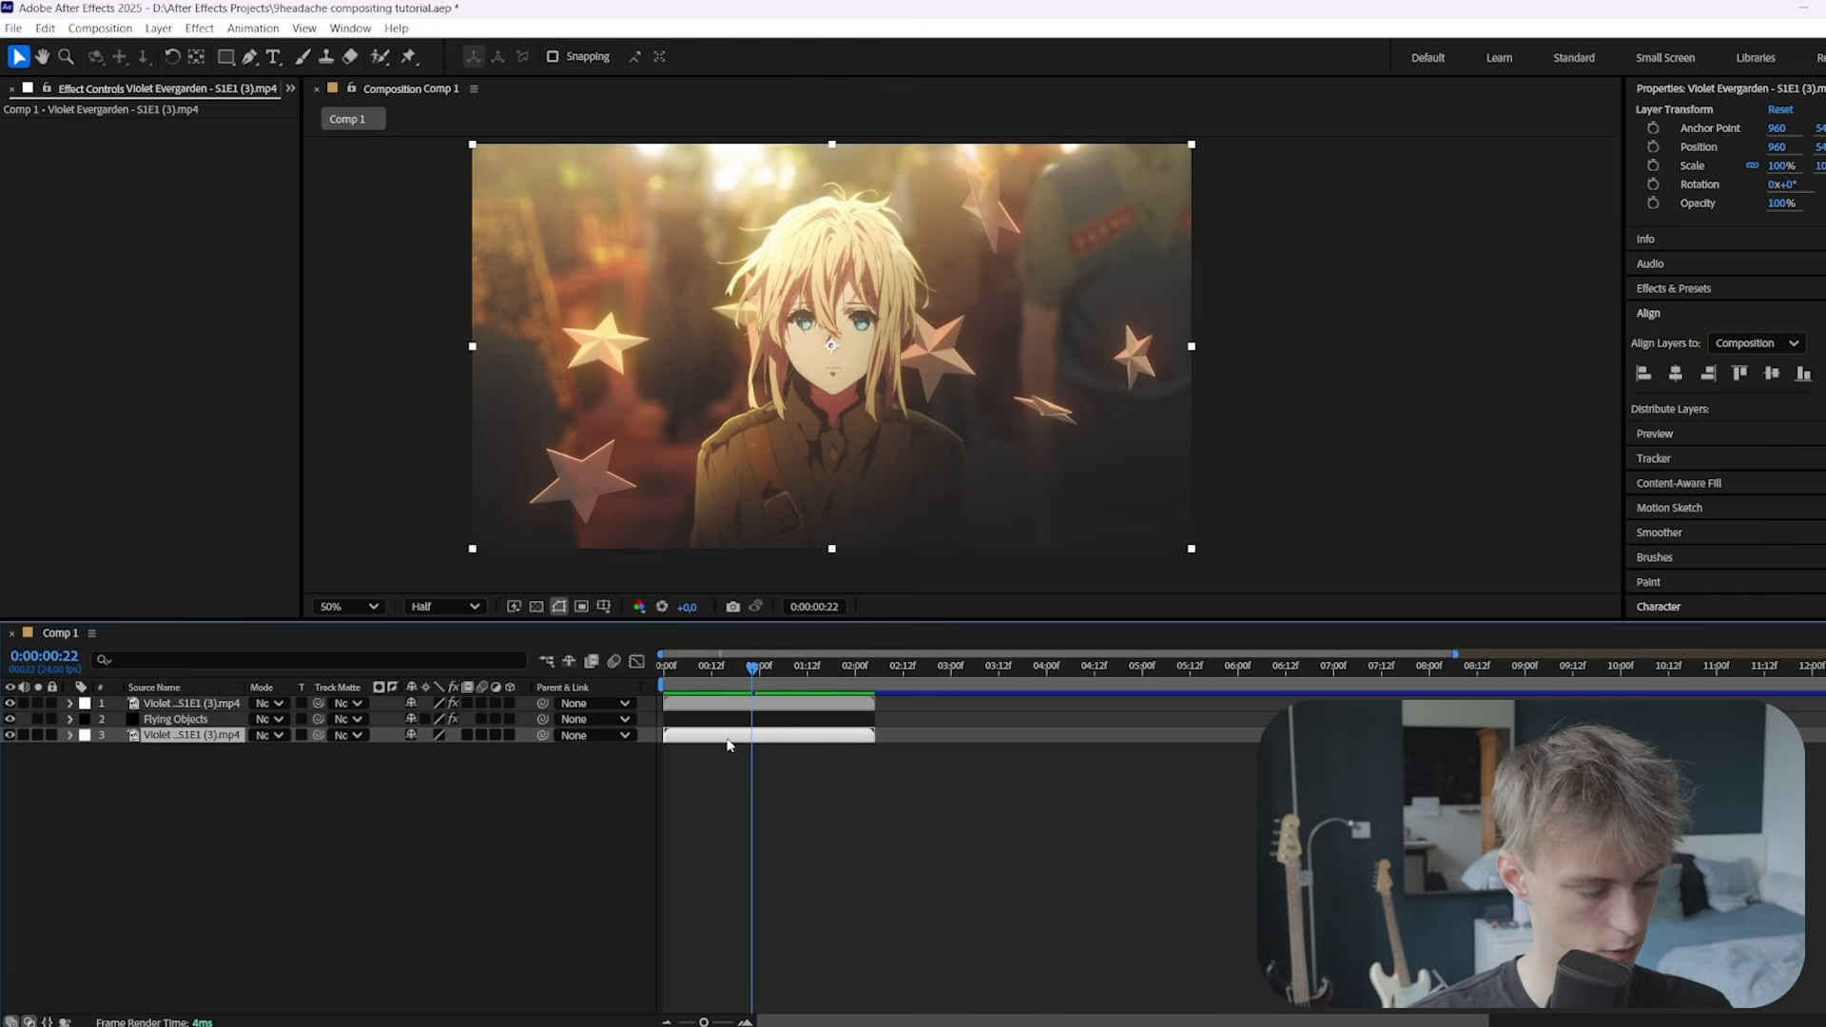
{"action": "key", "text": "ctrl+d"}
{"action": "left_click_drag", "start_coordinate": [190, 735], "coordinate": [194, 707]}
{"action": "left_click", "coordinate": [681, 719]}
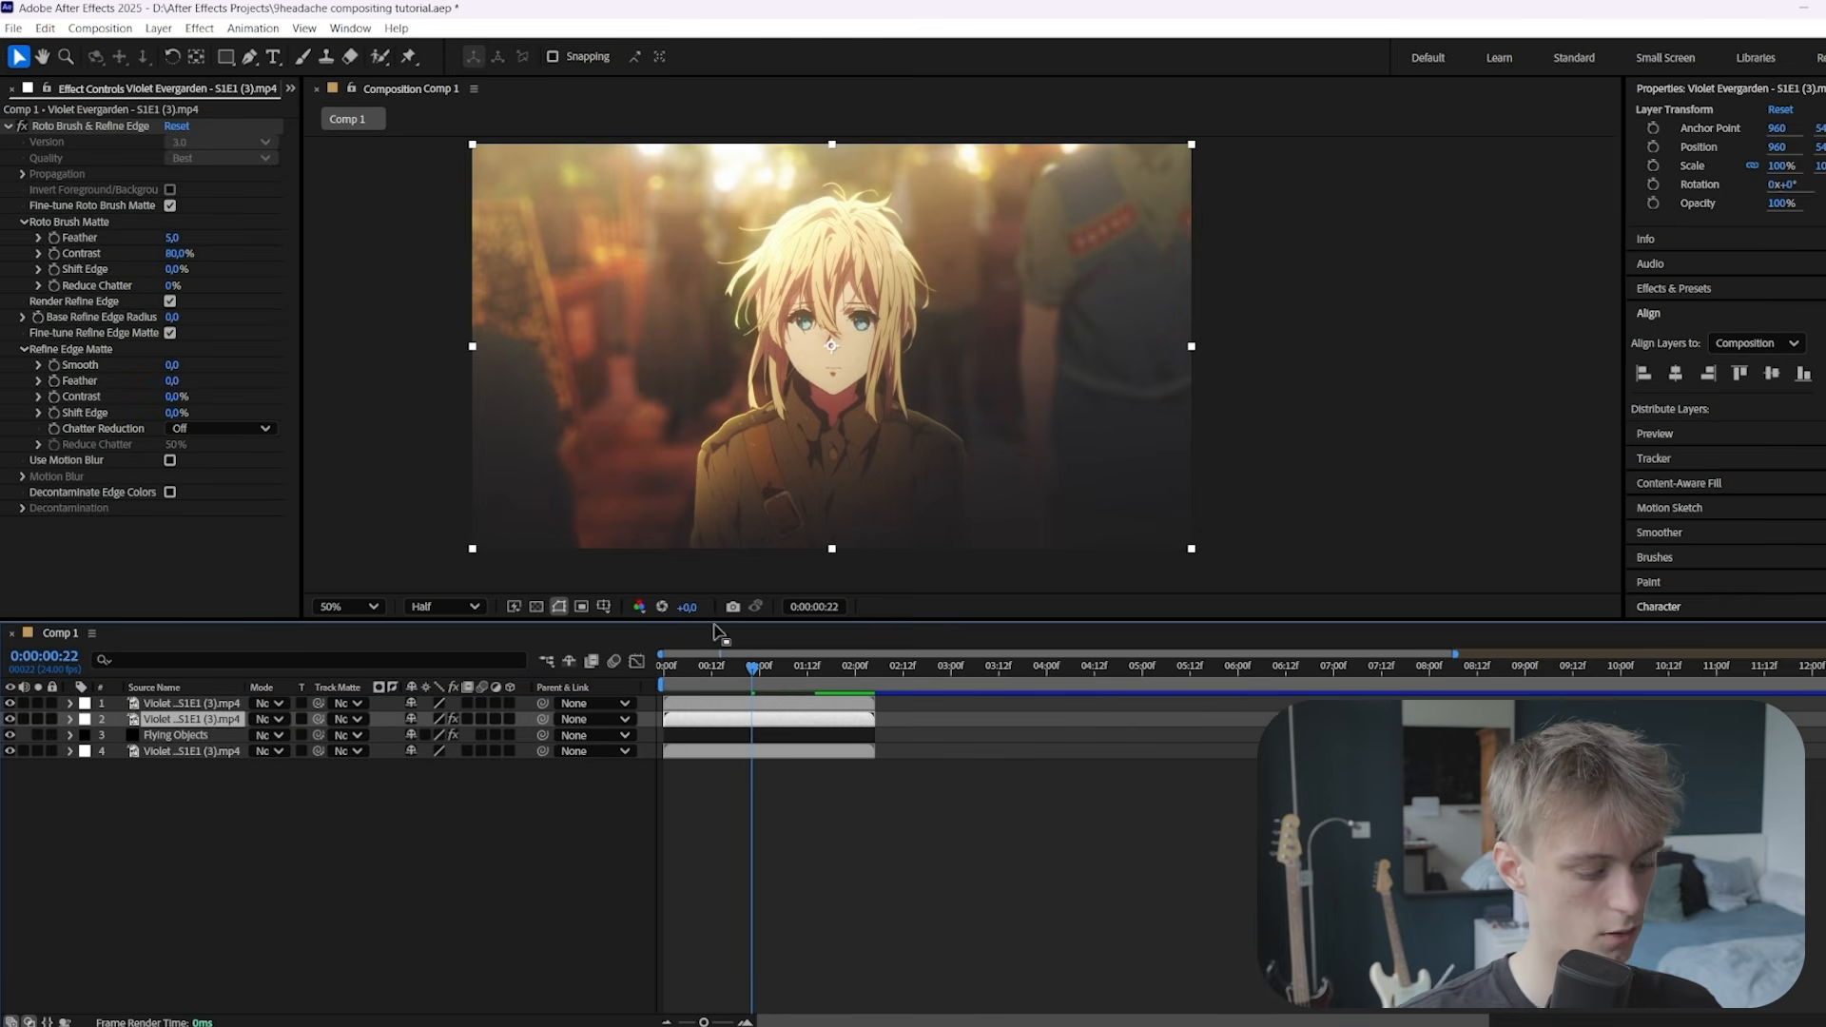
{"action": "key", "text": "ctrl+d"}
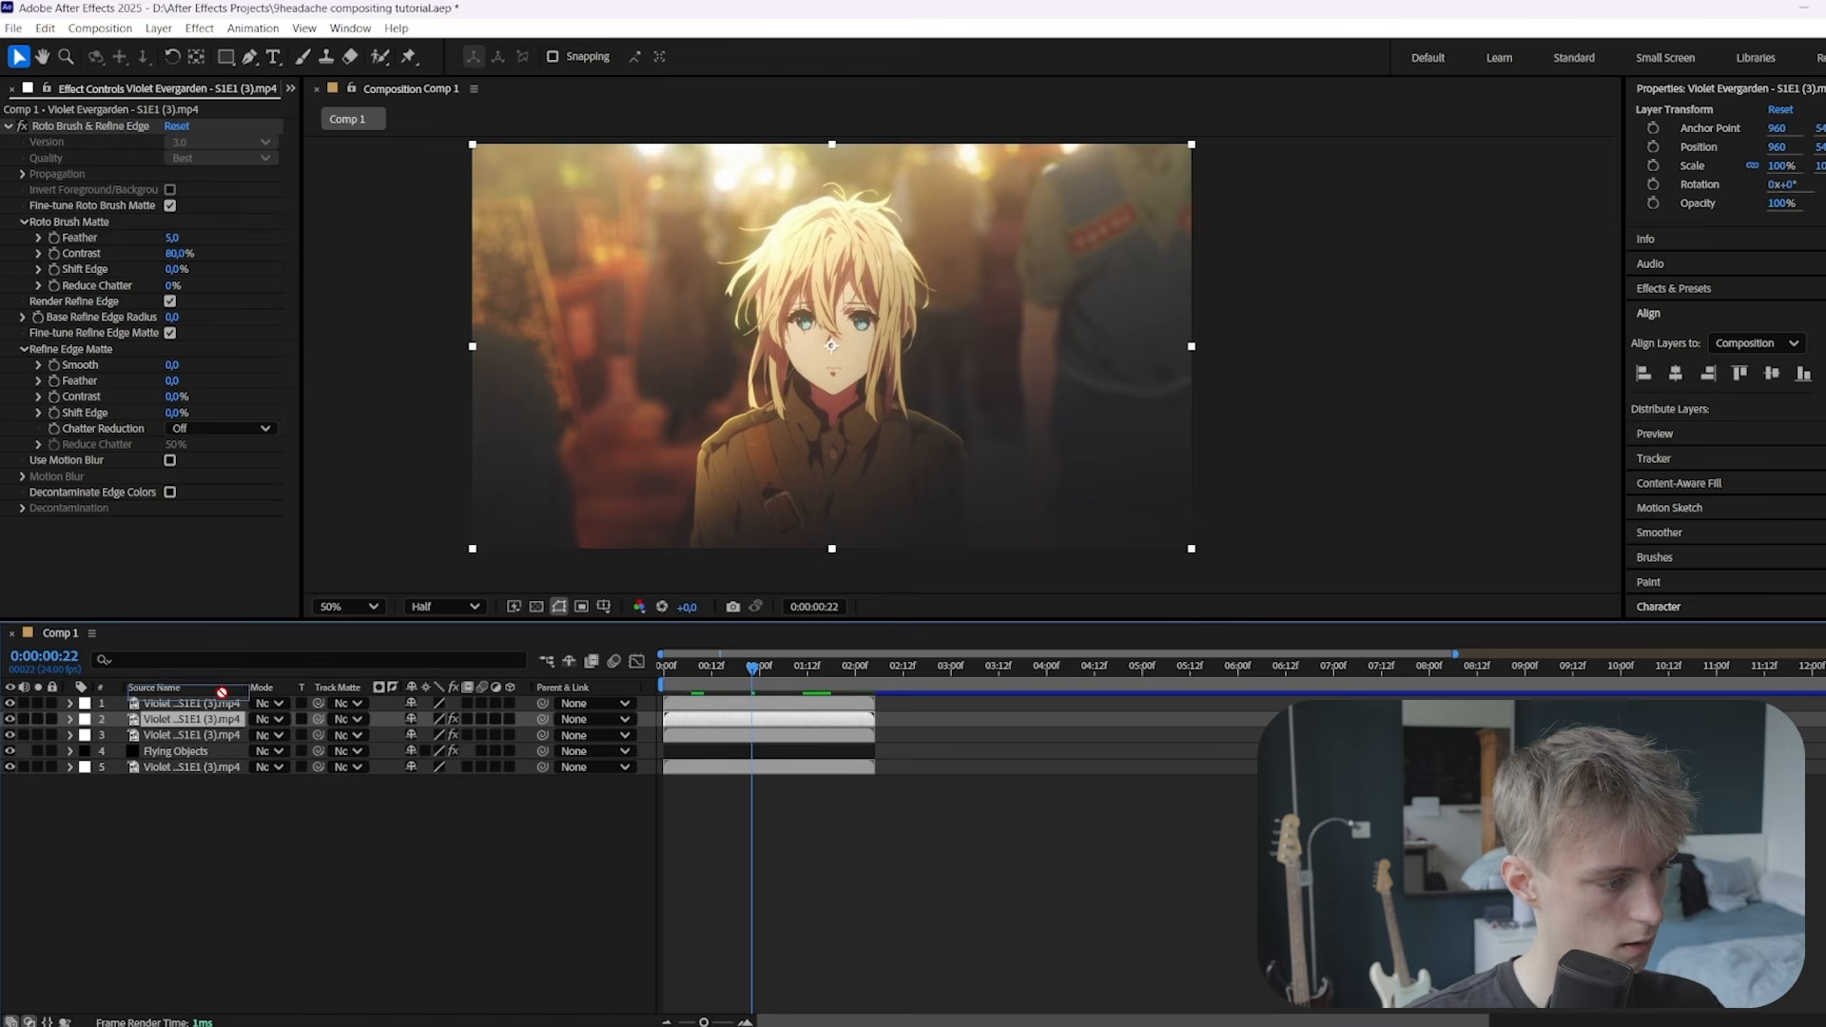
{"action": "left_click_drag", "start_coordinate": [224, 707], "coordinate": [223, 707]}
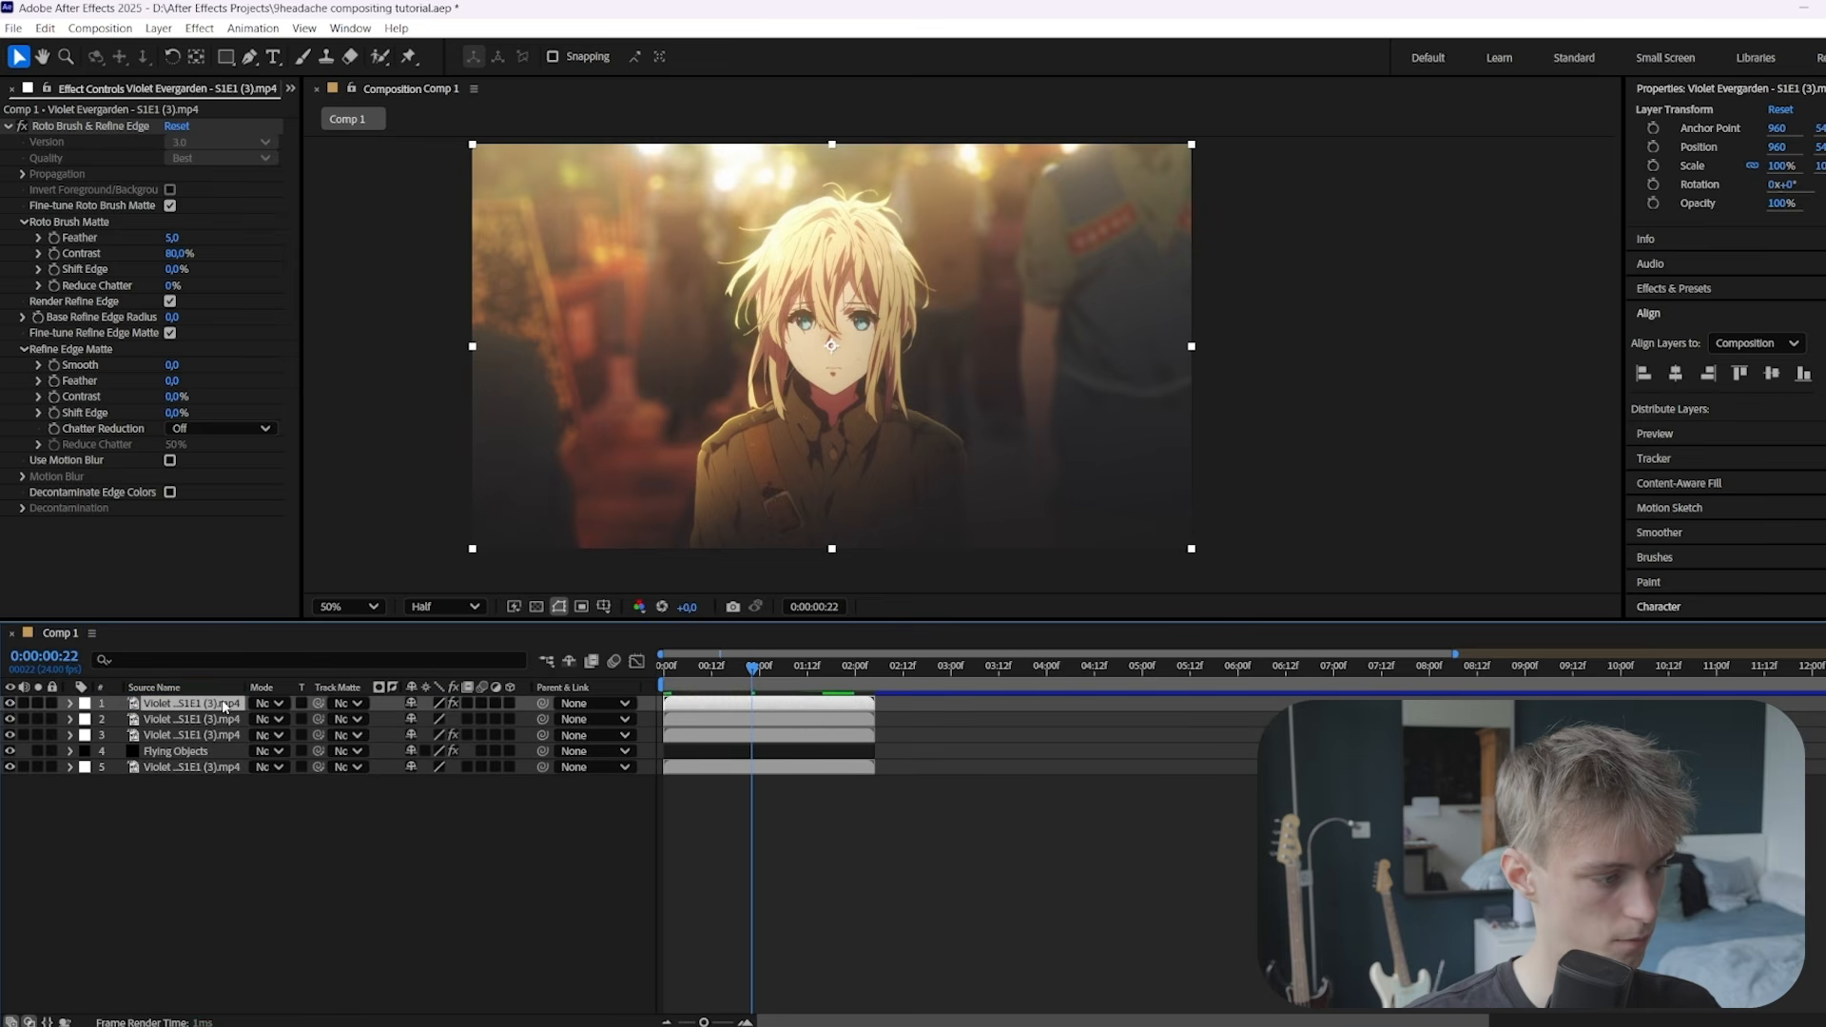
{"action": "left_click", "coordinate": [86, 707]}
{"action": "left_click", "coordinate": [128, 425]}
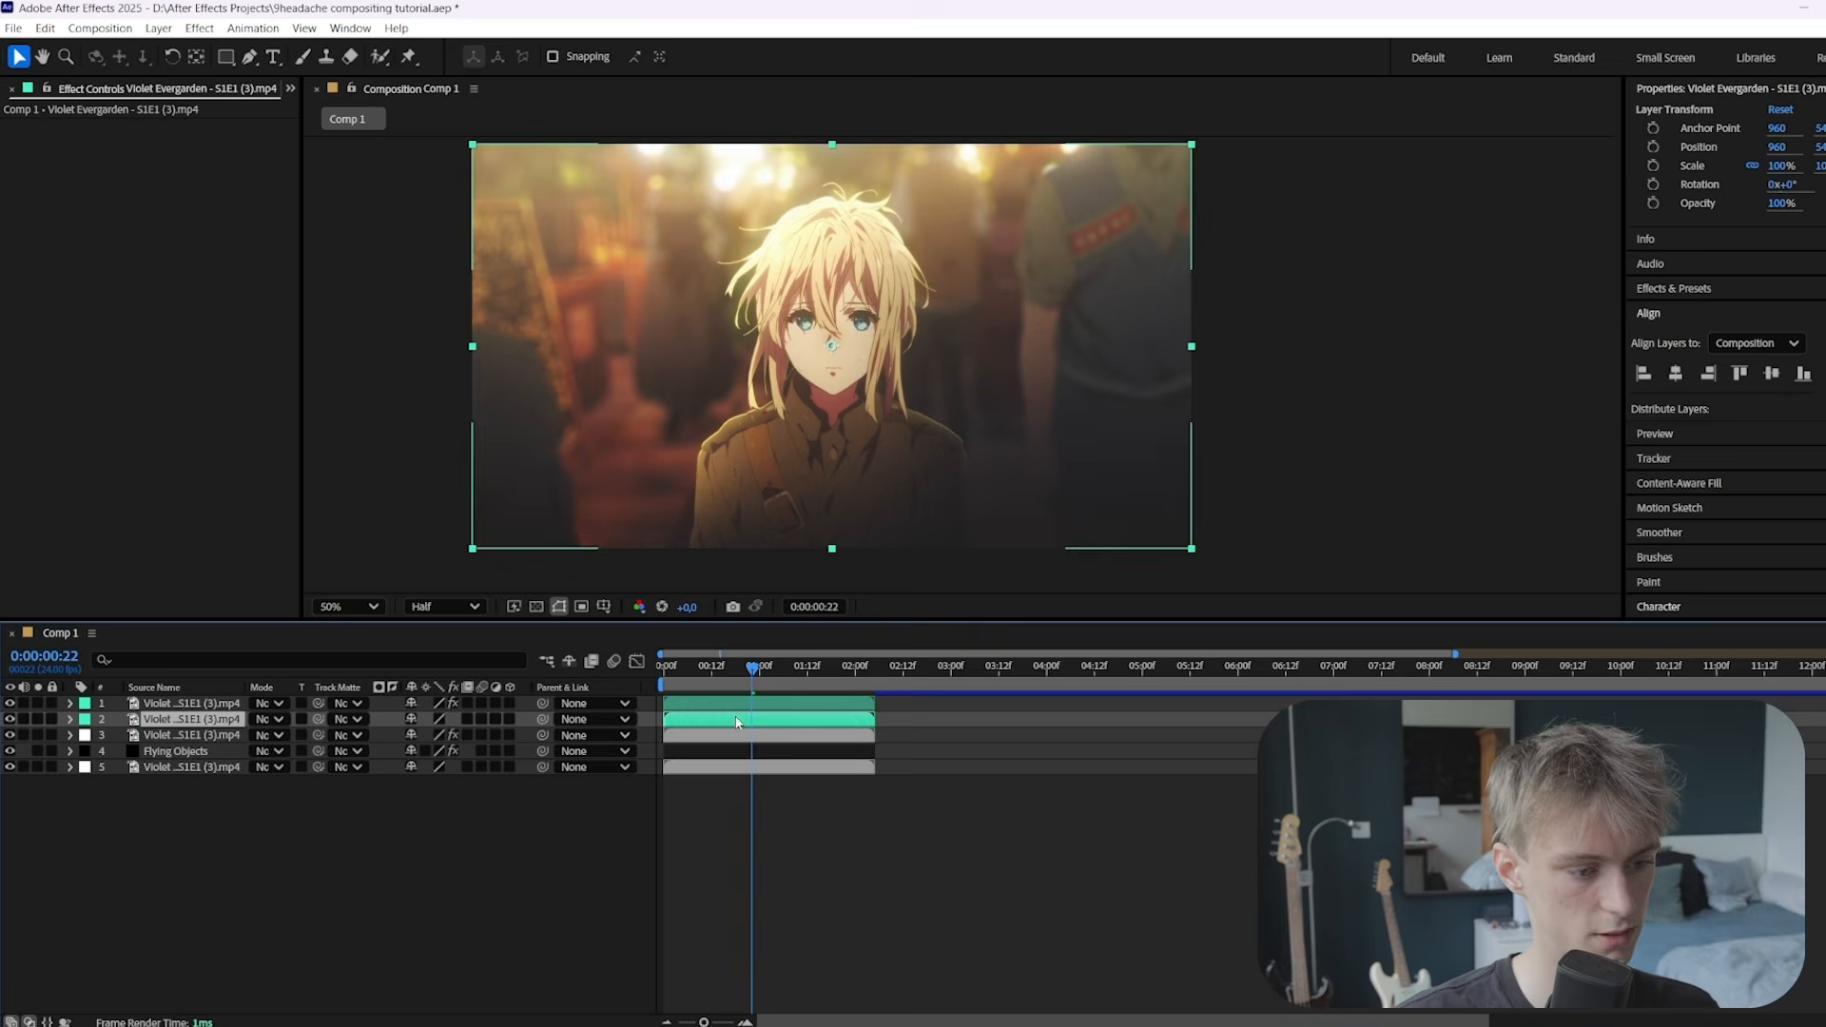
Apply a black Fill effect to the top character copy
{"action": "double_click", "coordinate": [741, 705]}
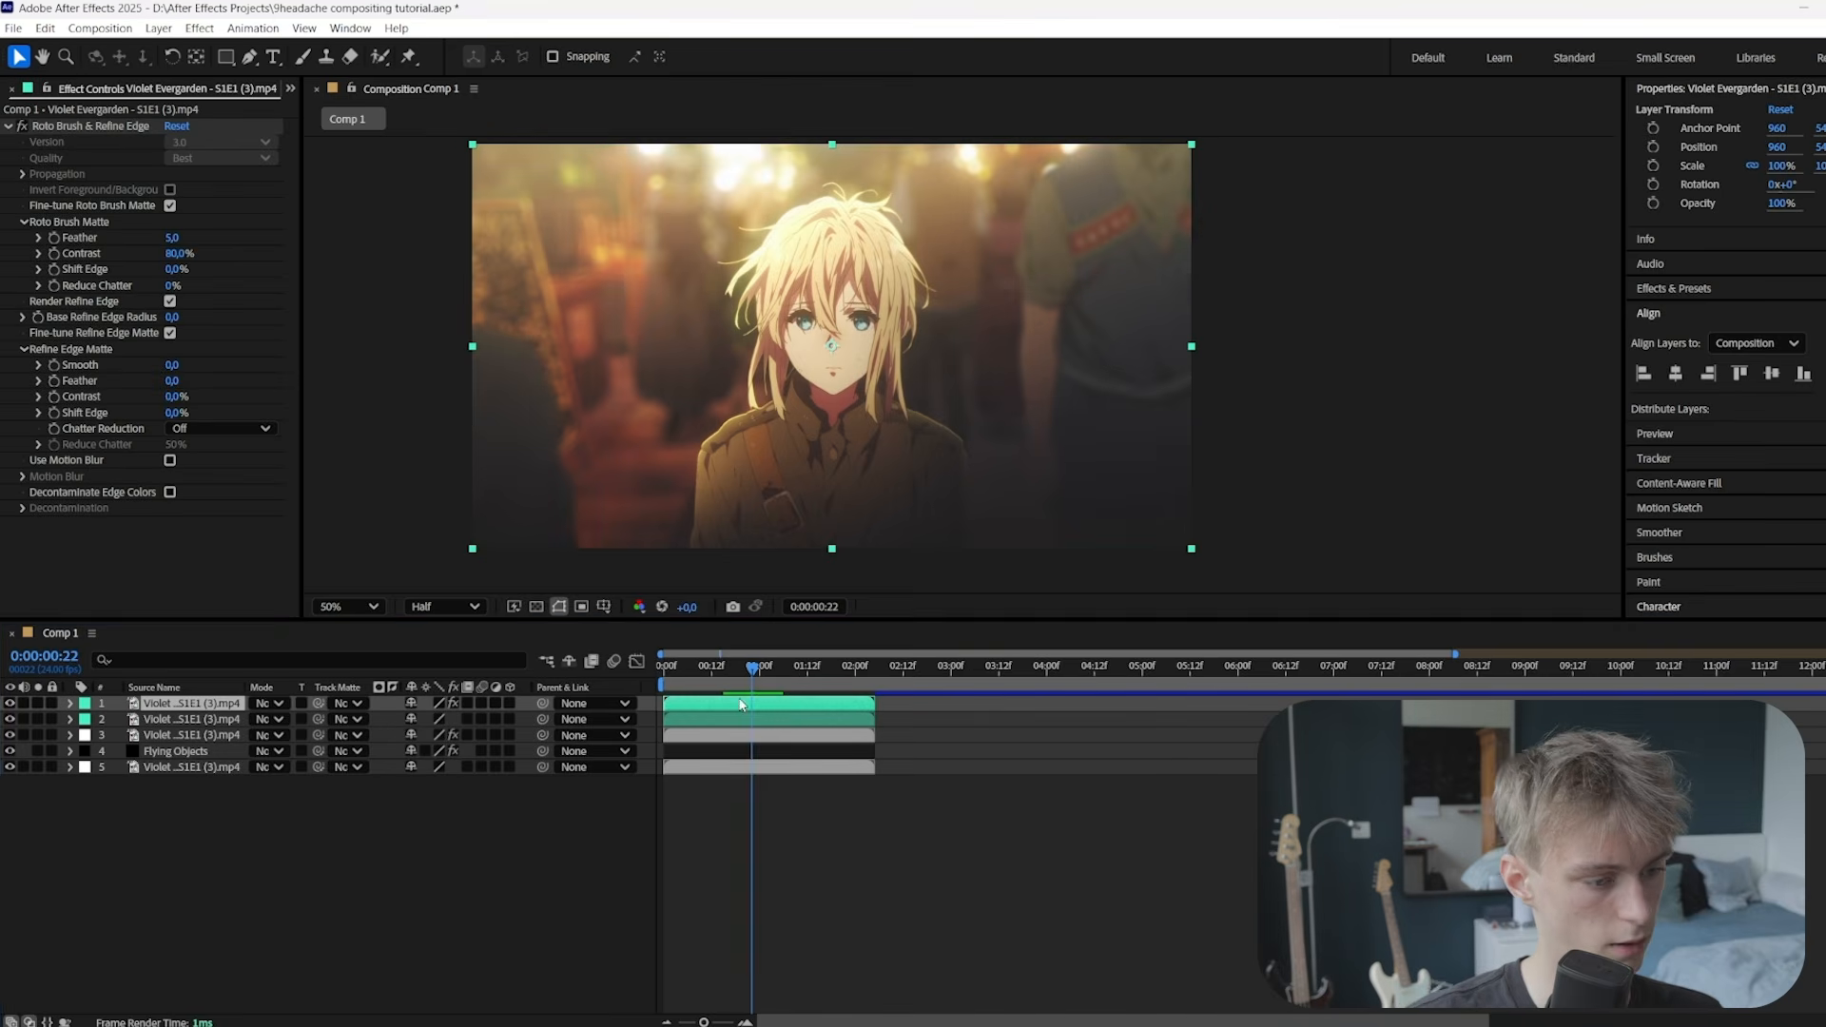
{"action": "key", "text": "ctrl+space"}
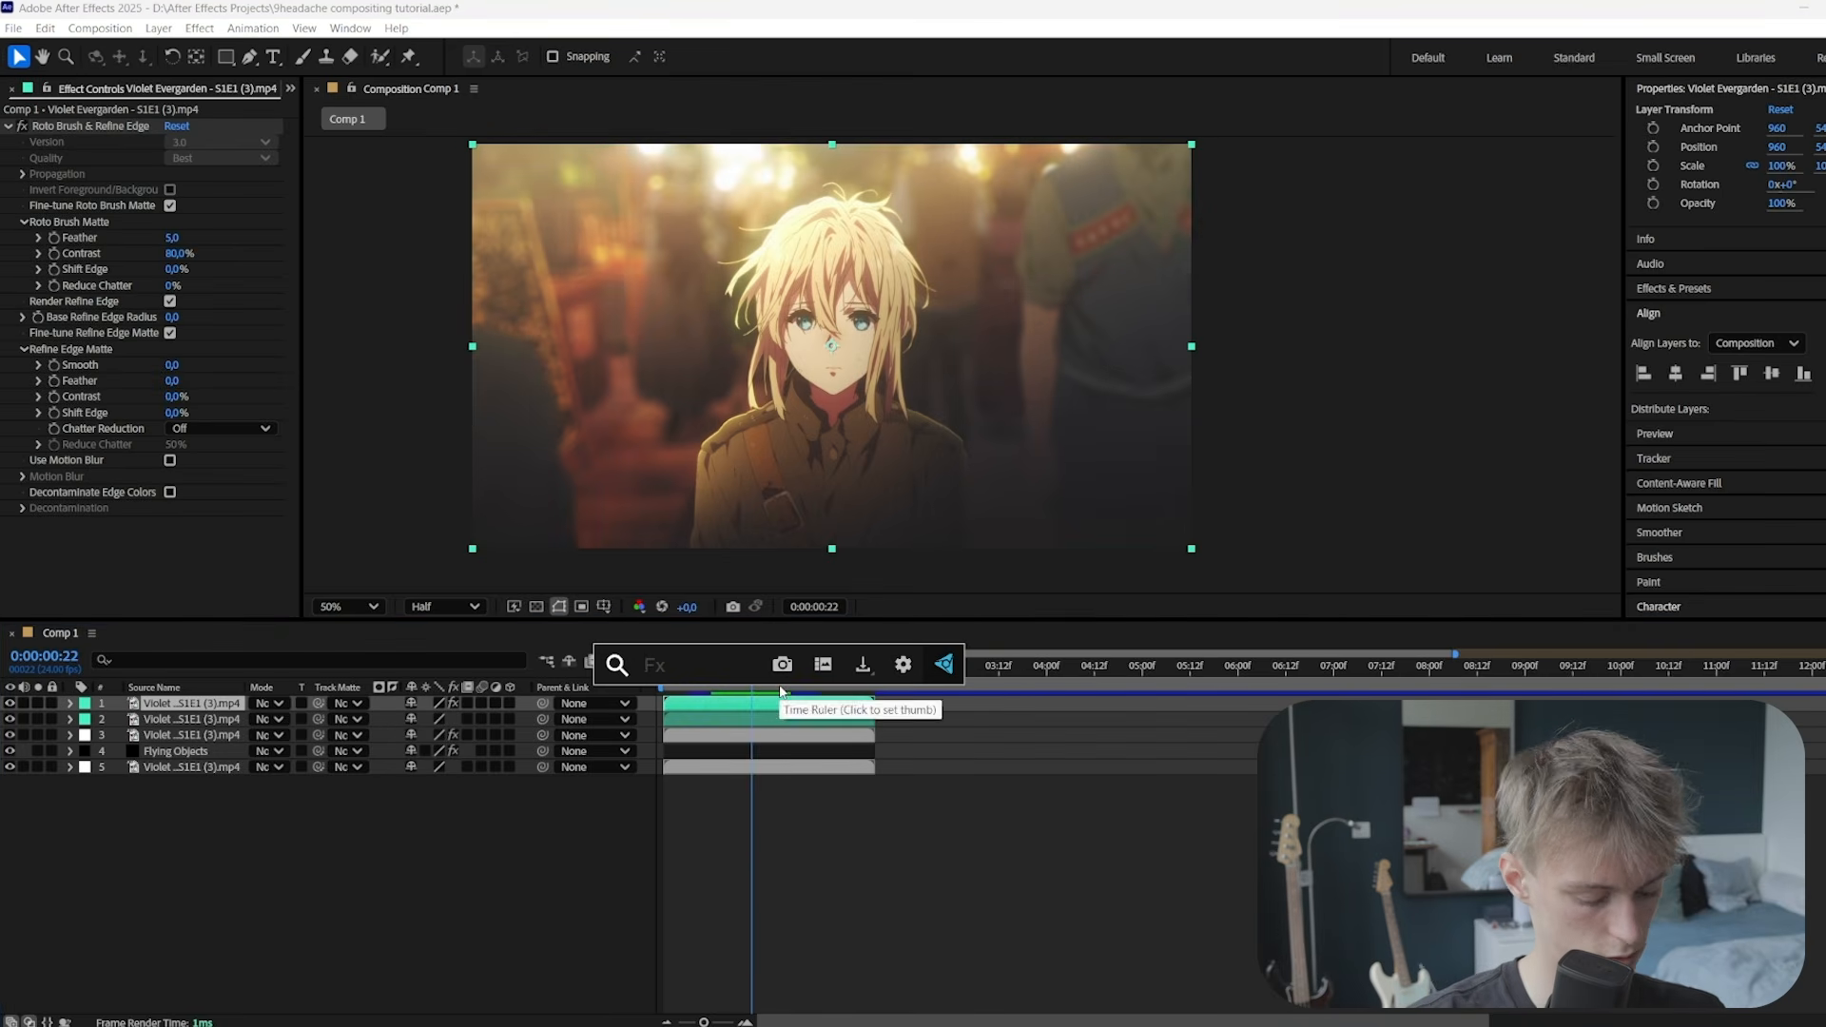
{"action": "type", "text": "fill"}
{"action": "key", "text": "Return"}
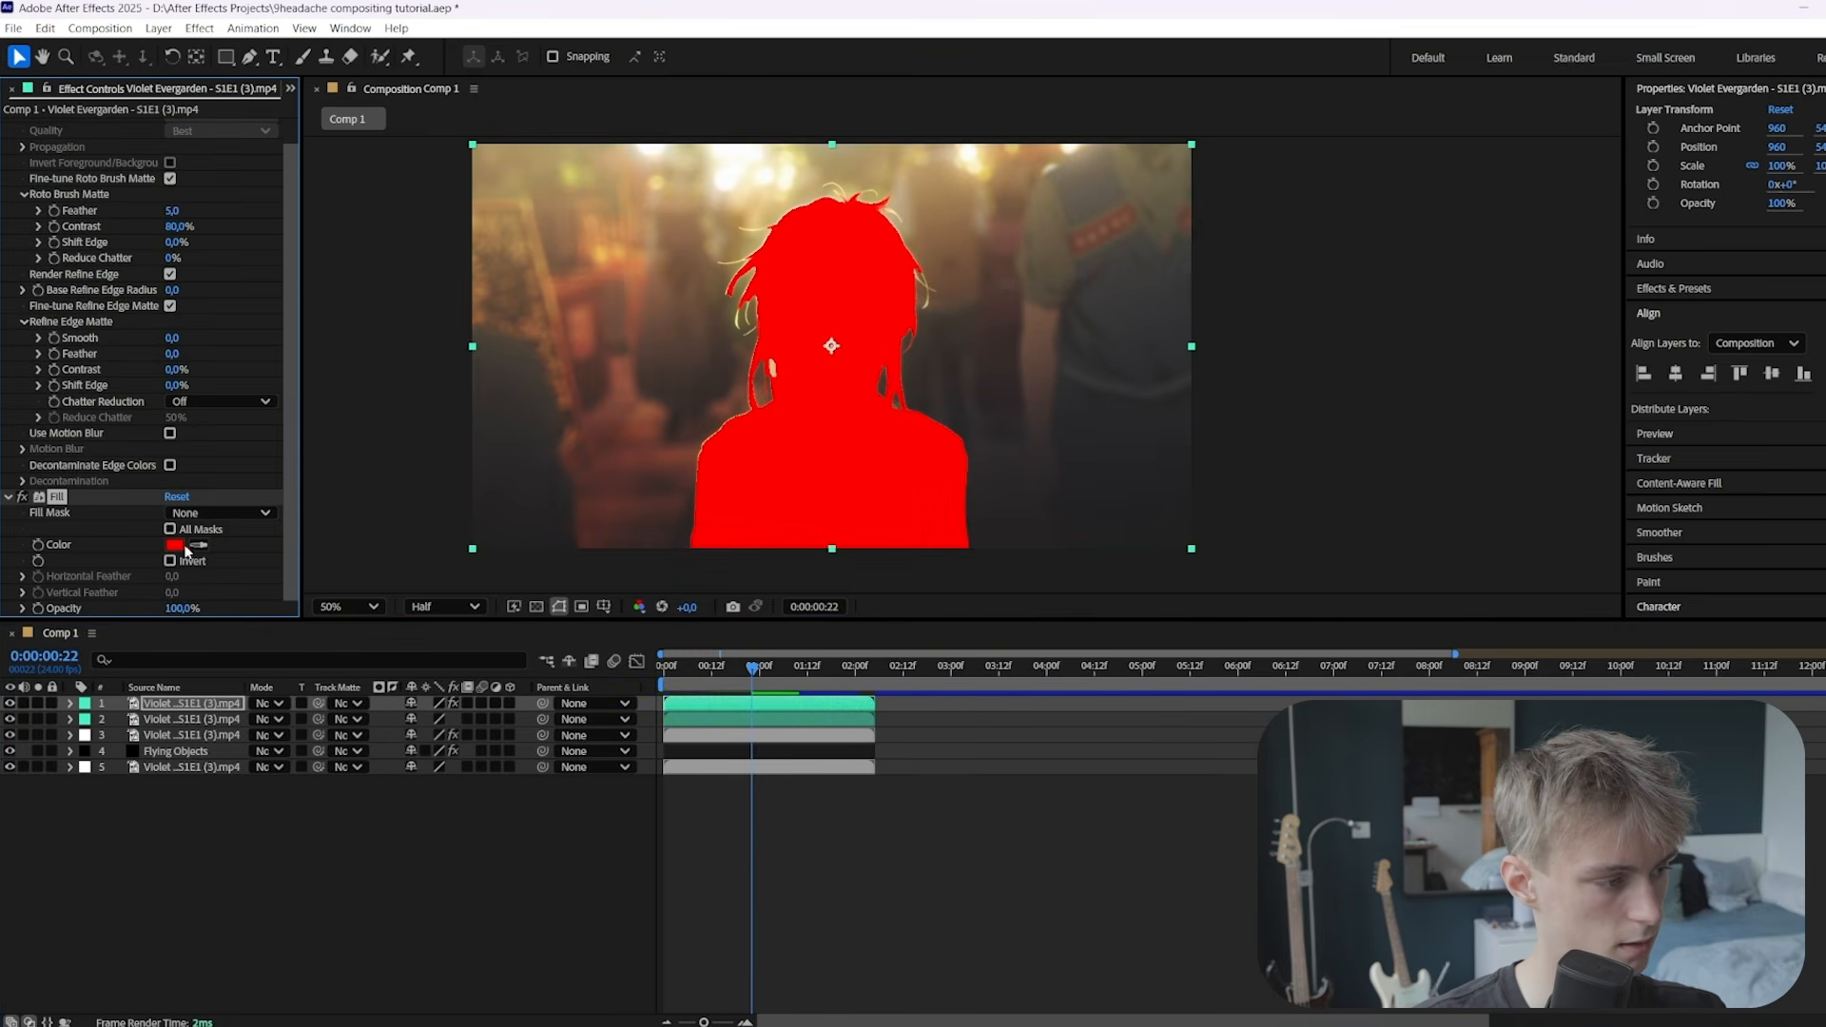
{"action": "left_click", "coordinate": [179, 547]}
{"action": "left_click_drag", "start_coordinate": [685, 843], "coordinate": [629, 879]}
{"action": "key", "text": "Return"}
{"action": "left_click", "coordinate": [719, 709]}
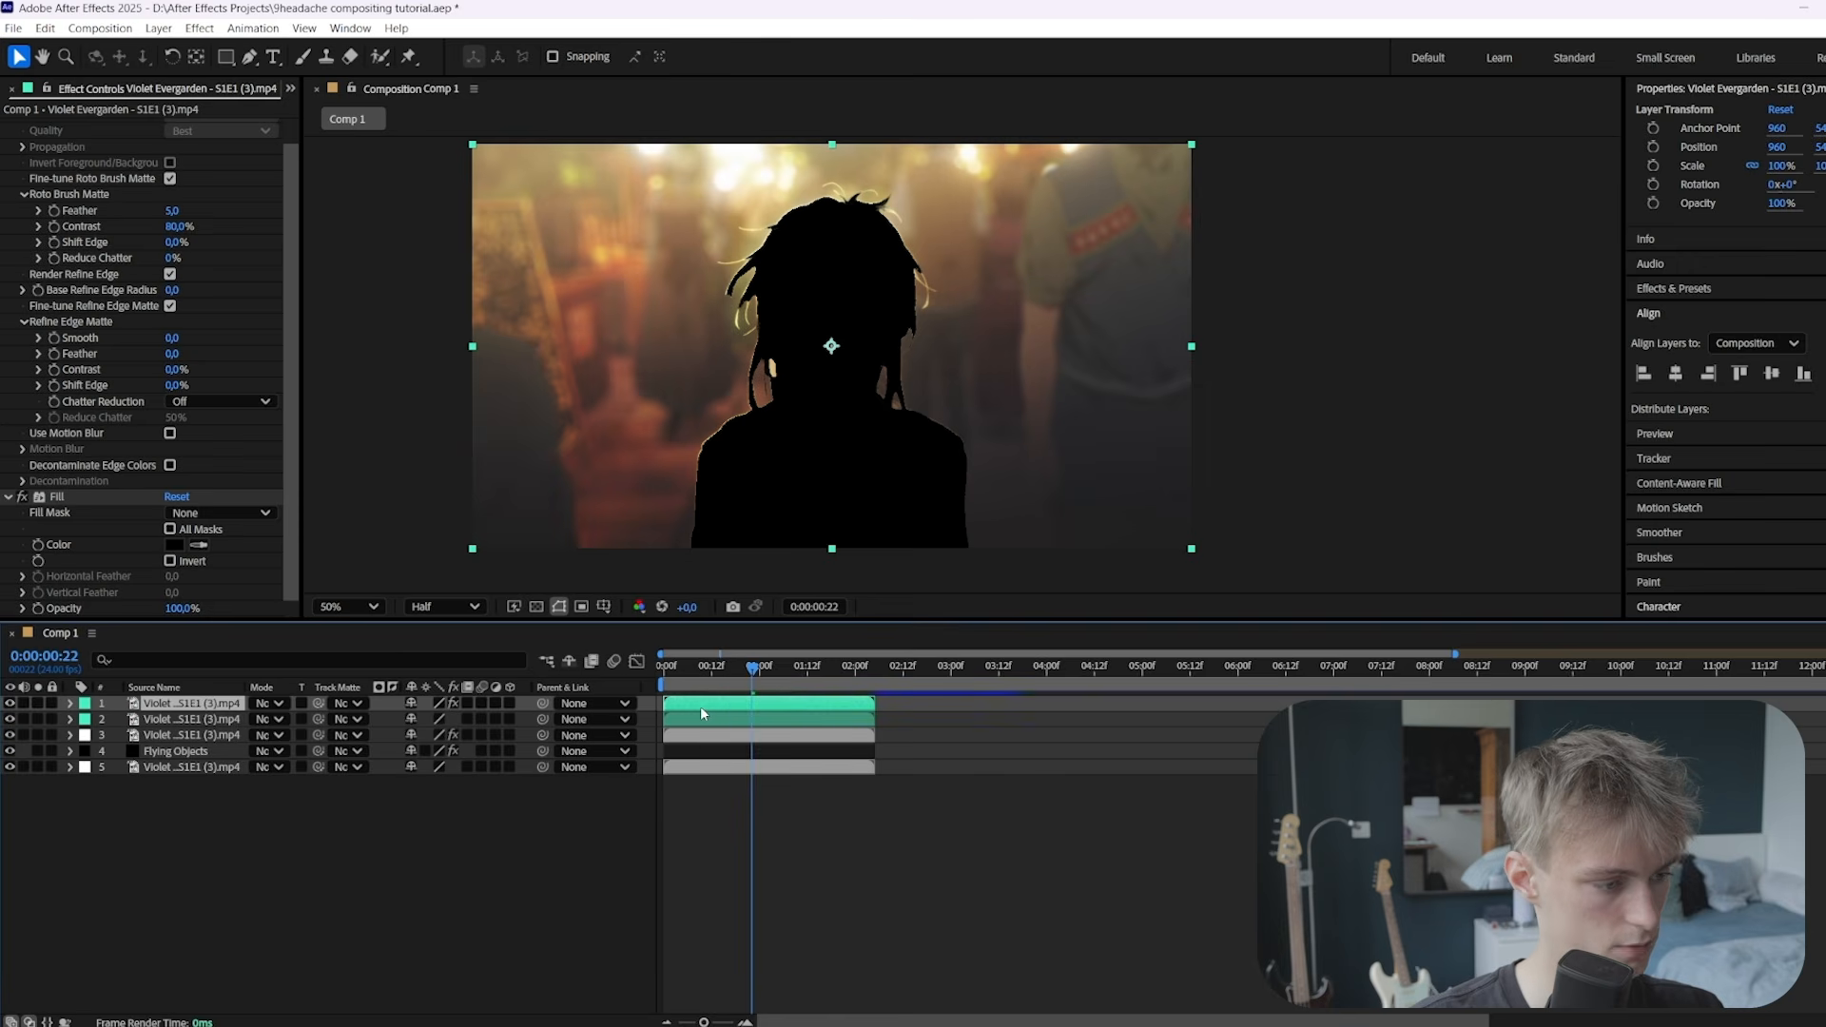
Nudge the black silhouette's position to 968 and inspect its edges
{"action": "key", "text": "p"}
{"action": "left_click_drag", "start_coordinate": [413, 720], "coordinate": [420, 724]}
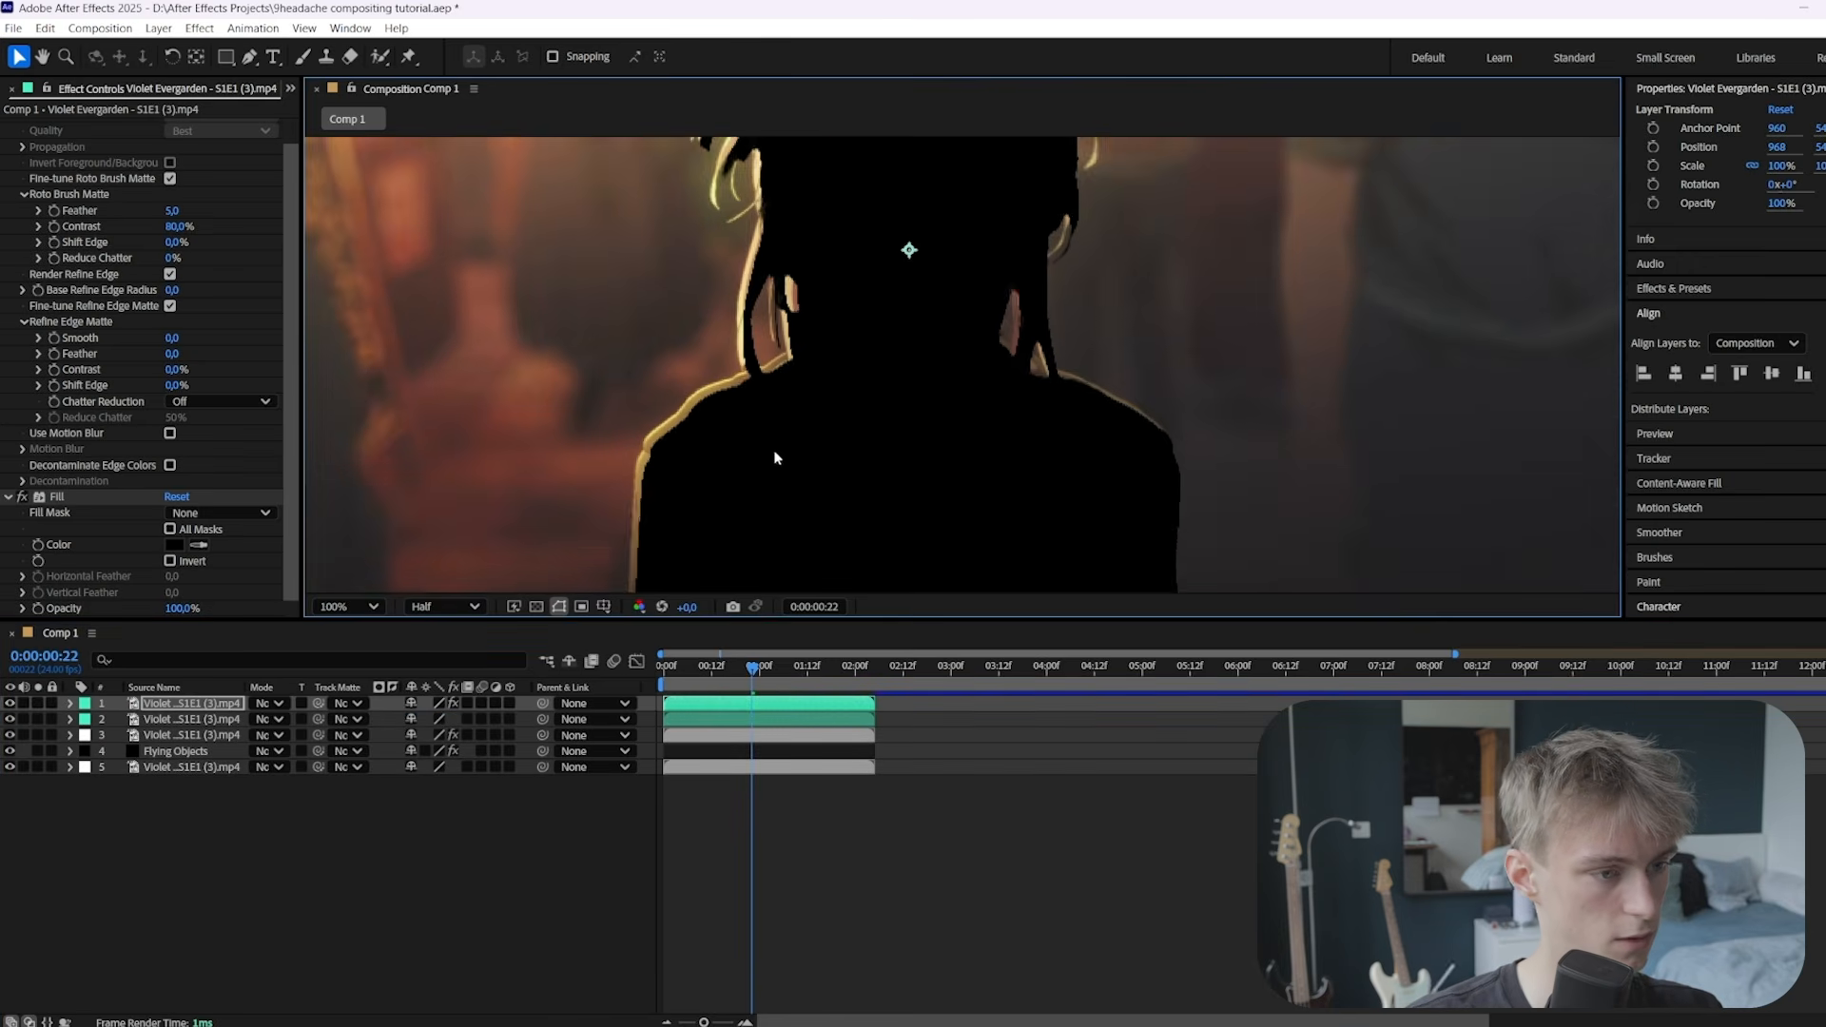
{"action": "left_click_drag", "start_coordinate": [738, 381], "coordinate": [736, 455]}
{"action": "left_click_drag", "start_coordinate": [835, 411], "coordinate": [830, 501]}
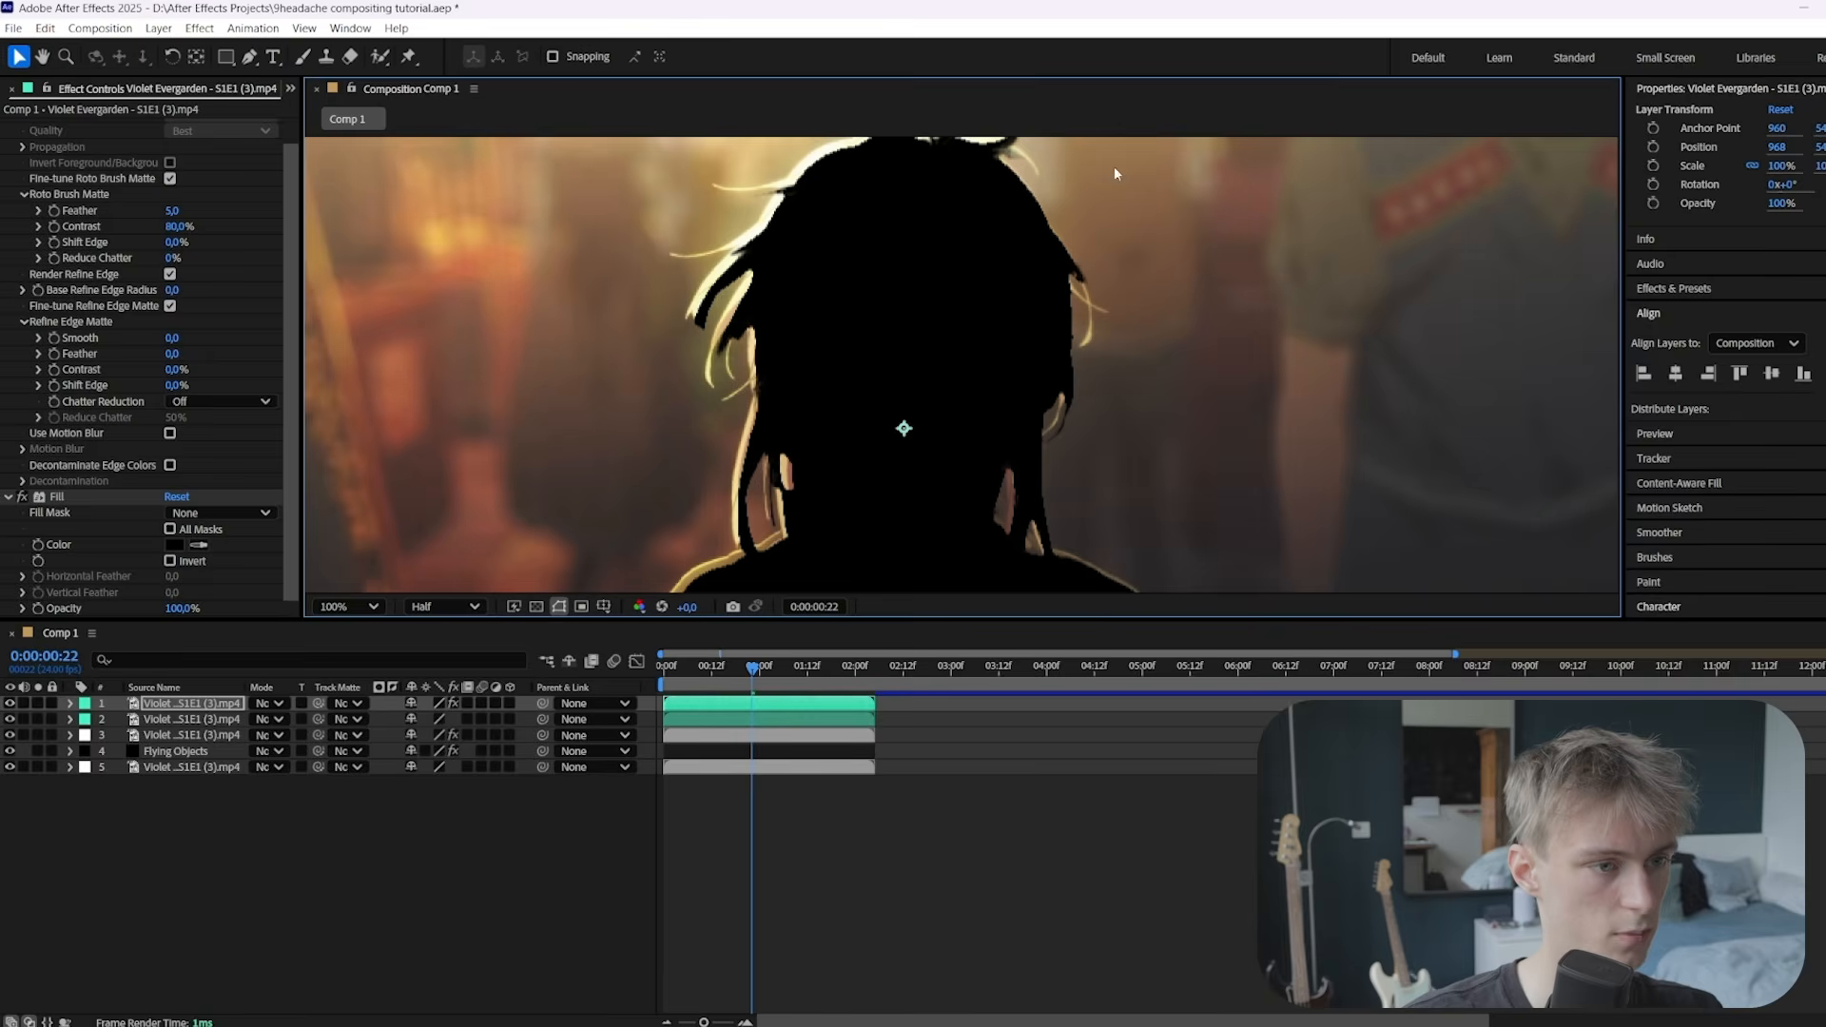
{"action": "scroll", "coordinate": [866, 337], "scroll_direction": "down", "scroll_amount": 1}
{"action": "left_click", "coordinate": [722, 717], "text": "shift"}
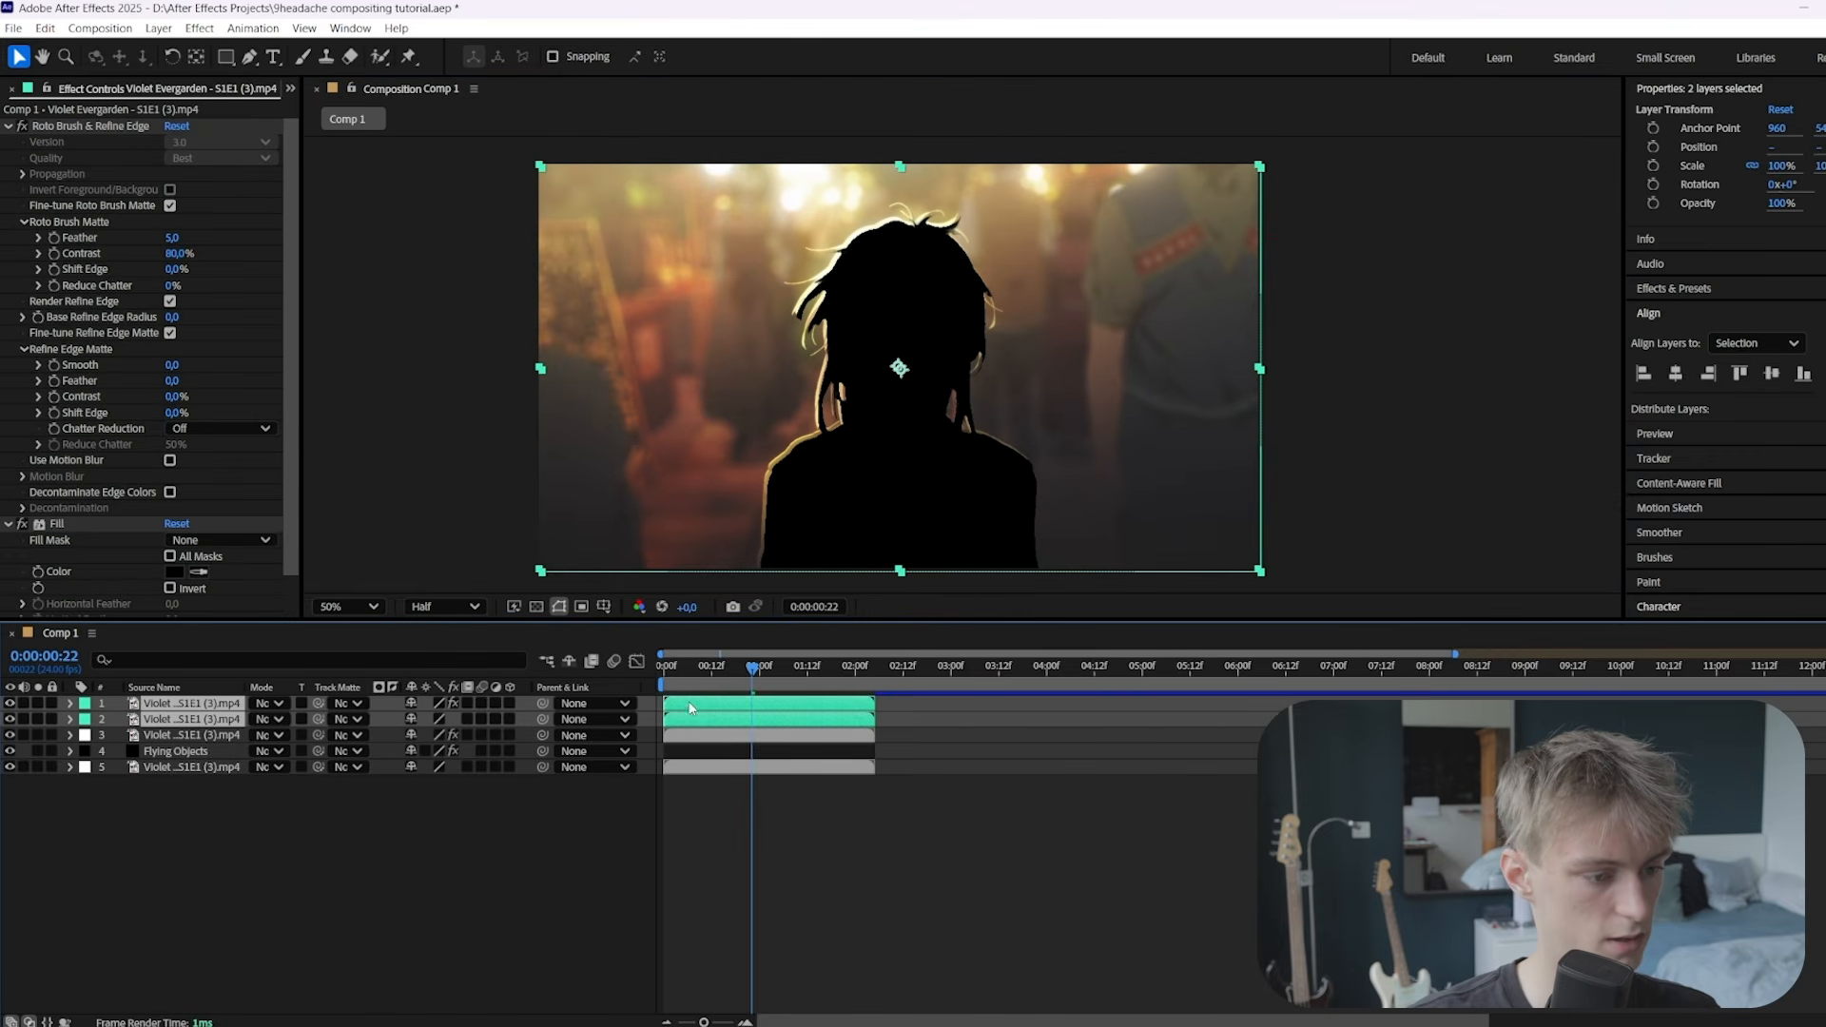
Pre-compose the silhouette and background copies into Pre-comp 3
{"action": "right_click", "coordinate": [708, 714]}
{"action": "left_click", "coordinate": [817, 592]}
{"action": "key", "text": "Return"}
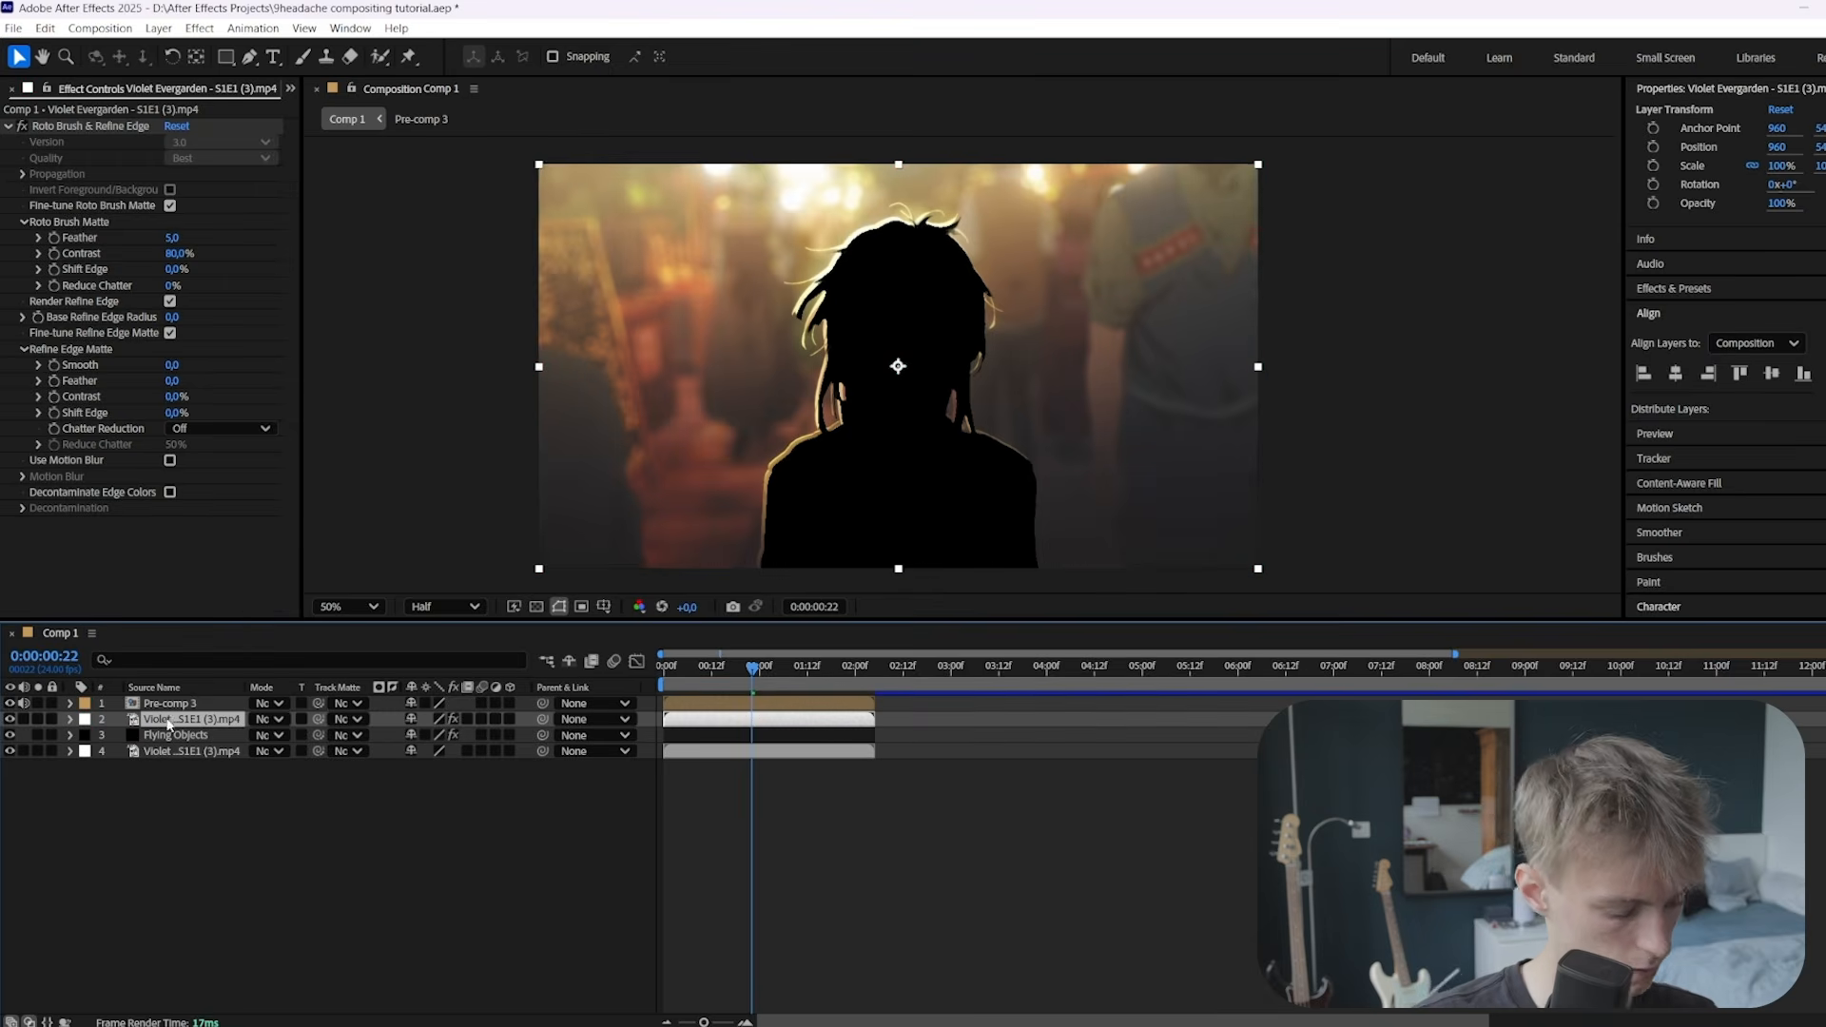
Duplicate the character layer above Pre-comp 3 and use it as its track matte
{"action": "key", "text": "ctrl+d"}
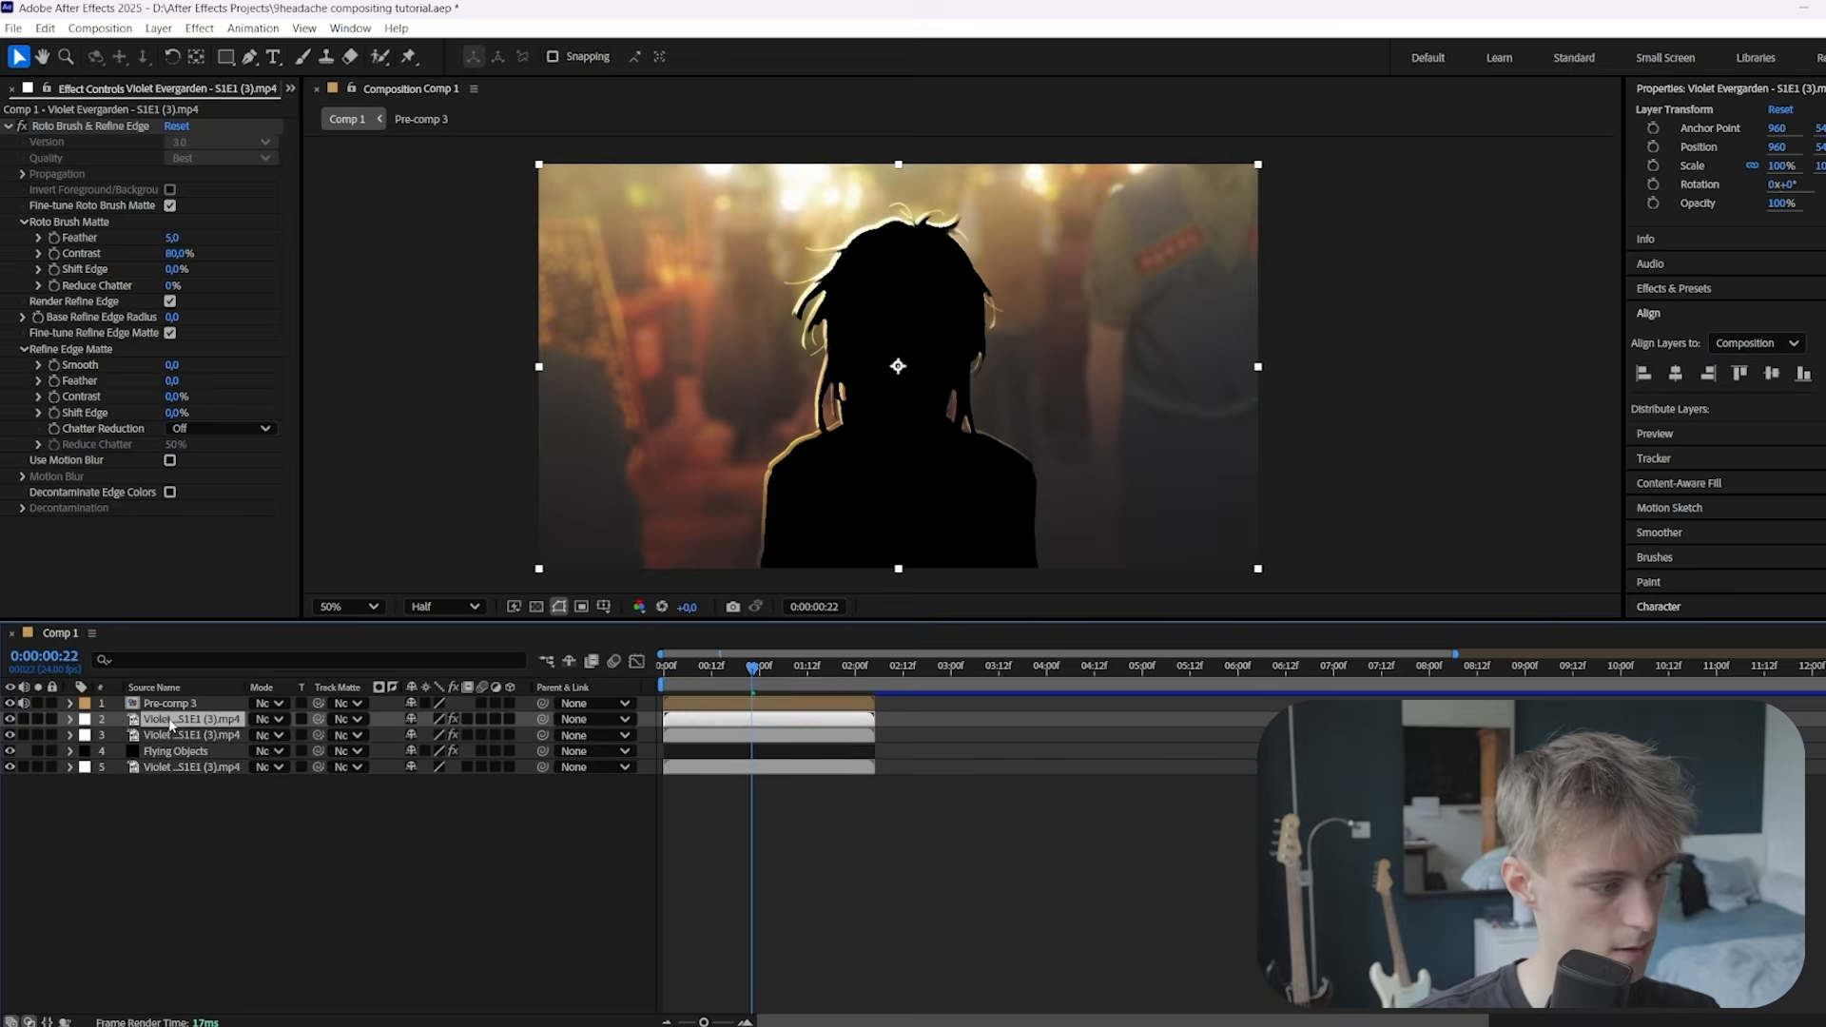
{"action": "left_click_drag", "start_coordinate": [172, 725], "coordinate": [180, 698]}
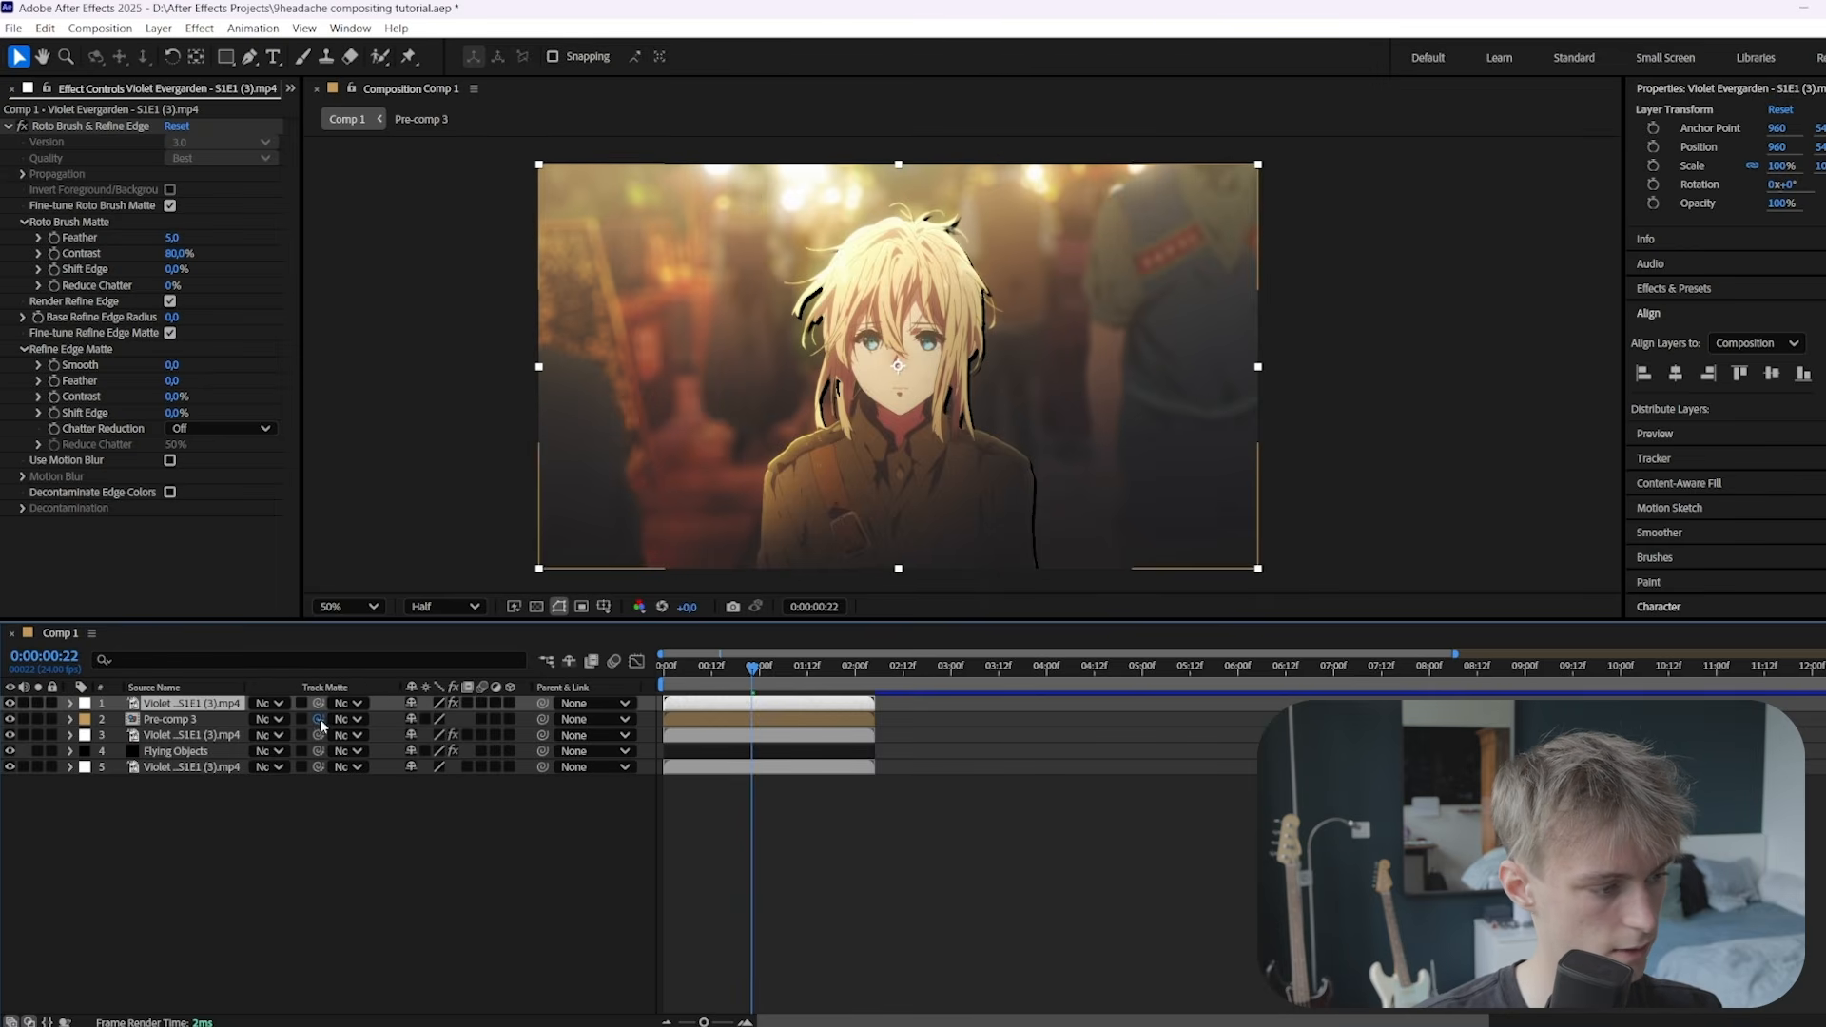
{"action": "left_click_drag", "start_coordinate": [320, 719], "coordinate": [287, 705]}
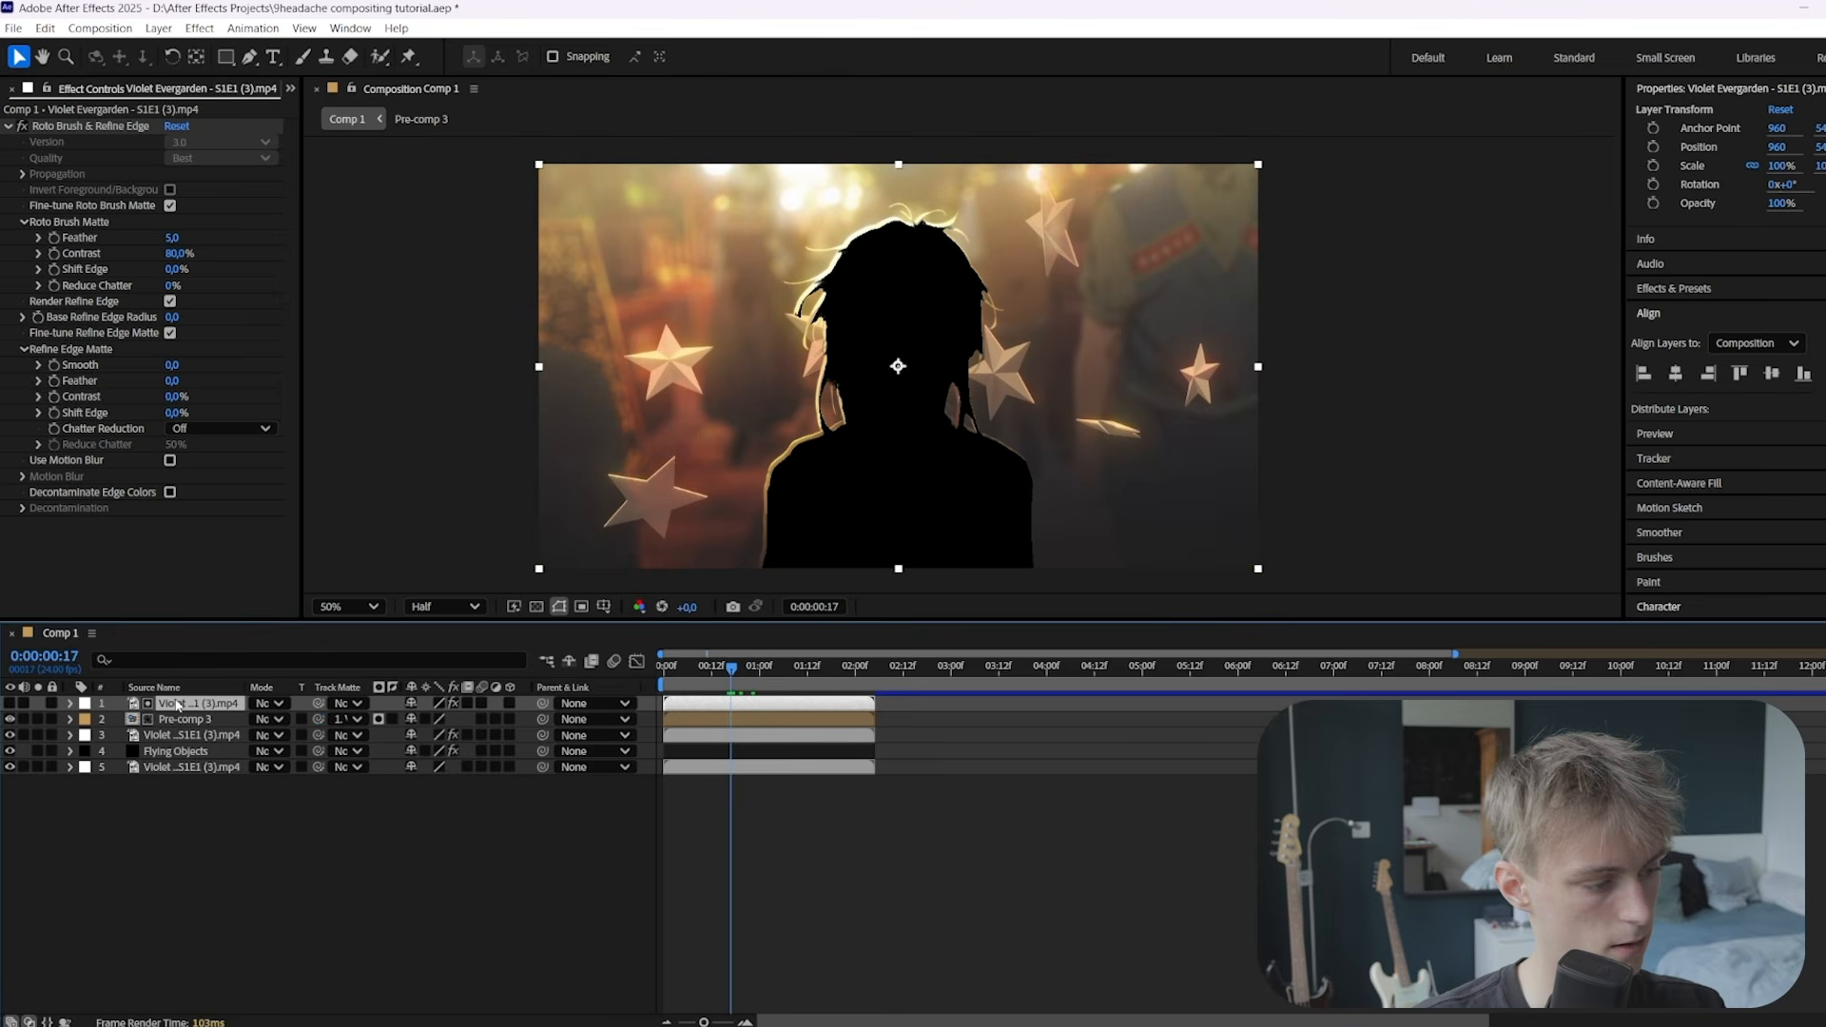
{"action": "left_click", "coordinate": [11, 704]}
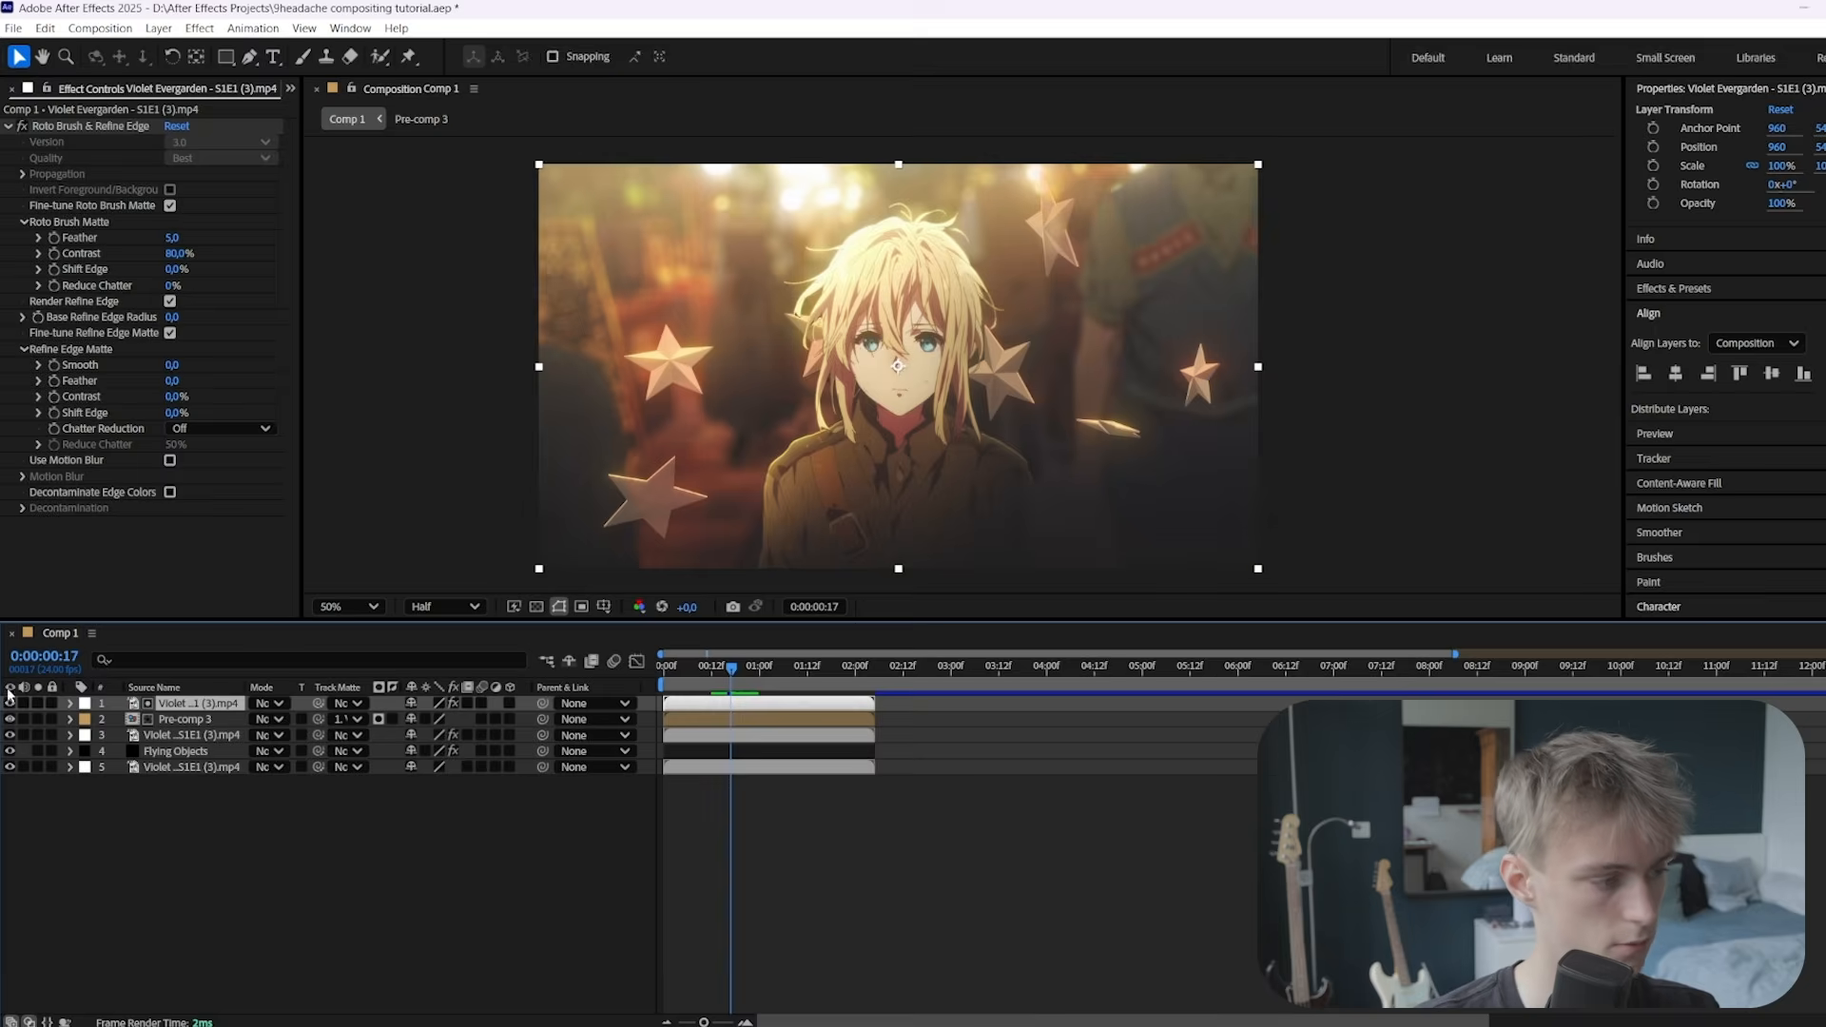
Set the top character copy's blending mode to Screen
{"action": "left_click", "coordinate": [270, 703]}
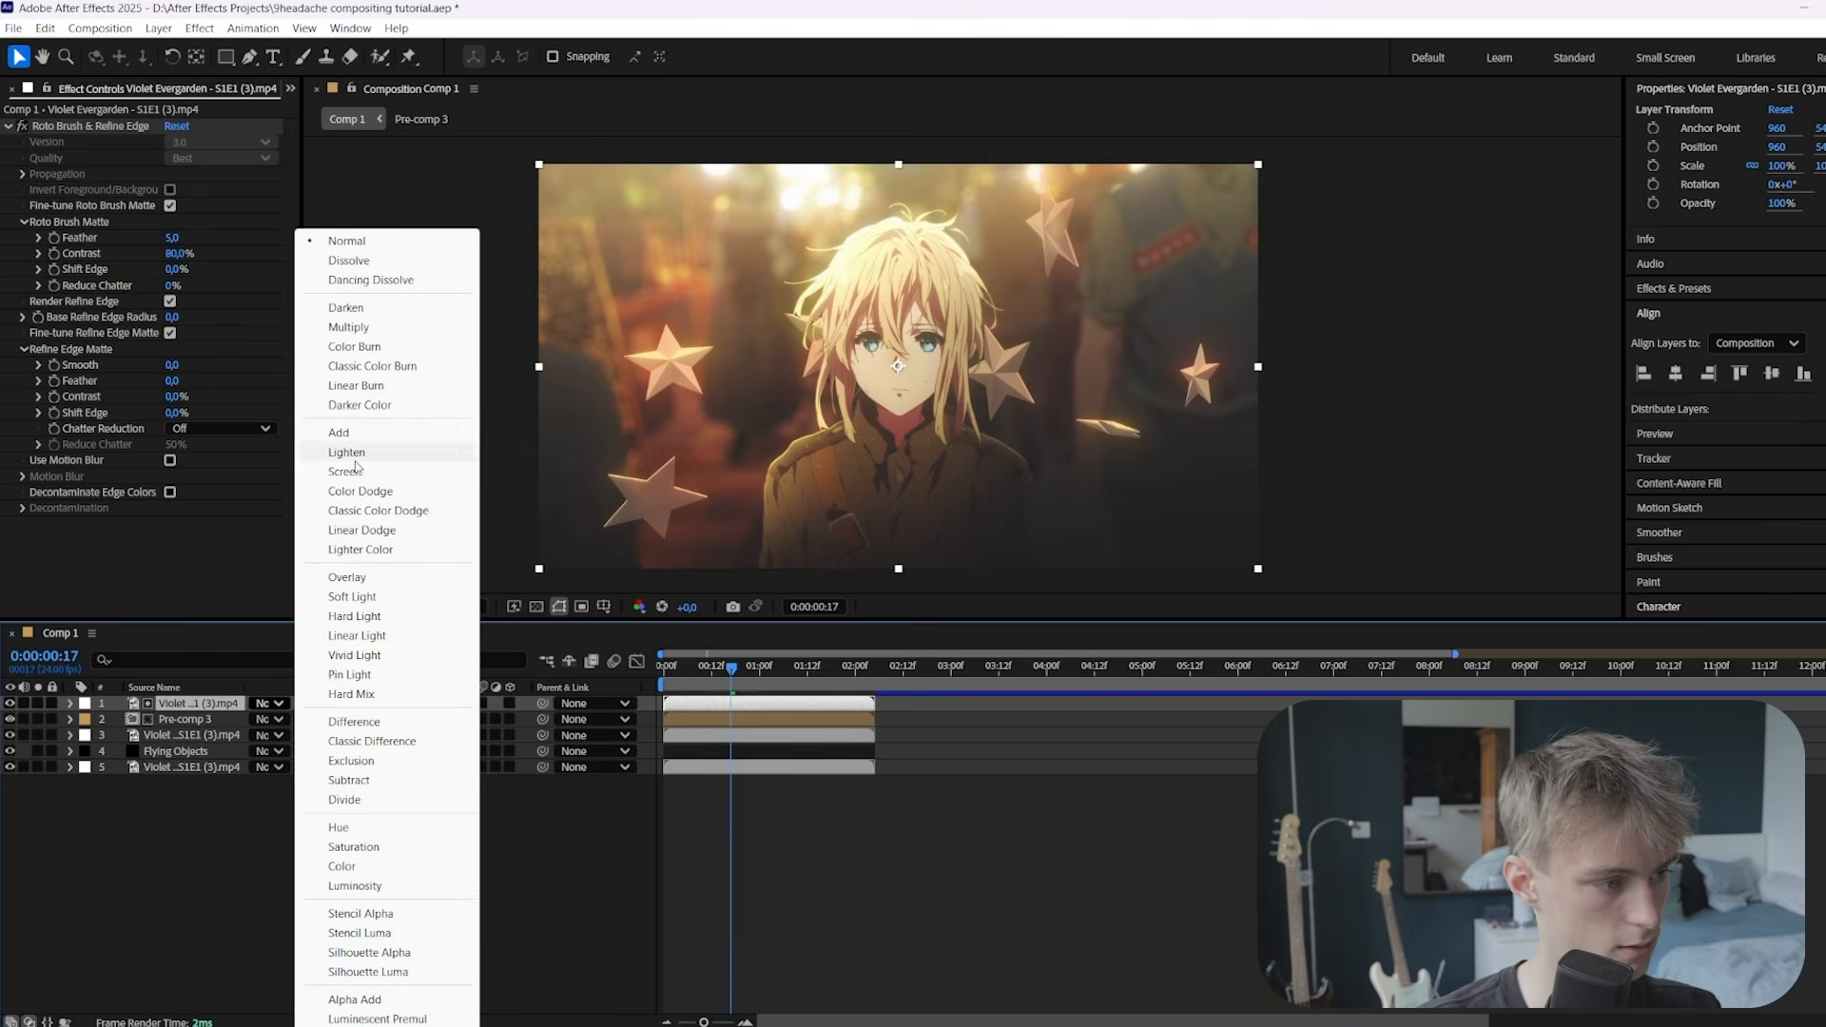
{"action": "left_click", "coordinate": [357, 470]}
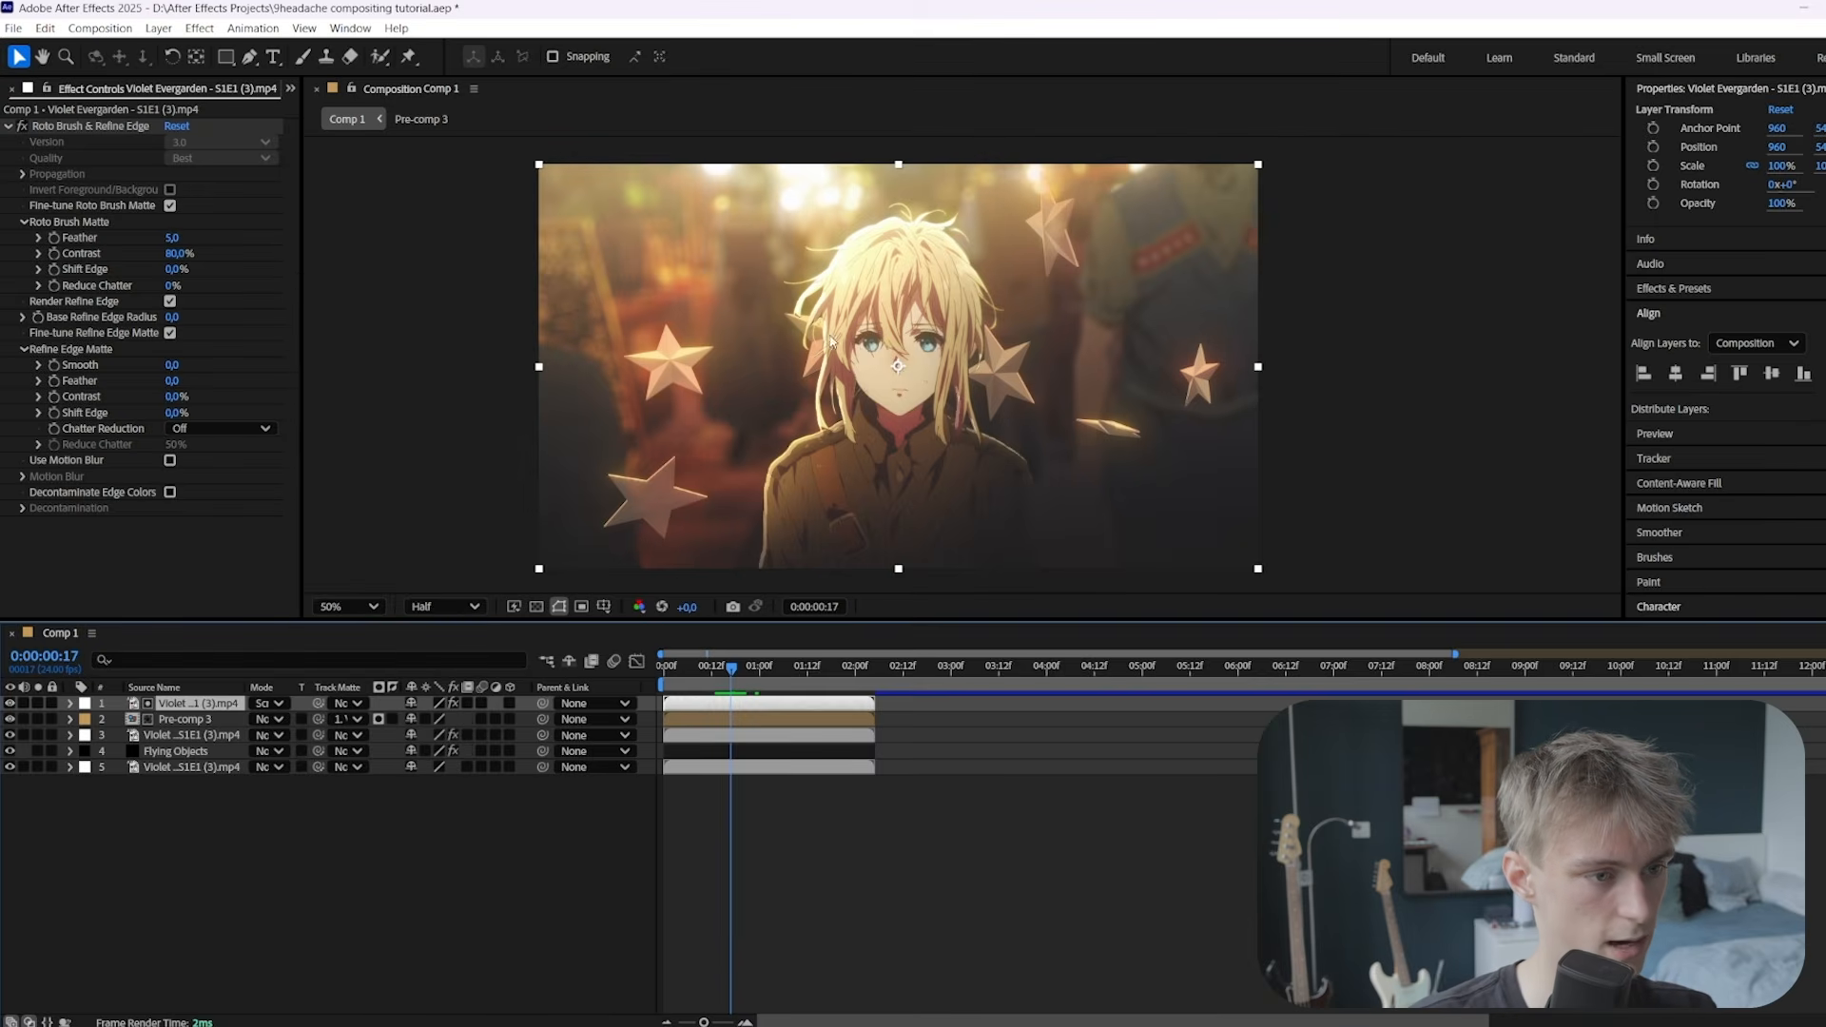
{"action": "left_click", "coordinate": [270, 704]}
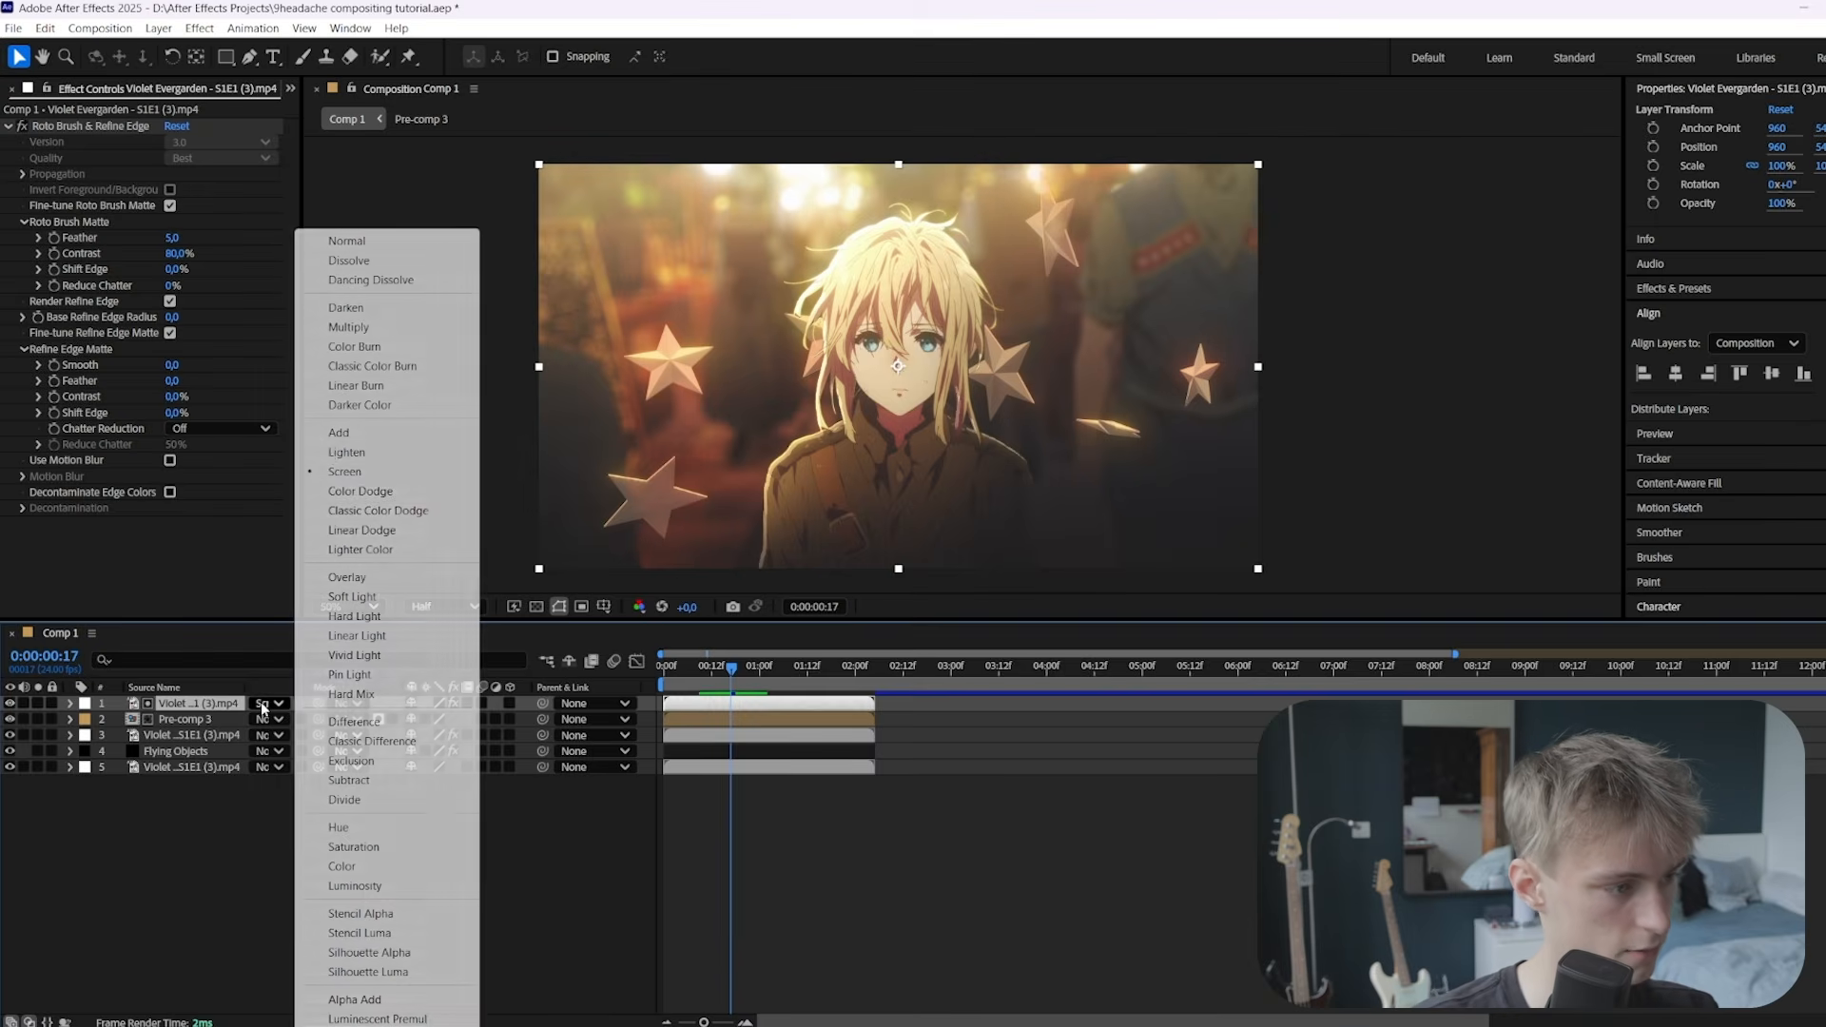
{"action": "left_click", "coordinate": [352, 452]}
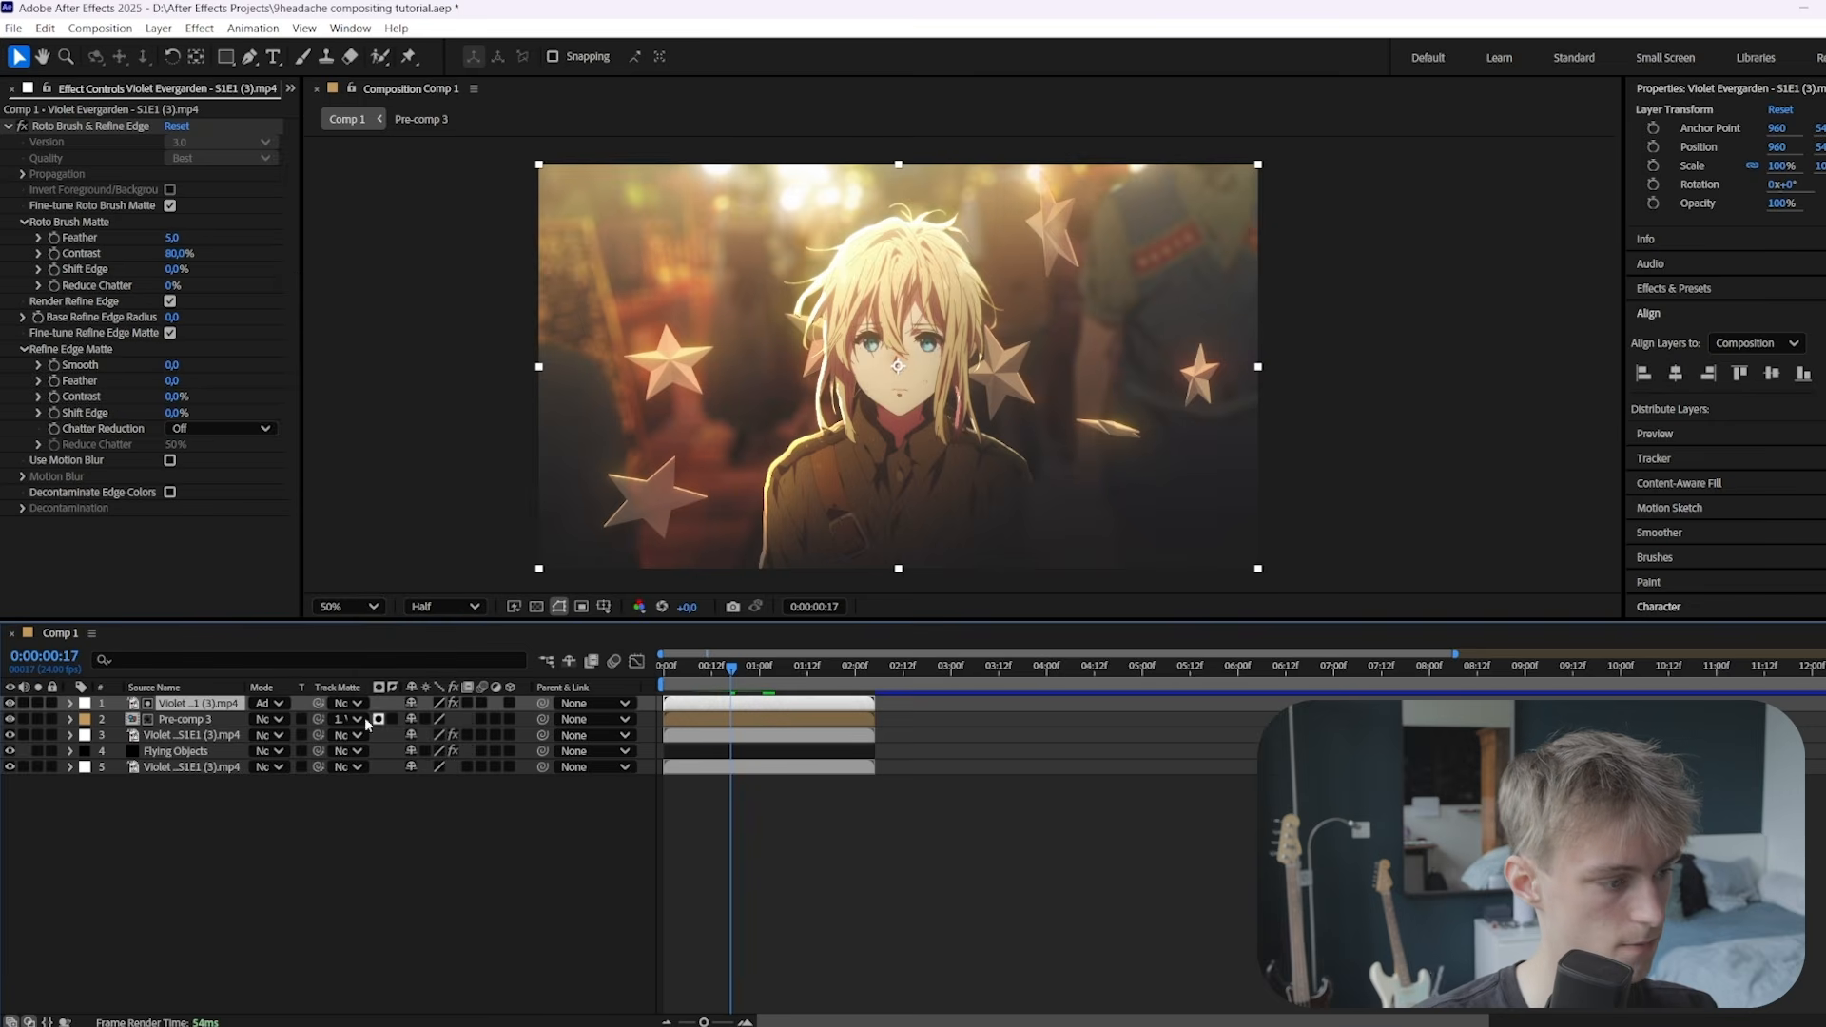
{"action": "left_click", "coordinate": [270, 703]}
{"action": "left_click", "coordinate": [344, 472]}
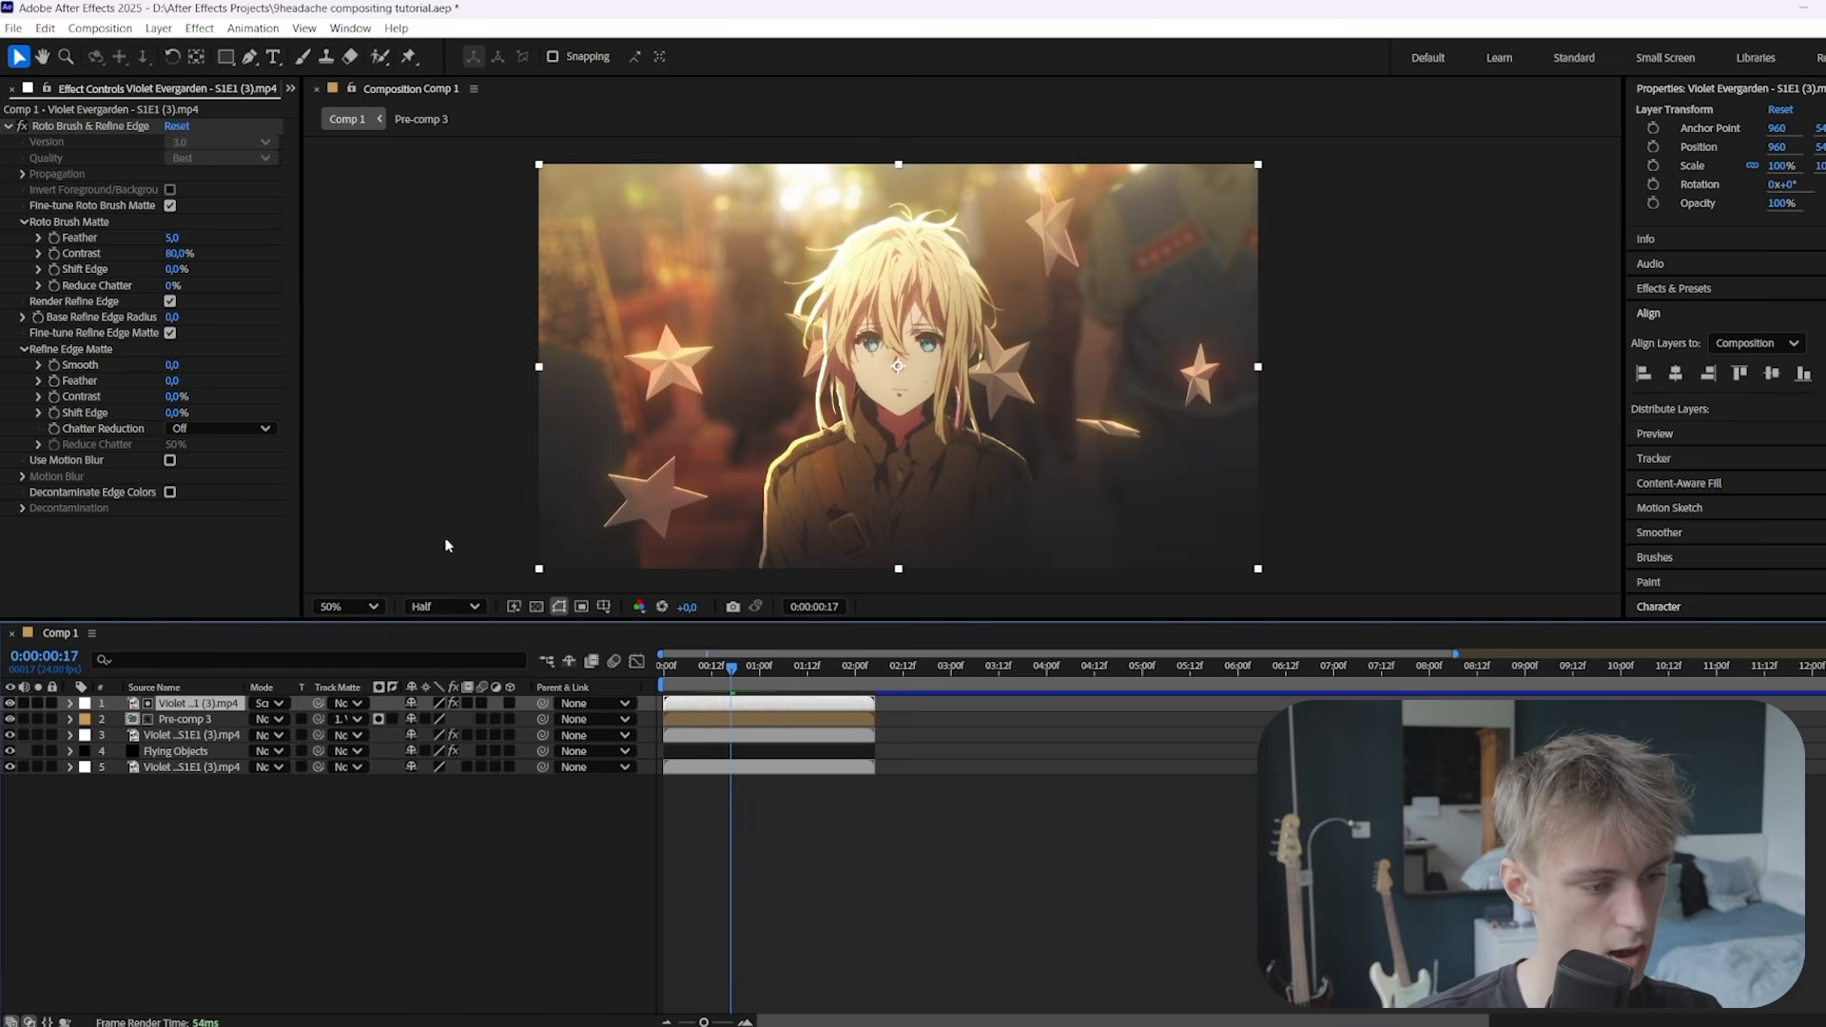
{"action": "left_click", "coordinate": [728, 717]}
Inside Pre-comp 3, apply Lumetri Color to the background footage and raise Exposure
{"action": "double_click", "coordinate": [720, 716]}
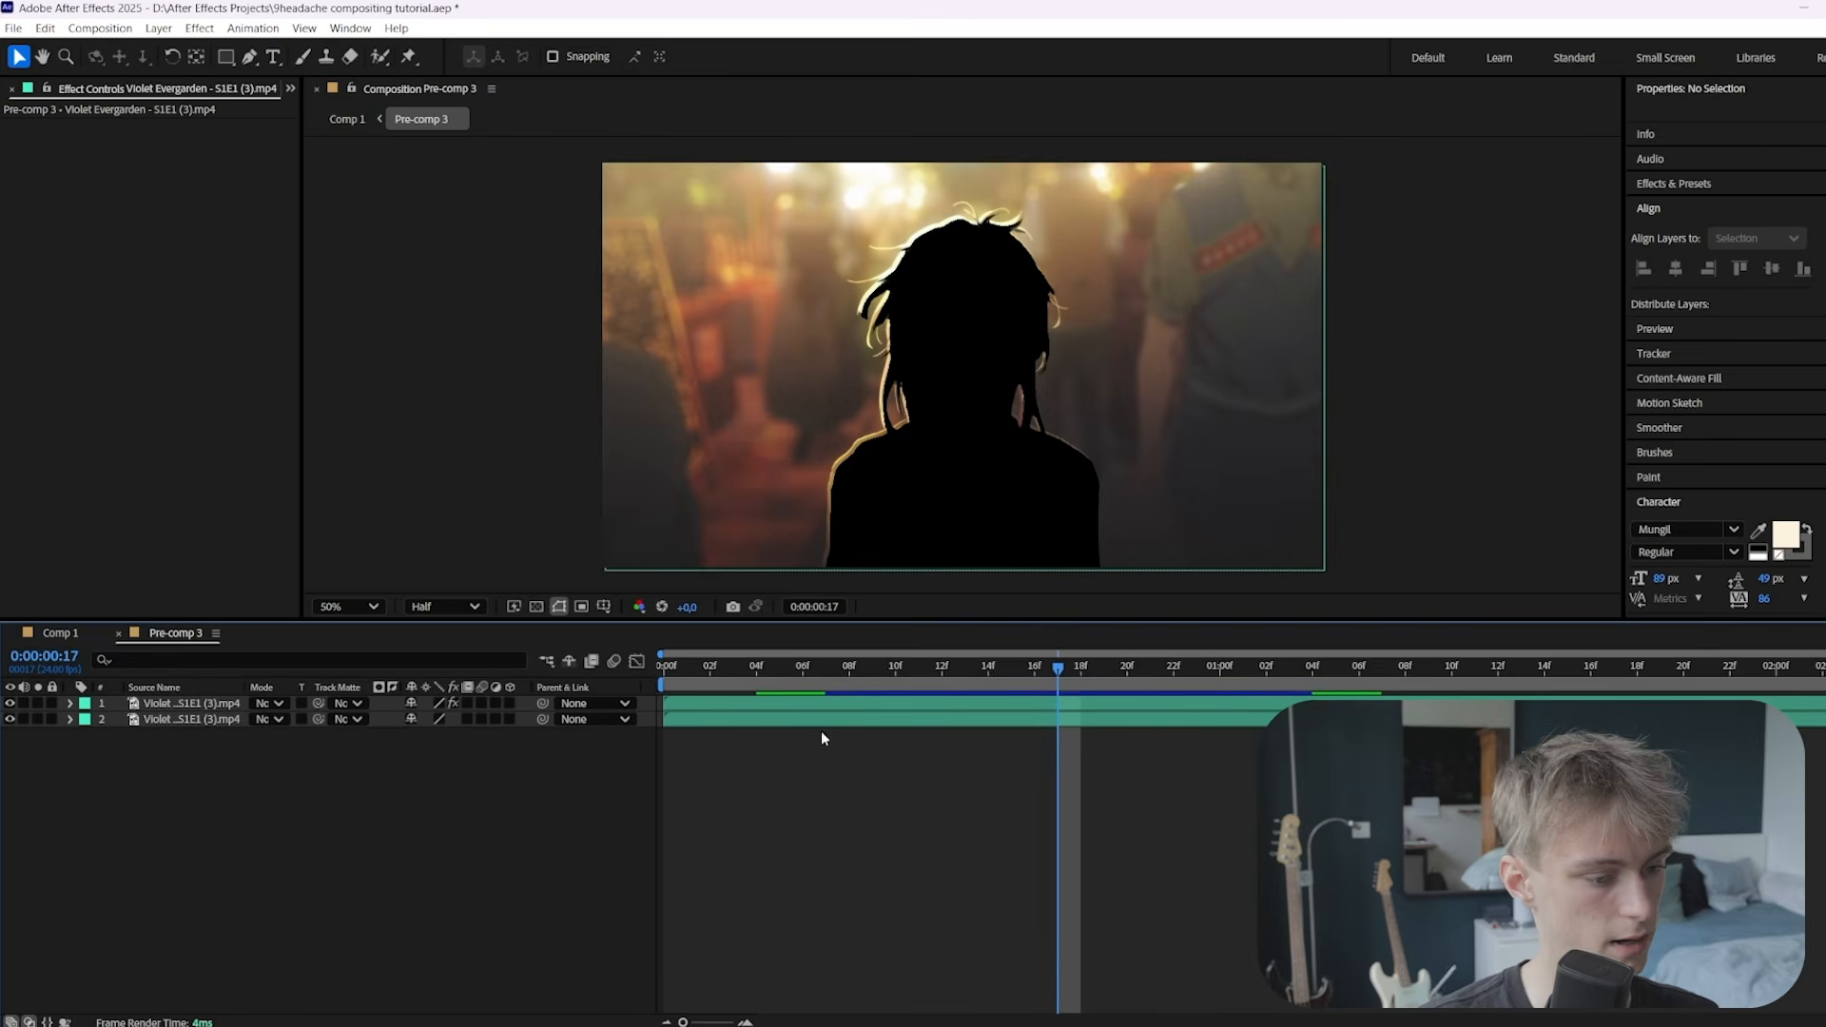
{"action": "left_click", "coordinate": [773, 719]}
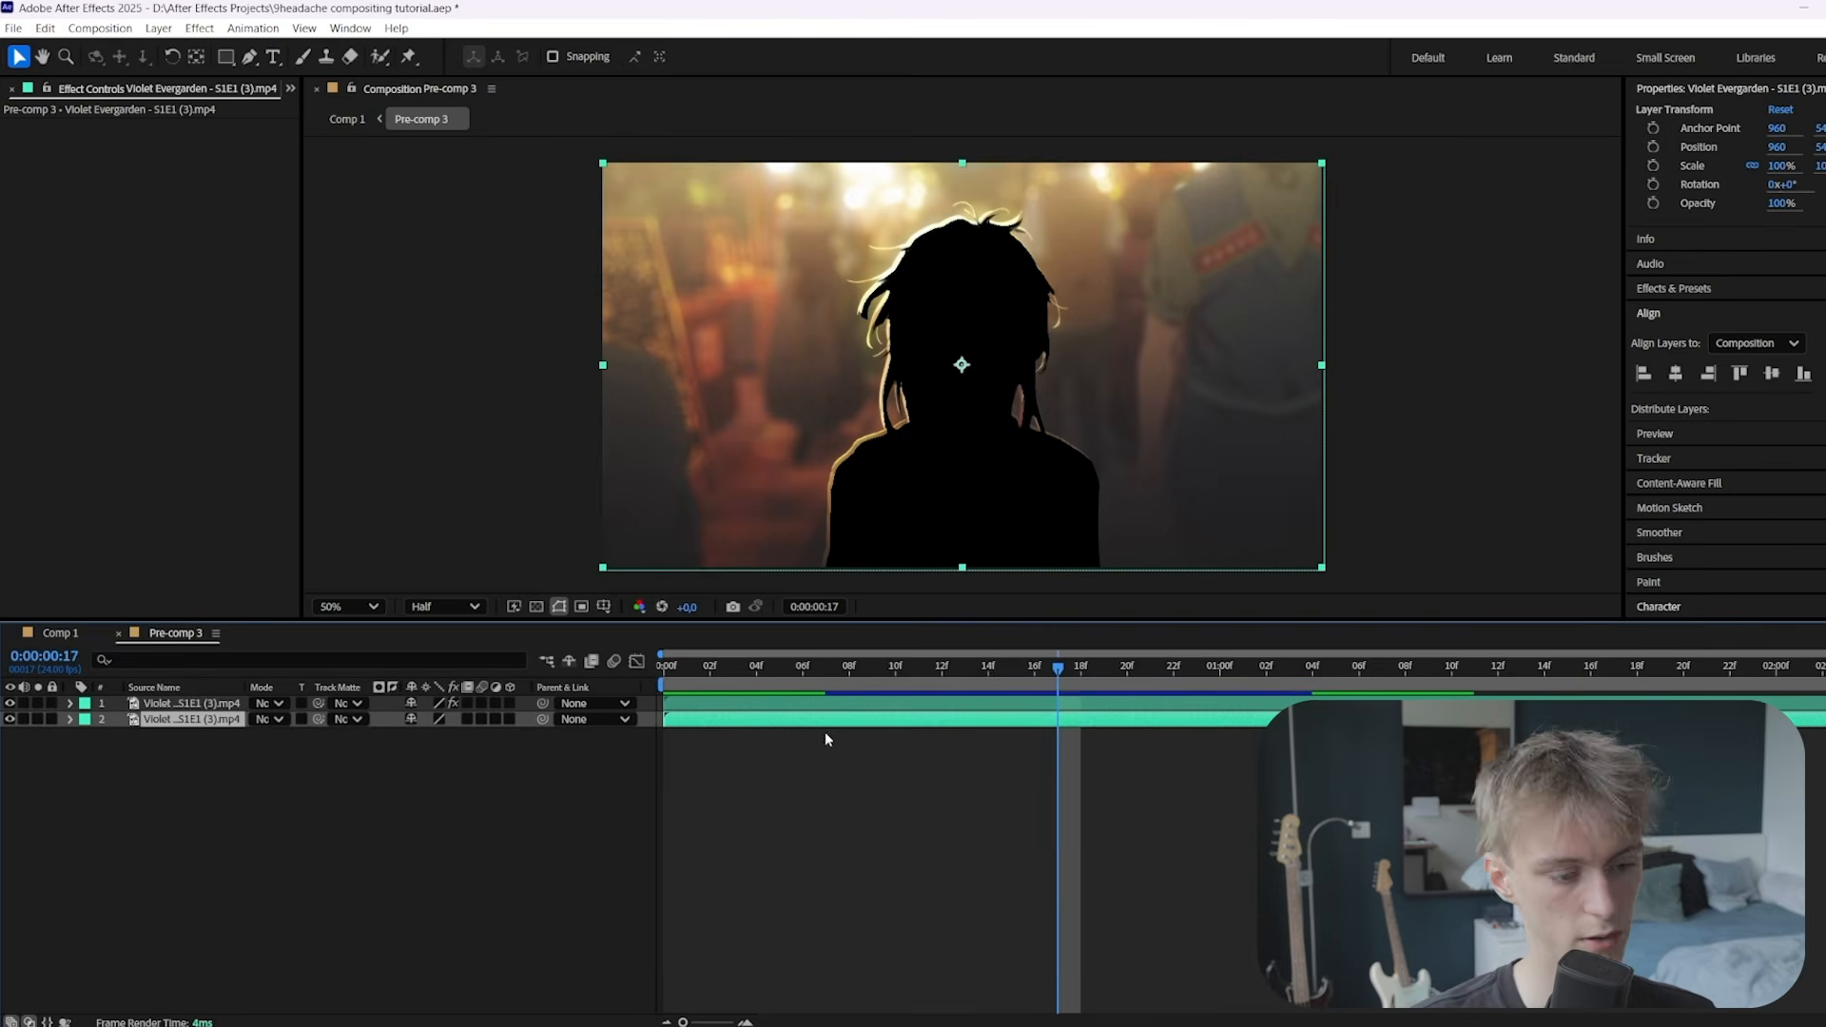
{"action": "key", "text": "ctrl+space"}
{"action": "type", "text": "lum"}
{"action": "key", "text": "Return"}
{"action": "left_click", "coordinate": [24, 143]}
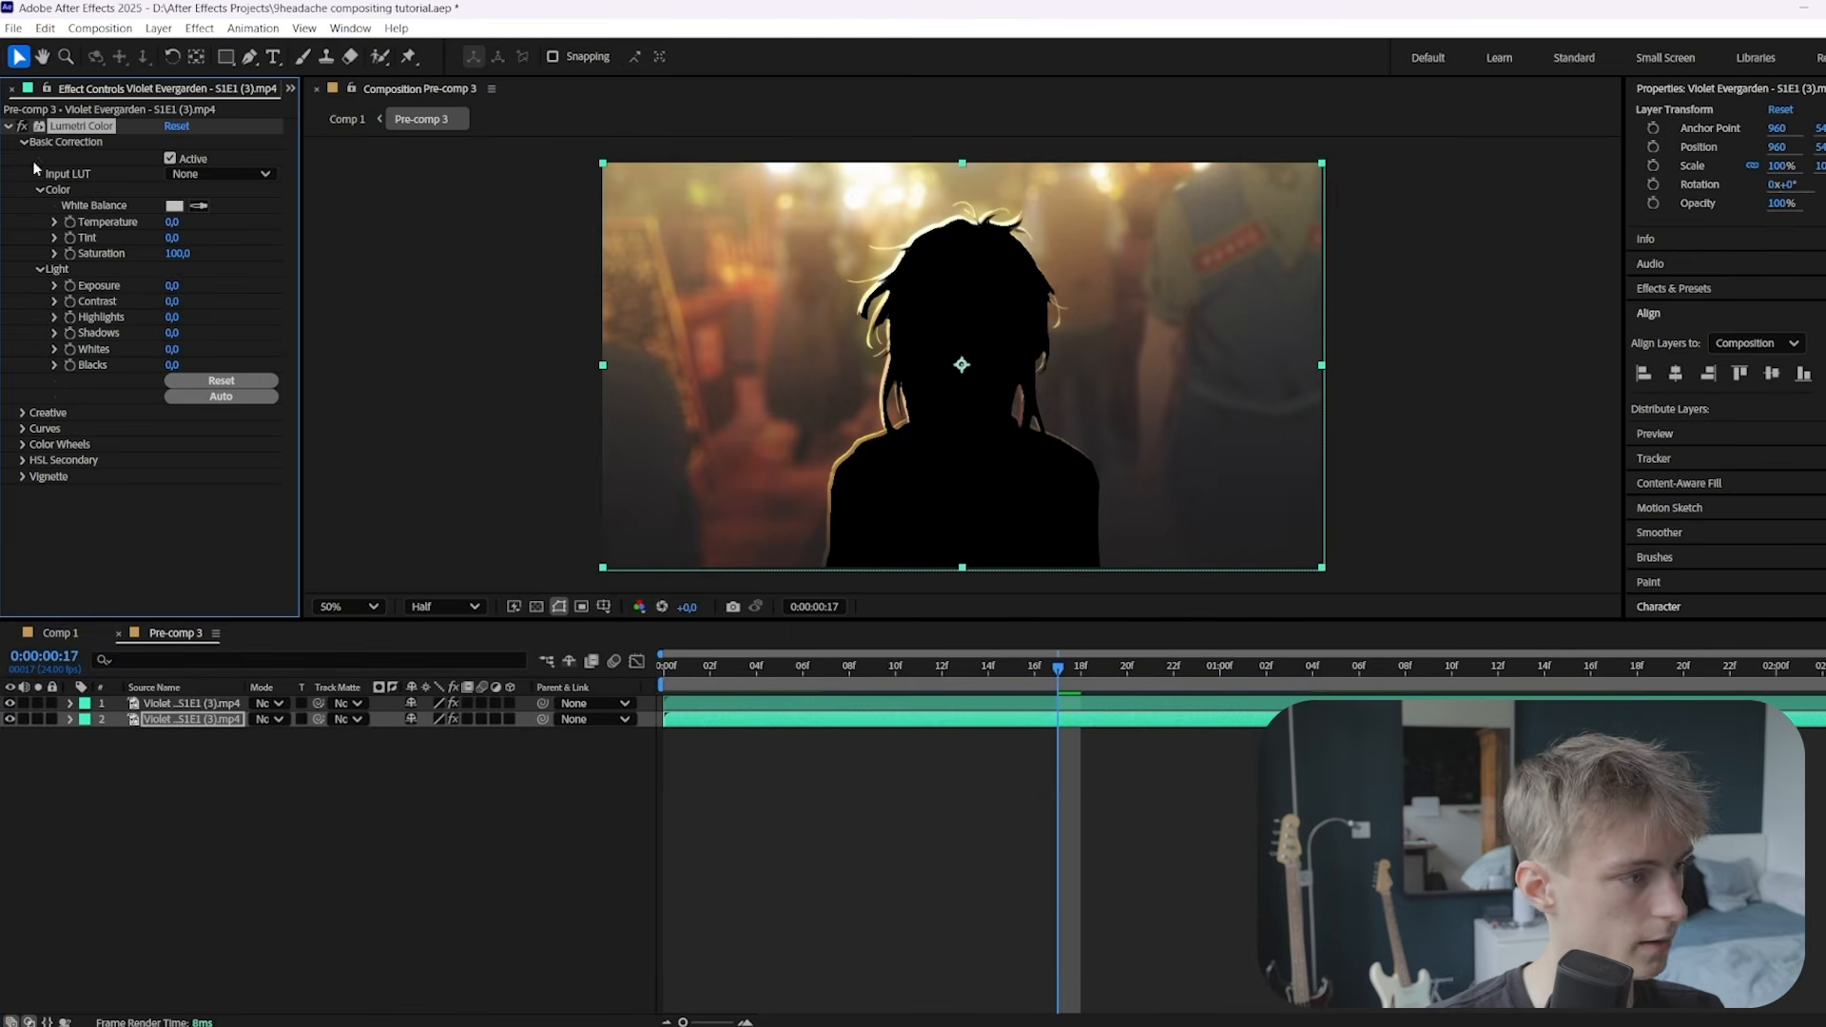
{"action": "left_click_drag", "start_coordinate": [173, 285], "coordinate": [184, 285]}
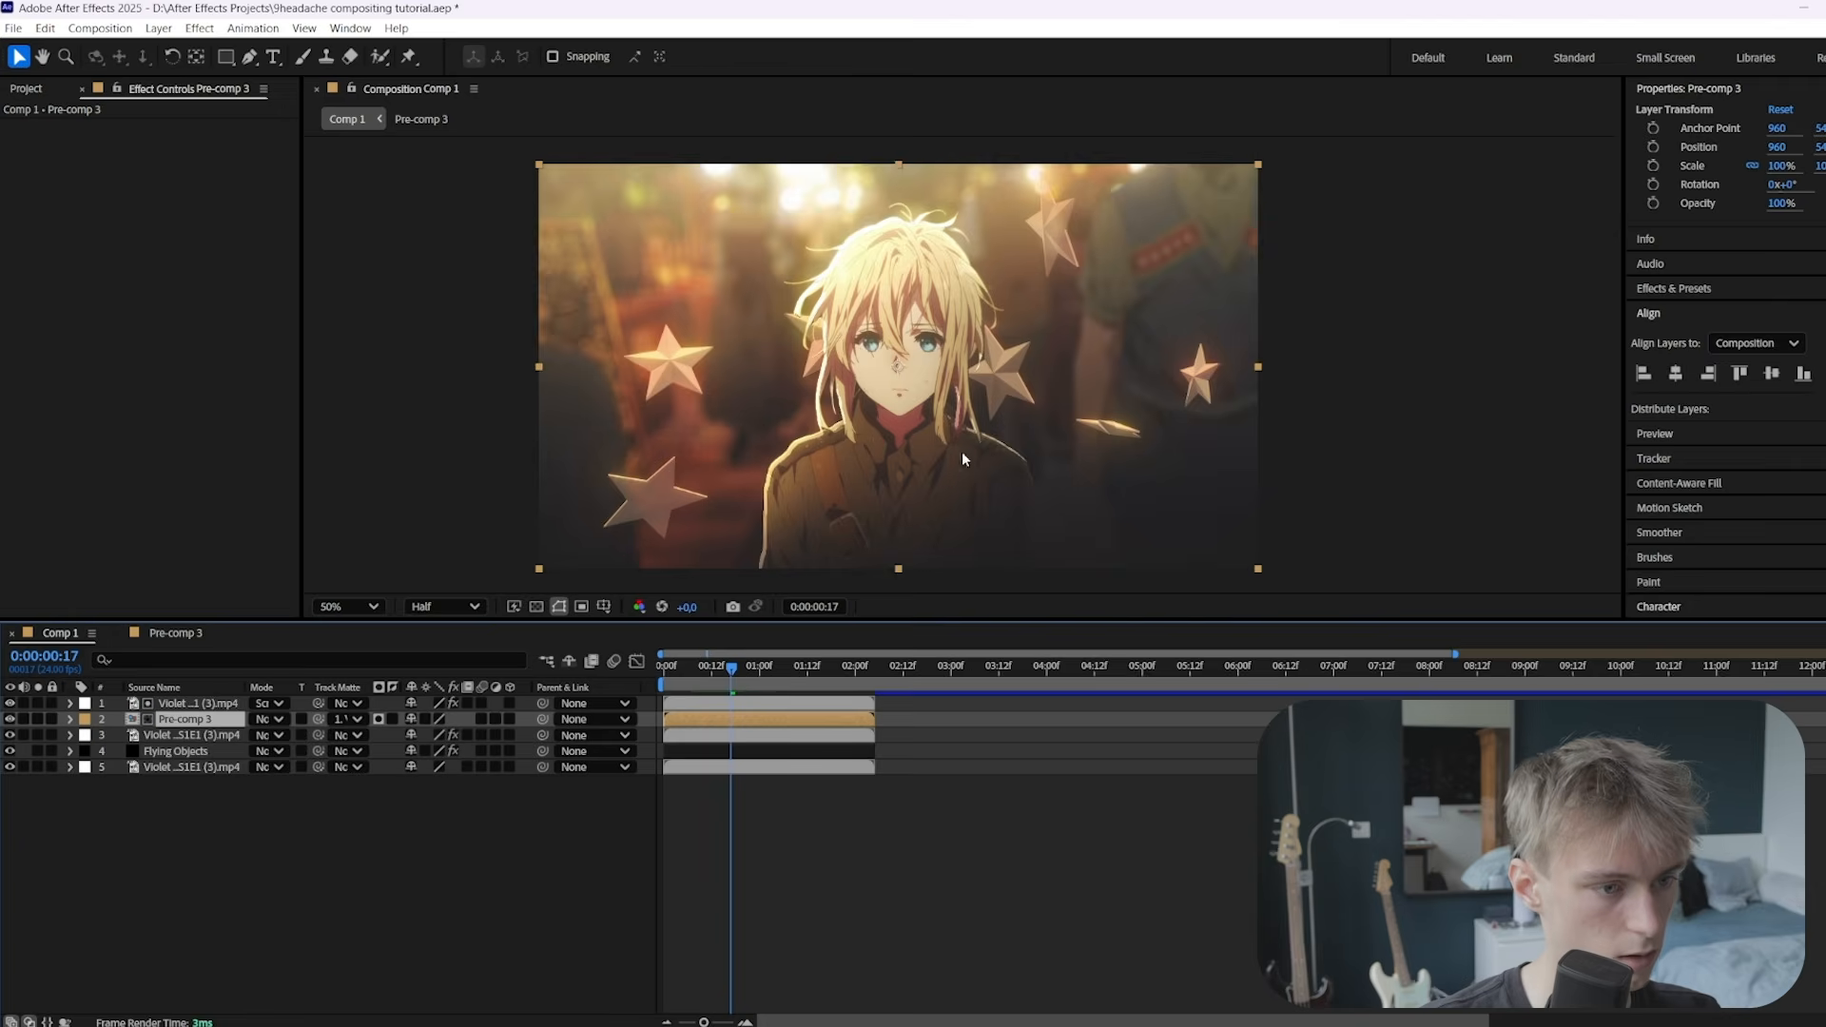
{"action": "scroll", "coordinate": [963, 454], "scroll_direction": "down", "scroll_amount": 2}
Add the Fire Effect clip to Comp 1, shift it earlier, set Screen mode and place it below the Violet layers
{"action": "scroll", "coordinate": [956, 352], "scroll_direction": "up", "scroll_amount": 2}
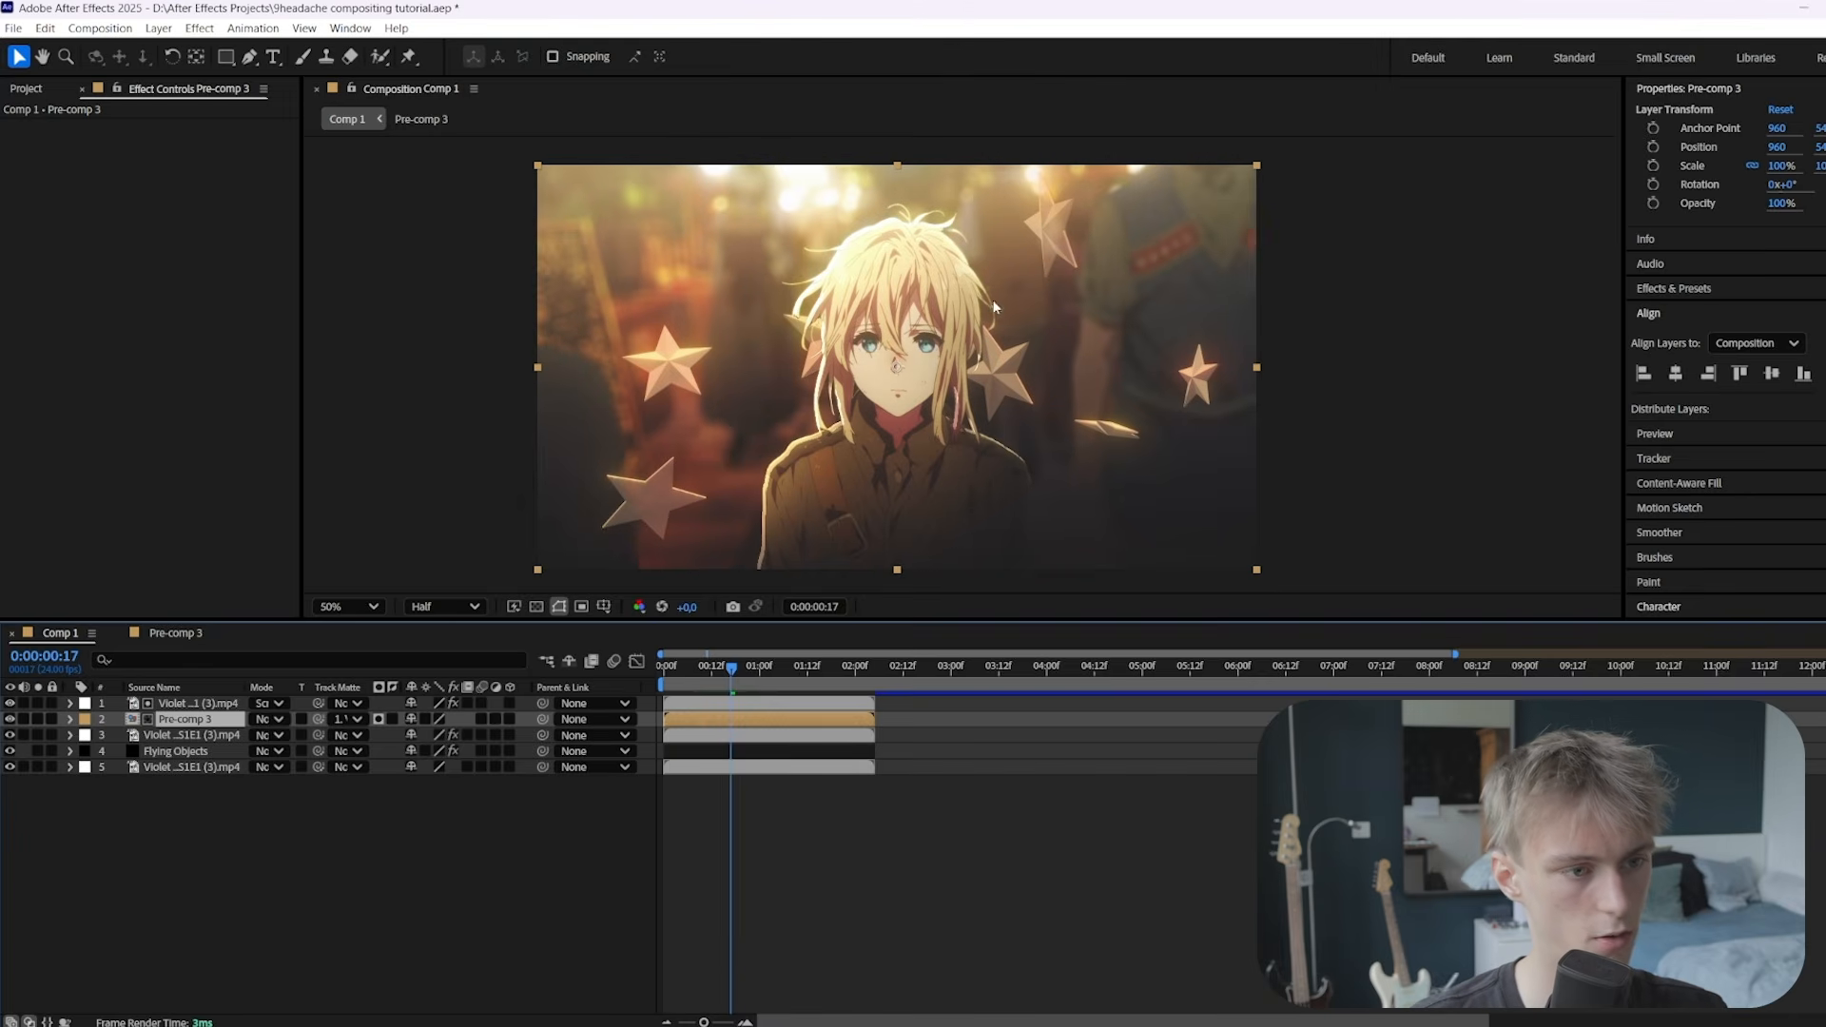
{"action": "left_click", "coordinate": [488, 979]}
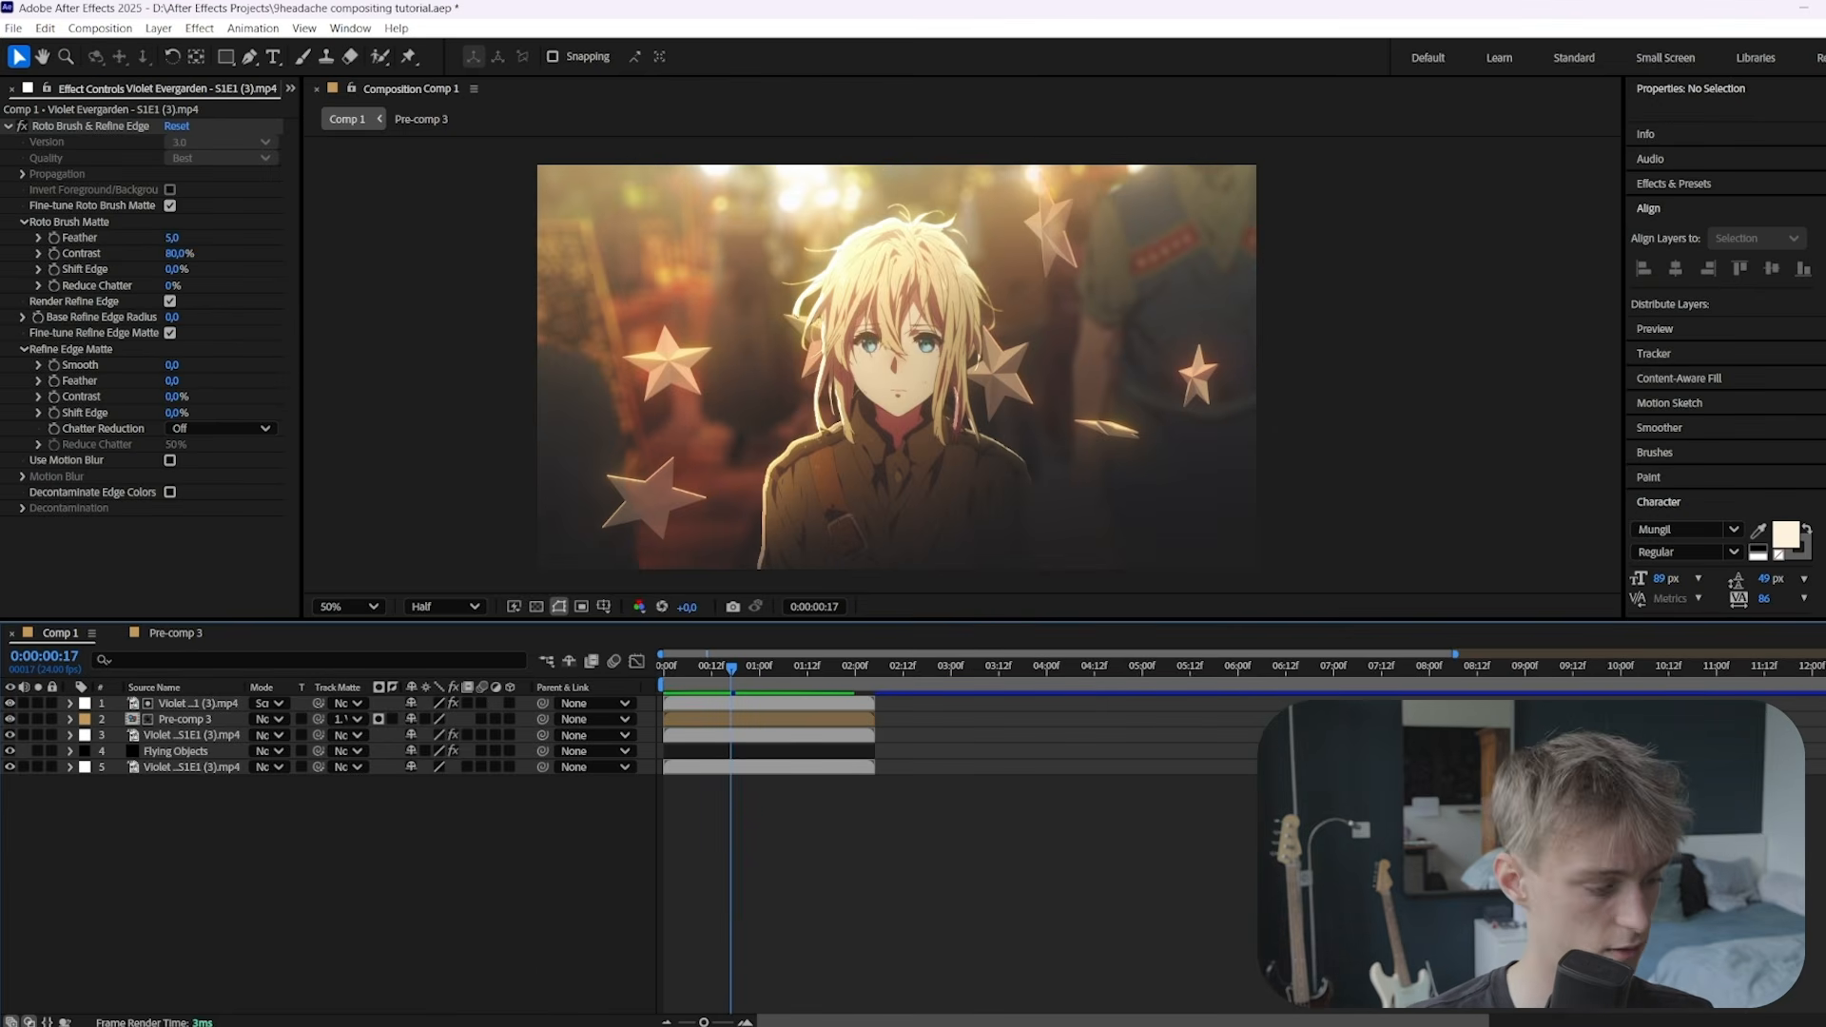
{"action": "key", "text": "alt+Tab"}
{"action": "left_click_drag", "start_coordinate": [1218, 552], "coordinate": [448, 737]}
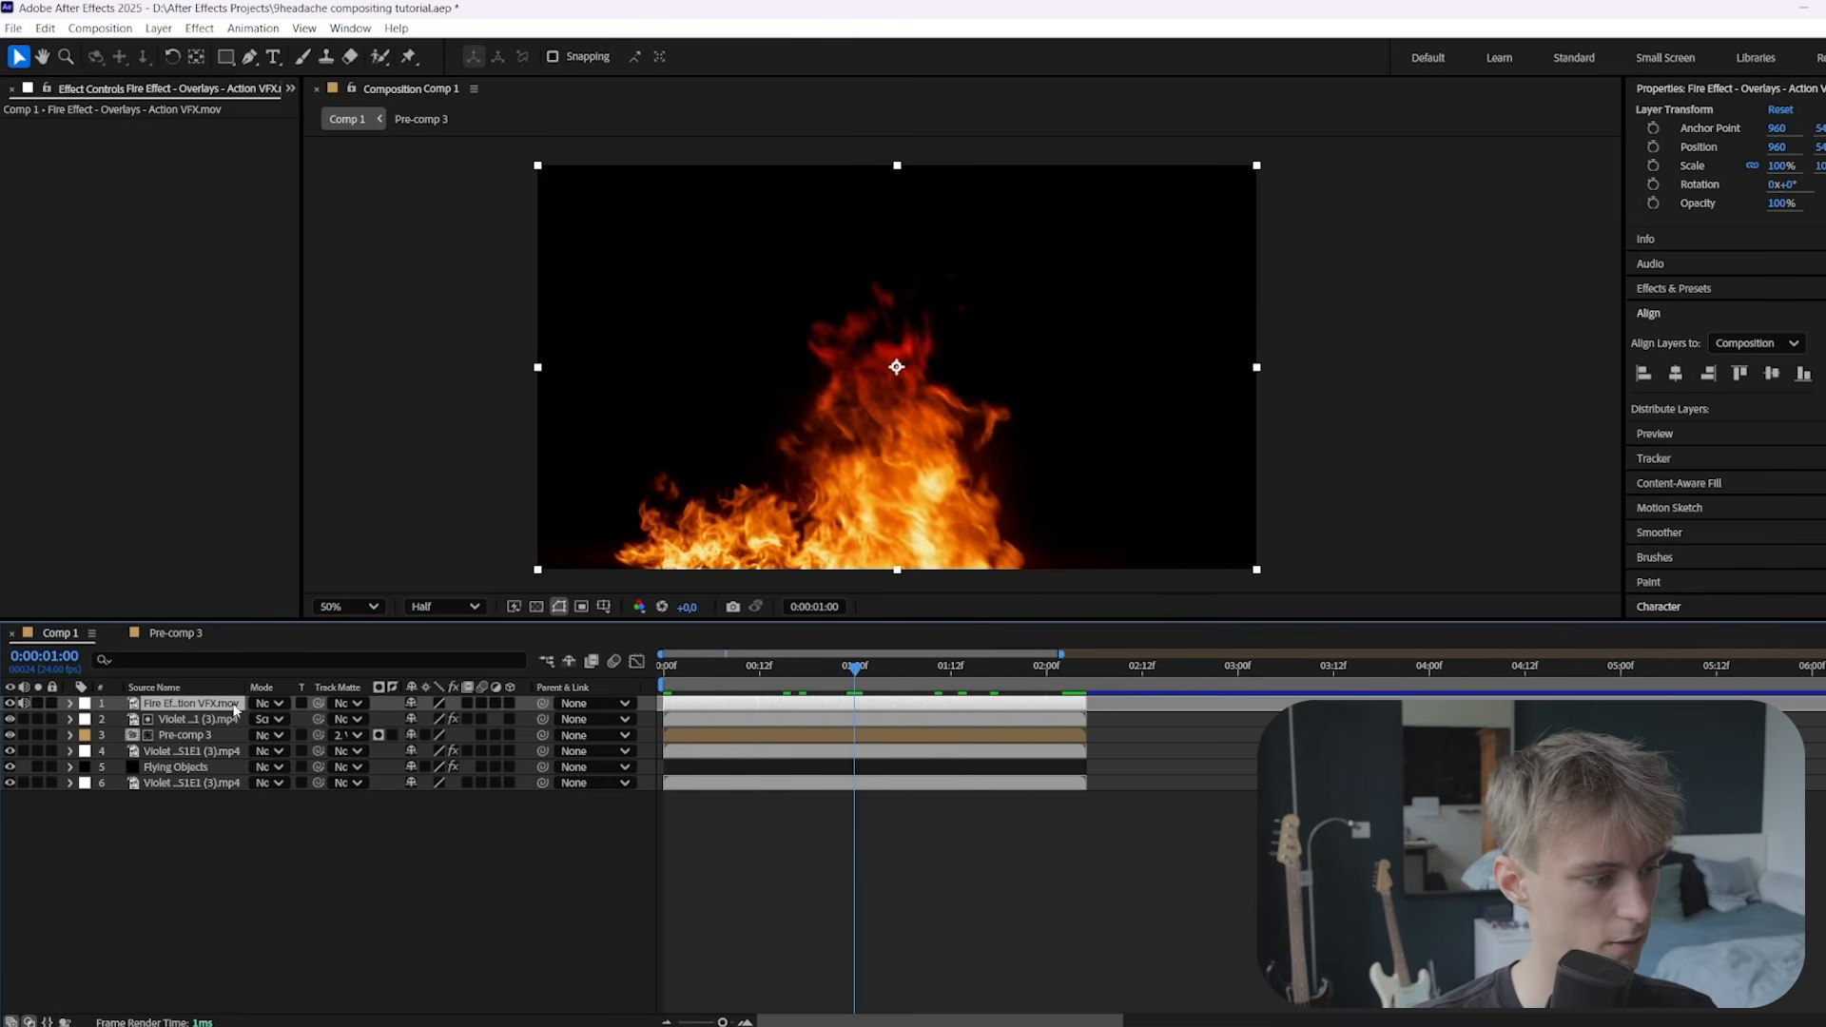
{"action": "left_click", "coordinate": [277, 706]}
{"action": "left_click", "coordinate": [347, 472]}
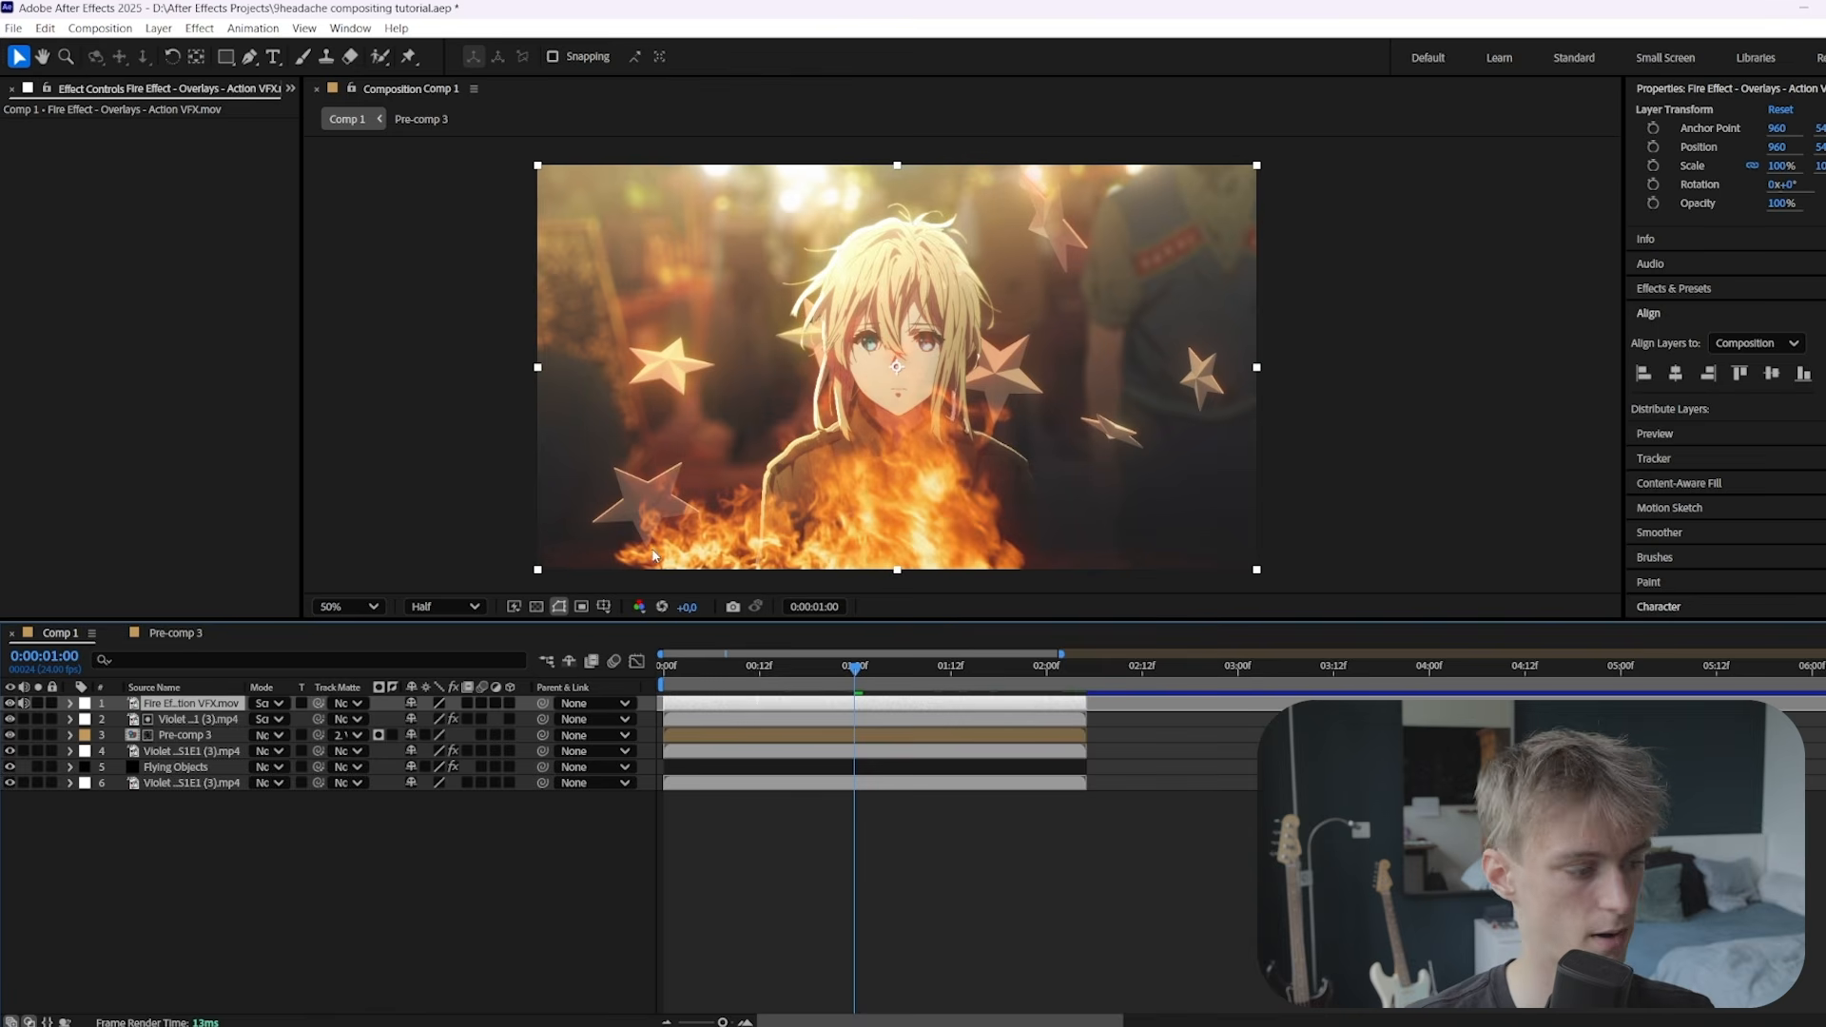
{"action": "left_click_drag", "start_coordinate": [205, 708], "coordinate": [214, 760]}
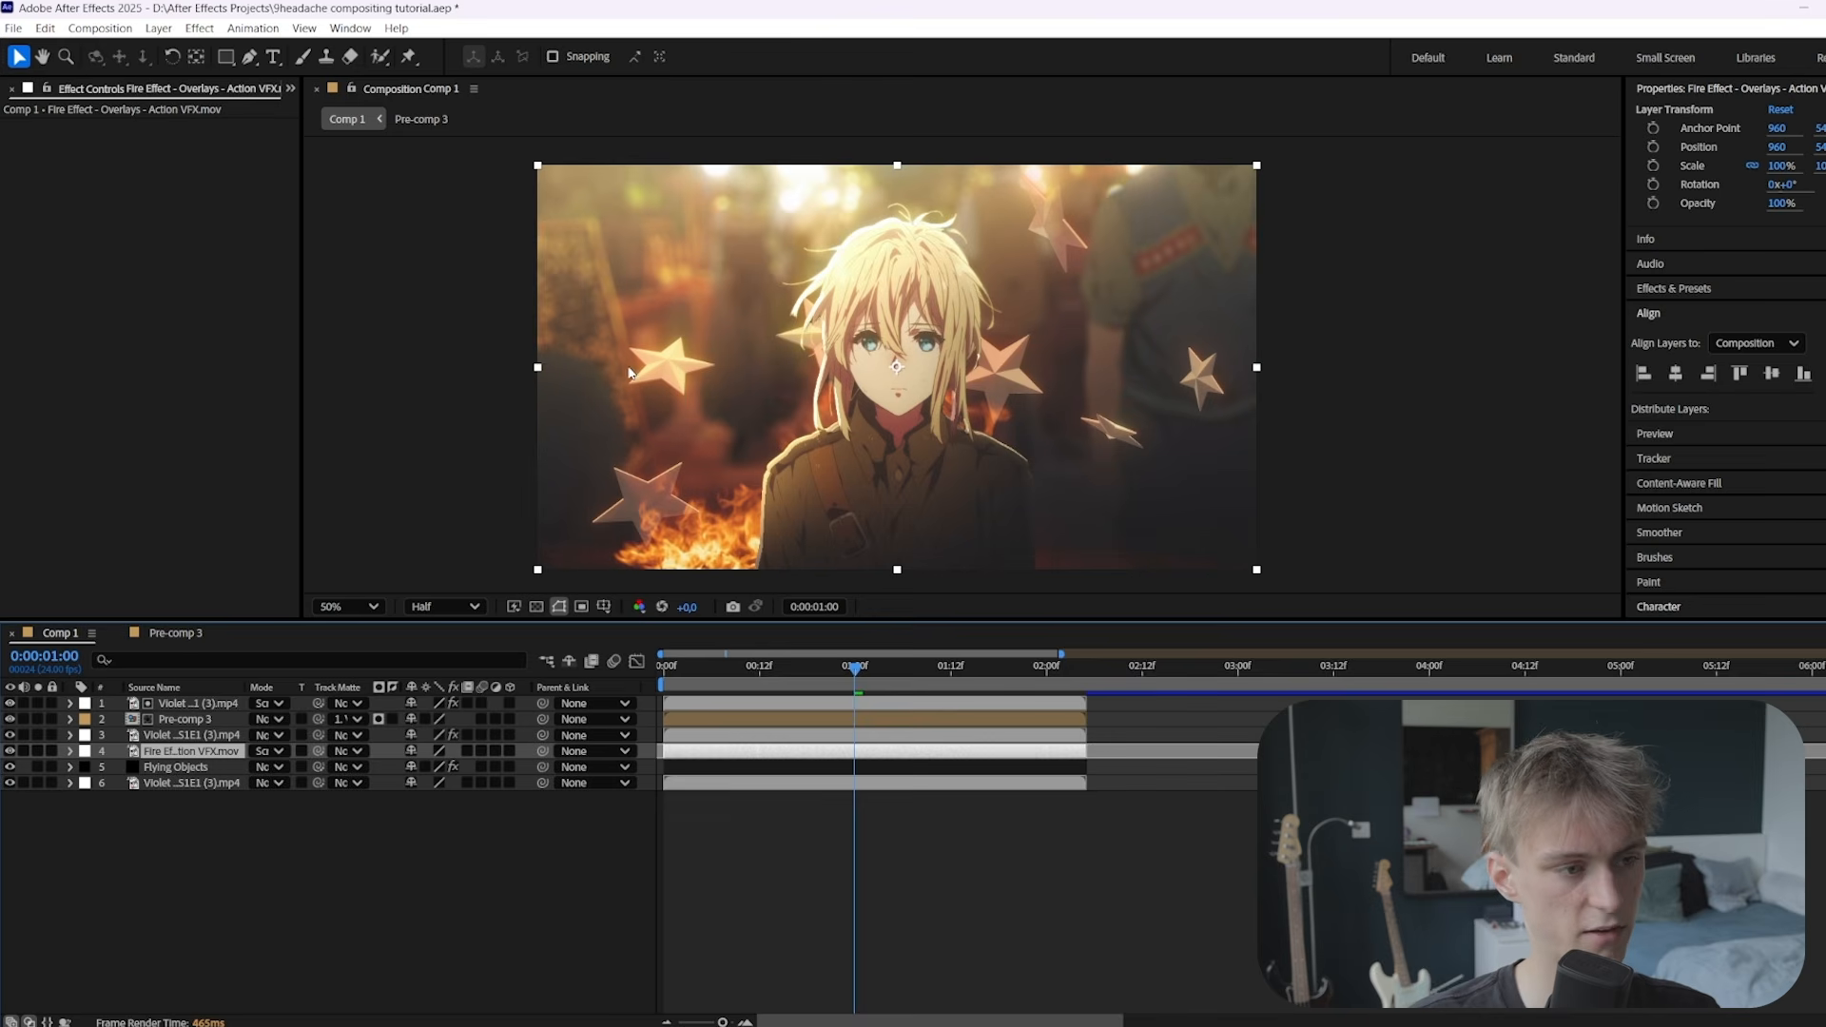
Apply Camera Lens Blur to the fire layer with a Blur Radius of 10
{"action": "key", "text": "ctrl+space"}
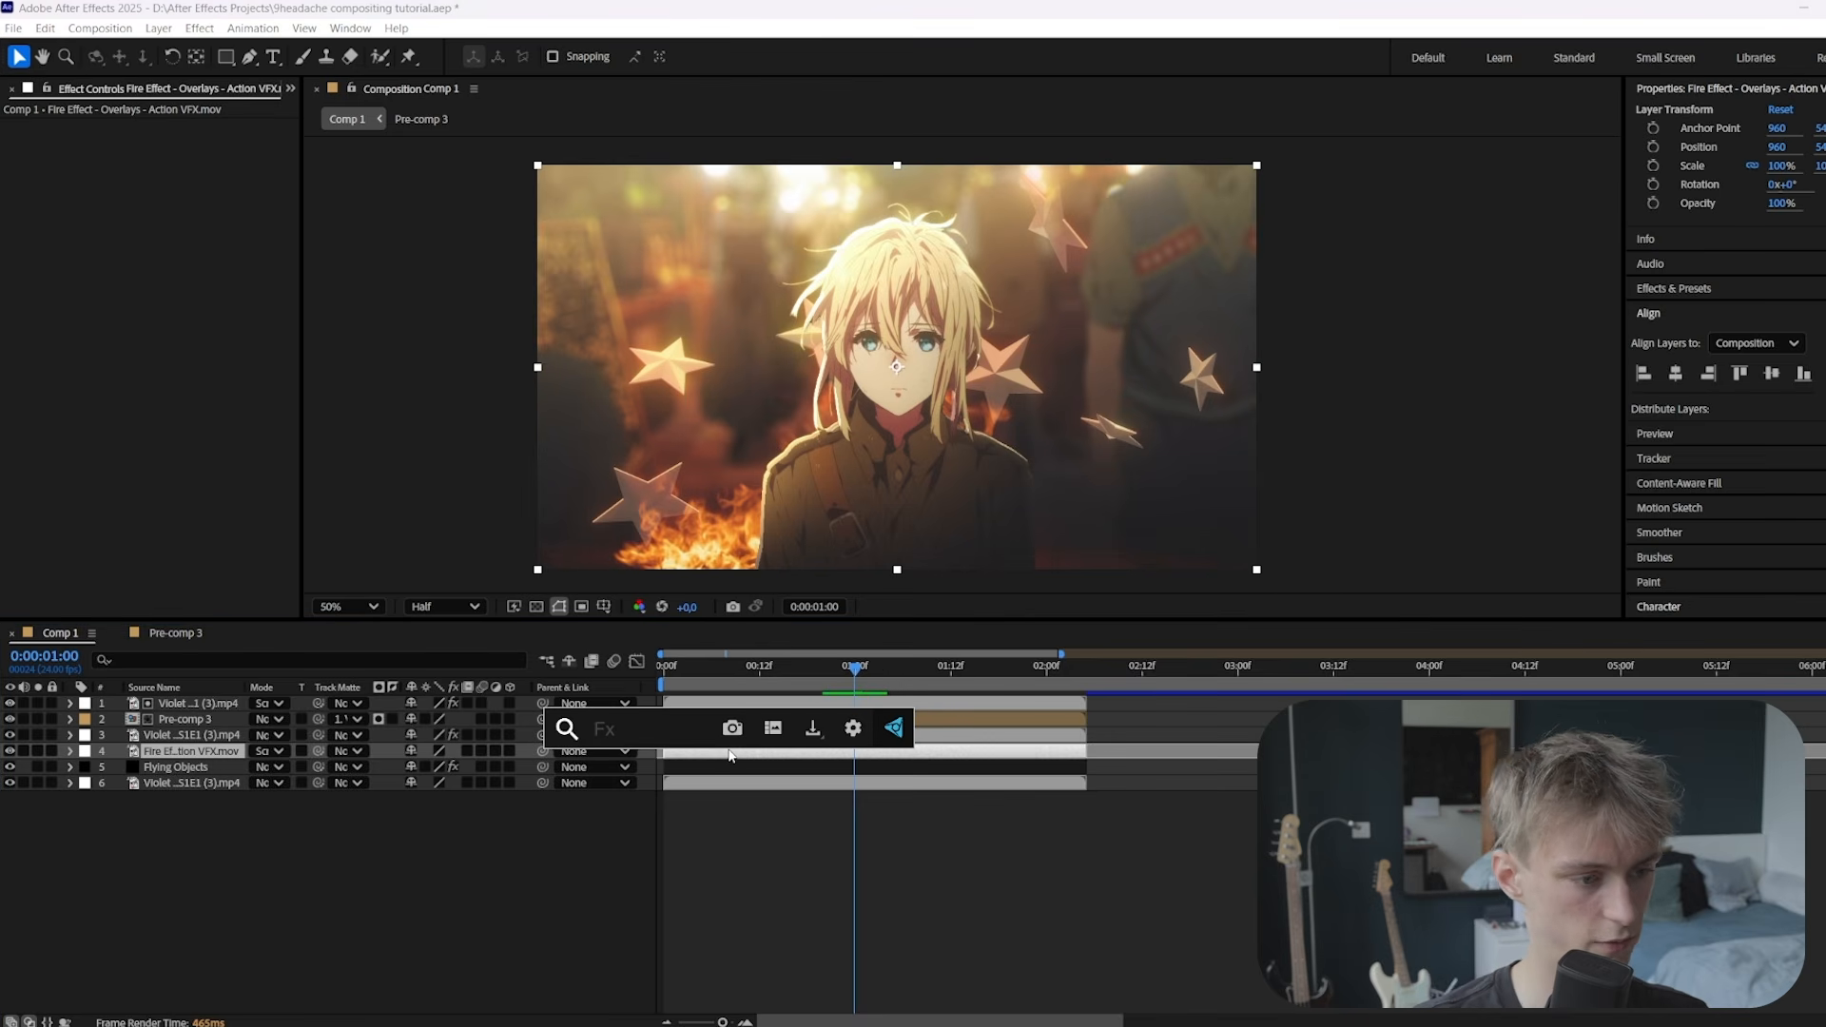
{"action": "type", "text": "camera"}
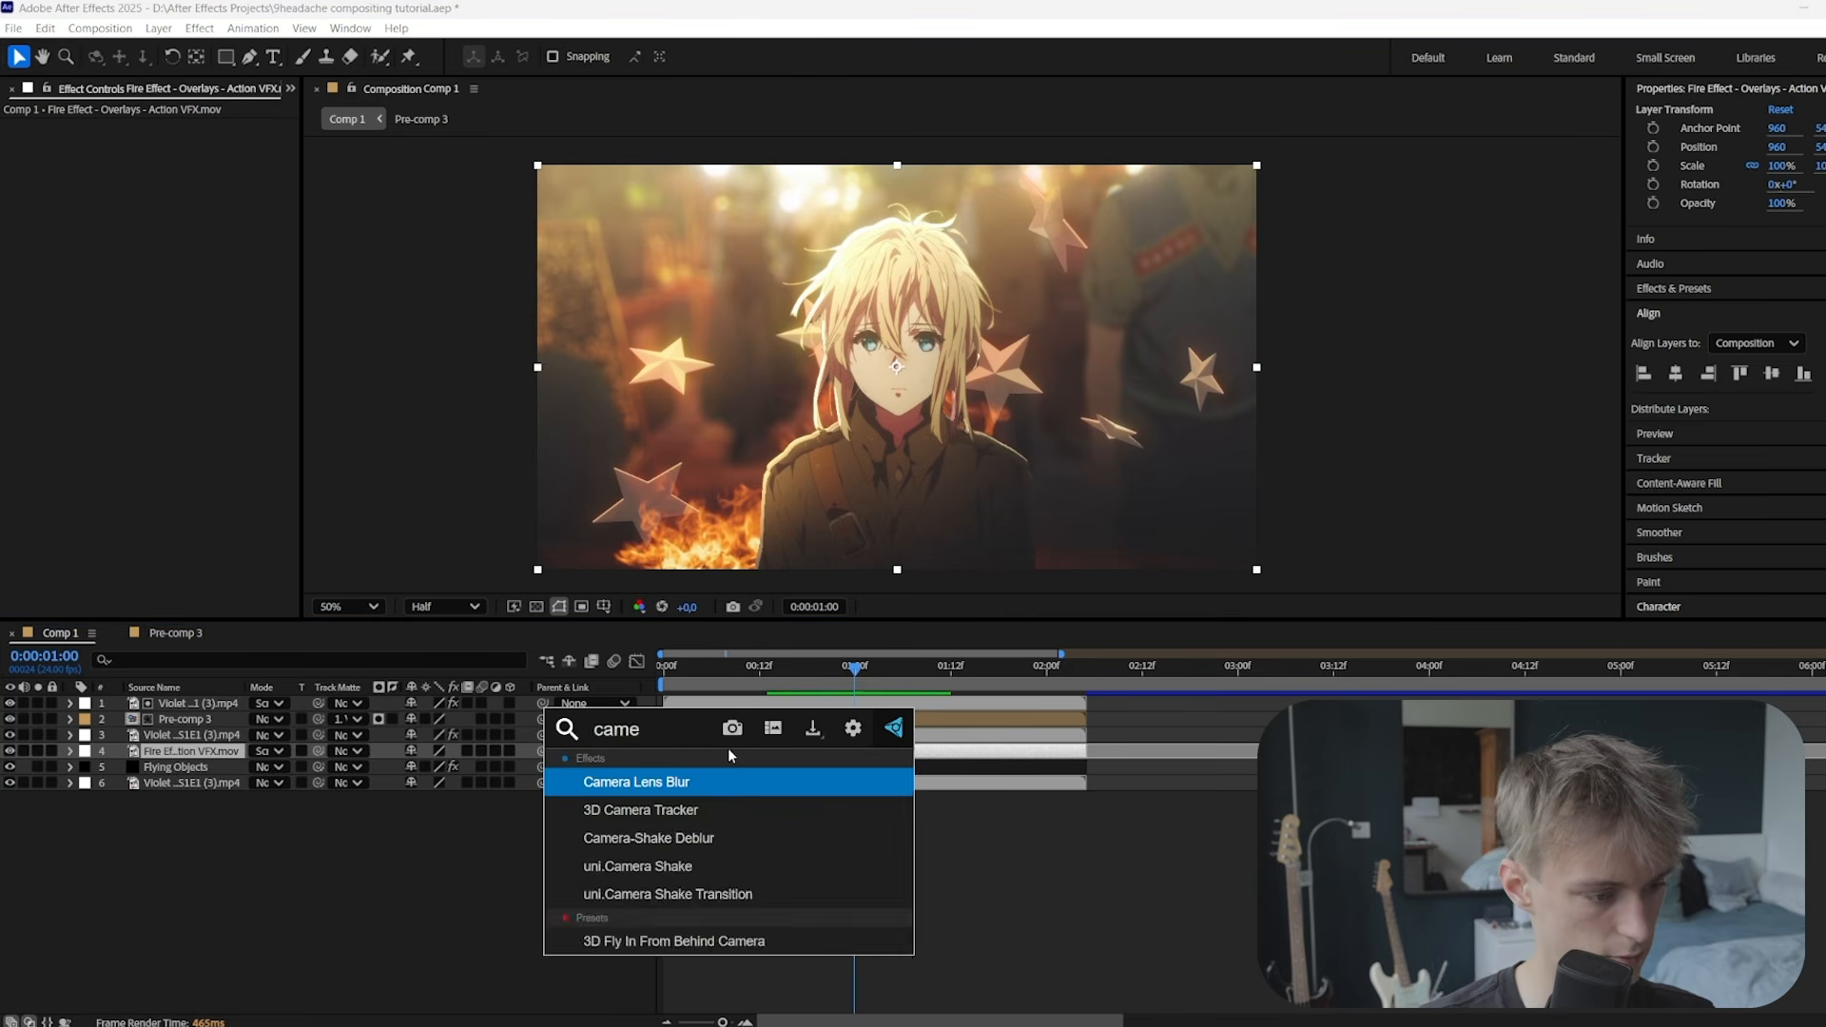
{"action": "key", "text": "Return"}
{"action": "left_click", "coordinate": [173, 140]}
{"action": "type", "text": "10"}
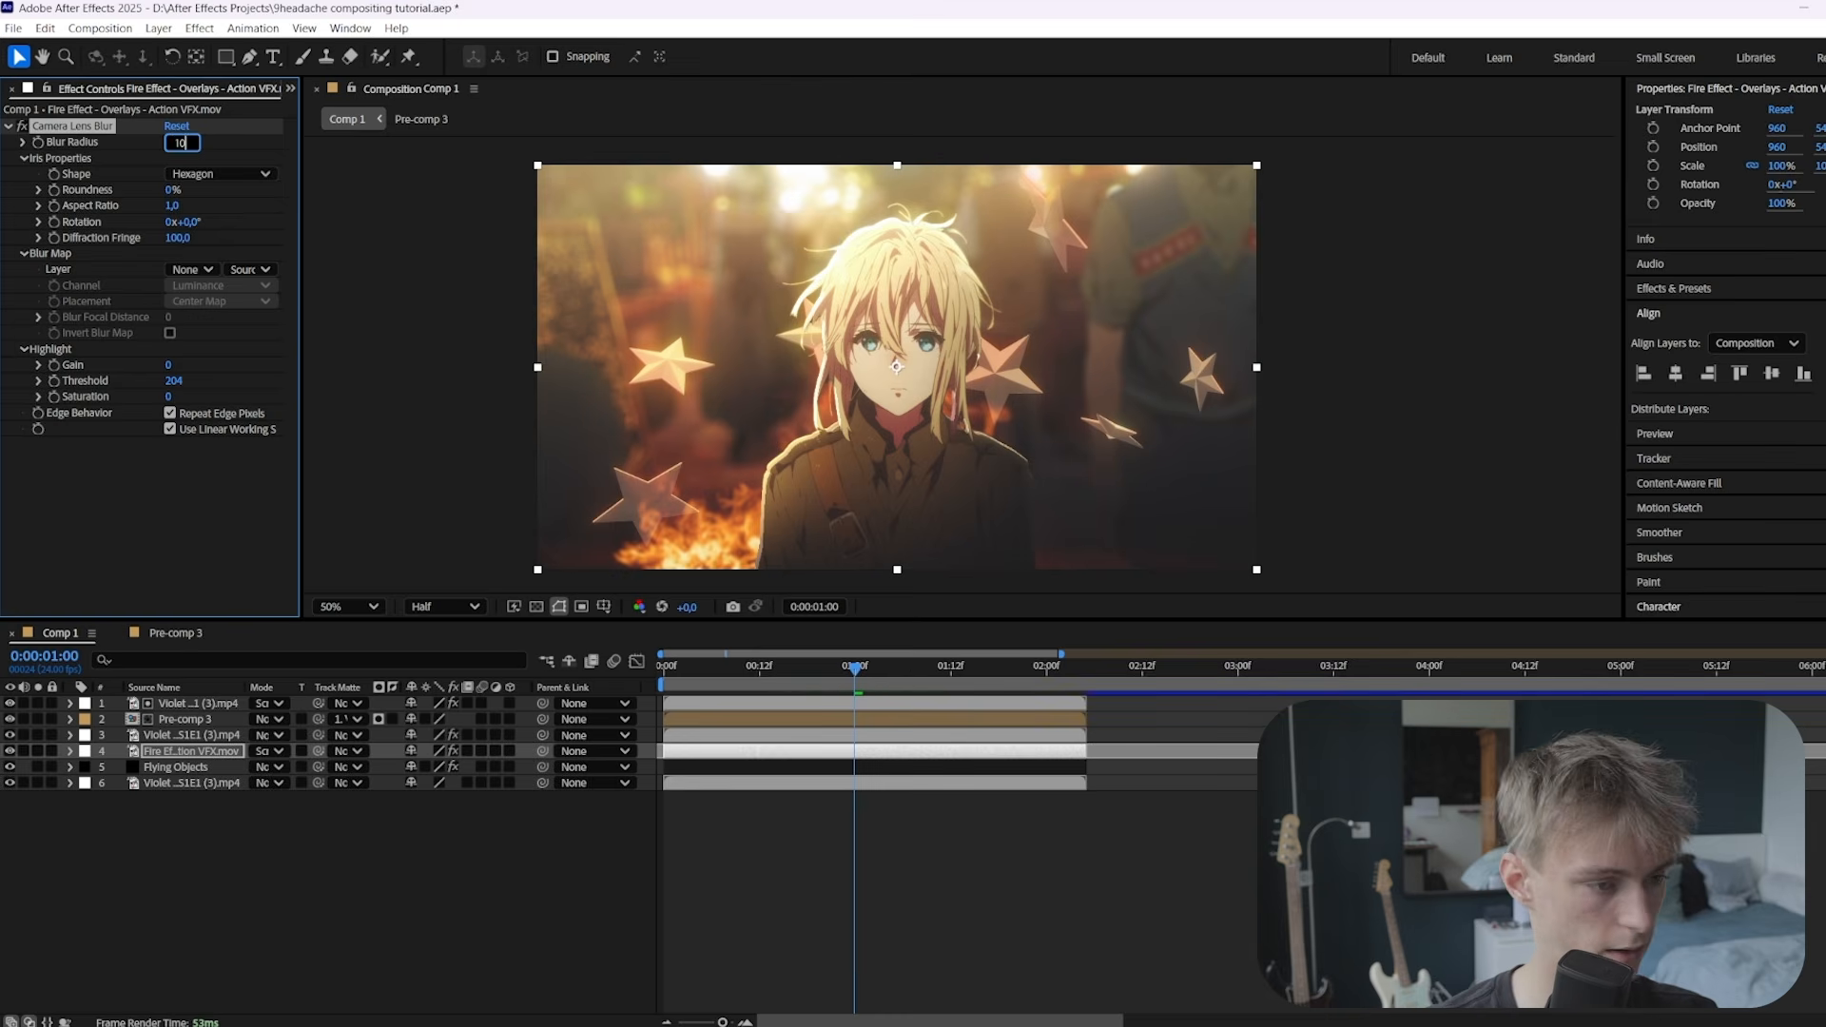
{"action": "key", "text": "Return"}
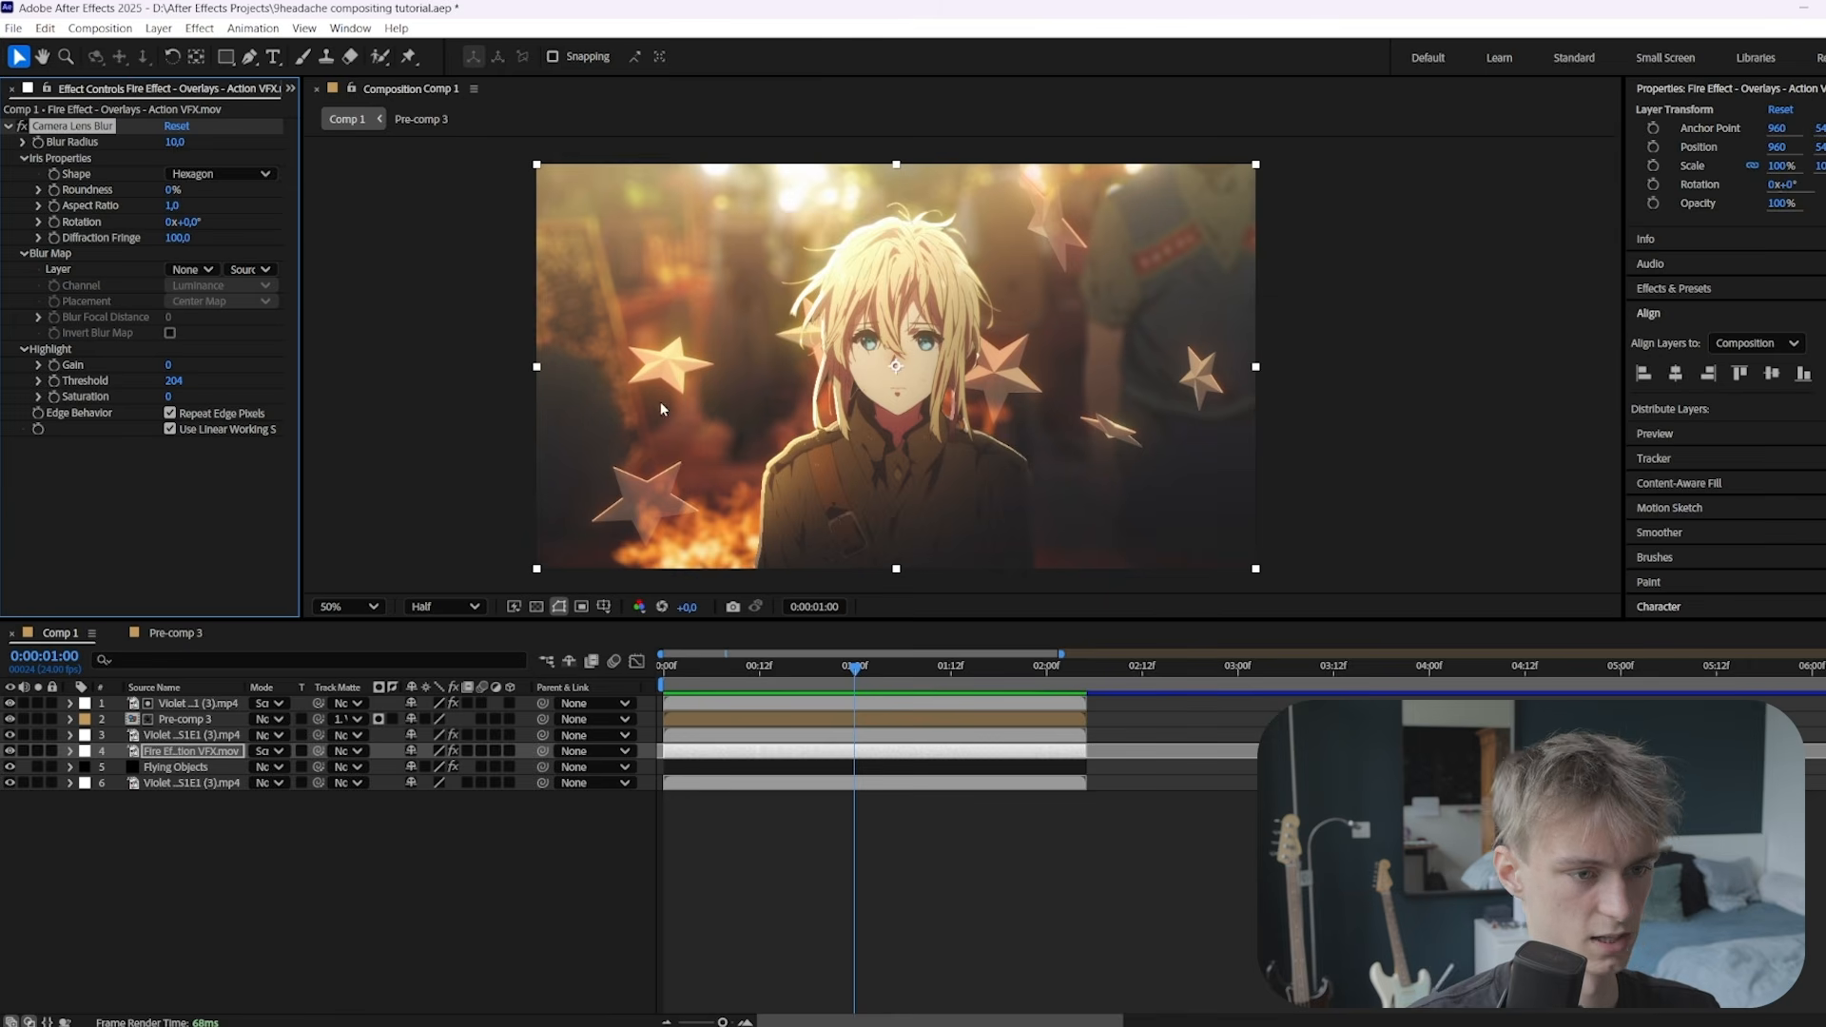
On Flying Objects, replace the Camera Lens Blur with a Bokeh blur of radius 8
{"action": "left_click", "coordinate": [698, 764]}
{"action": "key", "text": "ctrl+space"}
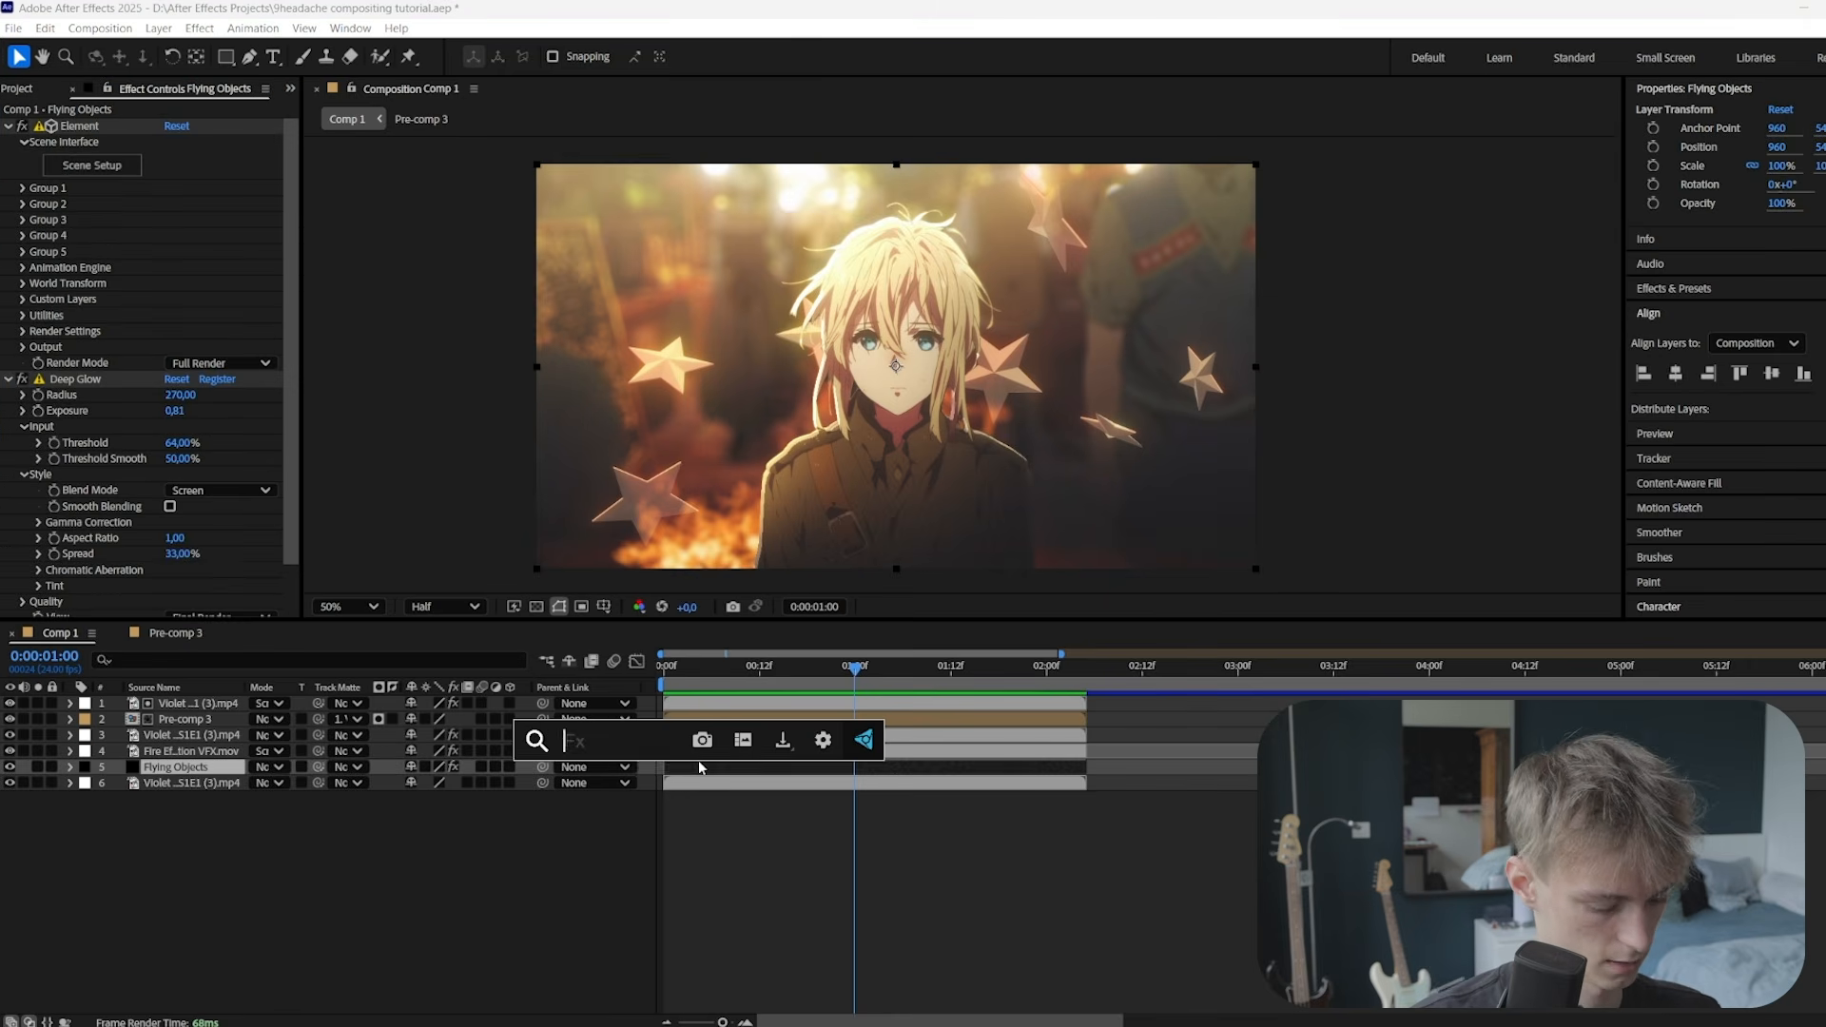
{"action": "type", "text": "camera l"}
{"action": "key", "text": "Return"}
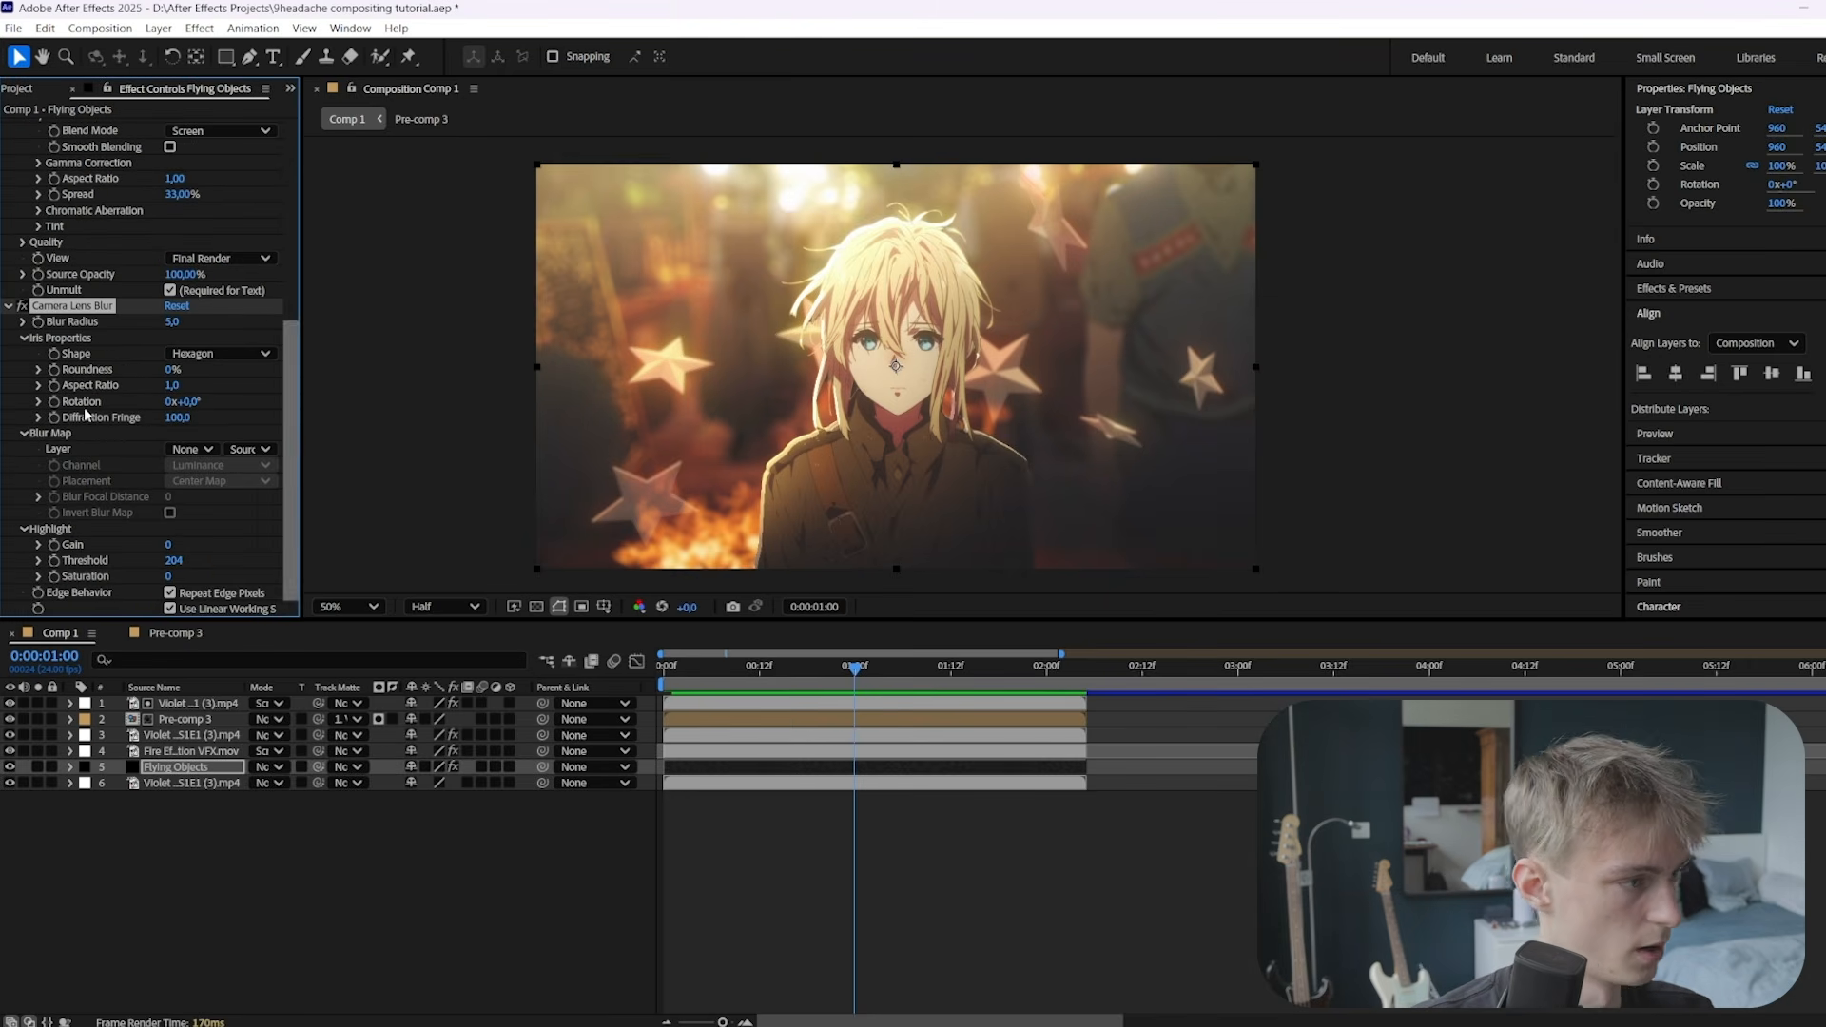
{"action": "left_click", "coordinate": [89, 306]}
{"action": "key", "text": "Delete"}
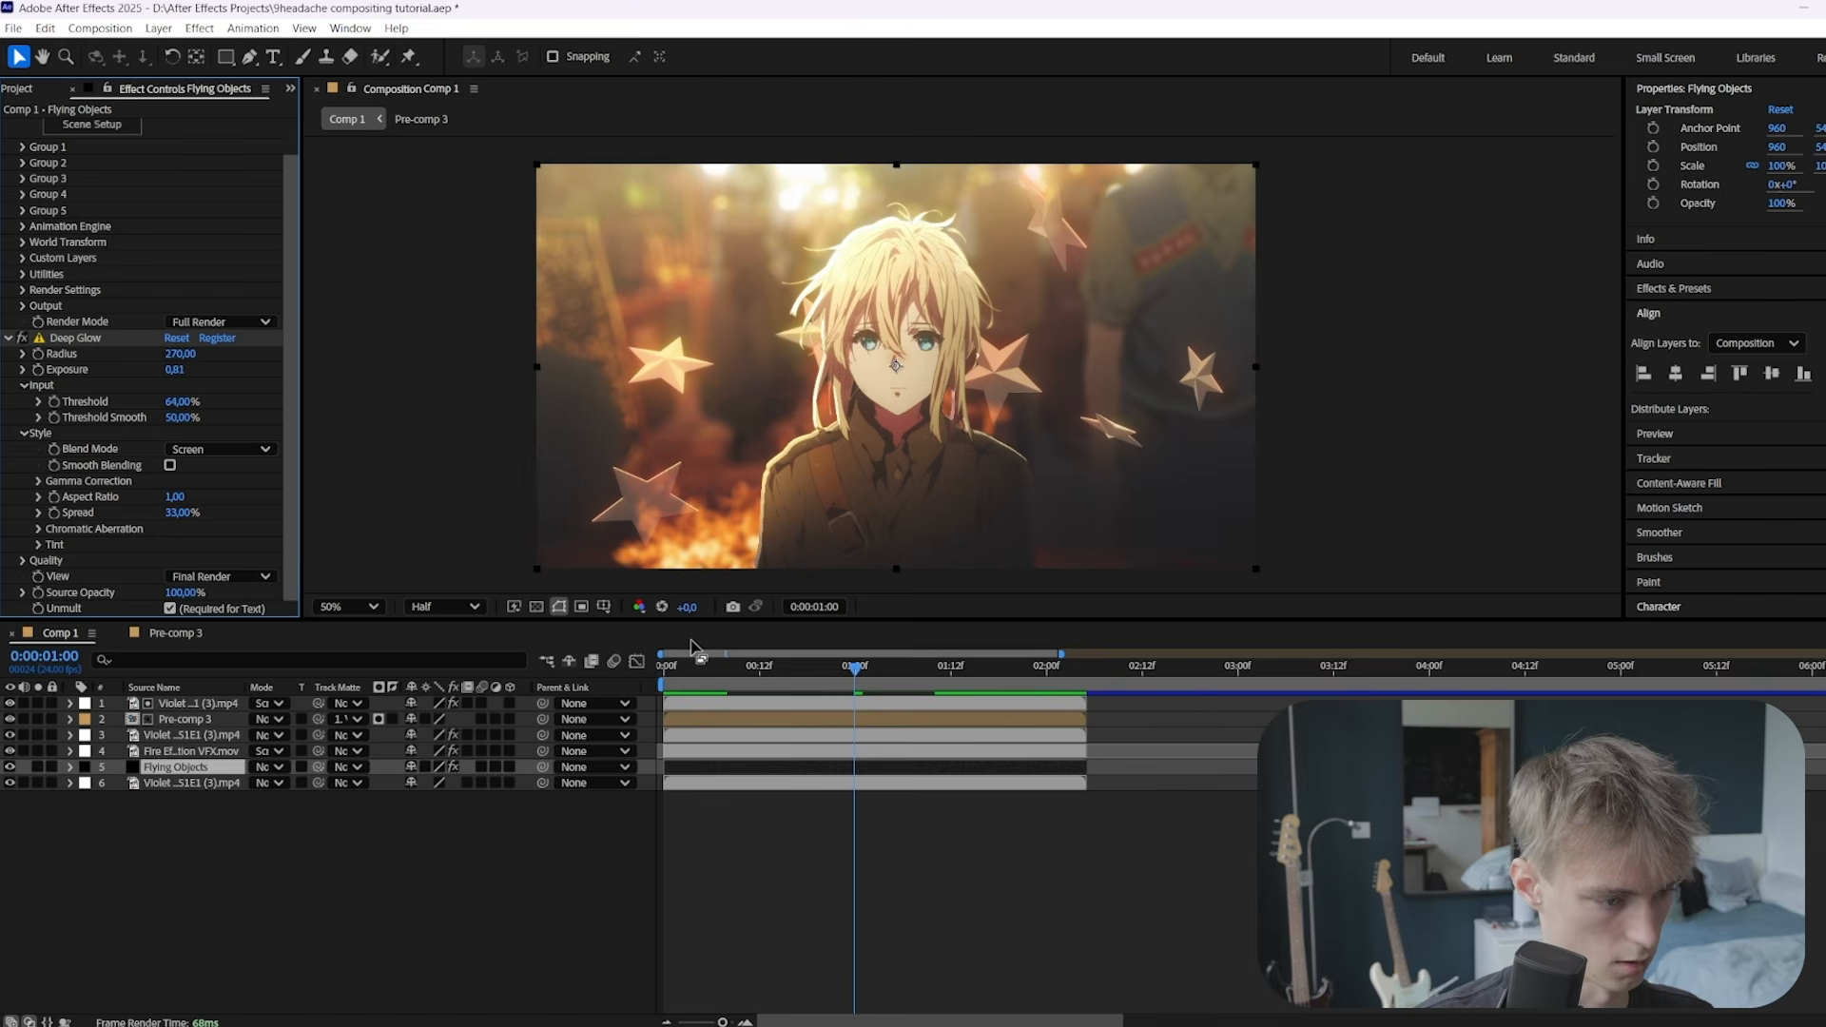
{"action": "key", "text": "ctrl+space"}
{"action": "type", "text": "bokeh"}
{"action": "key", "text": "Return"}
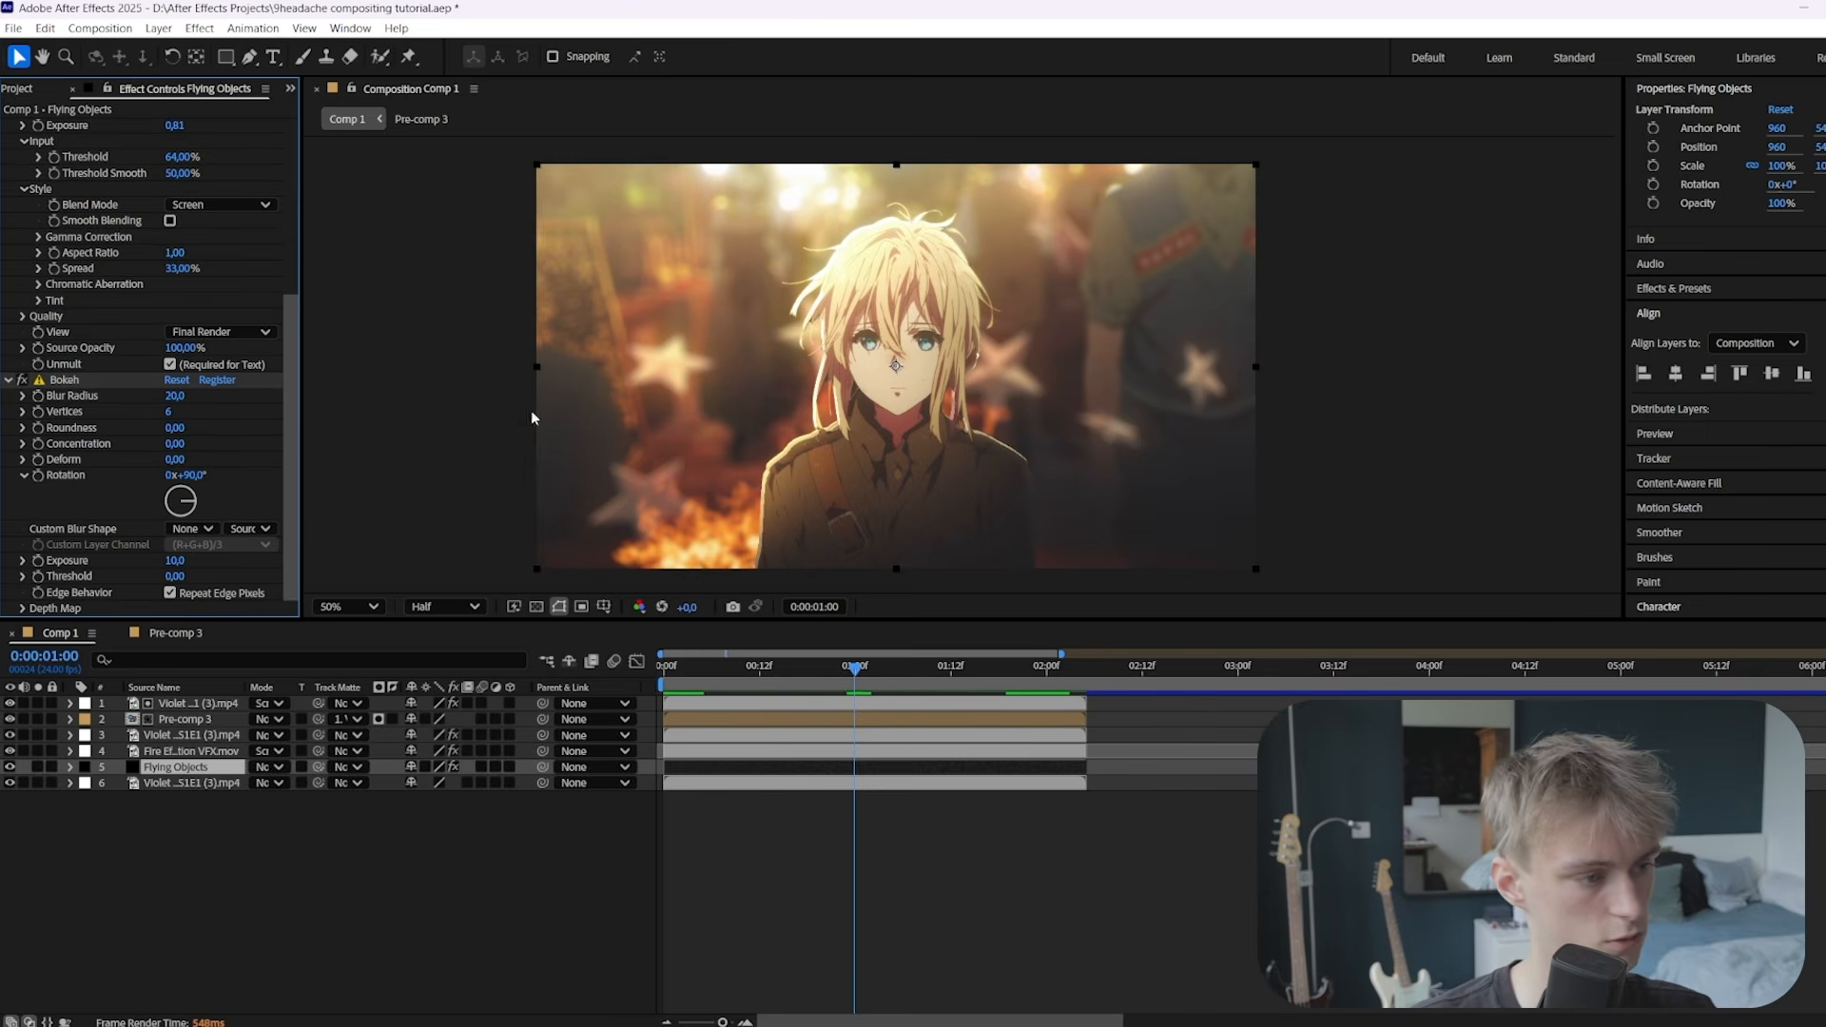
{"action": "left_click", "coordinate": [176, 396]}
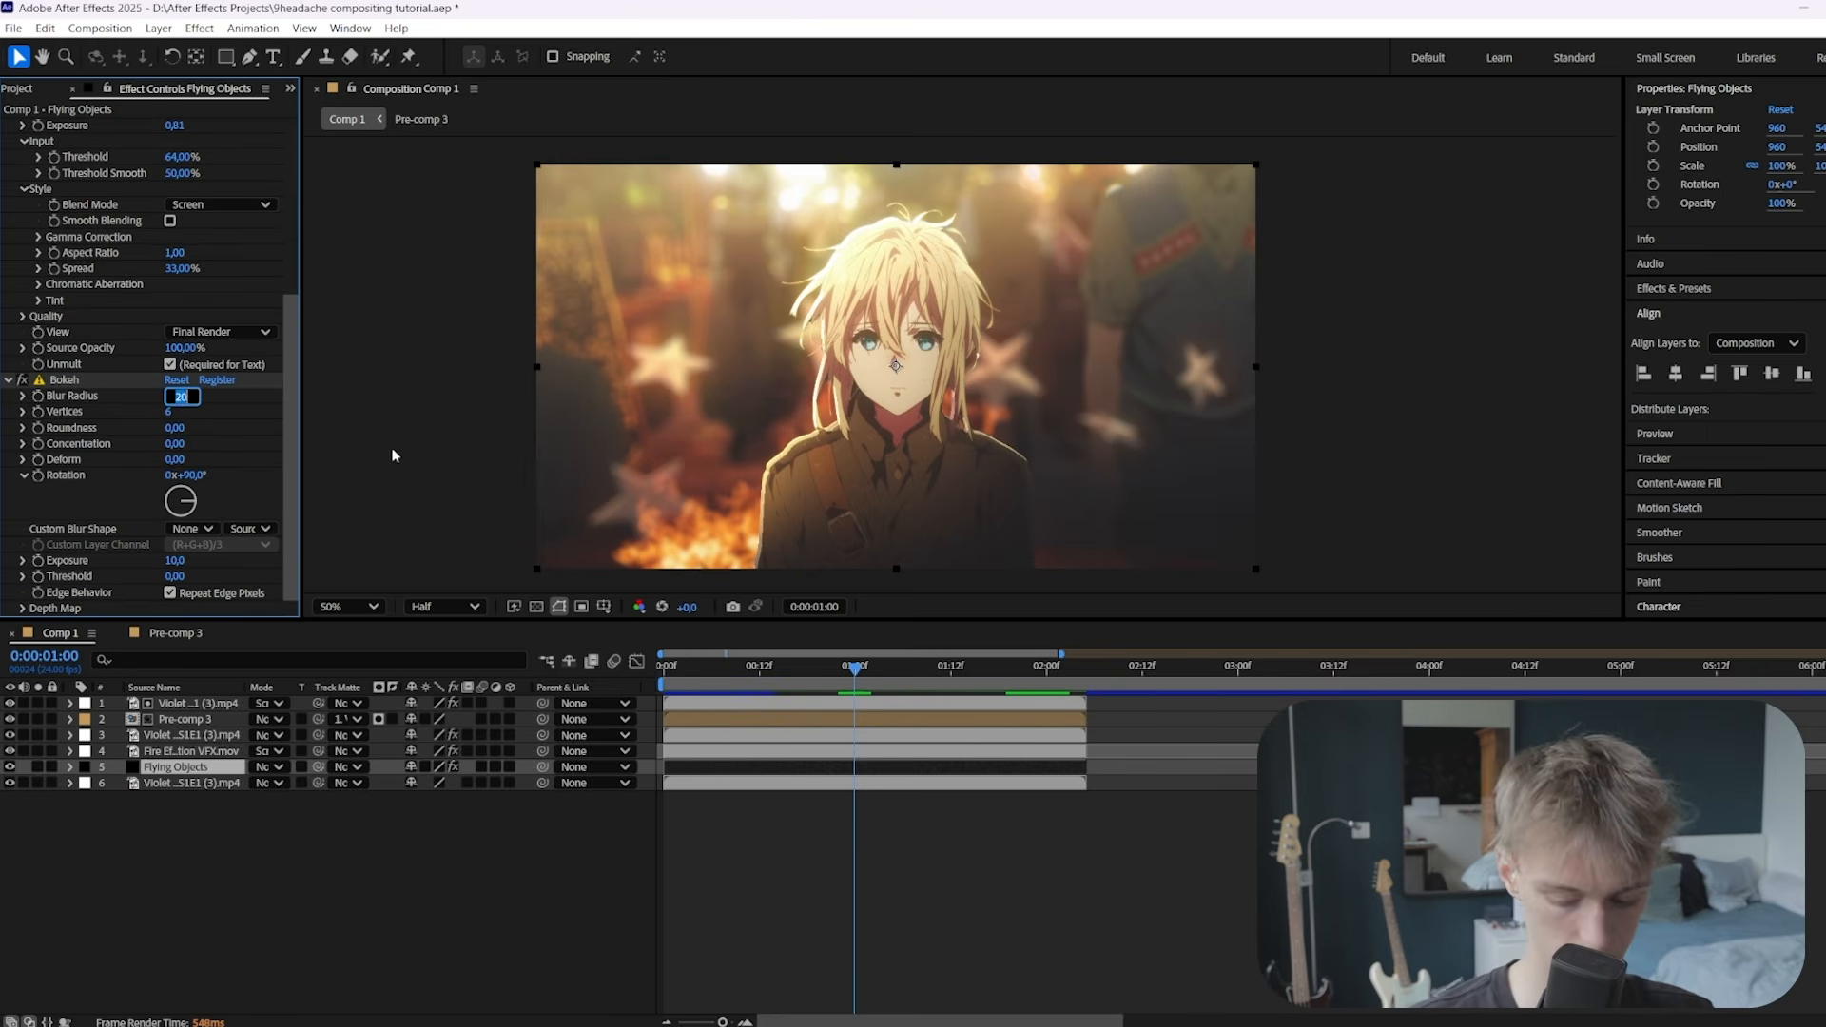
{"action": "key", "text": "Return"}
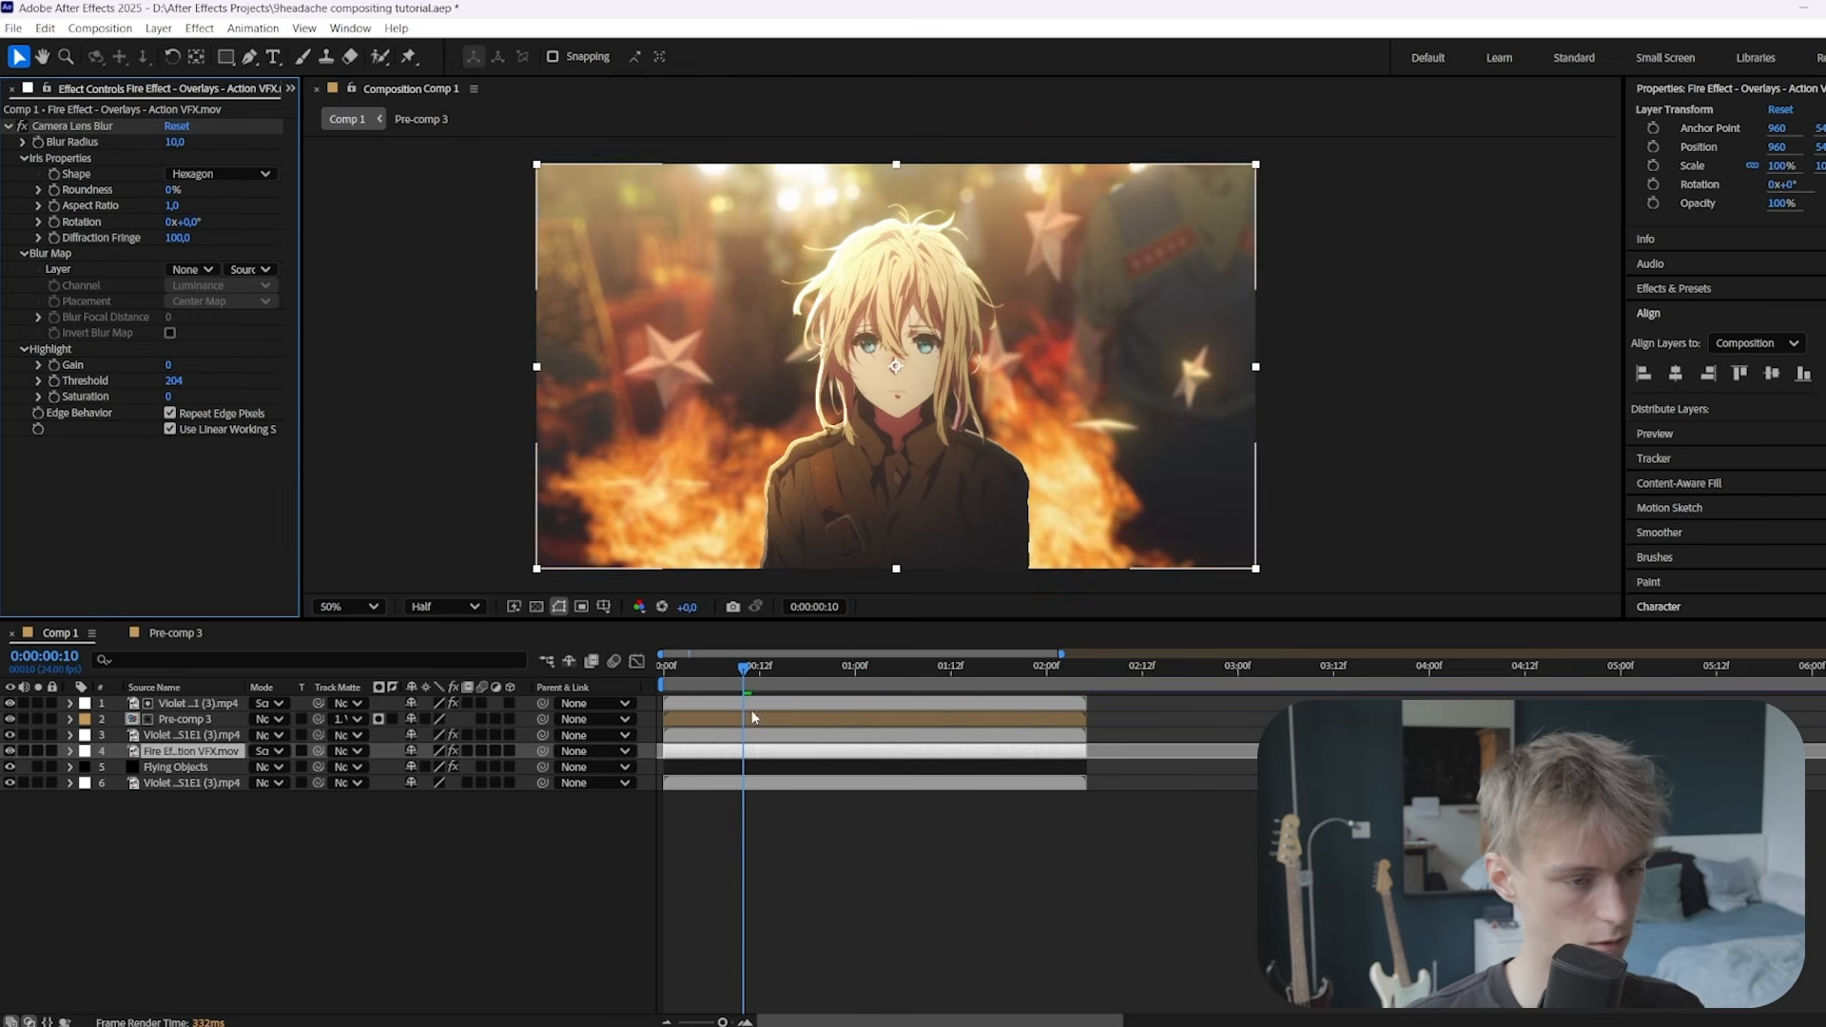
Apply VC Color Vibrance to the fire with peach color FFDFBE and Vibrance lowered to 0.25
{"action": "key", "text": "ctrl+space"}
{"action": "type", "text": "vc color"}
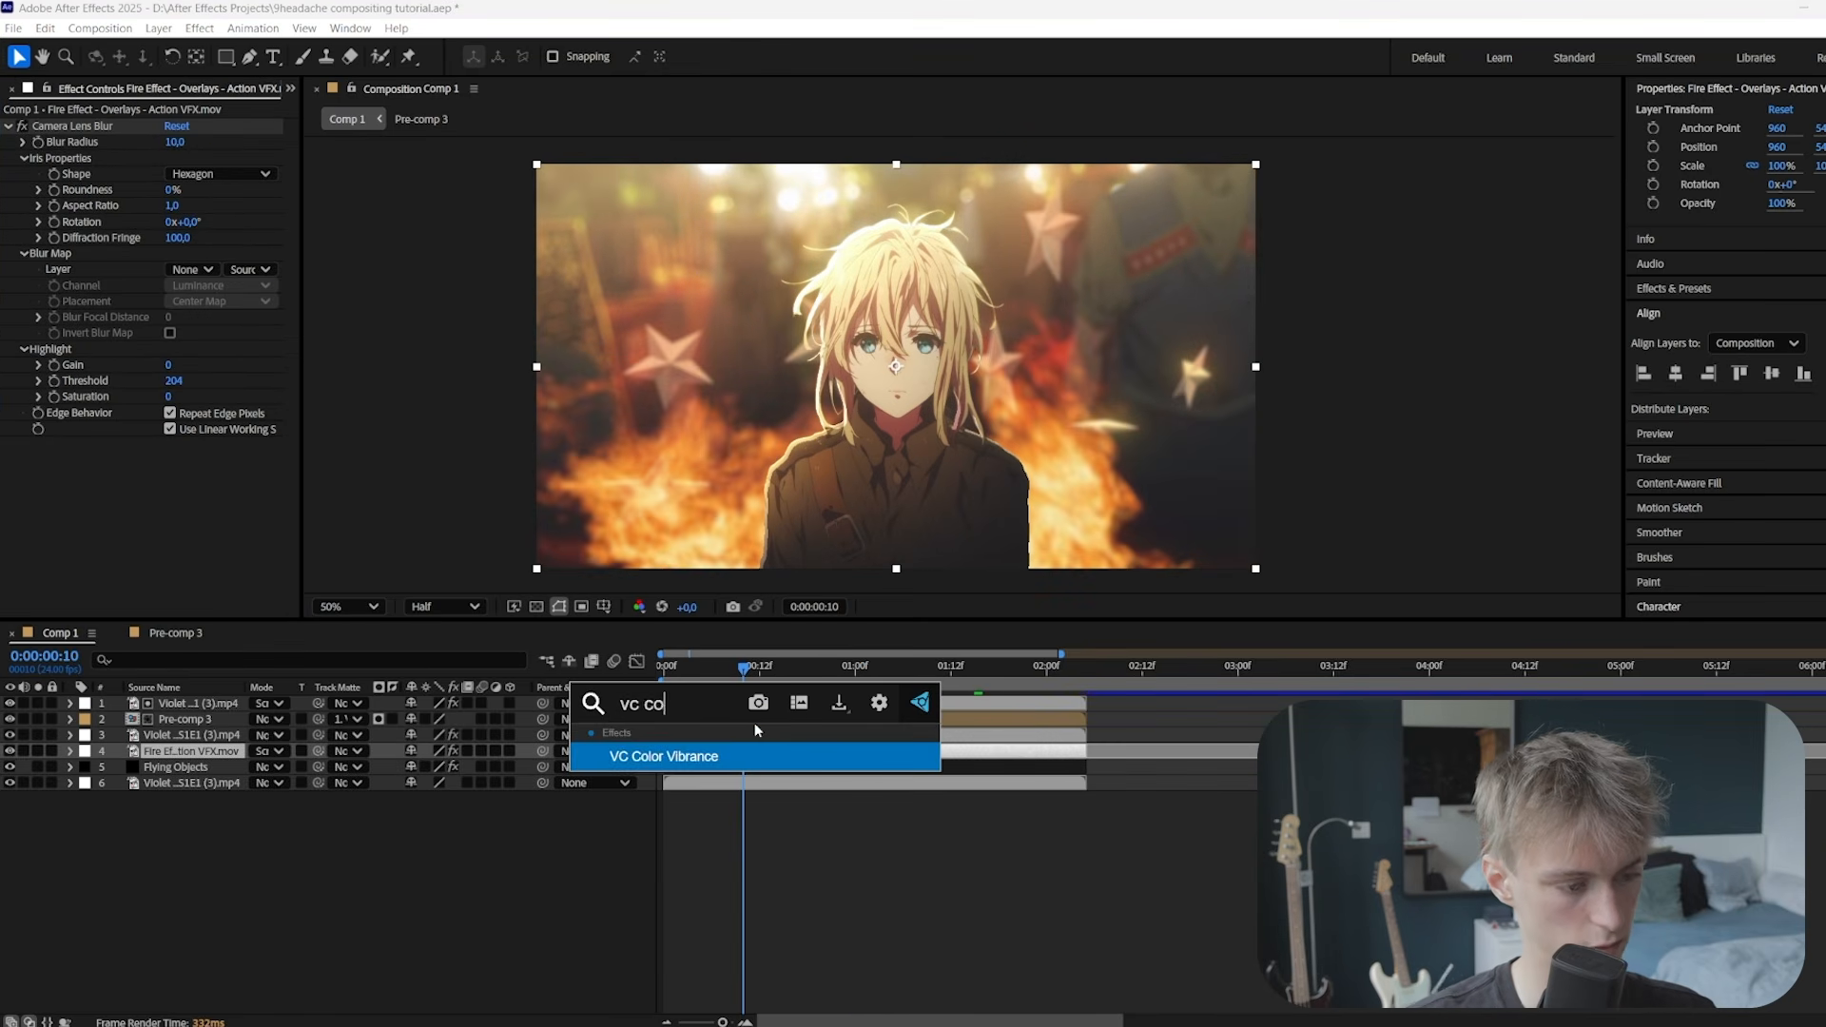
{"action": "key", "text": "Return"}
{"action": "left_click", "coordinate": [176, 464]}
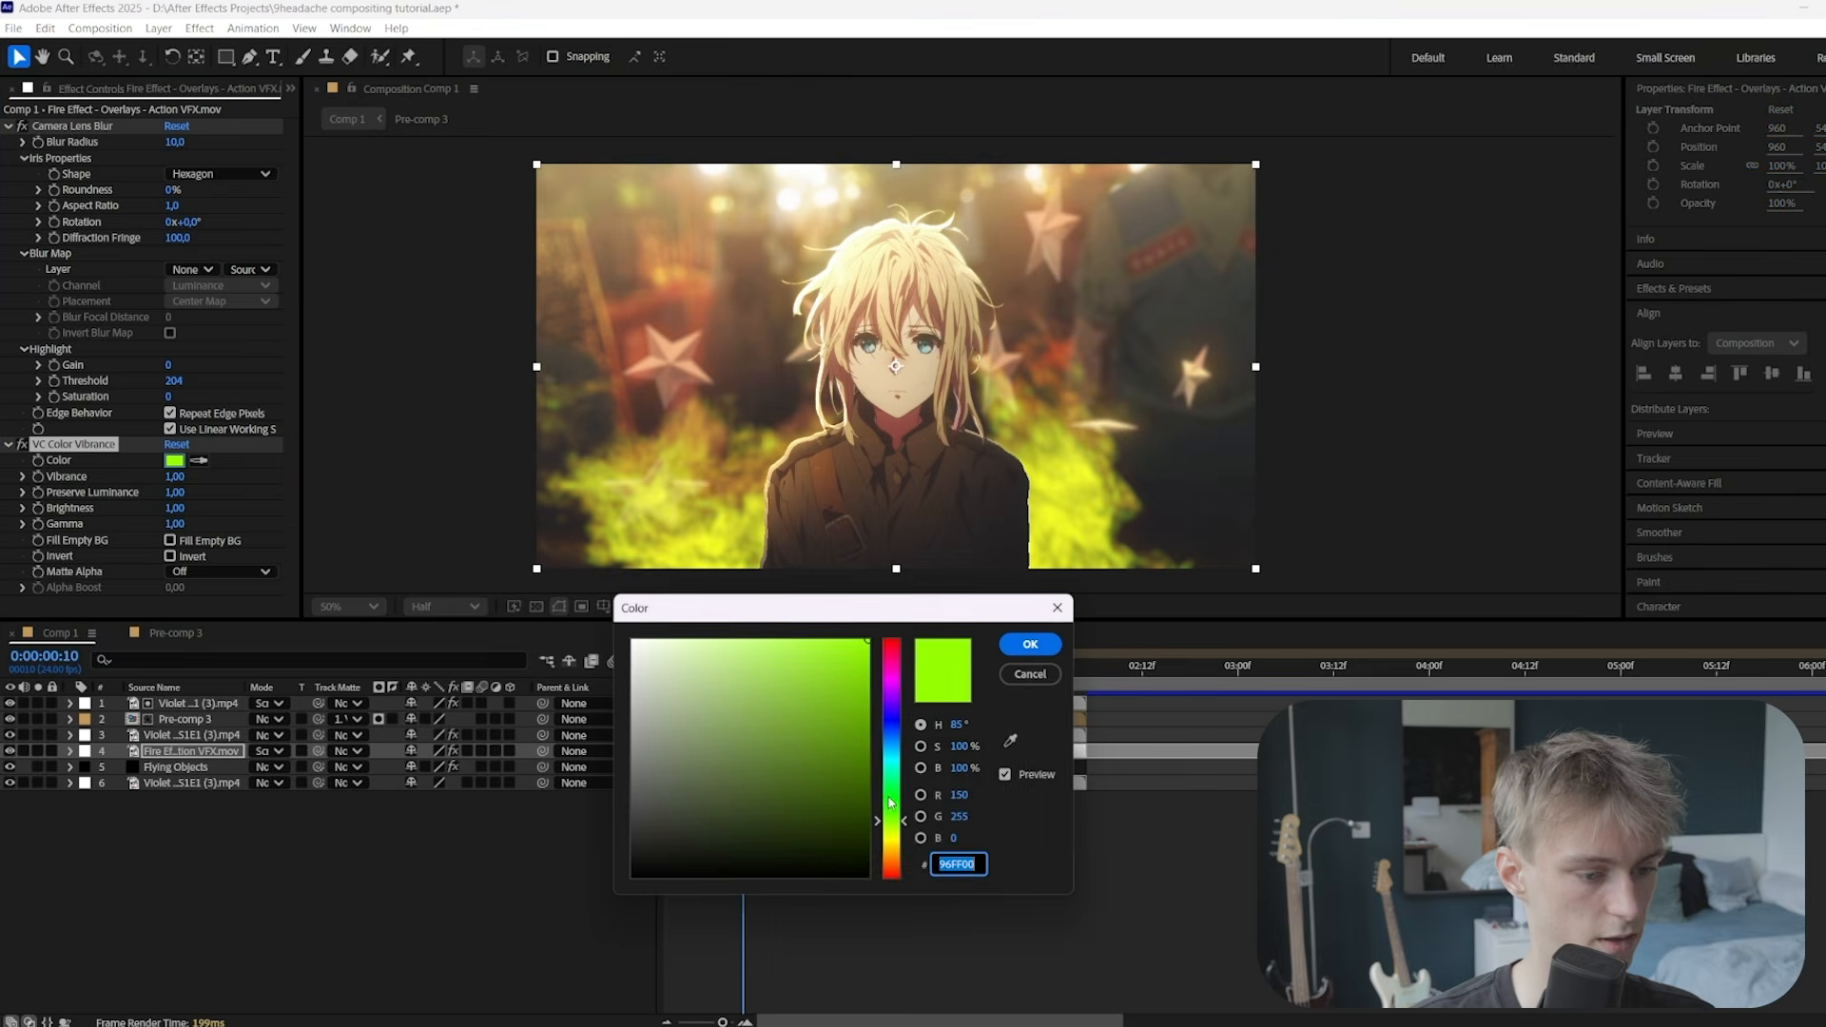
{"action": "left_click", "coordinate": [892, 856]}
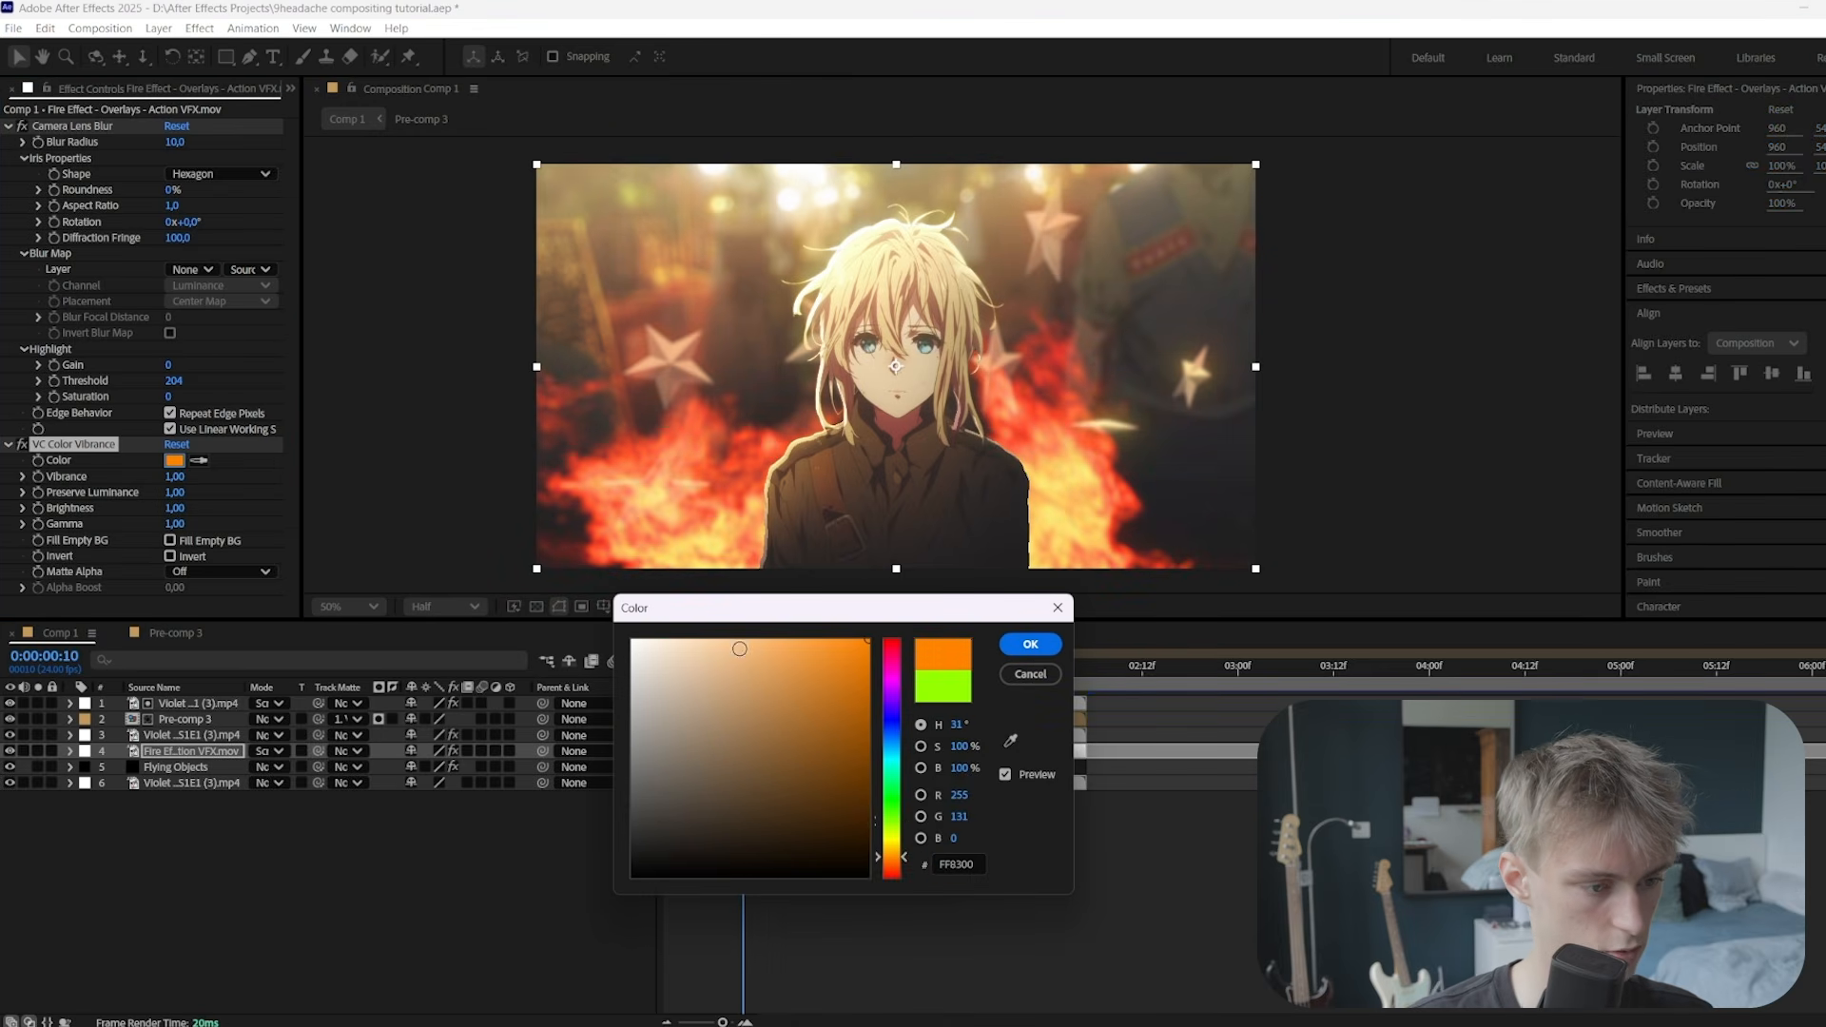
{"action": "left_click", "coordinate": [691, 640]}
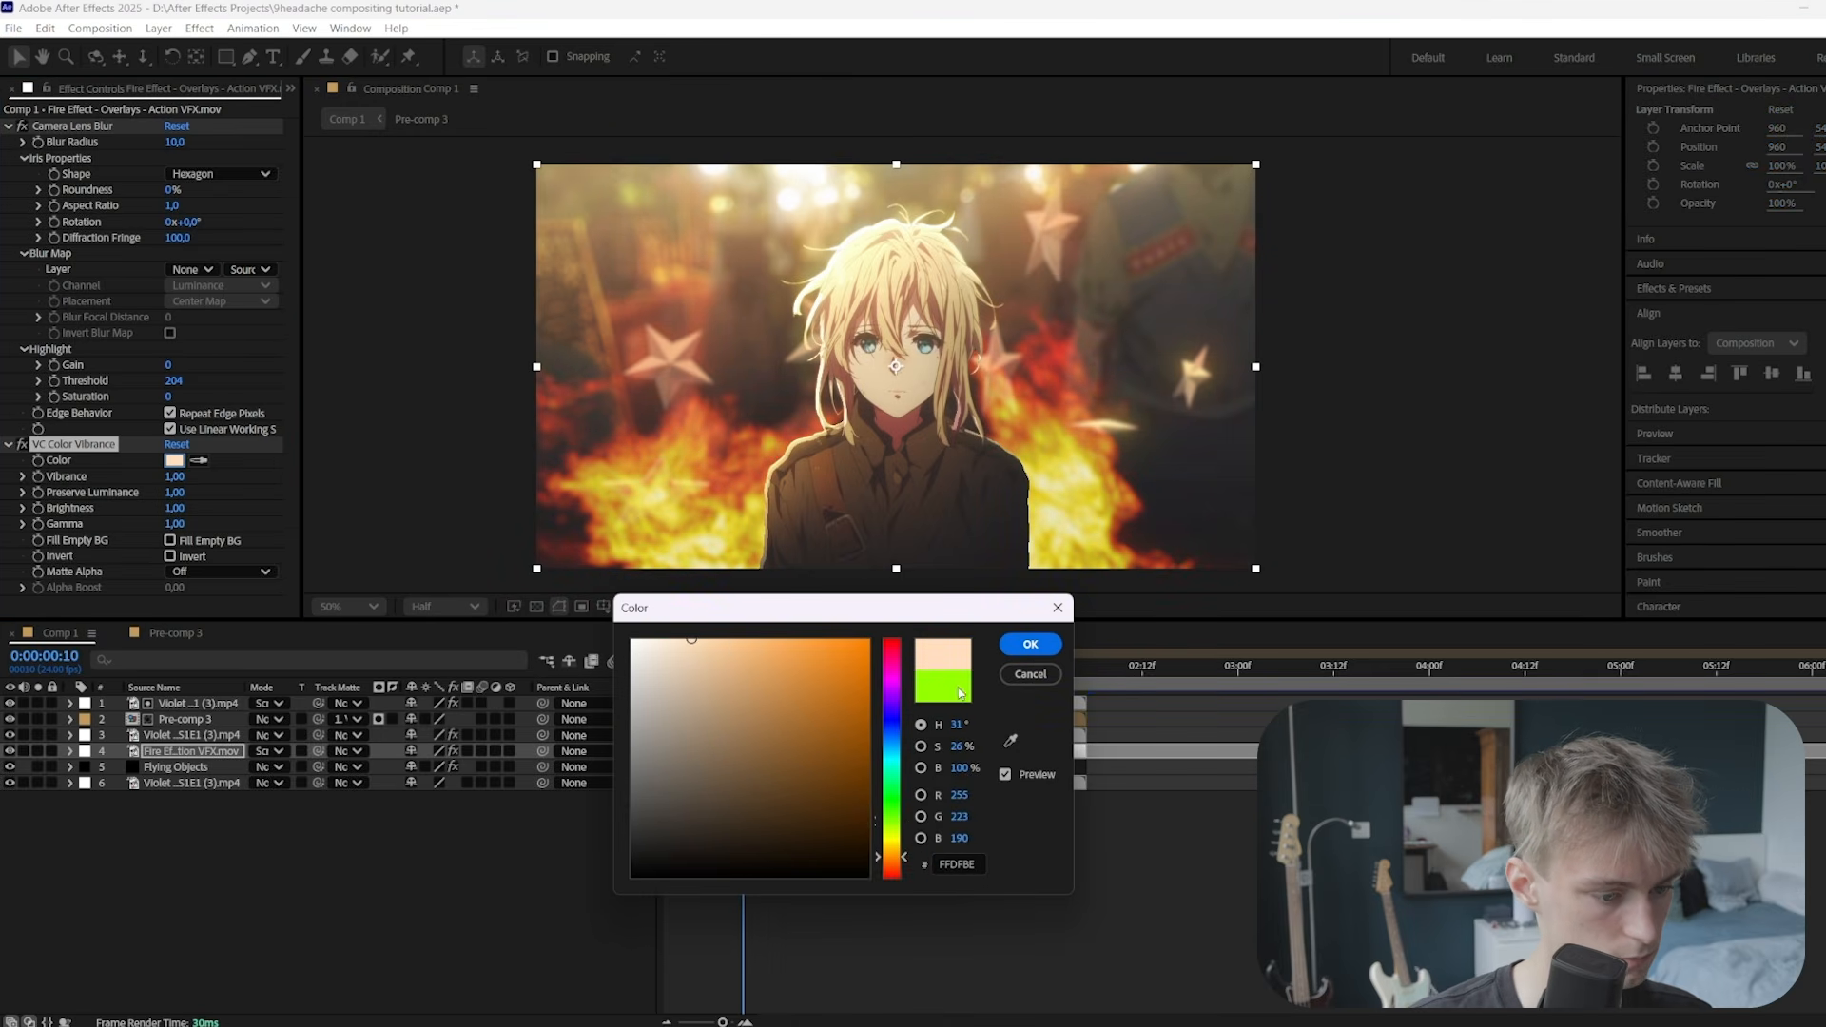
{"action": "left_click", "coordinate": [1030, 644]}
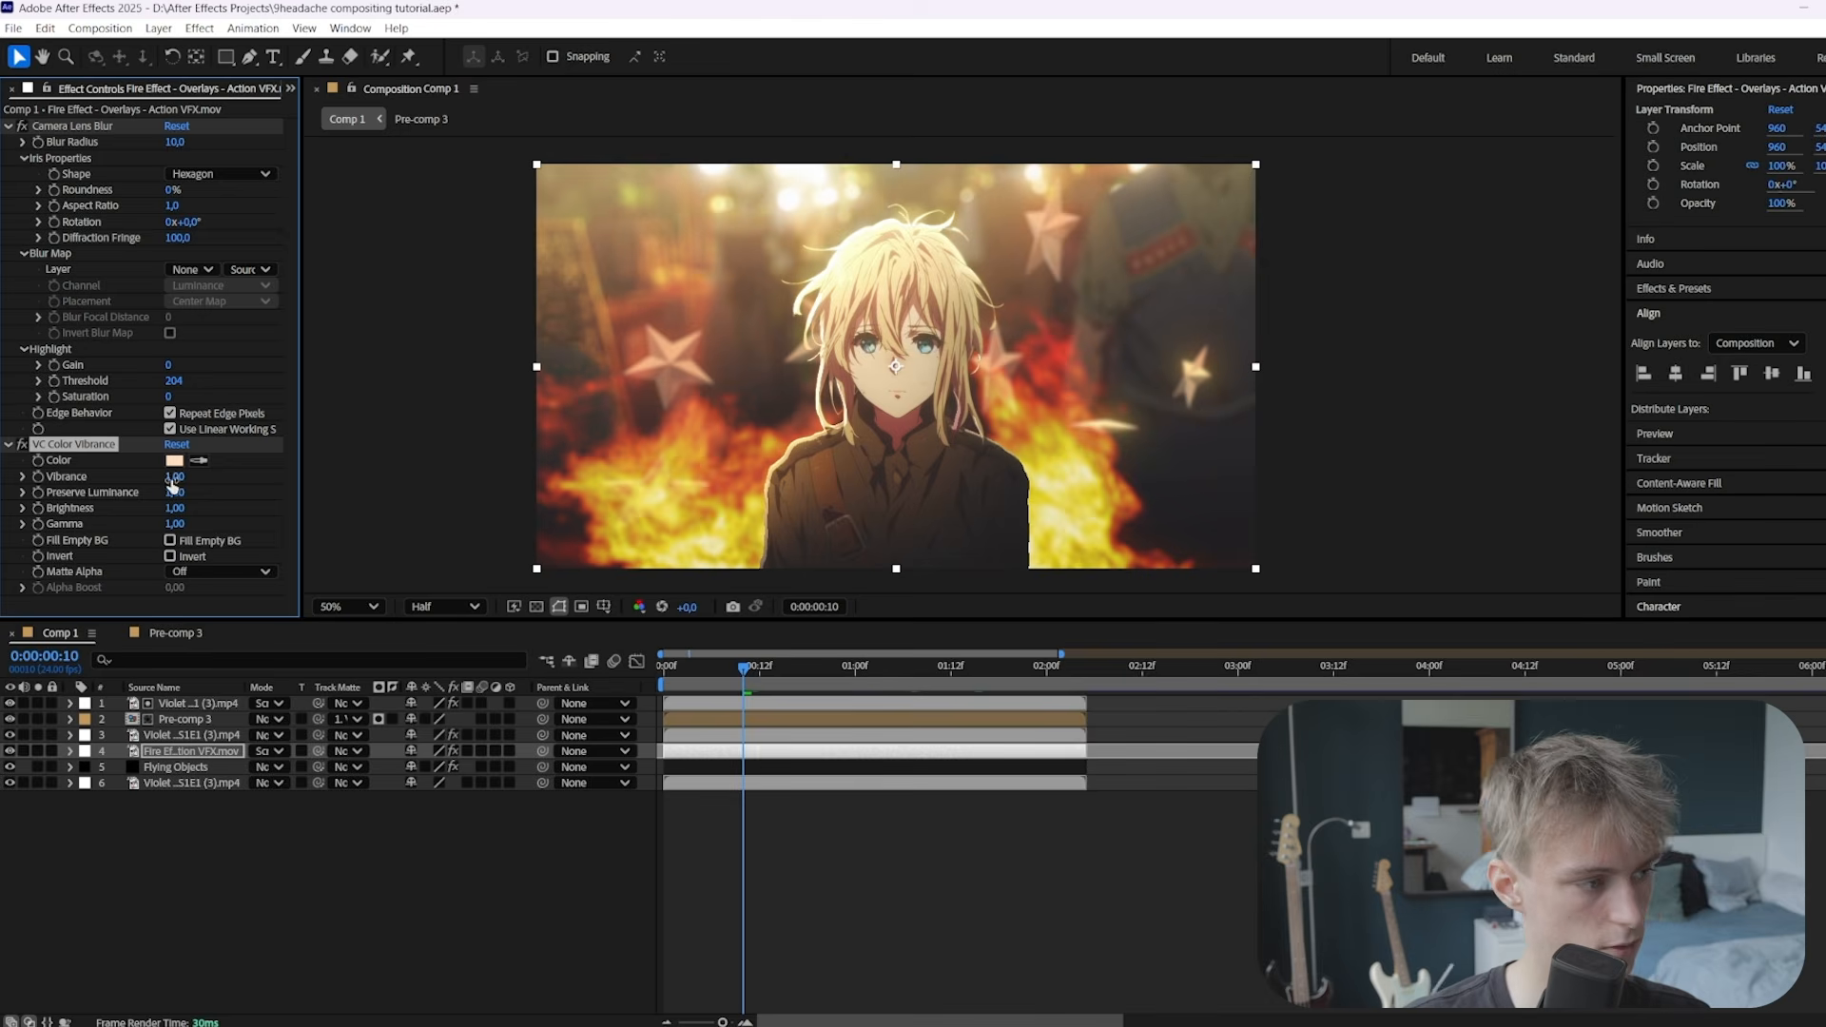
{"action": "left_click_drag", "start_coordinate": [174, 476], "coordinate": [101, 482]}
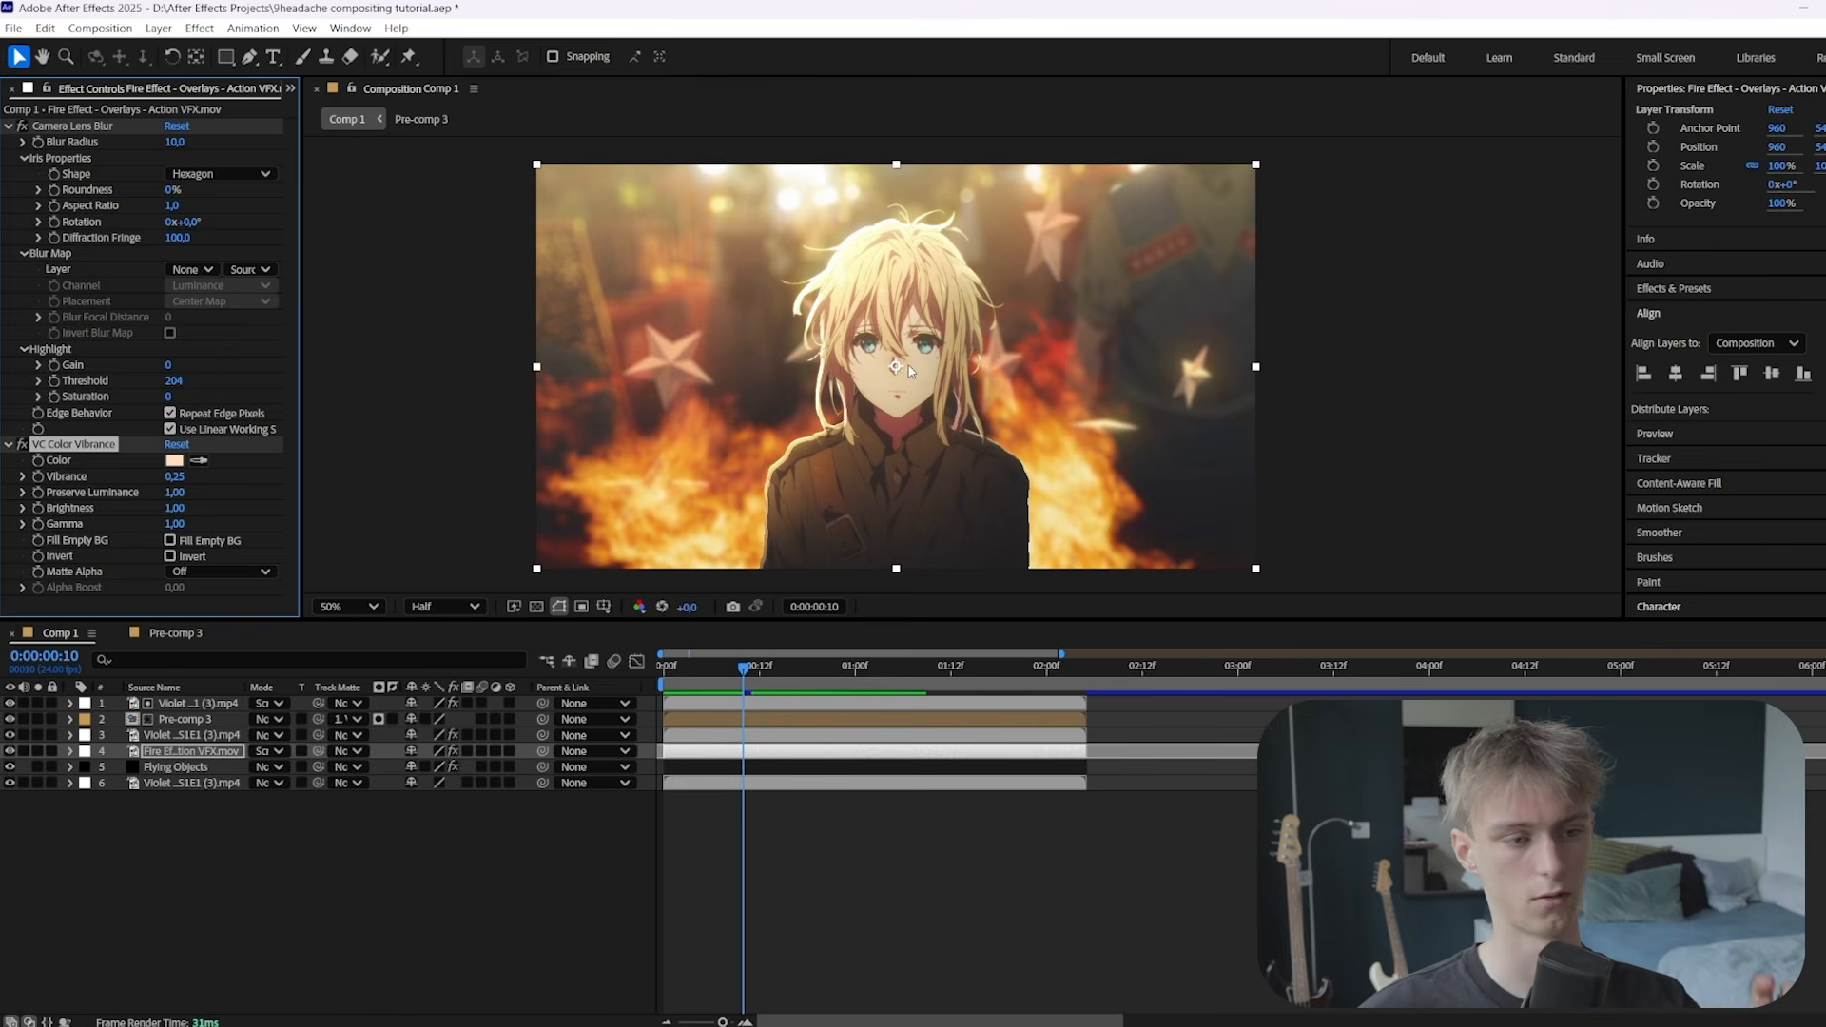
{"action": "left_click", "coordinate": [691, 305]}
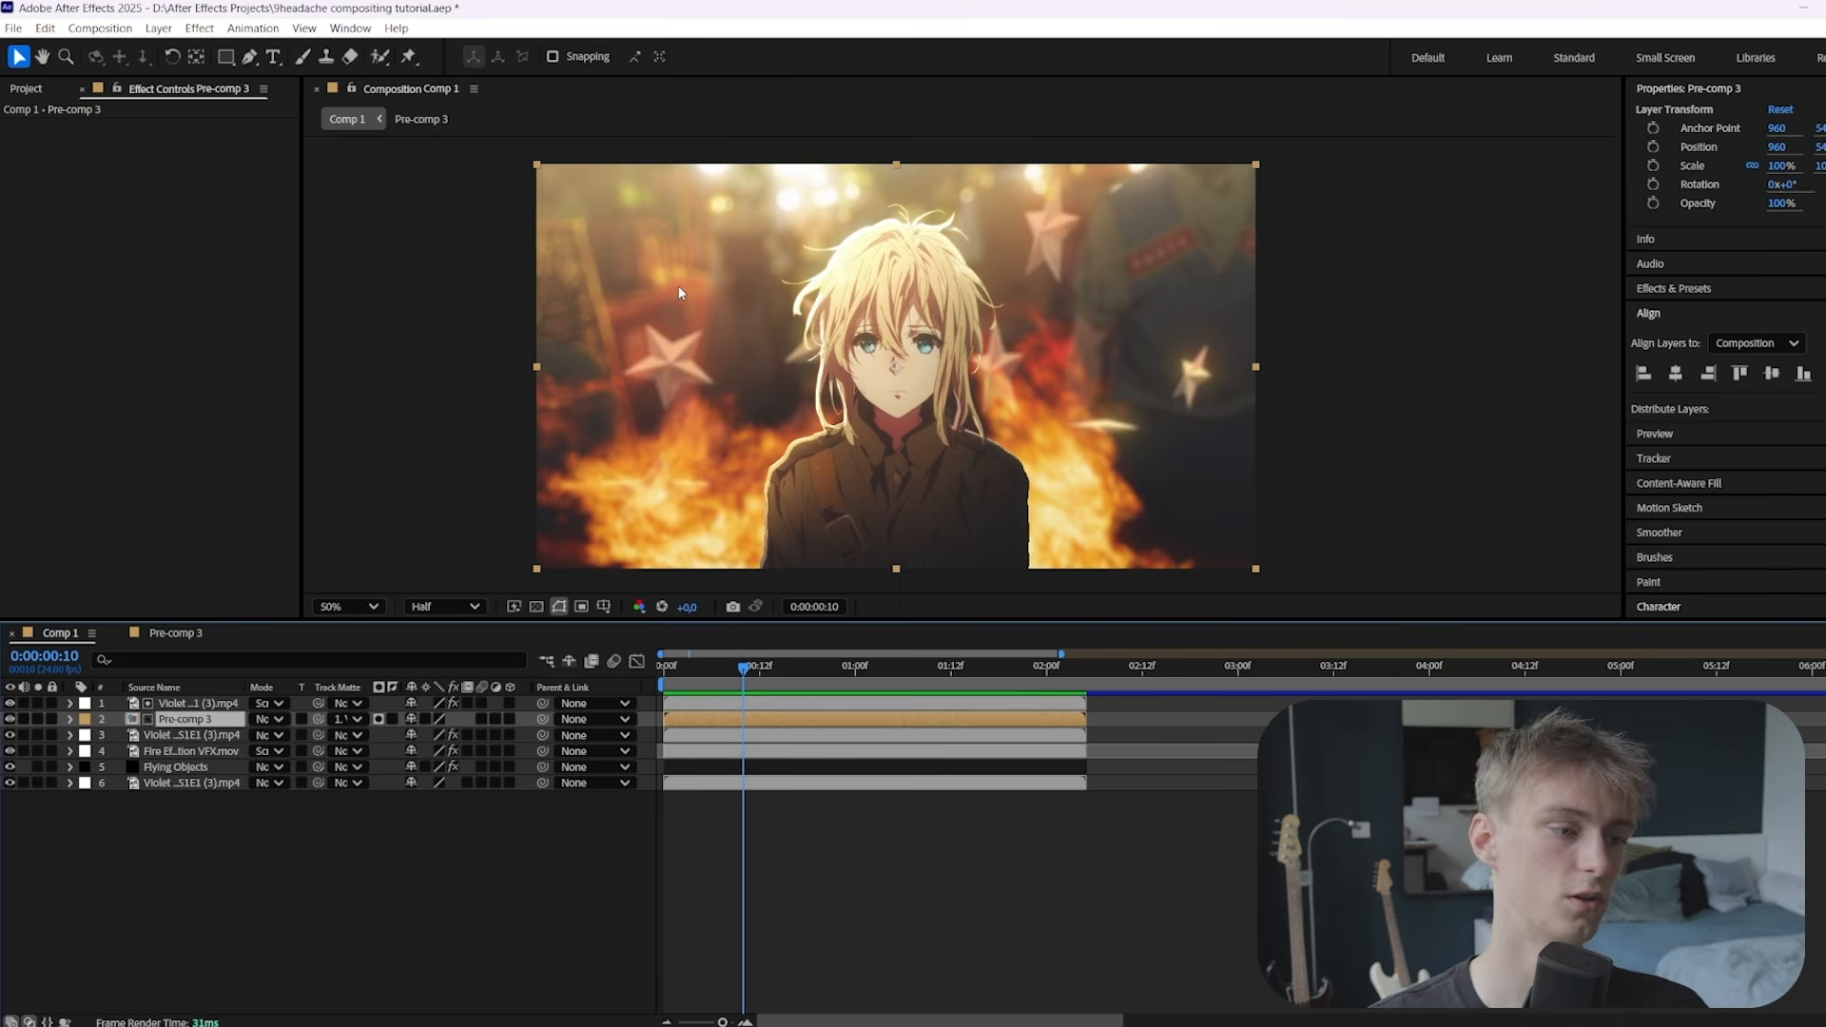
Duplicate the Violet layer, set the copy to Normal mode, delete its Roto Brush effect, and open its layer view
{"action": "left_click", "coordinate": [885, 406]}
{"action": "scroll", "coordinate": [960, 366], "scroll_direction": "up", "scroll_amount": 2}
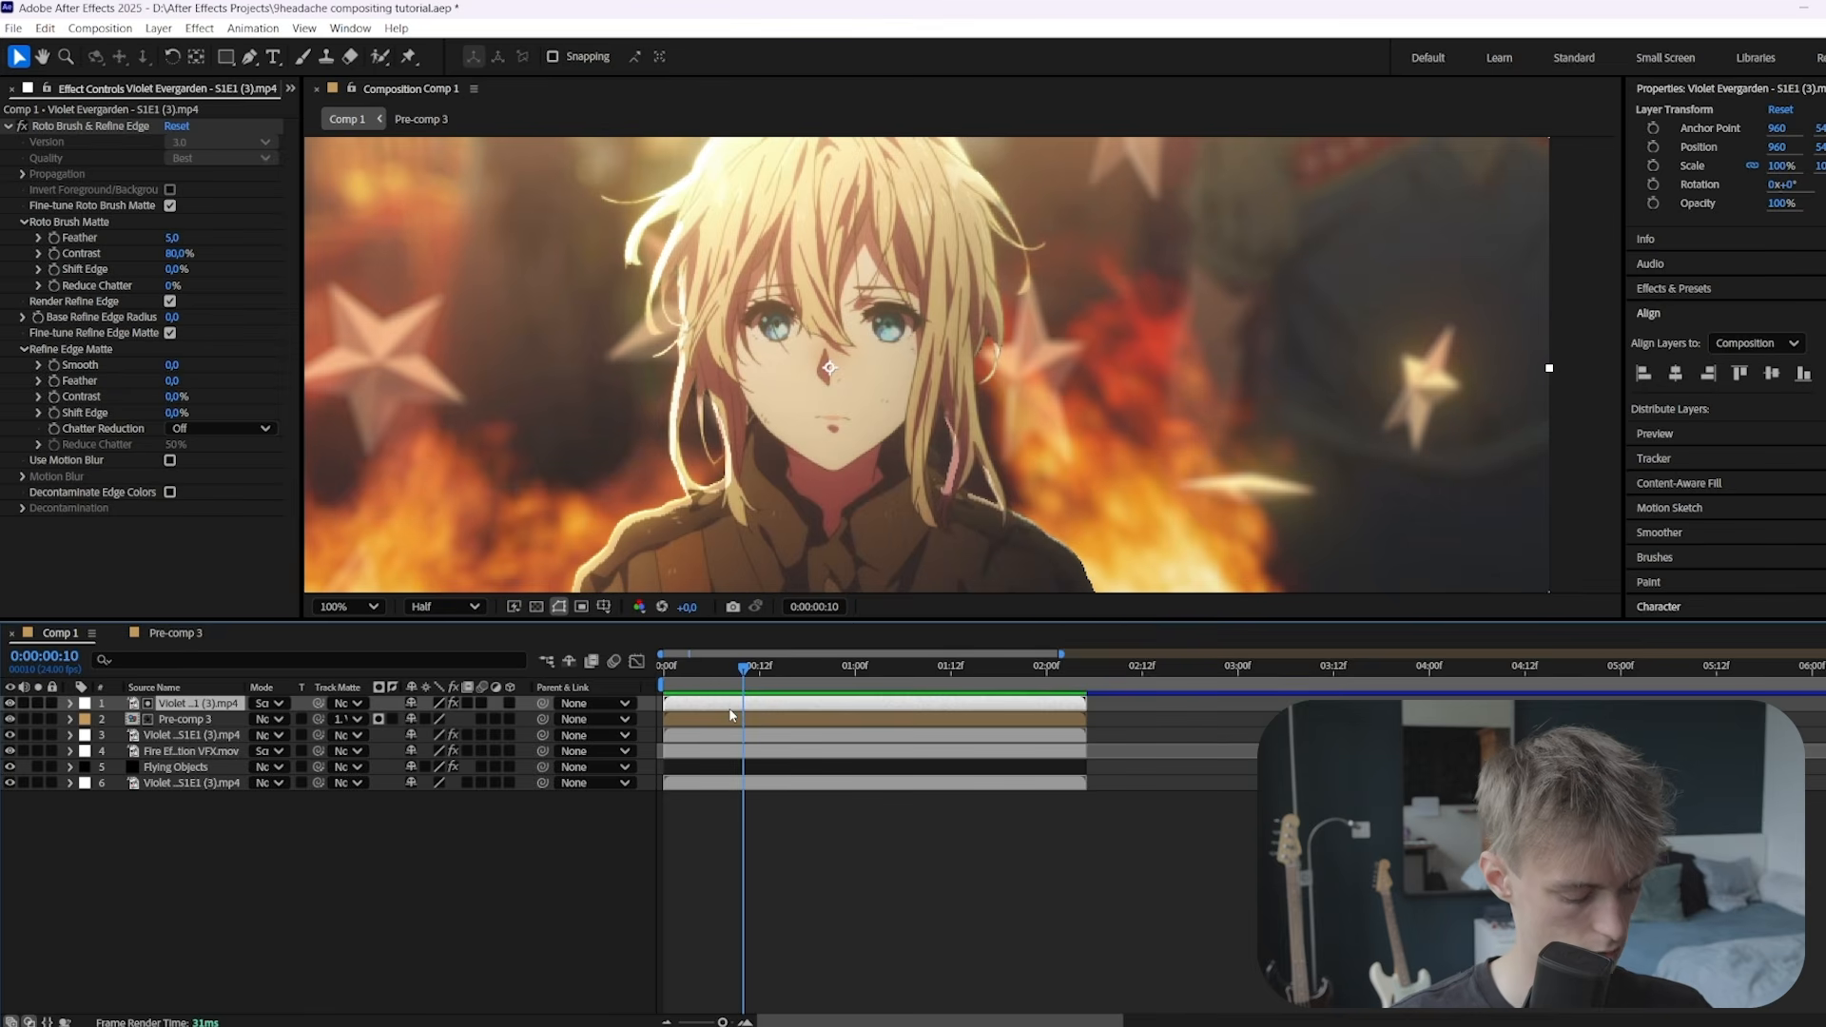
{"action": "key", "text": "ctrl+d"}
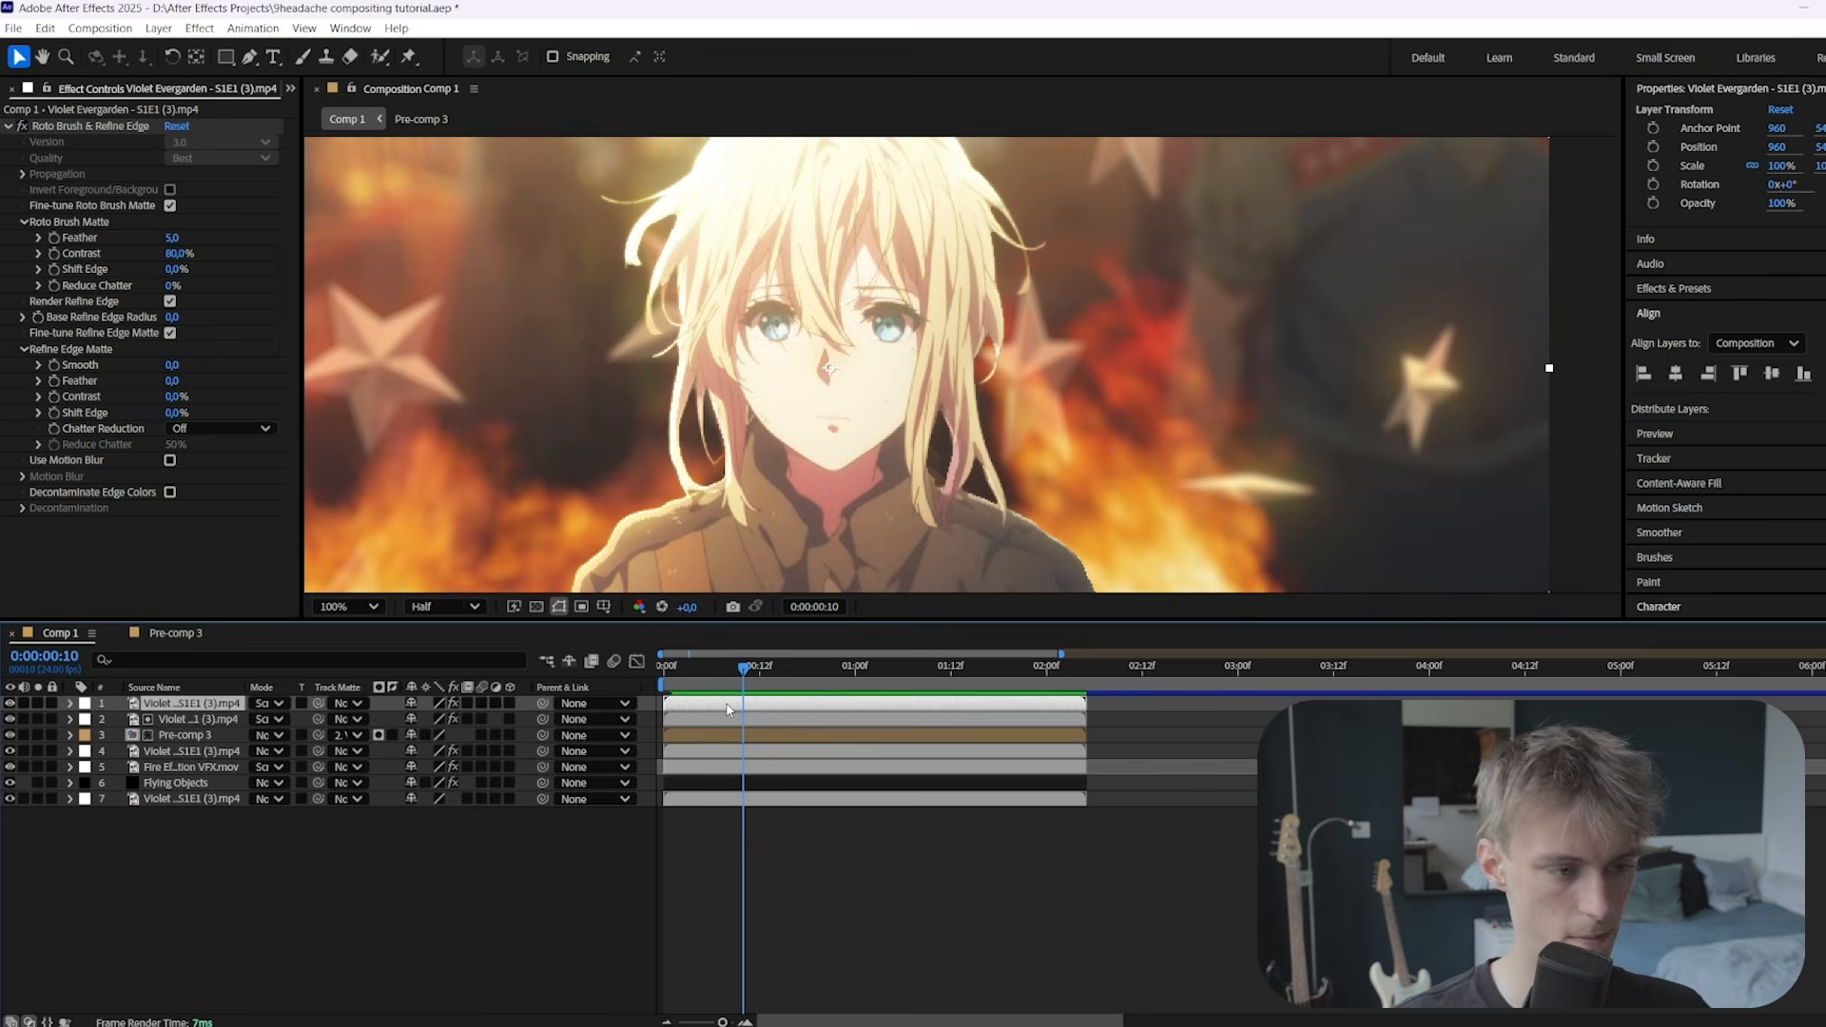
{"action": "left_click", "coordinate": [269, 703]}
{"action": "left_click", "coordinate": [347, 240]}
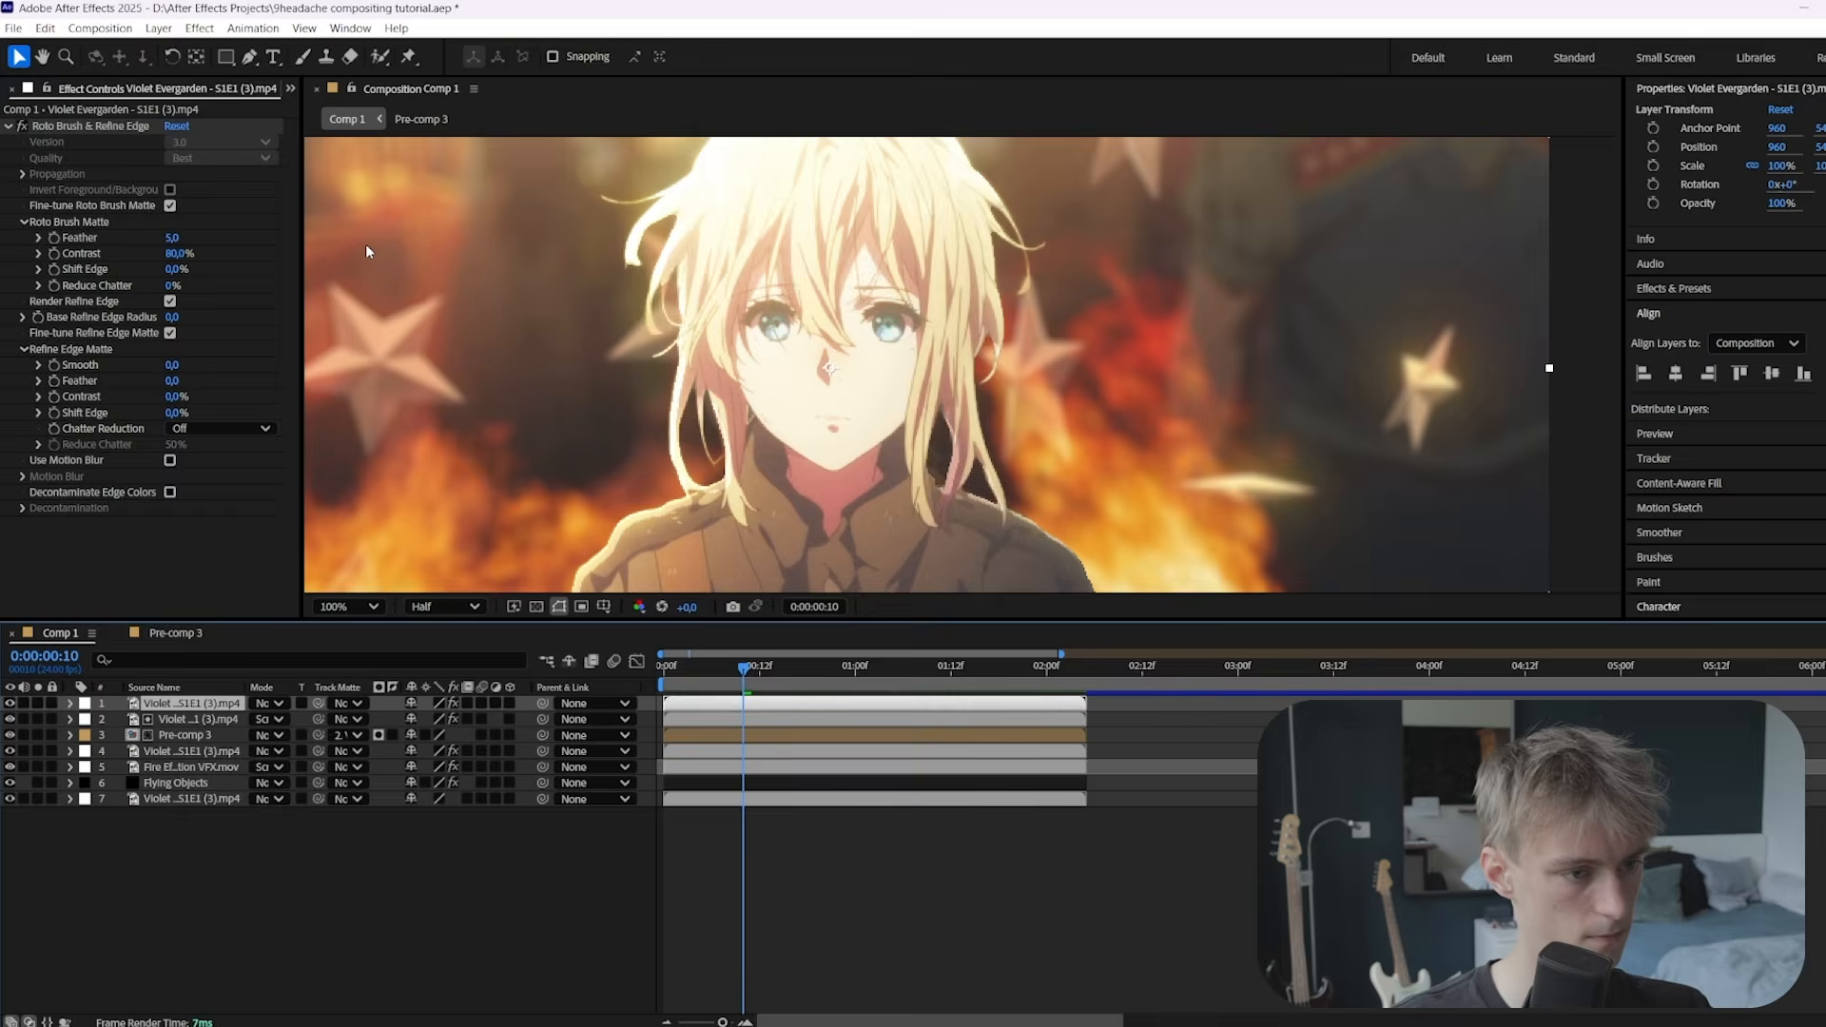
{"action": "left_click", "coordinate": [72, 127]}
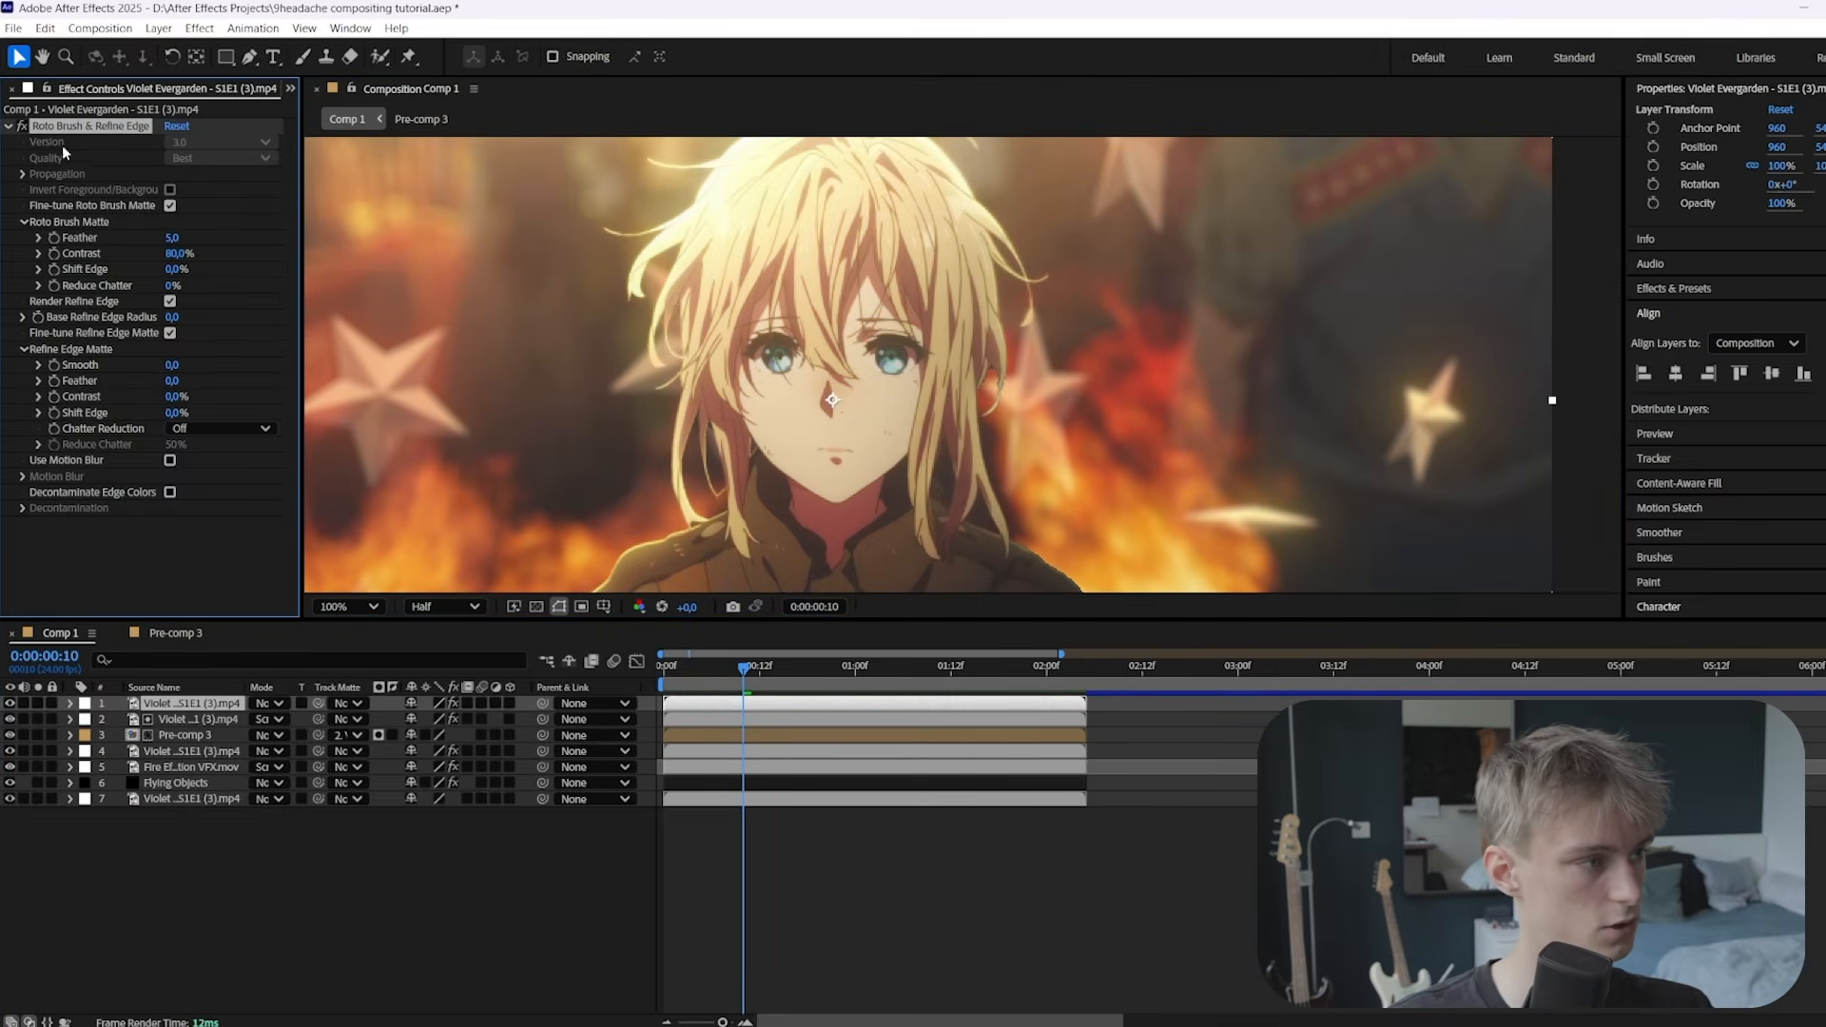
{"action": "key", "text": "Delete"}
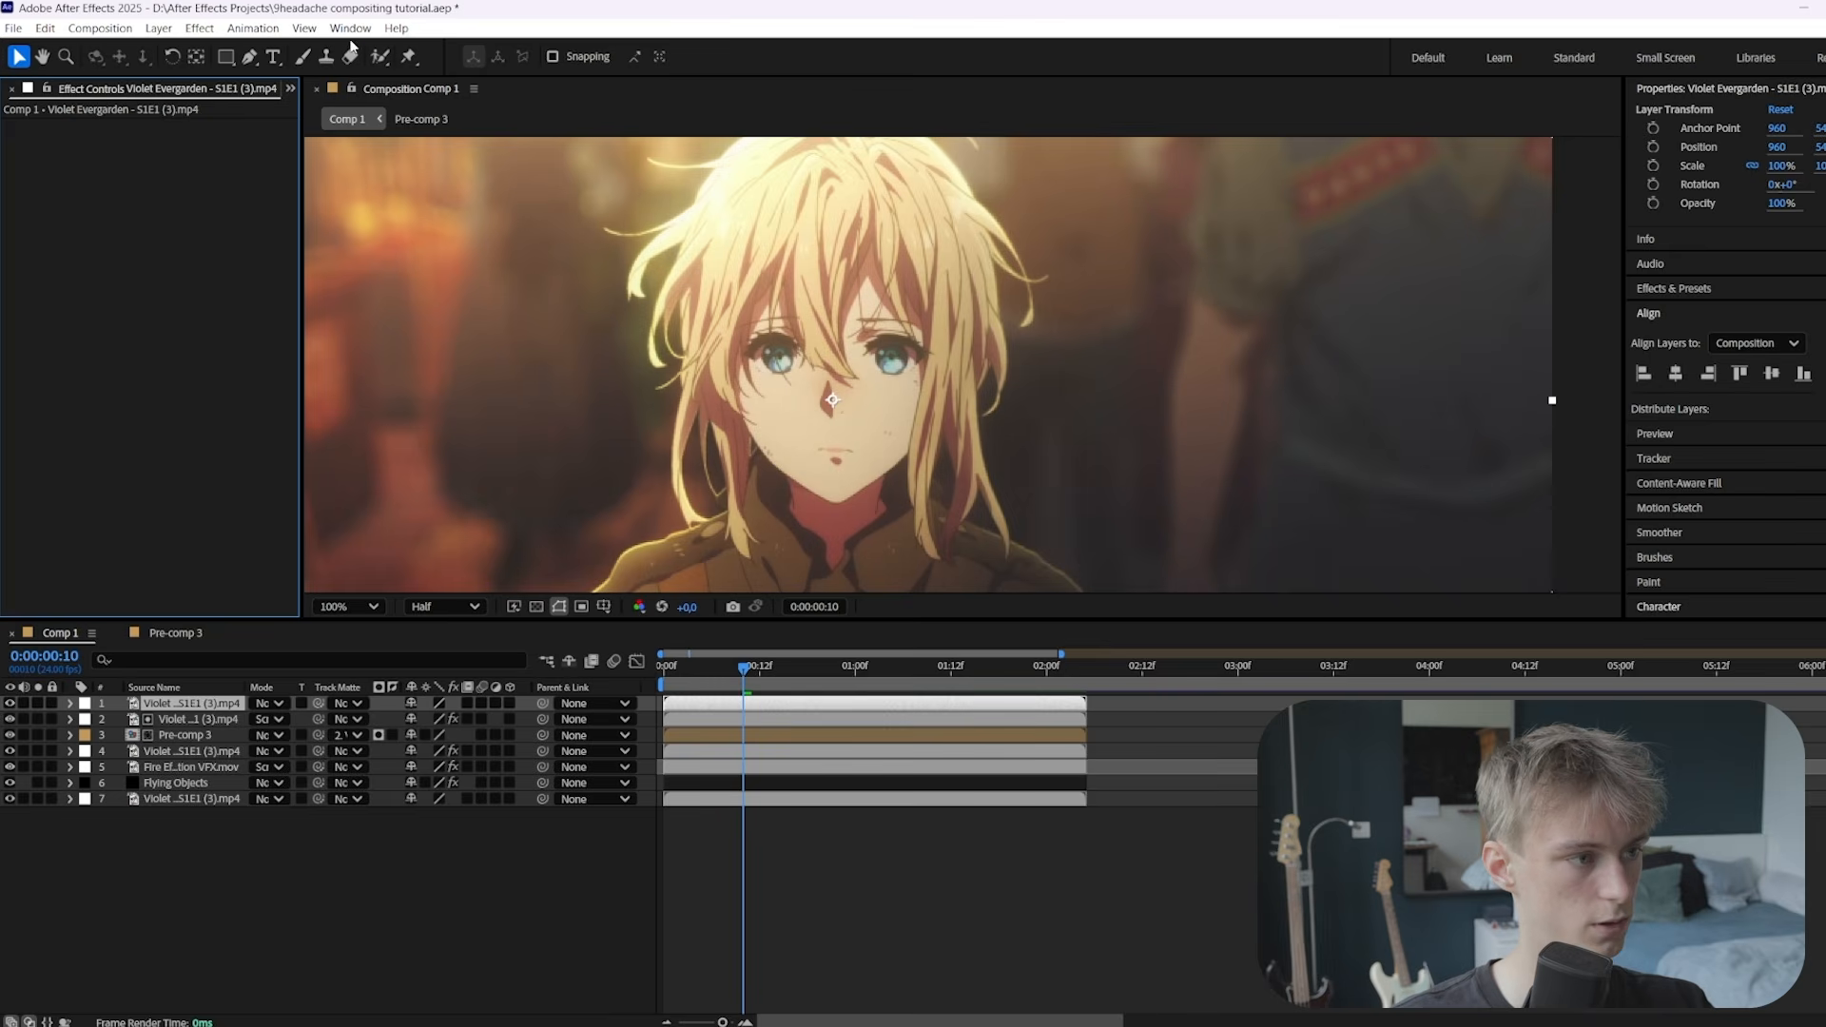
{"action": "left_click", "coordinate": [379, 56]}
{"action": "double_click", "coordinate": [779, 380]}
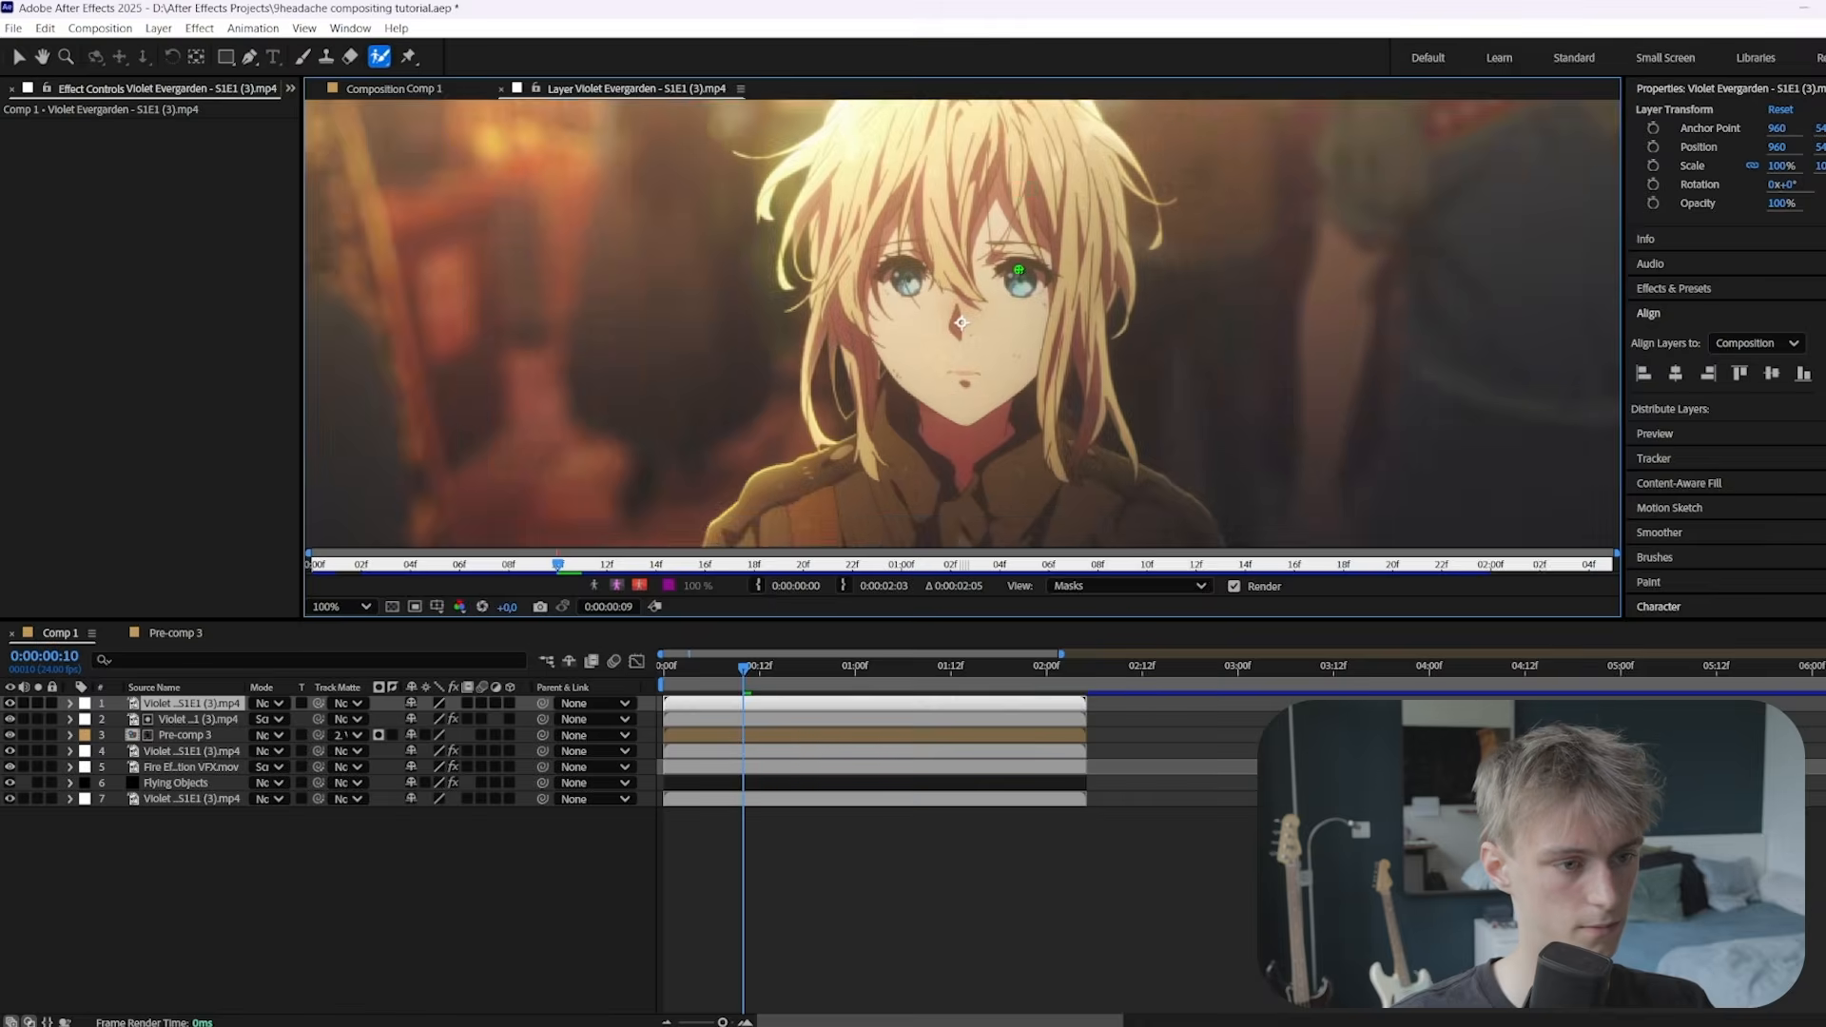
Set the Comp 1 preview to Full resolution and return to the character's layer view
{"action": "left_click", "coordinate": [419, 90]}
{"action": "left_click", "coordinate": [453, 605]}
{"action": "left_click", "coordinate": [451, 670]}
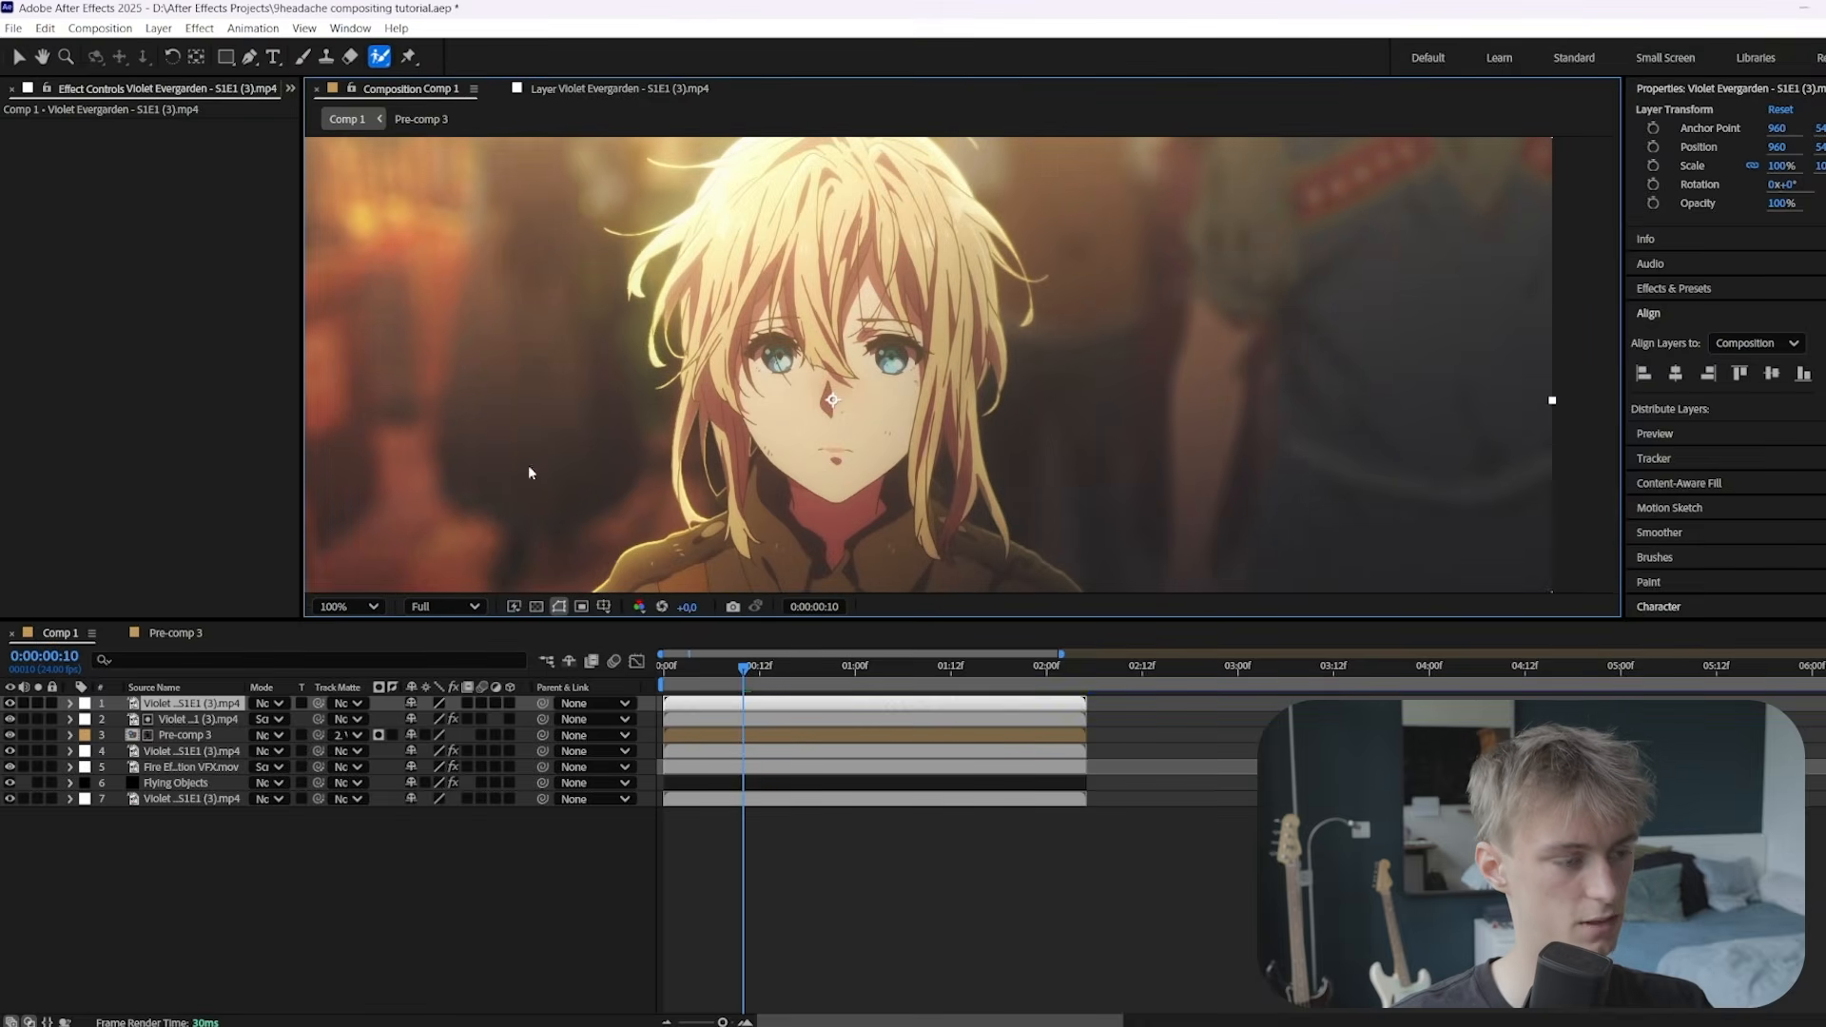
{"action": "left_click", "coordinate": [598, 91]}
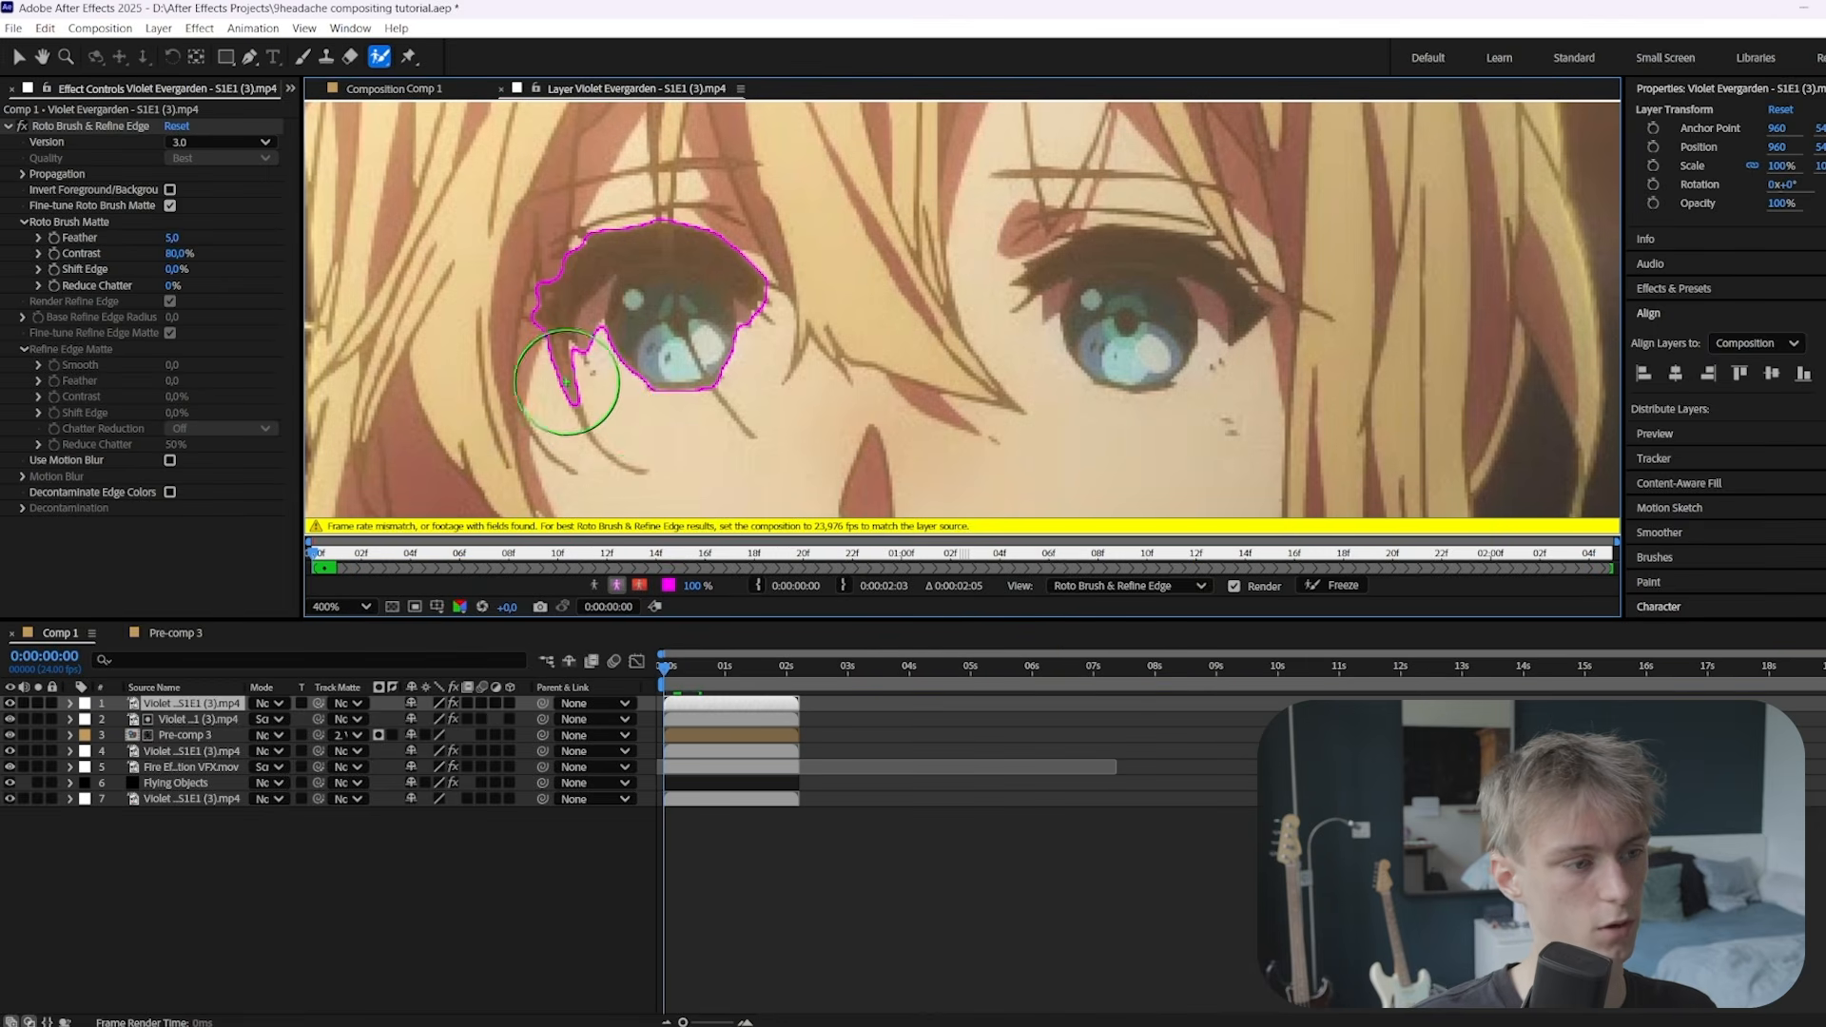
Roto both eyes, propagate and freeze the matte, then close the Layer panel
{"action": "mouse_move", "coordinate": [527, 390]}
{"action": "left_mouse_down"}
{"action": "mouse_move", "coordinate": [563, 207]}
{"action": "mouse_move", "coordinate": [712, 208]}
{"action": "mouse_move", "coordinate": [766, 246]}
{"action": "mouse_move", "coordinate": [805, 353]}
{"action": "mouse_move", "coordinate": [670, 202]}
{"action": "left_mouse_up"}
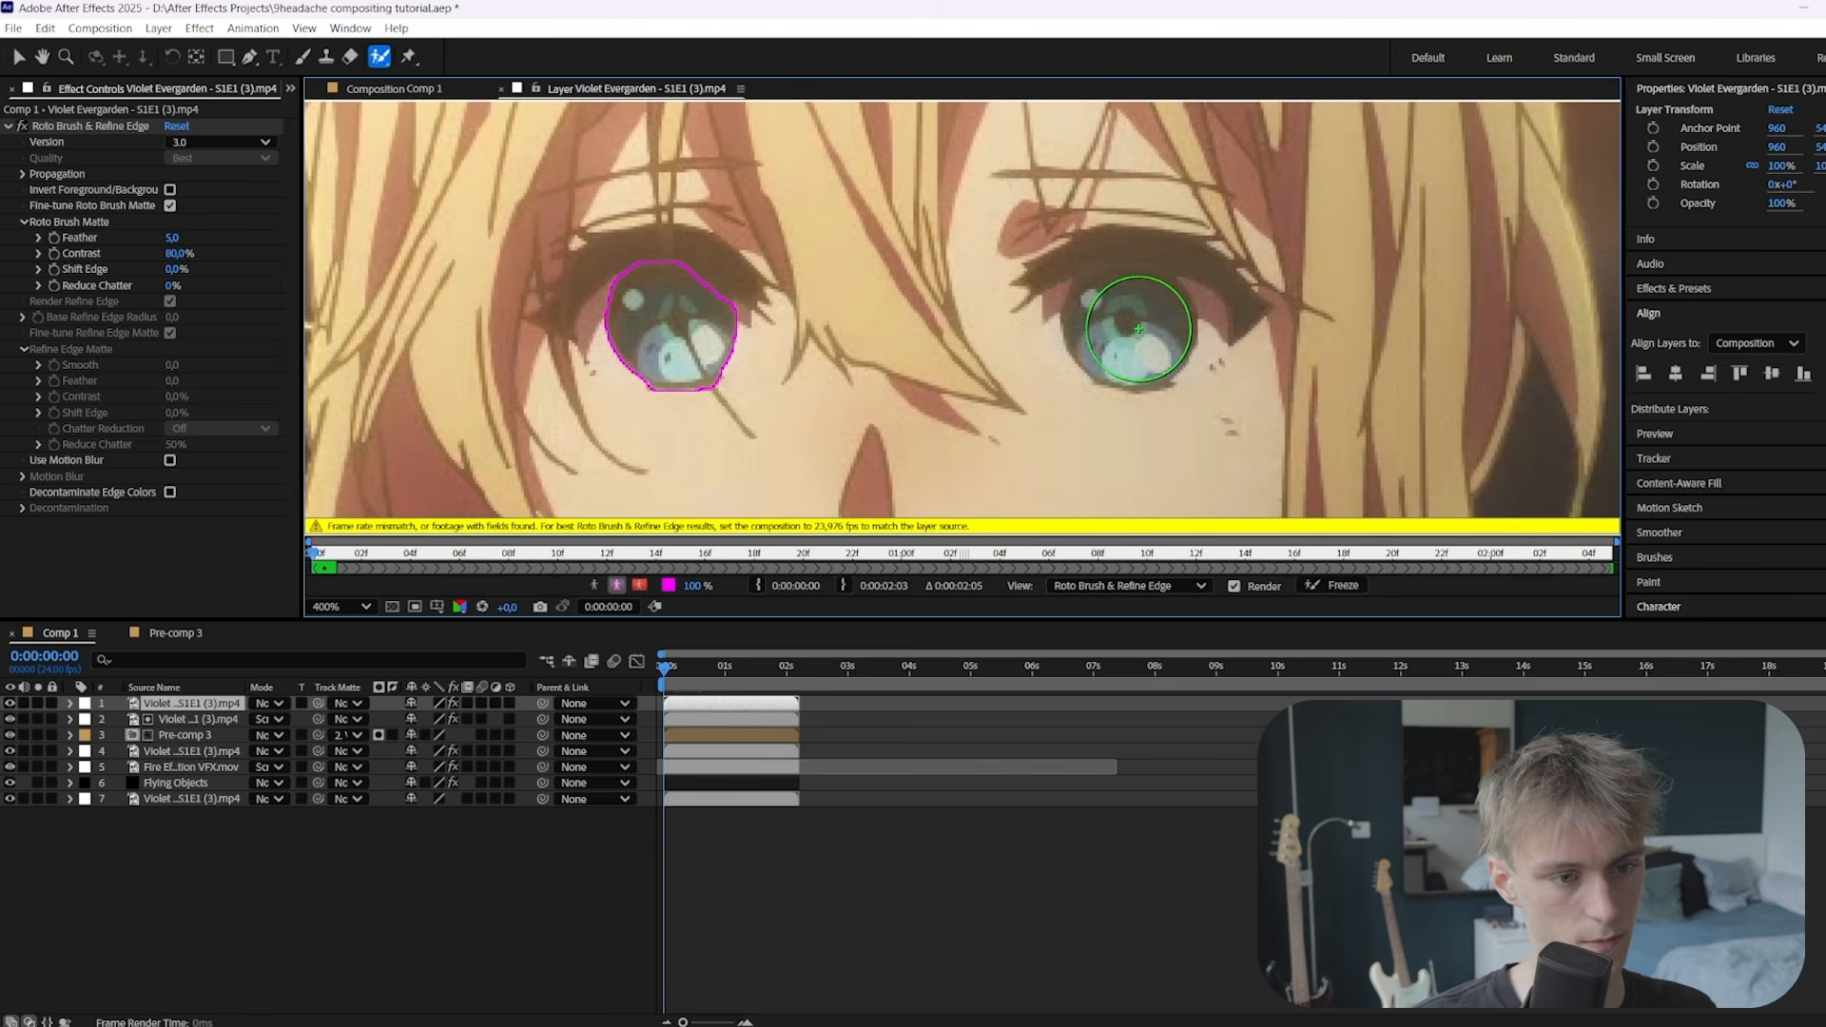
{"action": "left_click", "coordinate": [1134, 328]}
{"action": "key", "text": "space"}
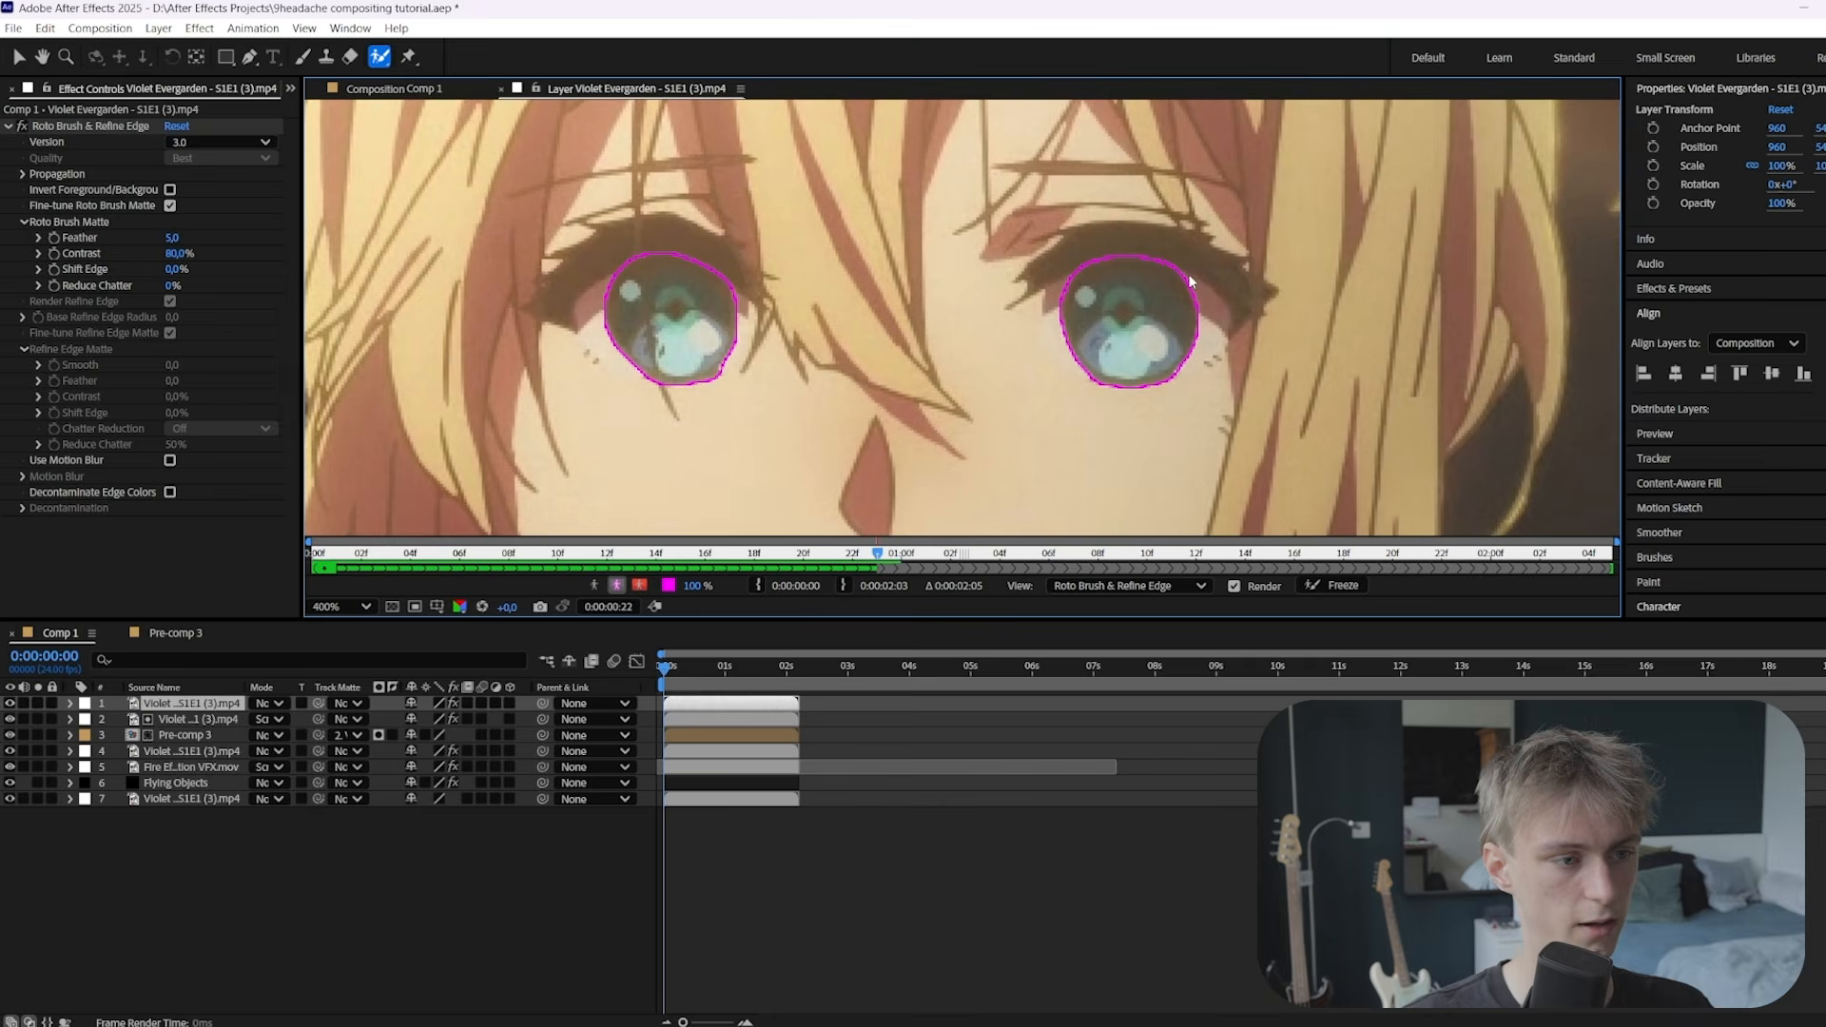
{"action": "left_click", "coordinate": [1337, 585]}
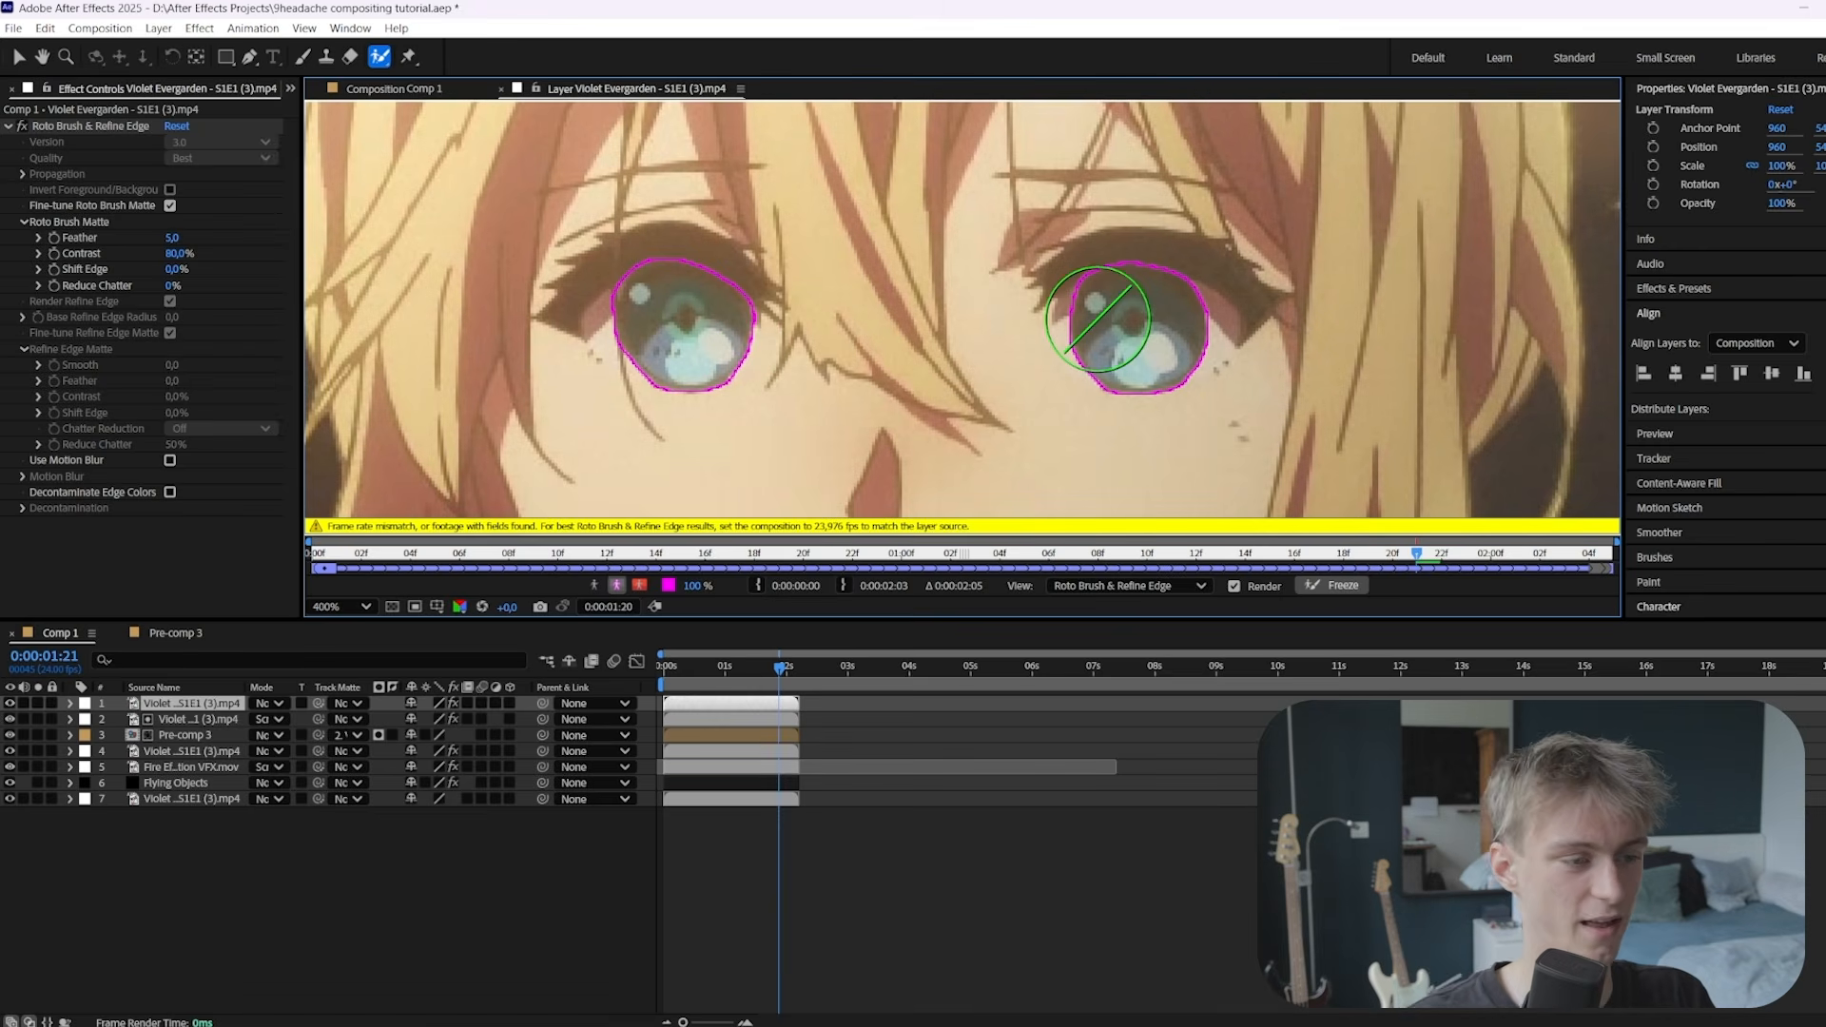
{"action": "left_click", "coordinate": [501, 89]}
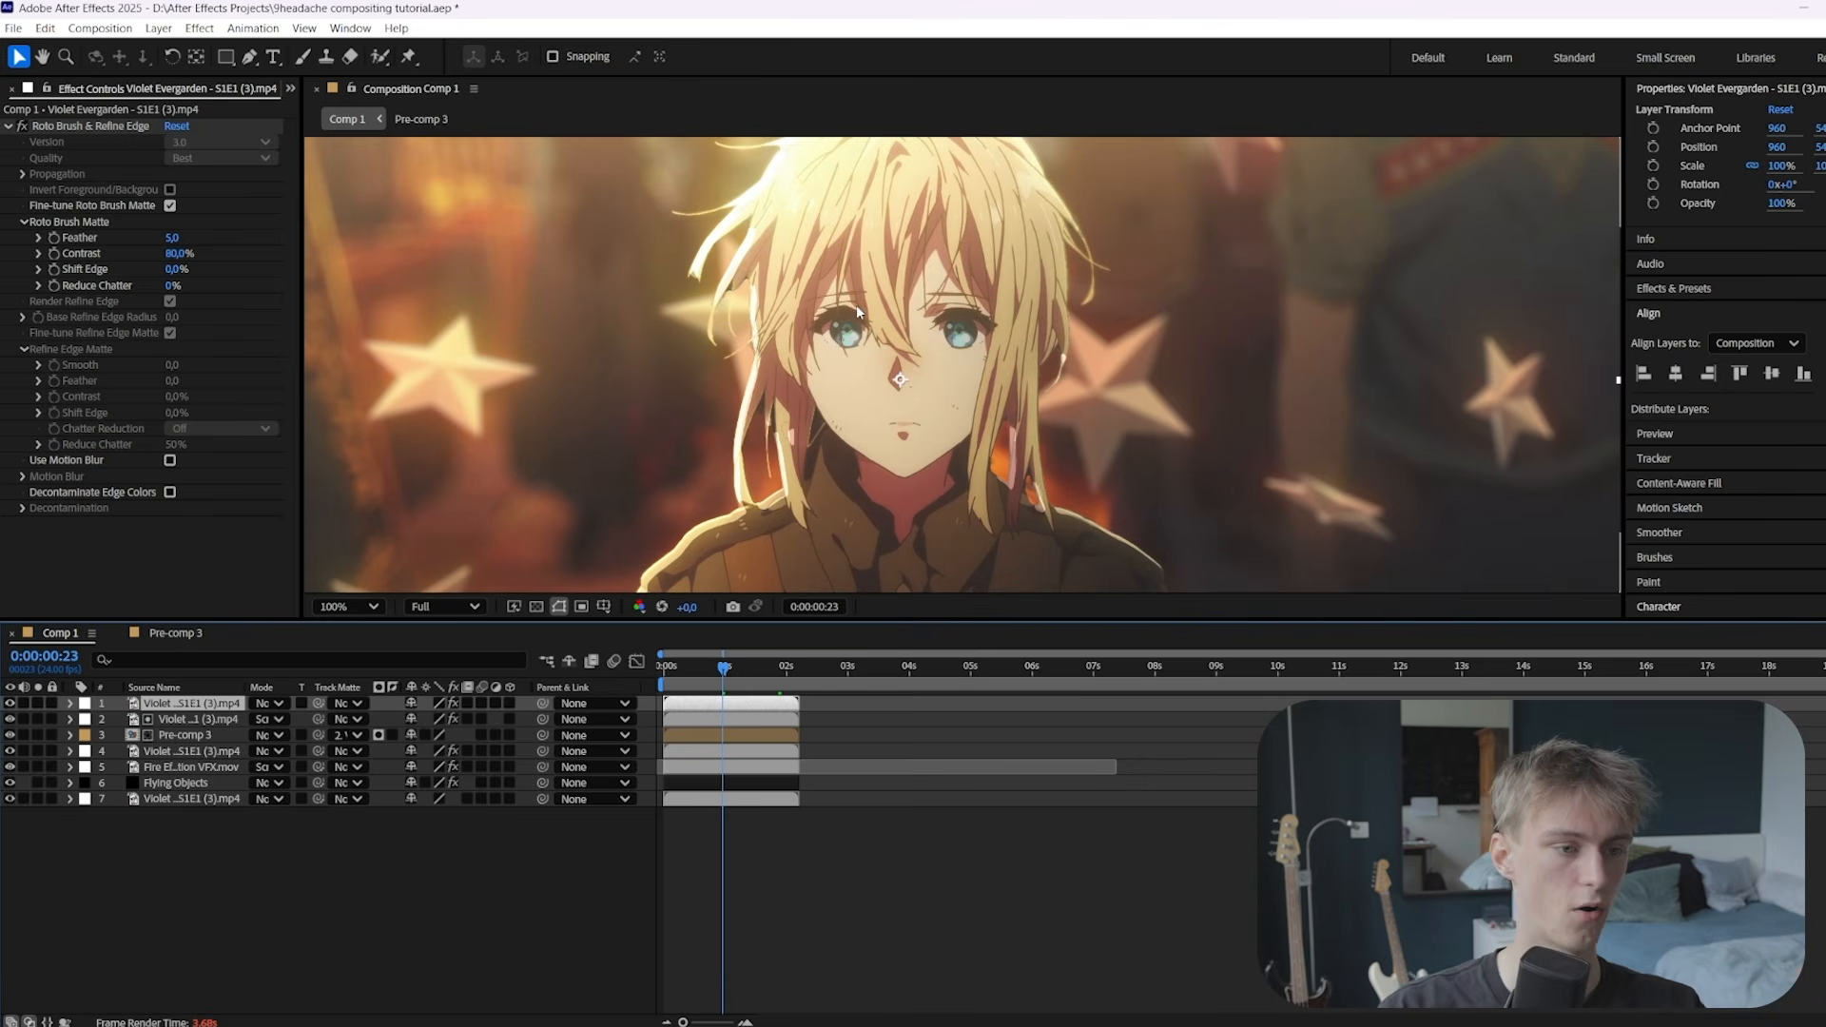
Apply Lumetri Color to the eye layer with Saturation 275, Shadows -23, Highlights 56
{"action": "scroll", "coordinate": [938, 331], "scroll_direction": "down", "scroll_amount": 1}
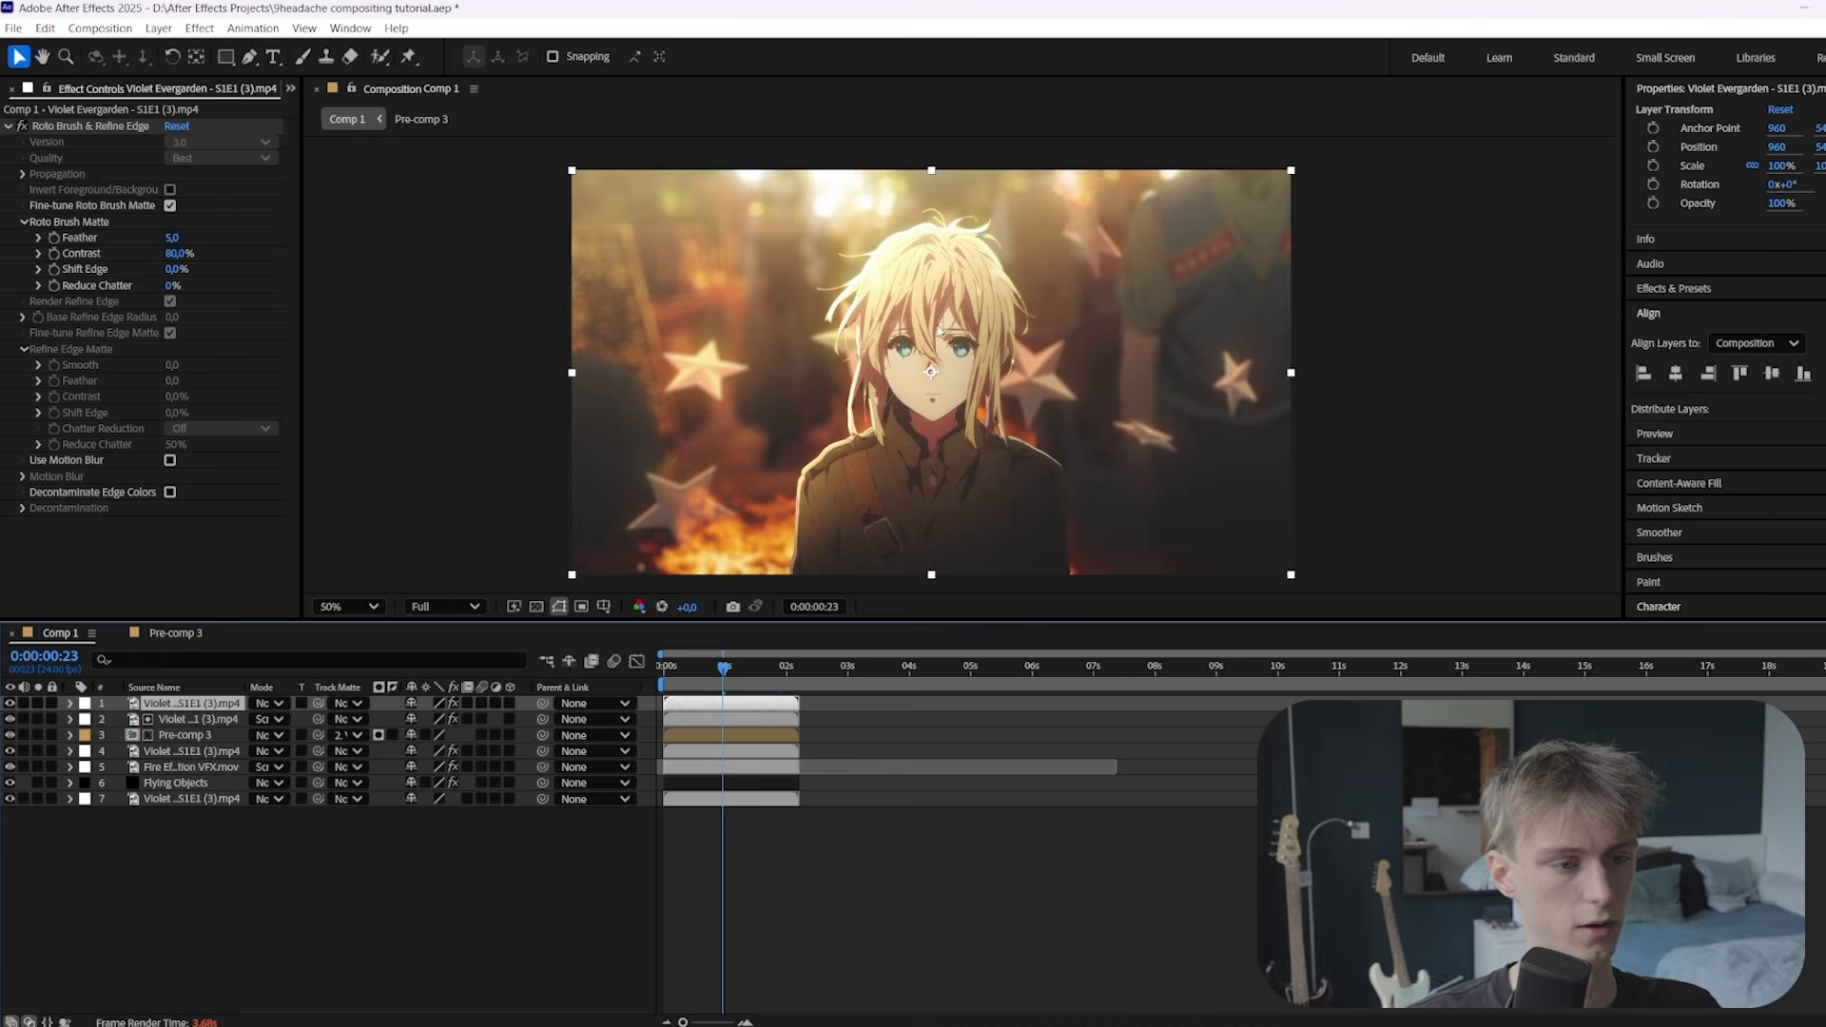
{"action": "scroll", "coordinate": [970, 343], "scroll_direction": "up", "scroll_amount": 1}
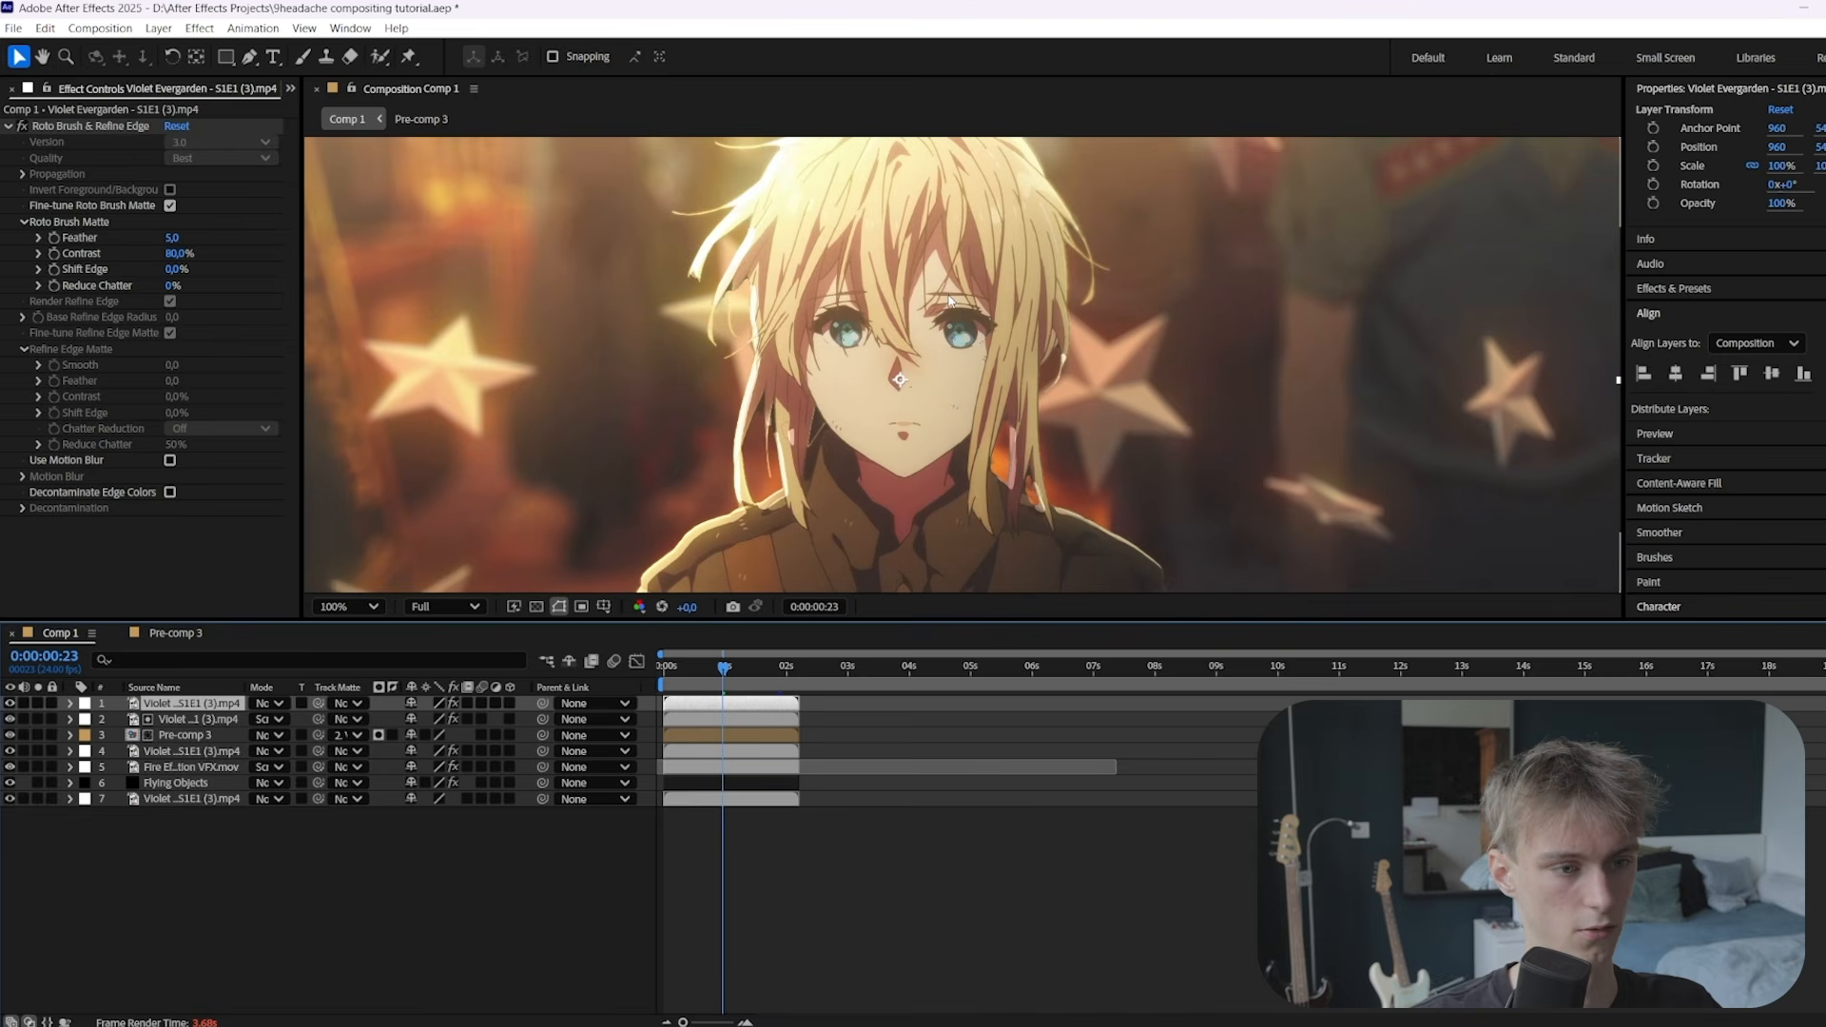
{"action": "scroll", "coordinate": [915, 287], "scroll_direction": "down", "scroll_amount": 1}
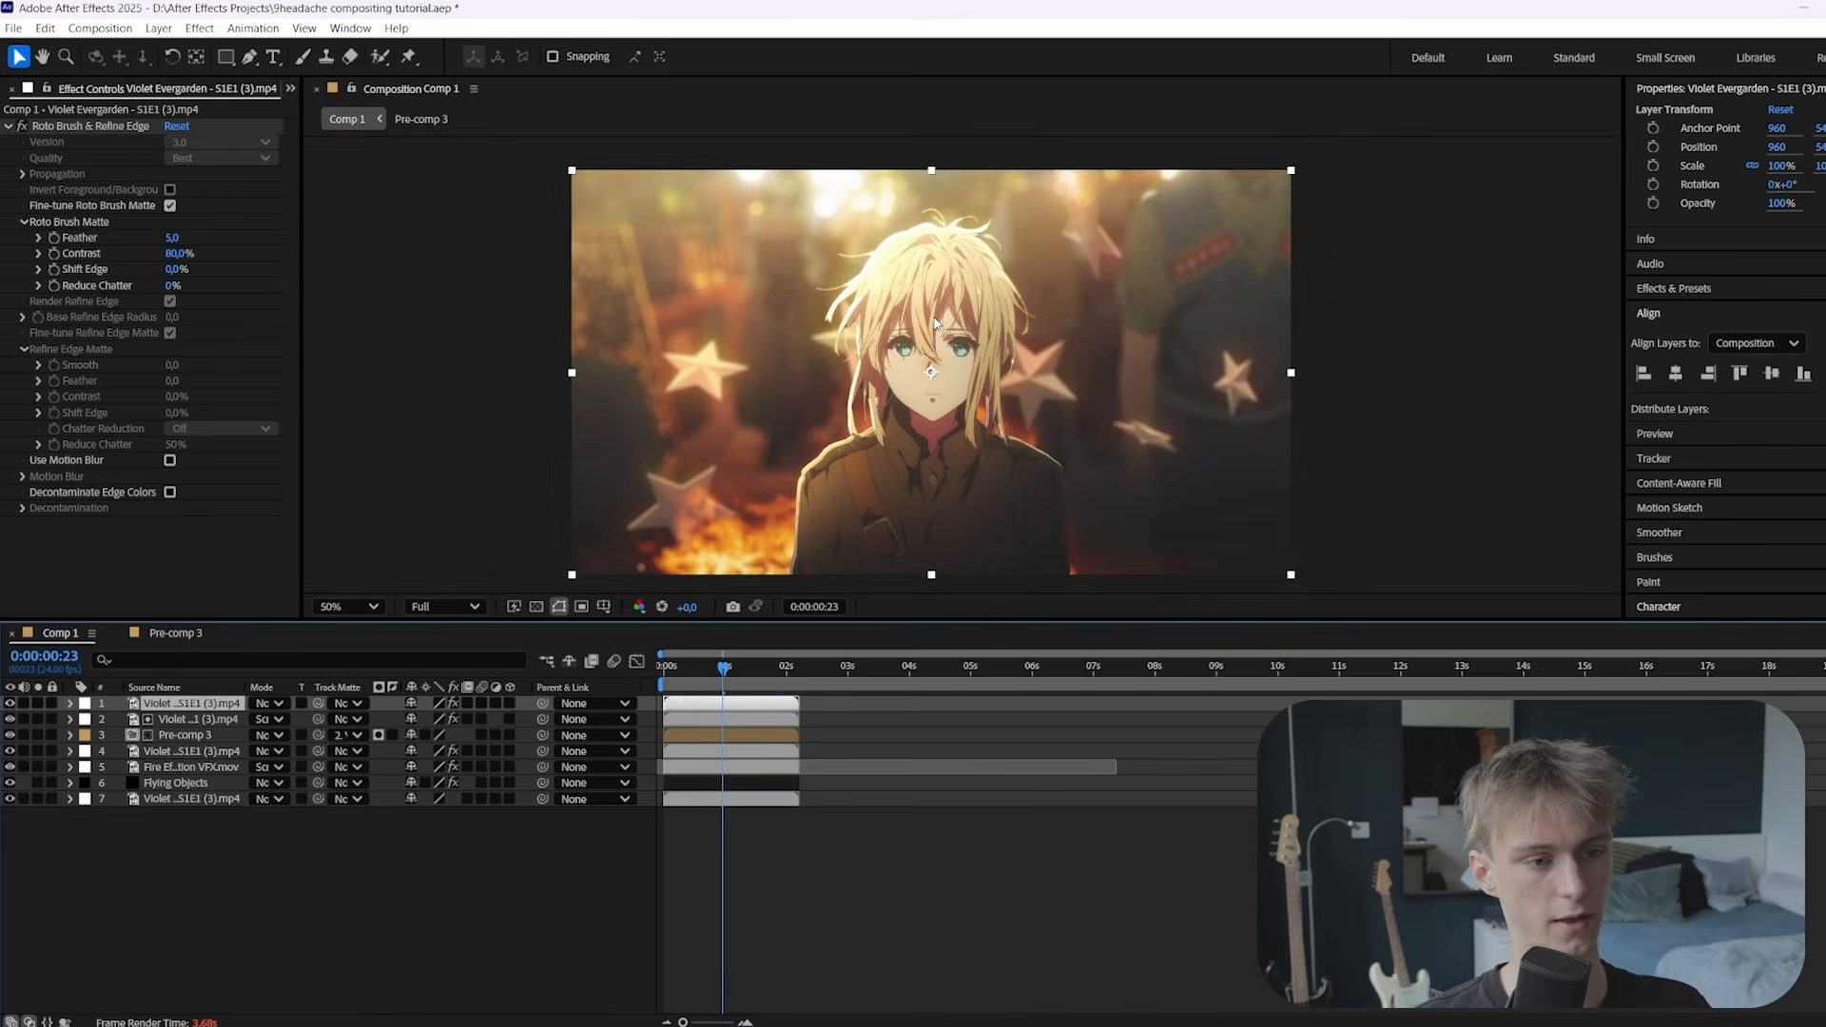
{"action": "scroll", "coordinate": [961, 328], "scroll_direction": "up", "scroll_amount": 2}
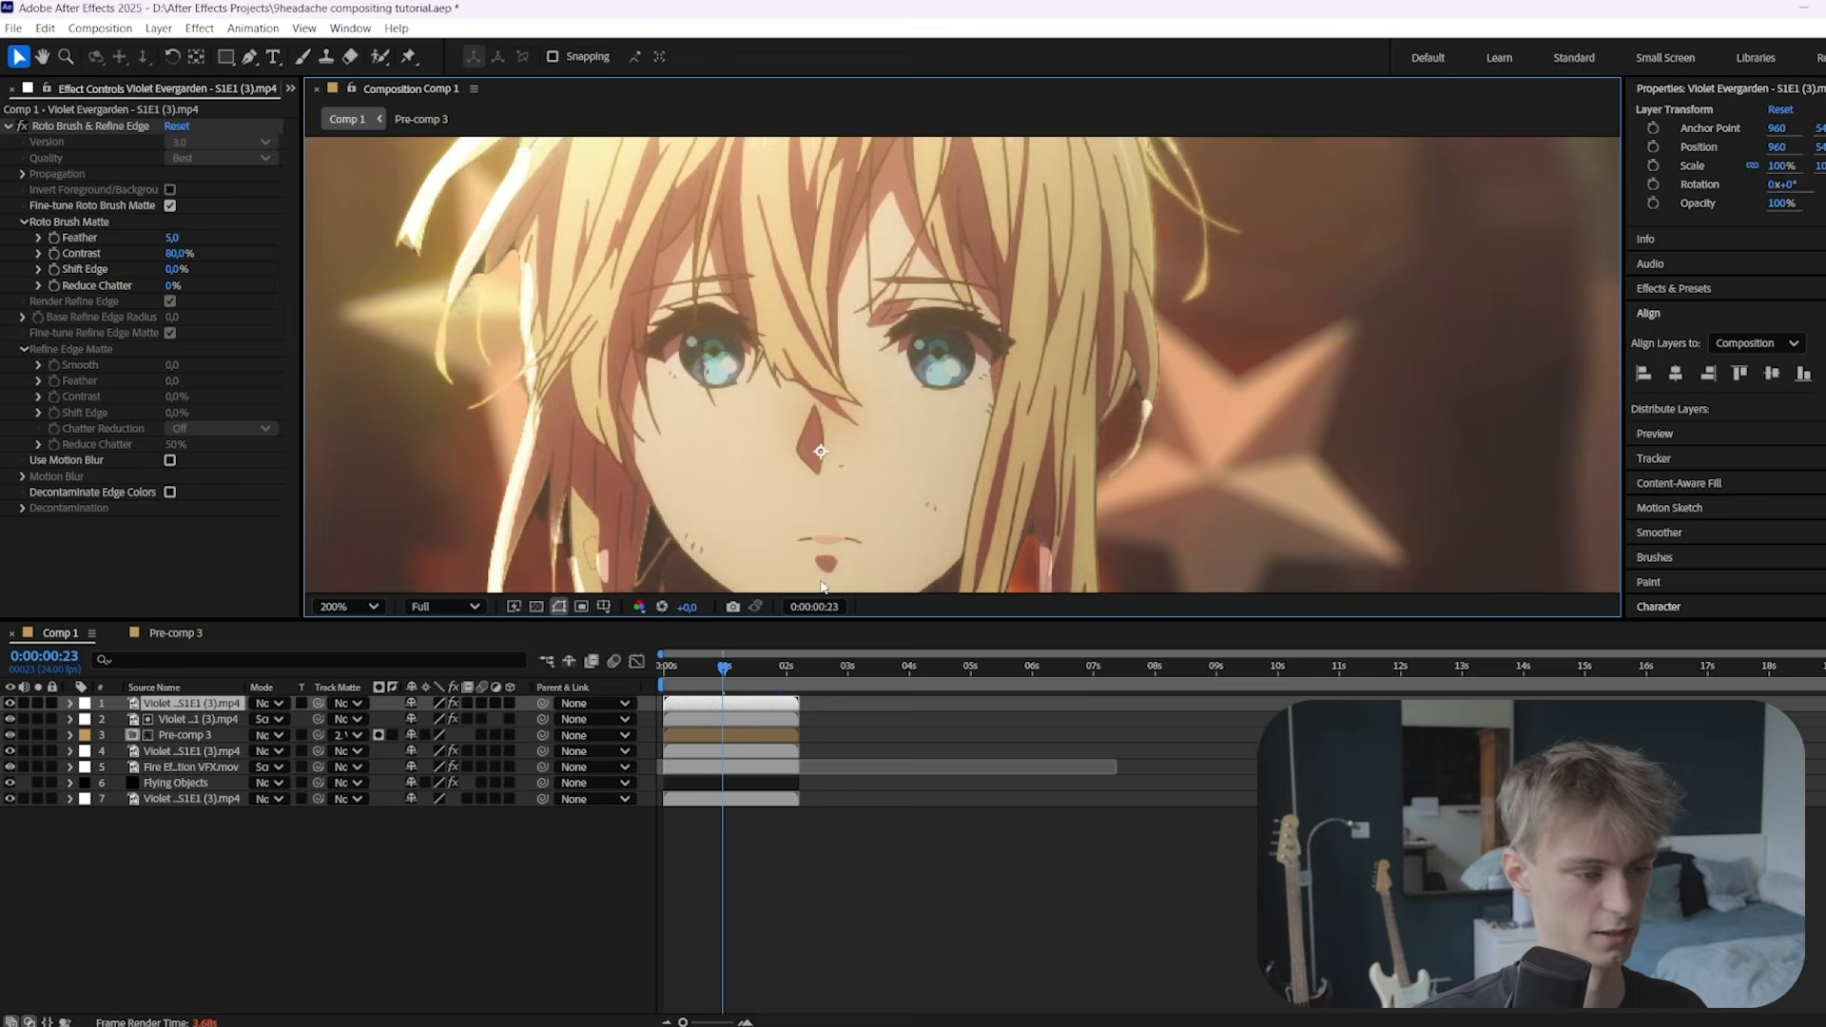
{"action": "key", "text": "slash"}
{"action": "key", "text": "ctrl+space"}
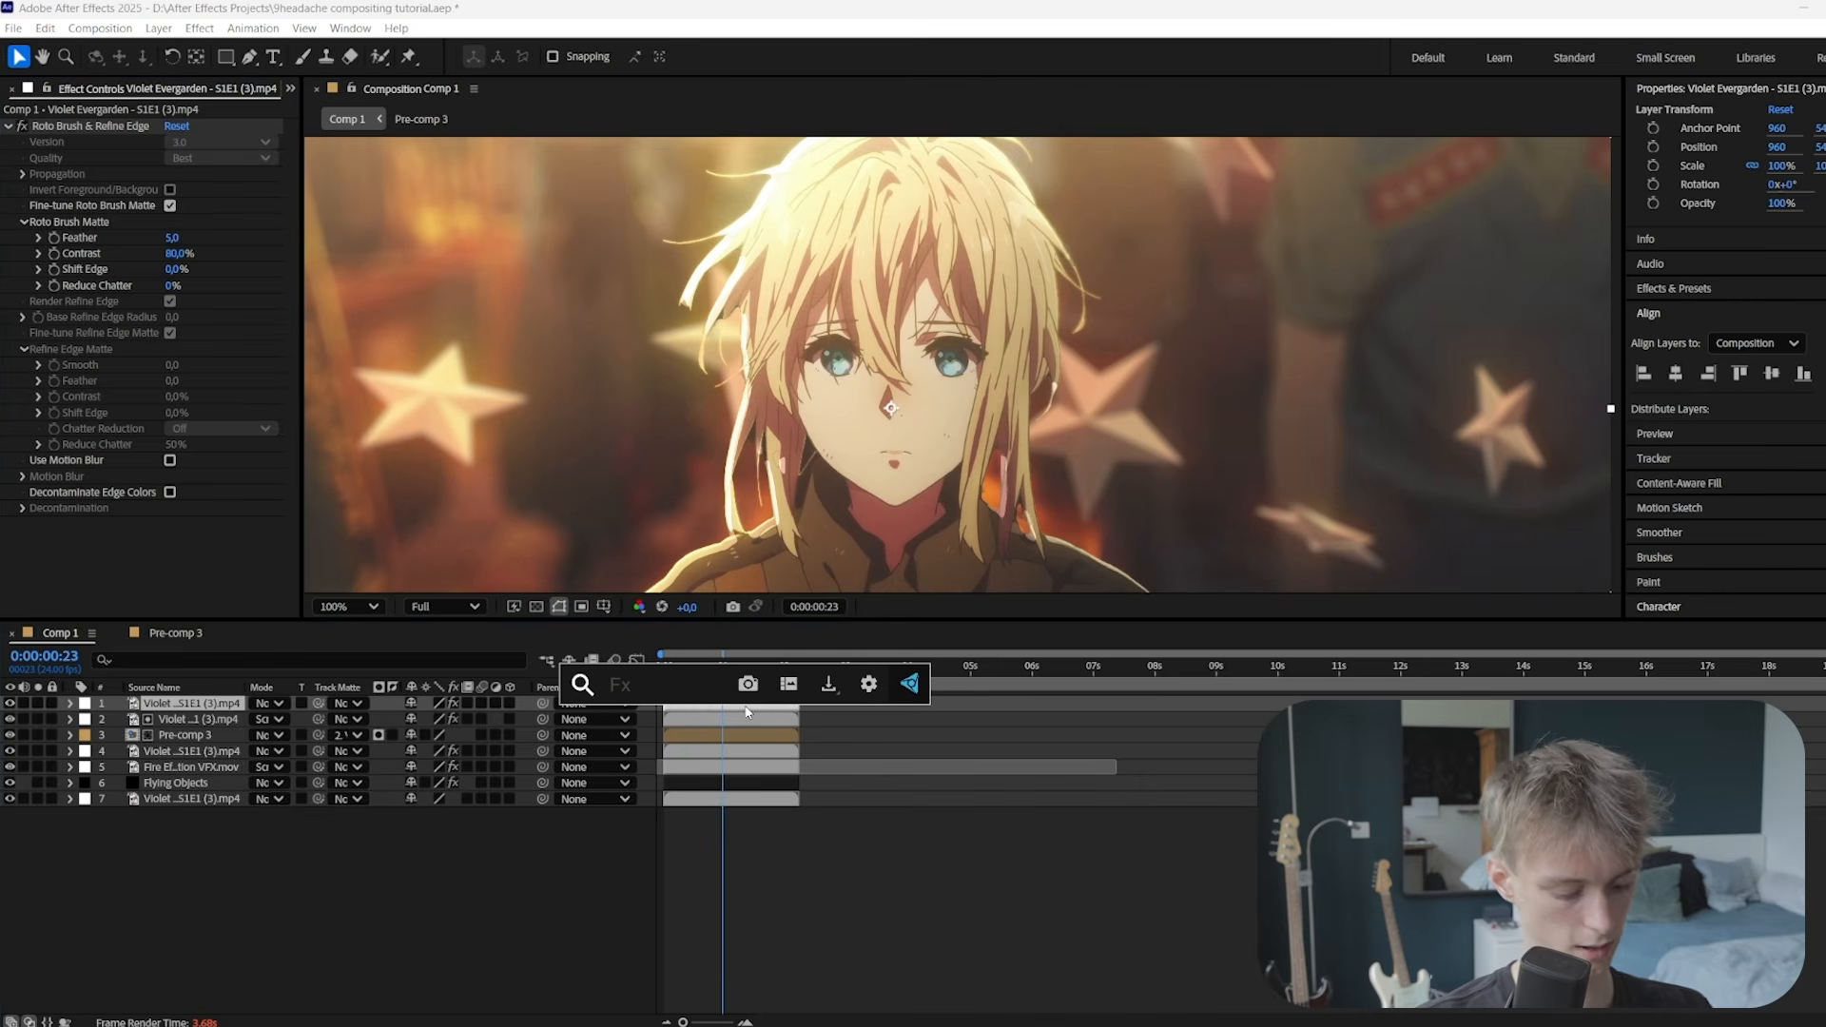
{"action": "type", "text": "lu"}
{"action": "key", "text": "Return"}
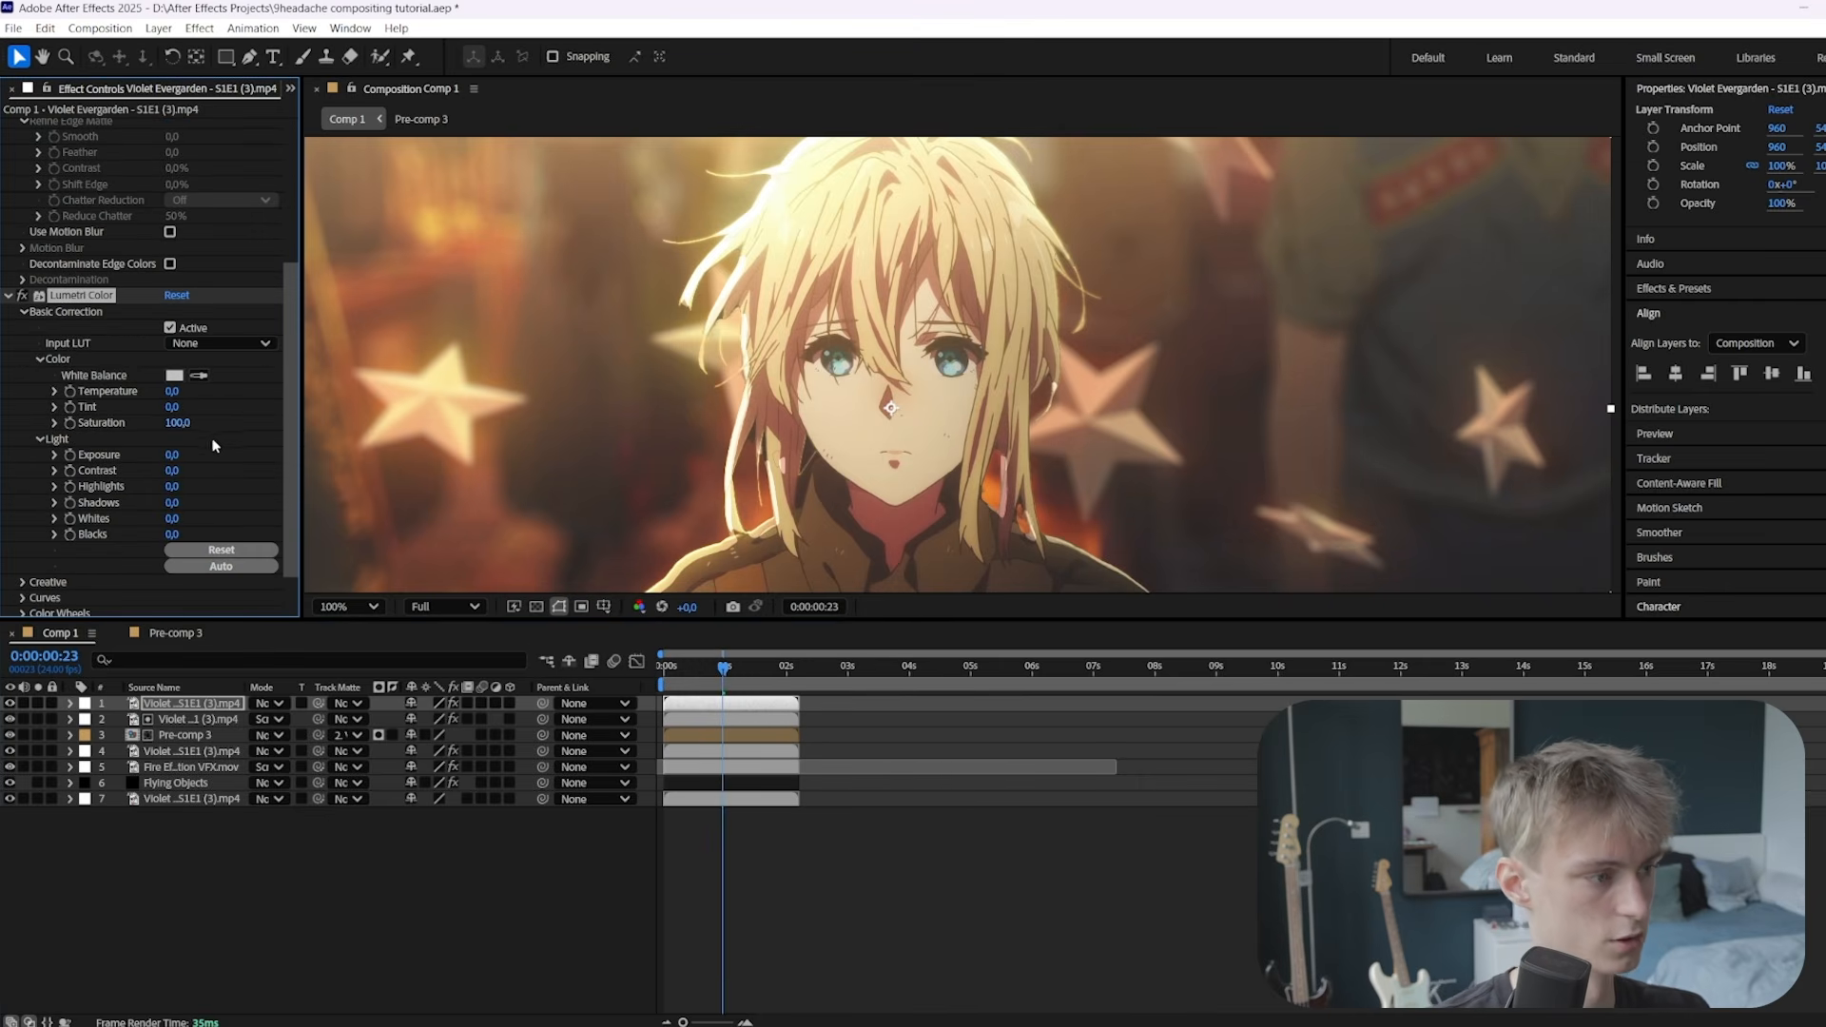
{"action": "left_click_drag", "start_coordinate": [177, 423], "coordinate": [152, 465]}
{"action": "scroll", "coordinate": [182, 414], "scroll_direction": "down", "scroll_amount": 2}
{"action": "scroll", "coordinate": [862, 420], "scroll_direction": "up", "scroll_amount": 1}
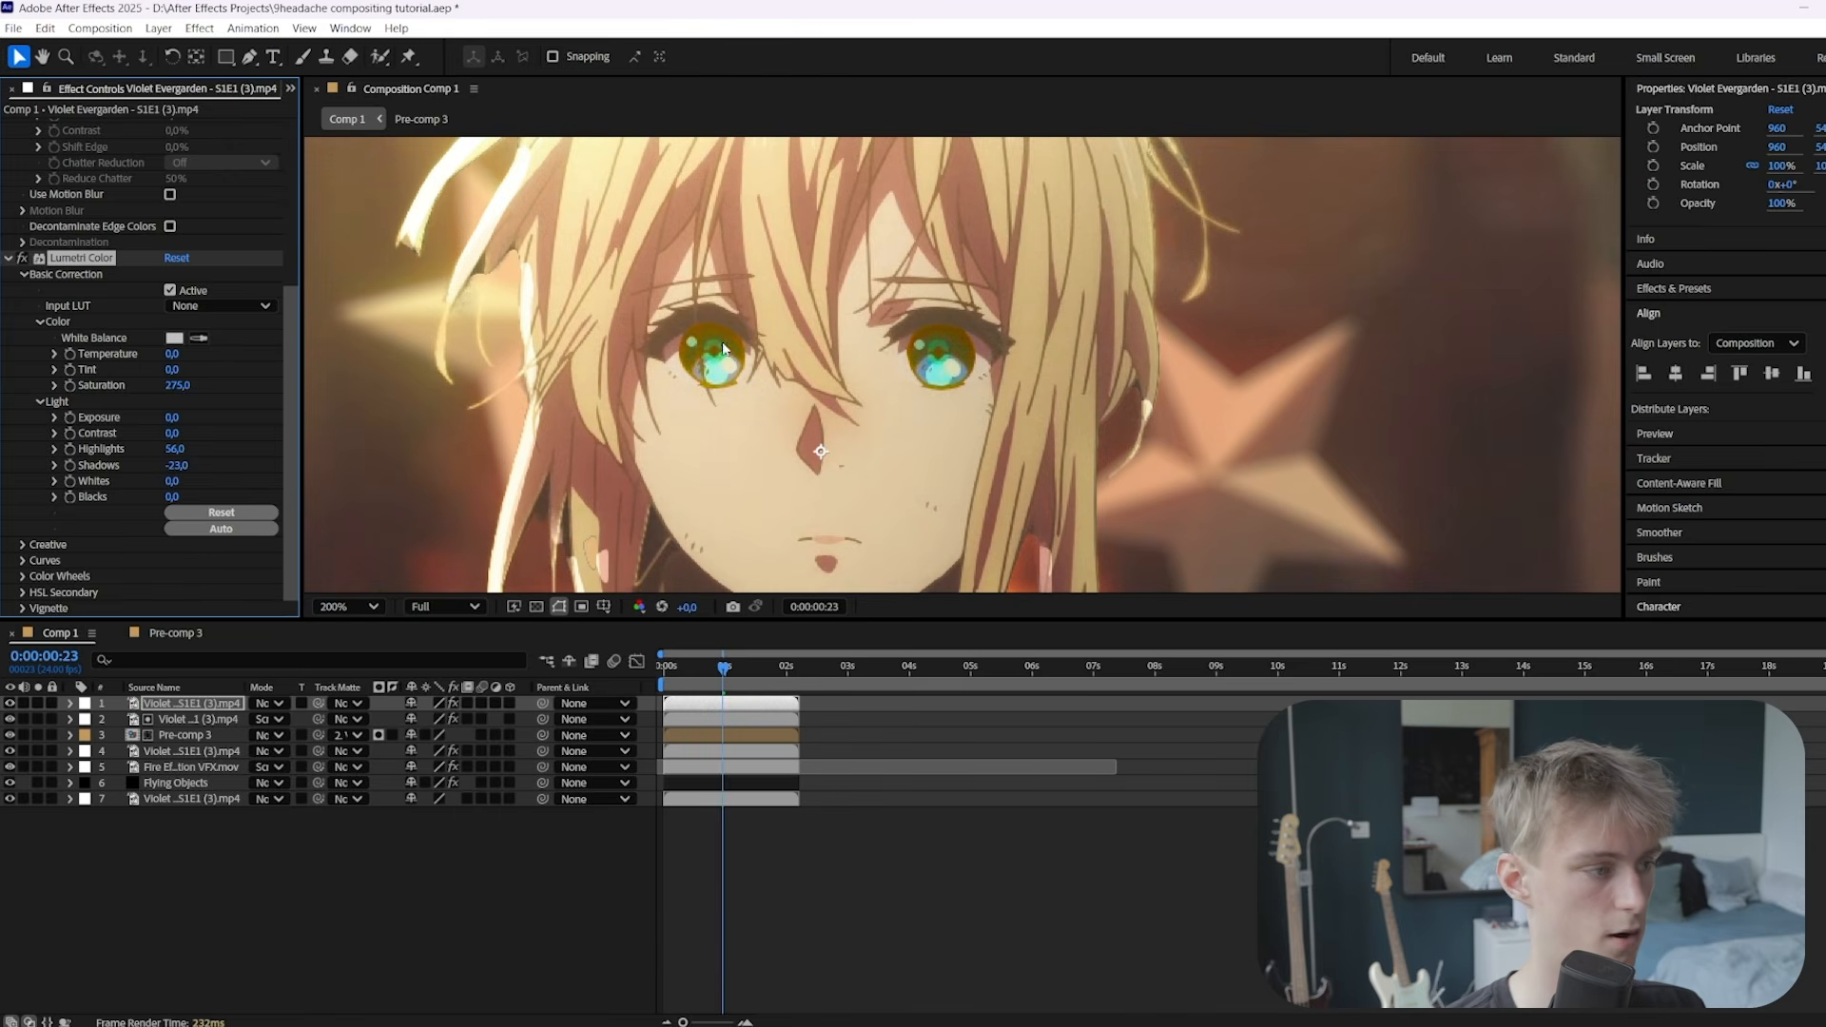
Add a Deep Glow effect to the eye layer
{"action": "key", "text": "ctrl+space"}
{"action": "type", "text": "deep"}
{"action": "key", "text": "Return"}
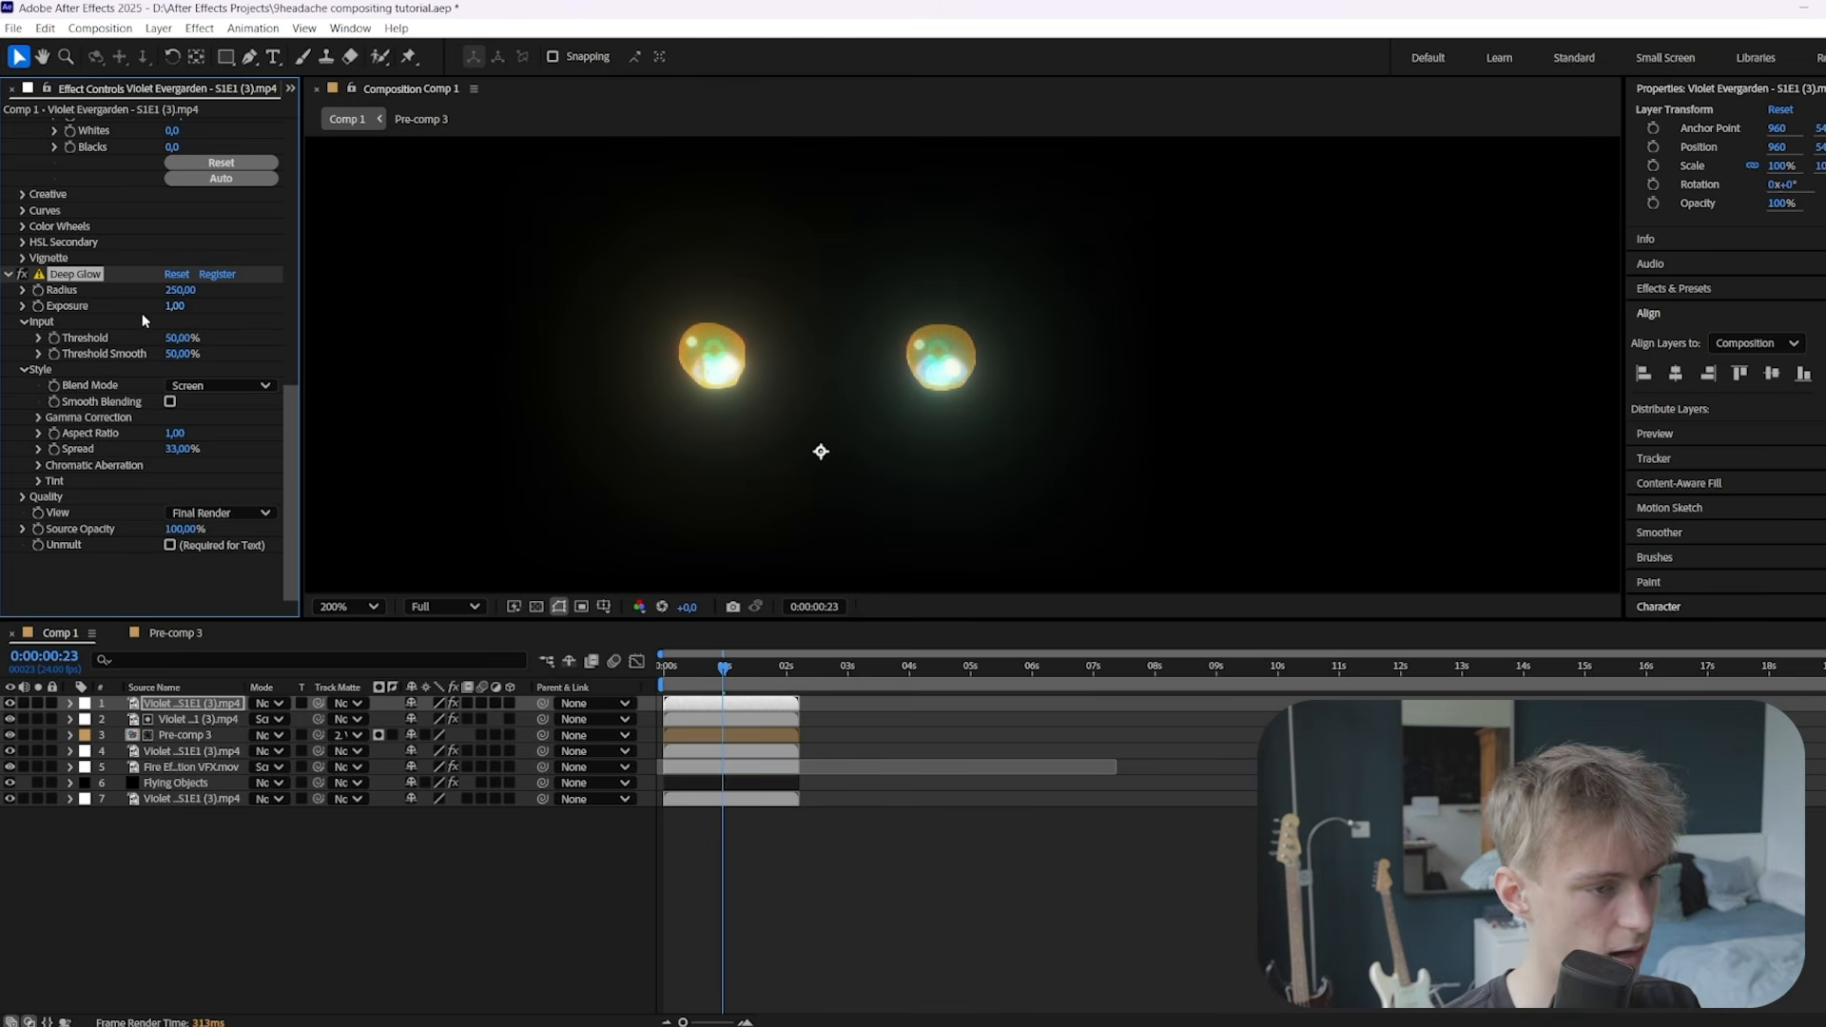
Set Deep Glow to Unmult with Radius 220 and Exposure 1.79, then add an adjustment layer at frame one
{"action": "left_click", "coordinate": [170, 545]}
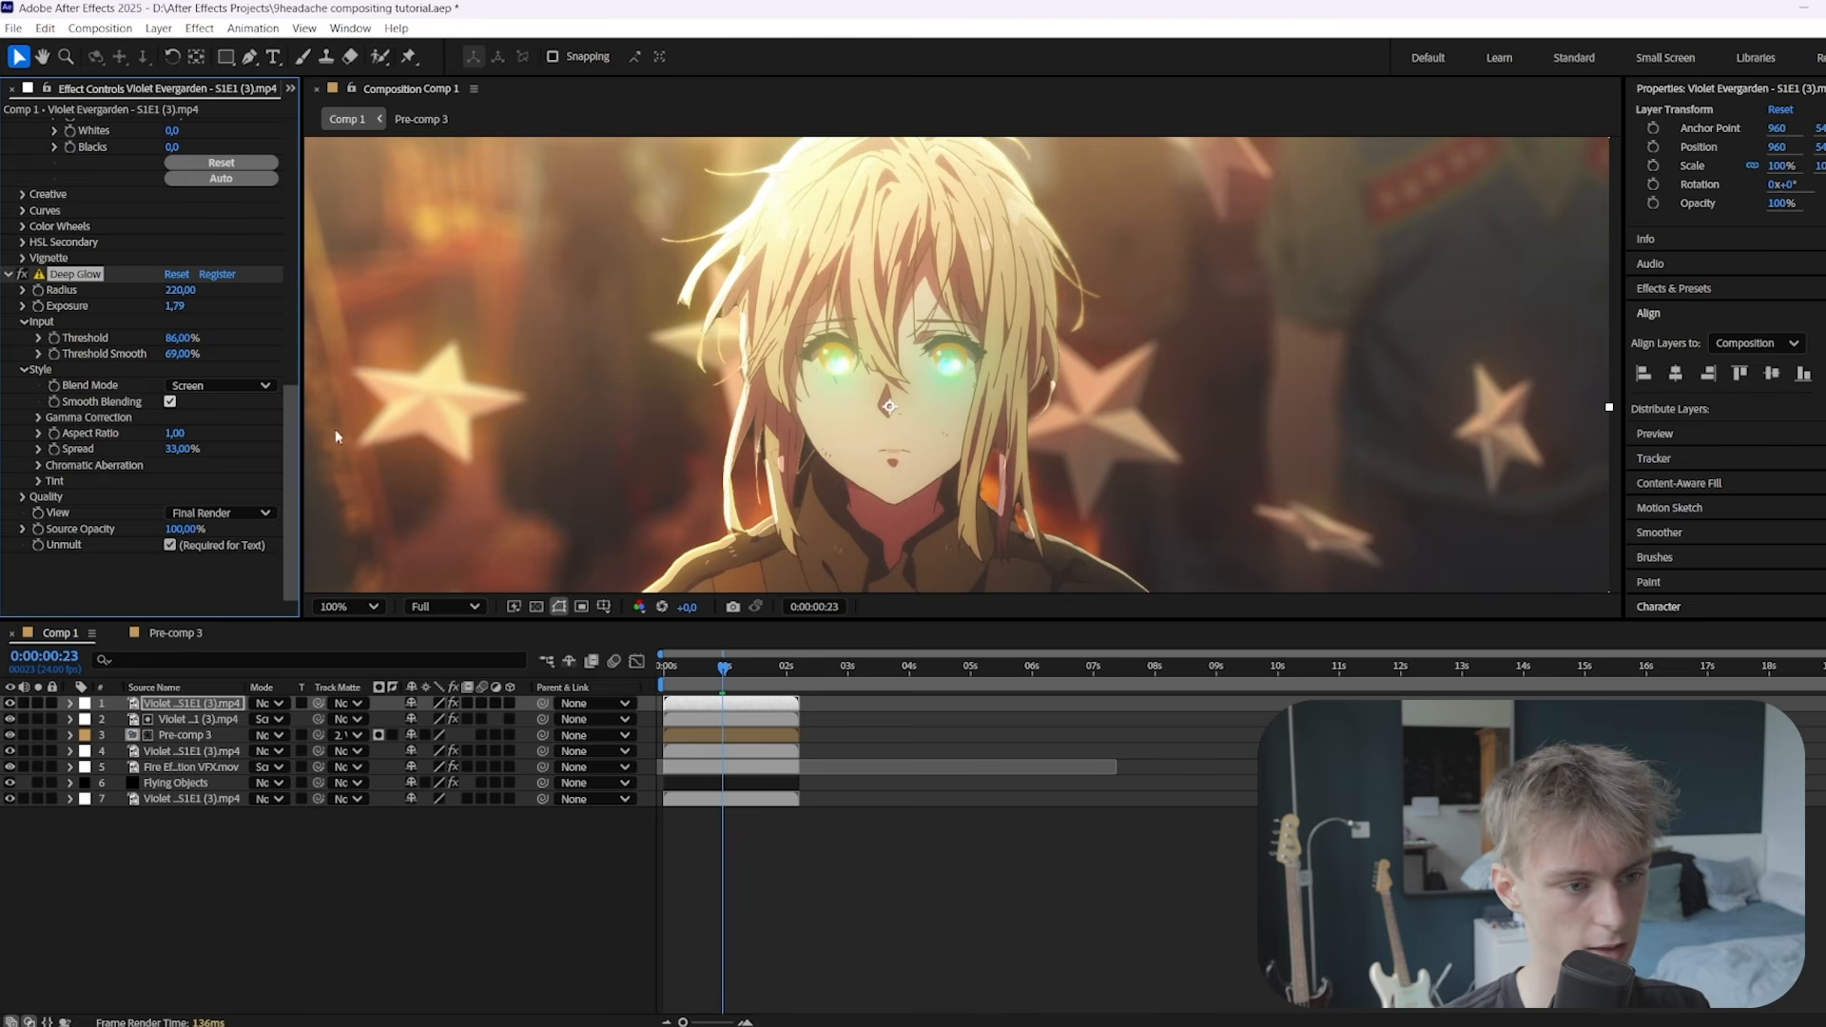
{"action": "scroll", "coordinate": [969, 421], "scroll_direction": "down", "scroll_amount": 2}
{"action": "left_click", "coordinate": [764, 705]}
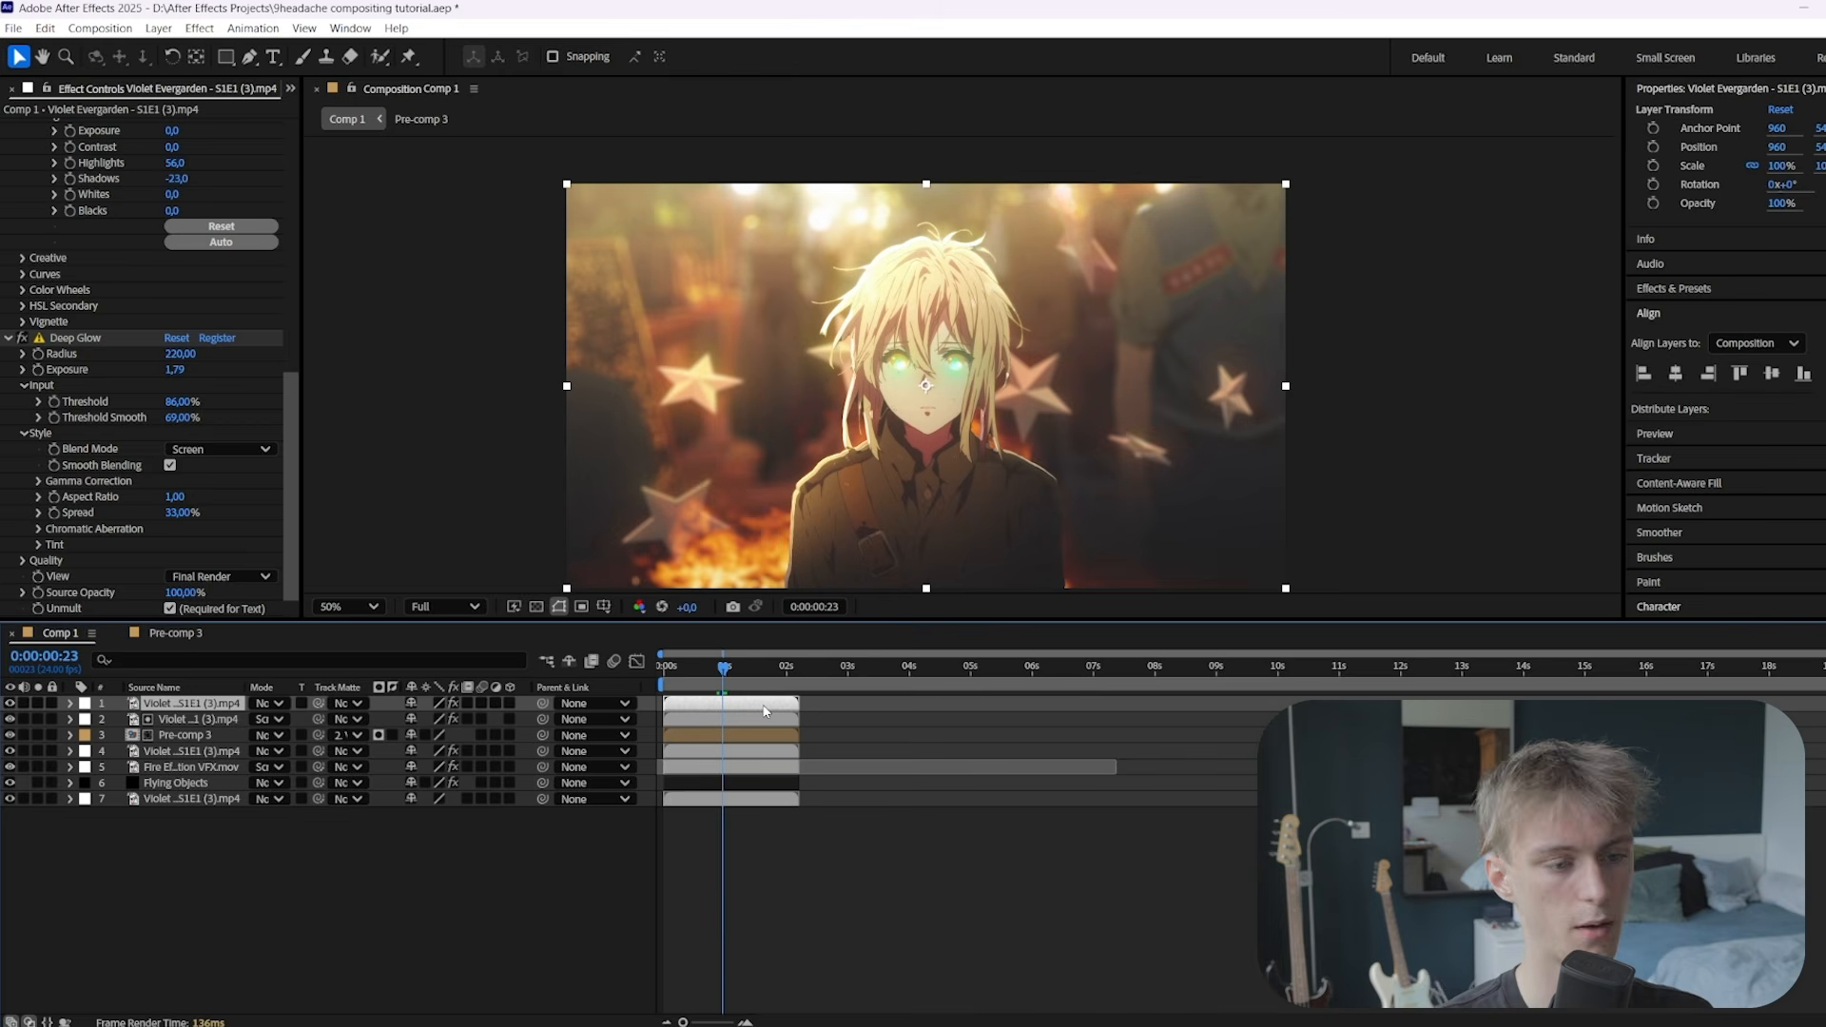
{"action": "key", "text": "Home"}
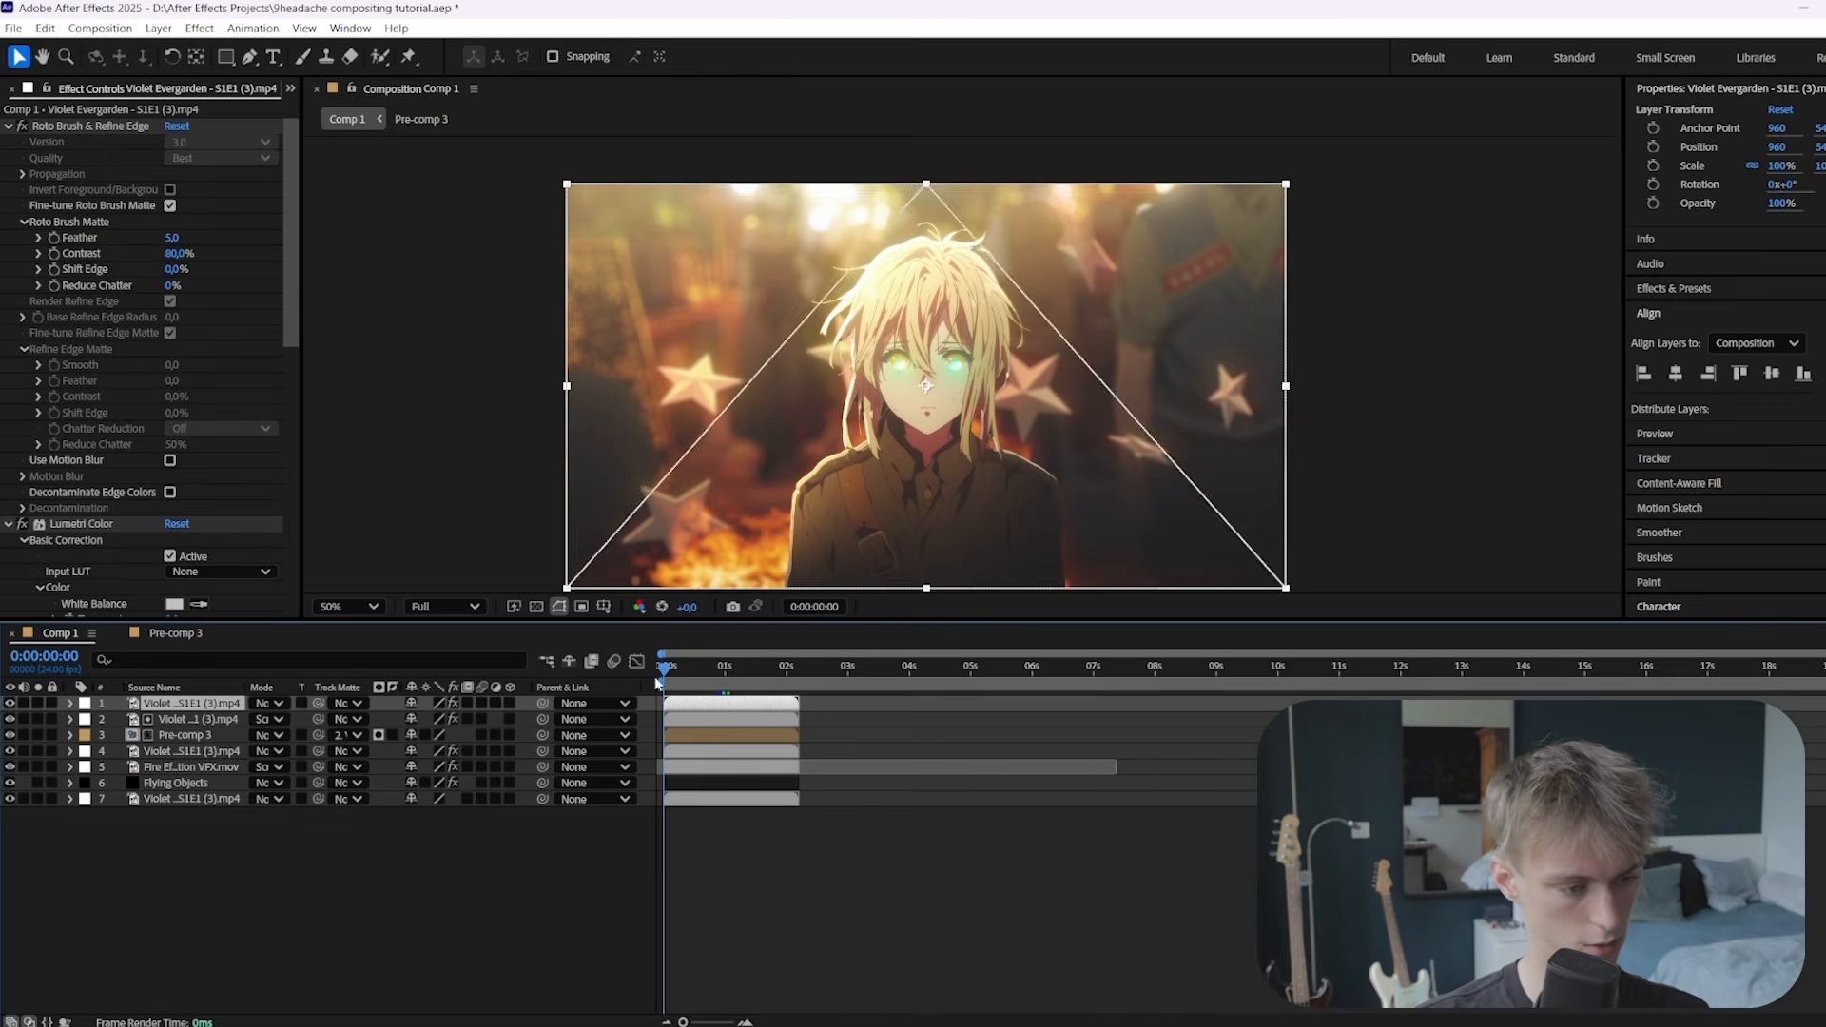
{"action": "key", "text": "ctrl+alt+y"}
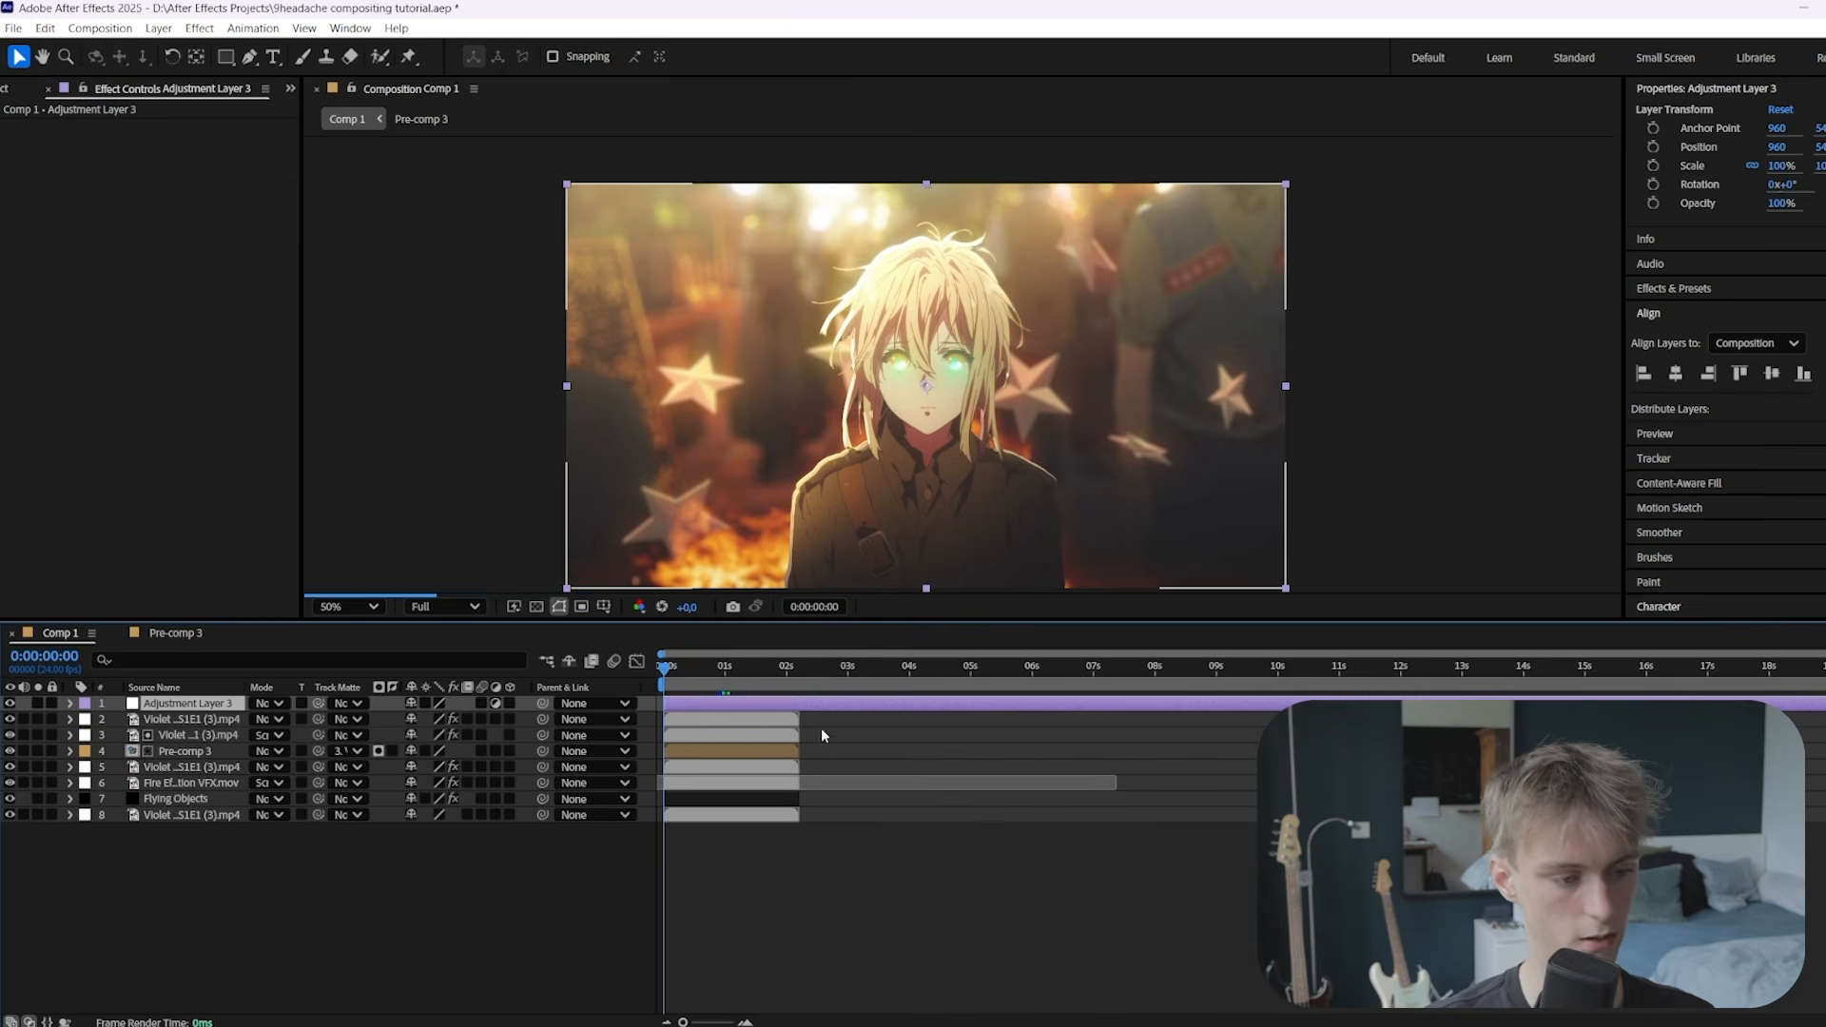
Split the adjustment layer at 0:00:02:05 and delete the excess piece
{"action": "scroll", "coordinate": [820, 728], "scroll_direction": "up", "scroll_amount": 1}
{"action": "left_click", "coordinate": [779, 675]}
{"action": "key", "text": "ctrl+shift+d"}
{"action": "key", "text": "Delete"}
{"action": "left_click_drag", "start_coordinate": [778, 672], "coordinate": [521, 671]}
Rename the remaining adjustment layer to CG
{"action": "left_click", "coordinate": [758, 704]}
{"action": "key", "text": "Return"}
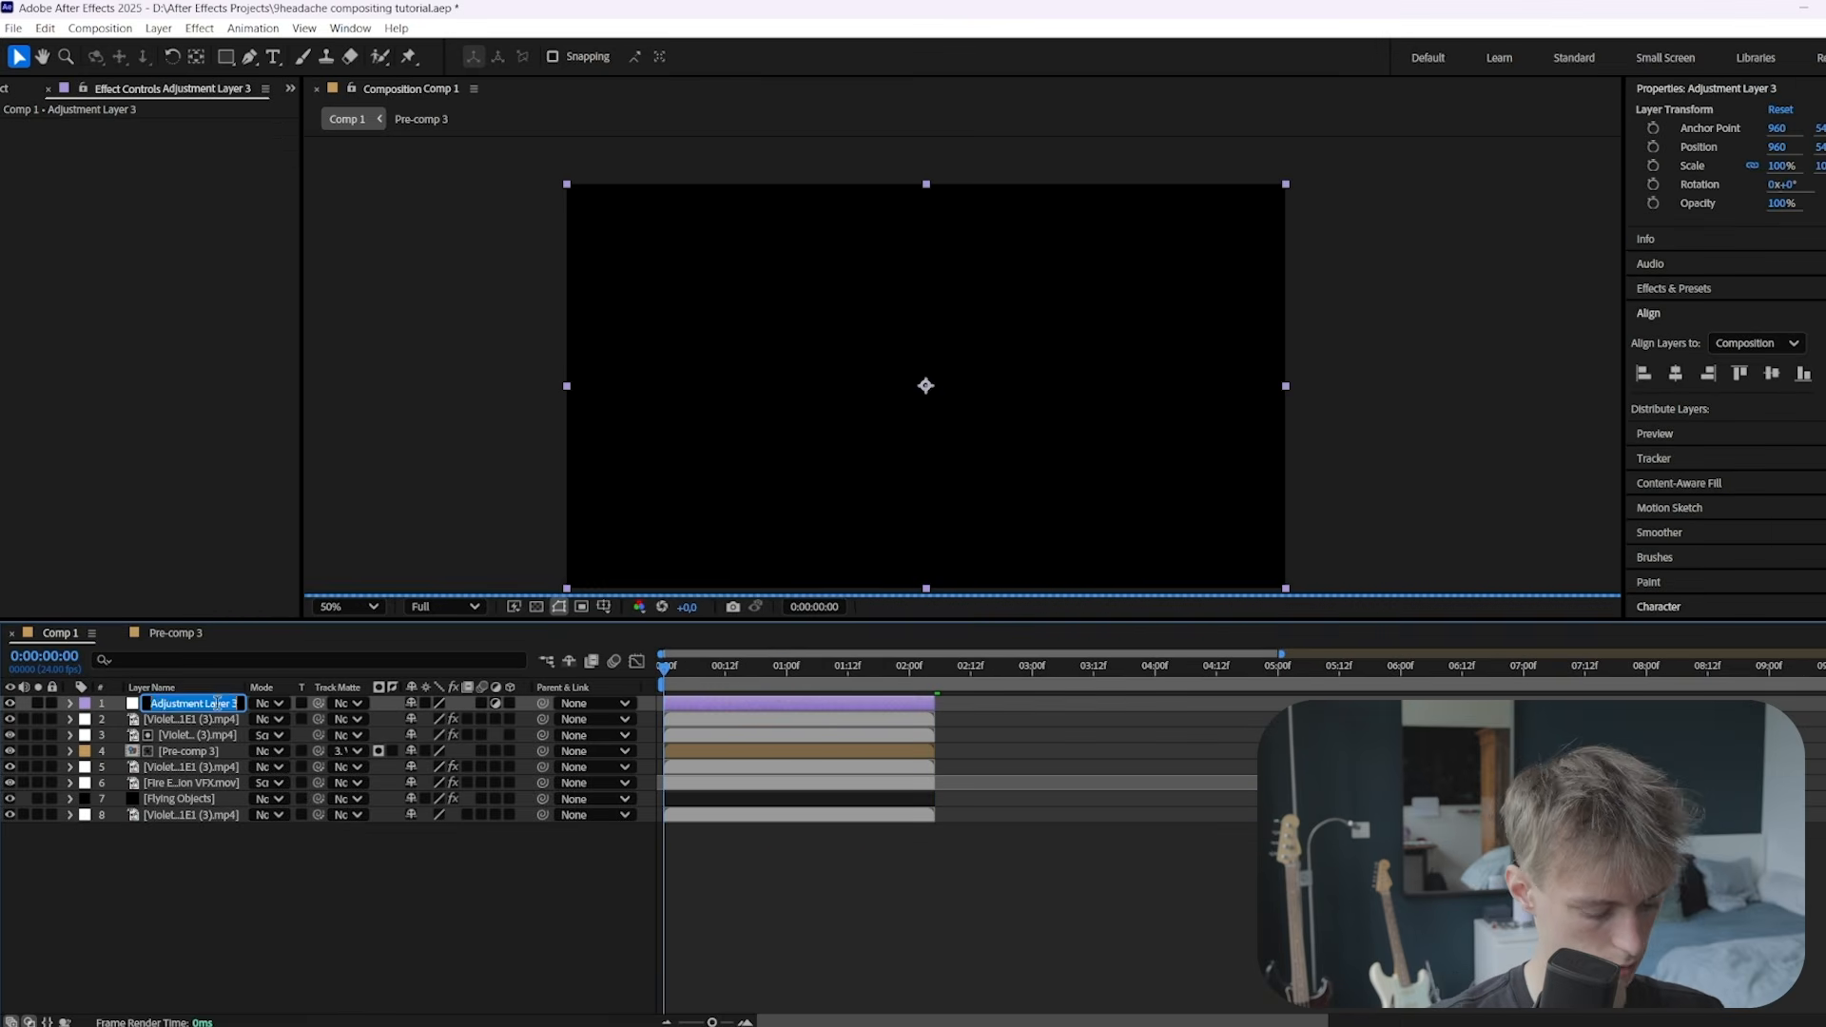
{"action": "type", "text": "CG"}
{"action": "key", "text": "Return"}
Apply Magic Bullet Looks to the CG layer
{"action": "key", "text": "ctrl+space"}
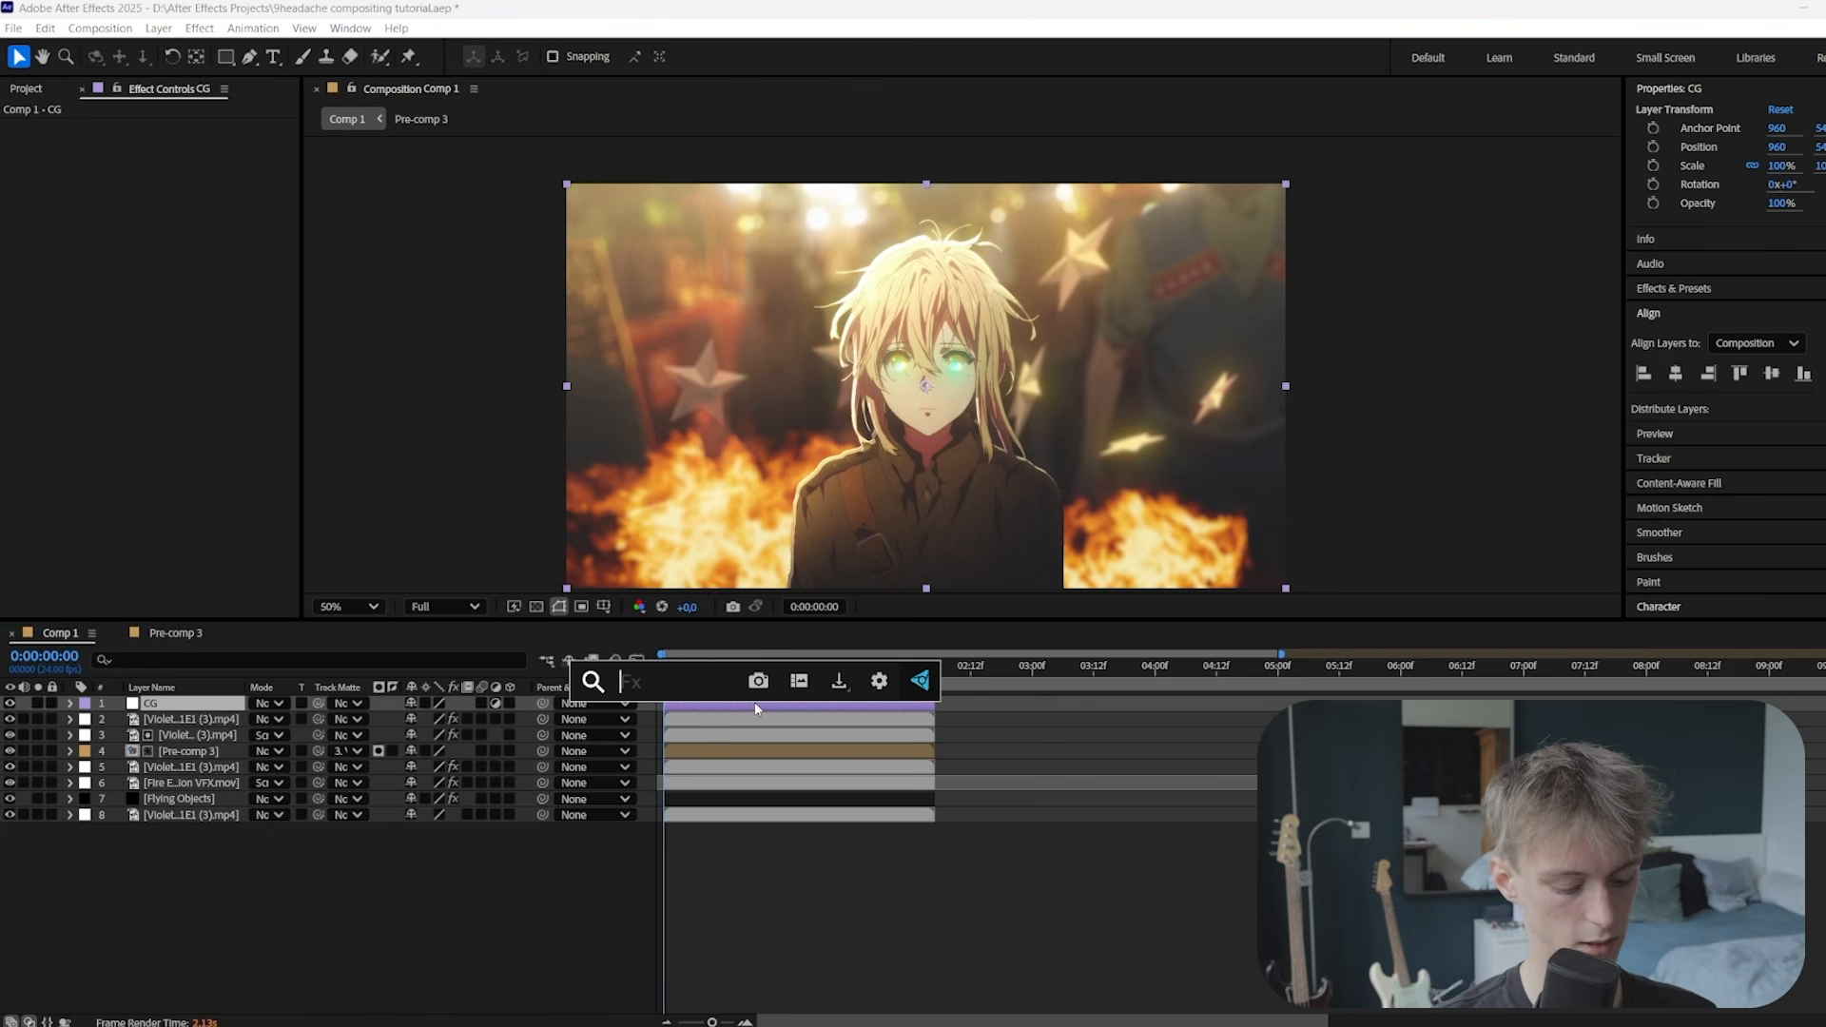
{"action": "type", "text": "looks"}
{"action": "key", "text": "Return"}
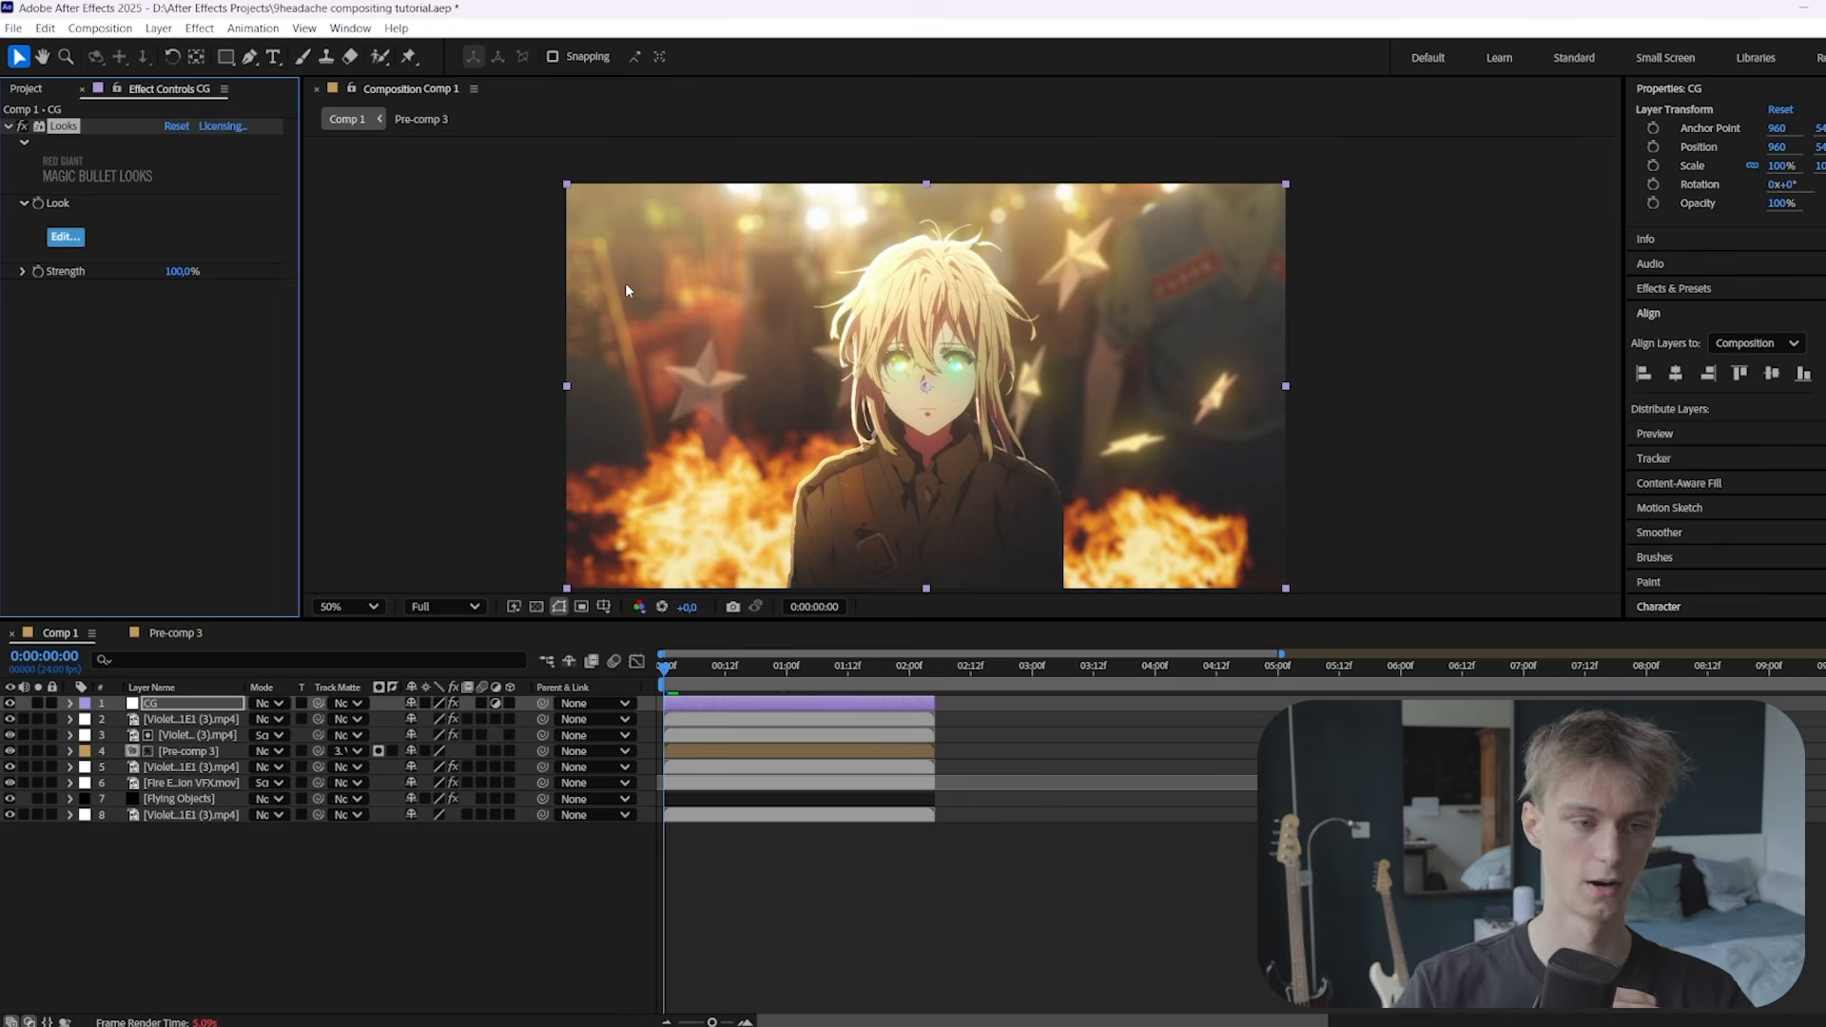
{"action": "left_click_drag", "start_coordinate": [700, 666], "coordinate": [685, 667]}
{"action": "left_click", "coordinate": [696, 703]}
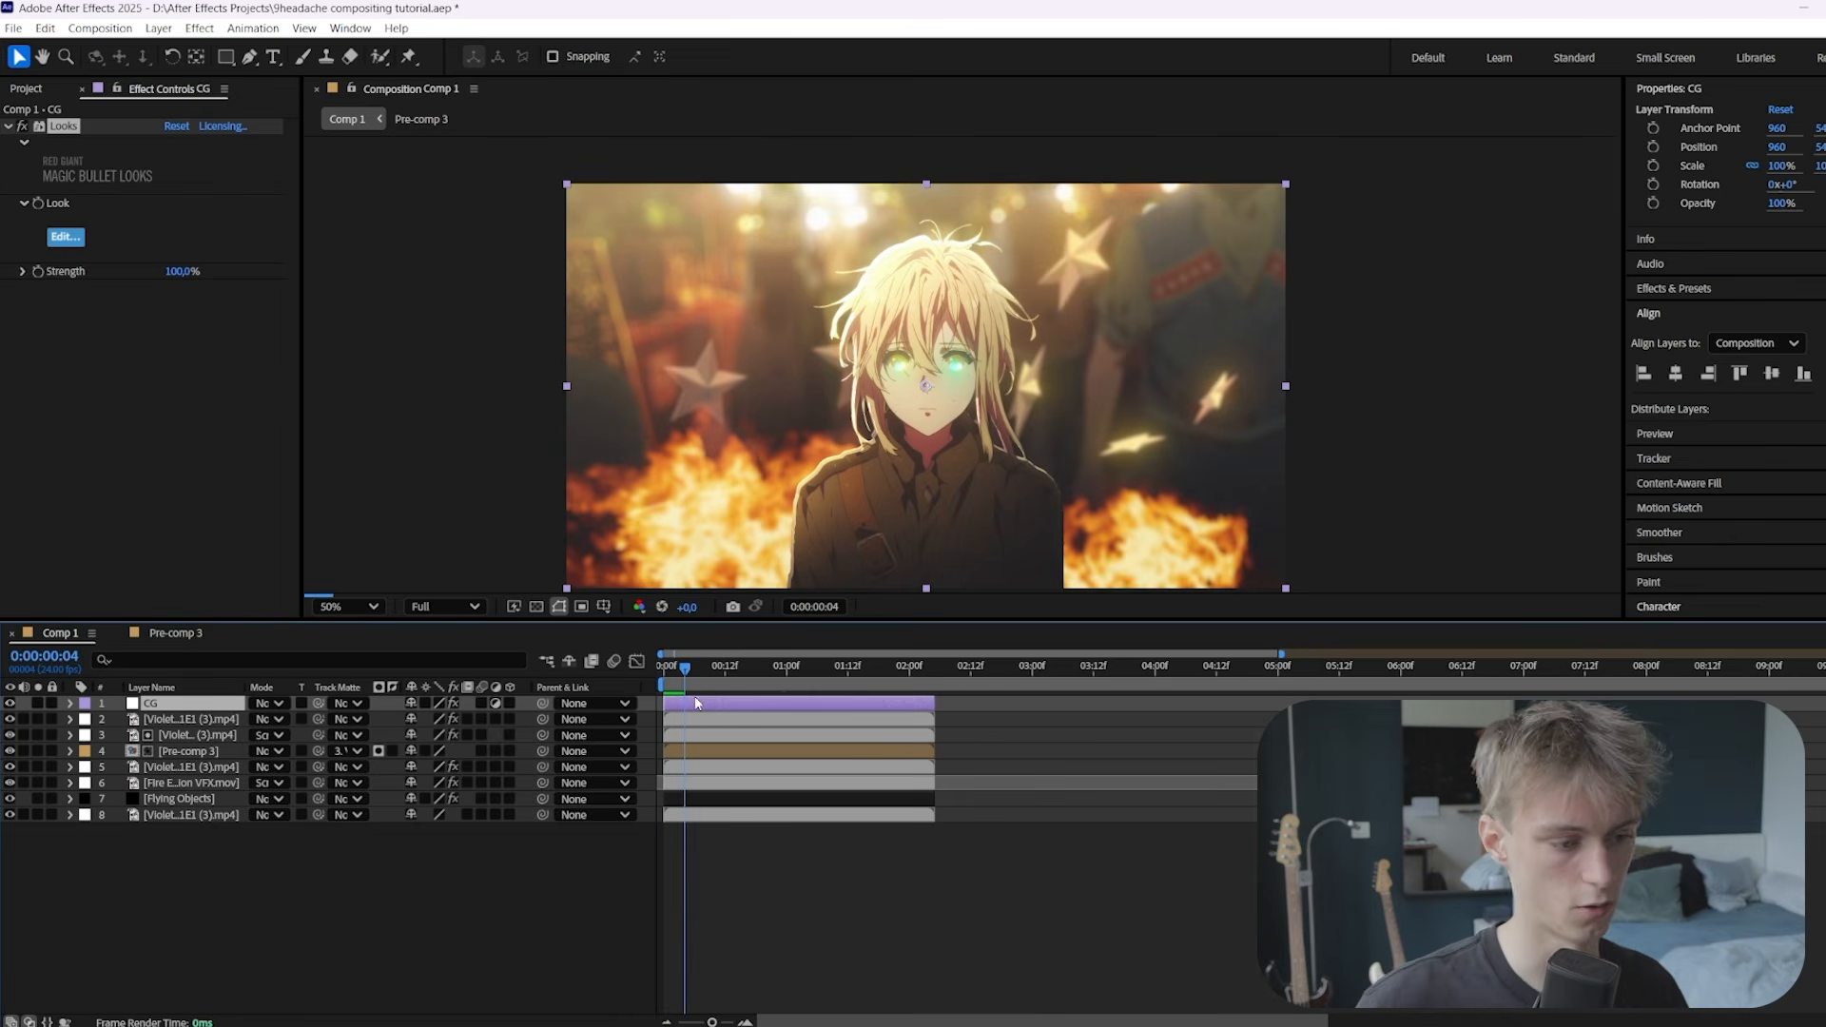
In the Looks editor, add a LUT tool and choose Vintage Nature after trying Untitled LUT and Sad Nature
{"action": "left_click", "coordinate": [64, 234]}
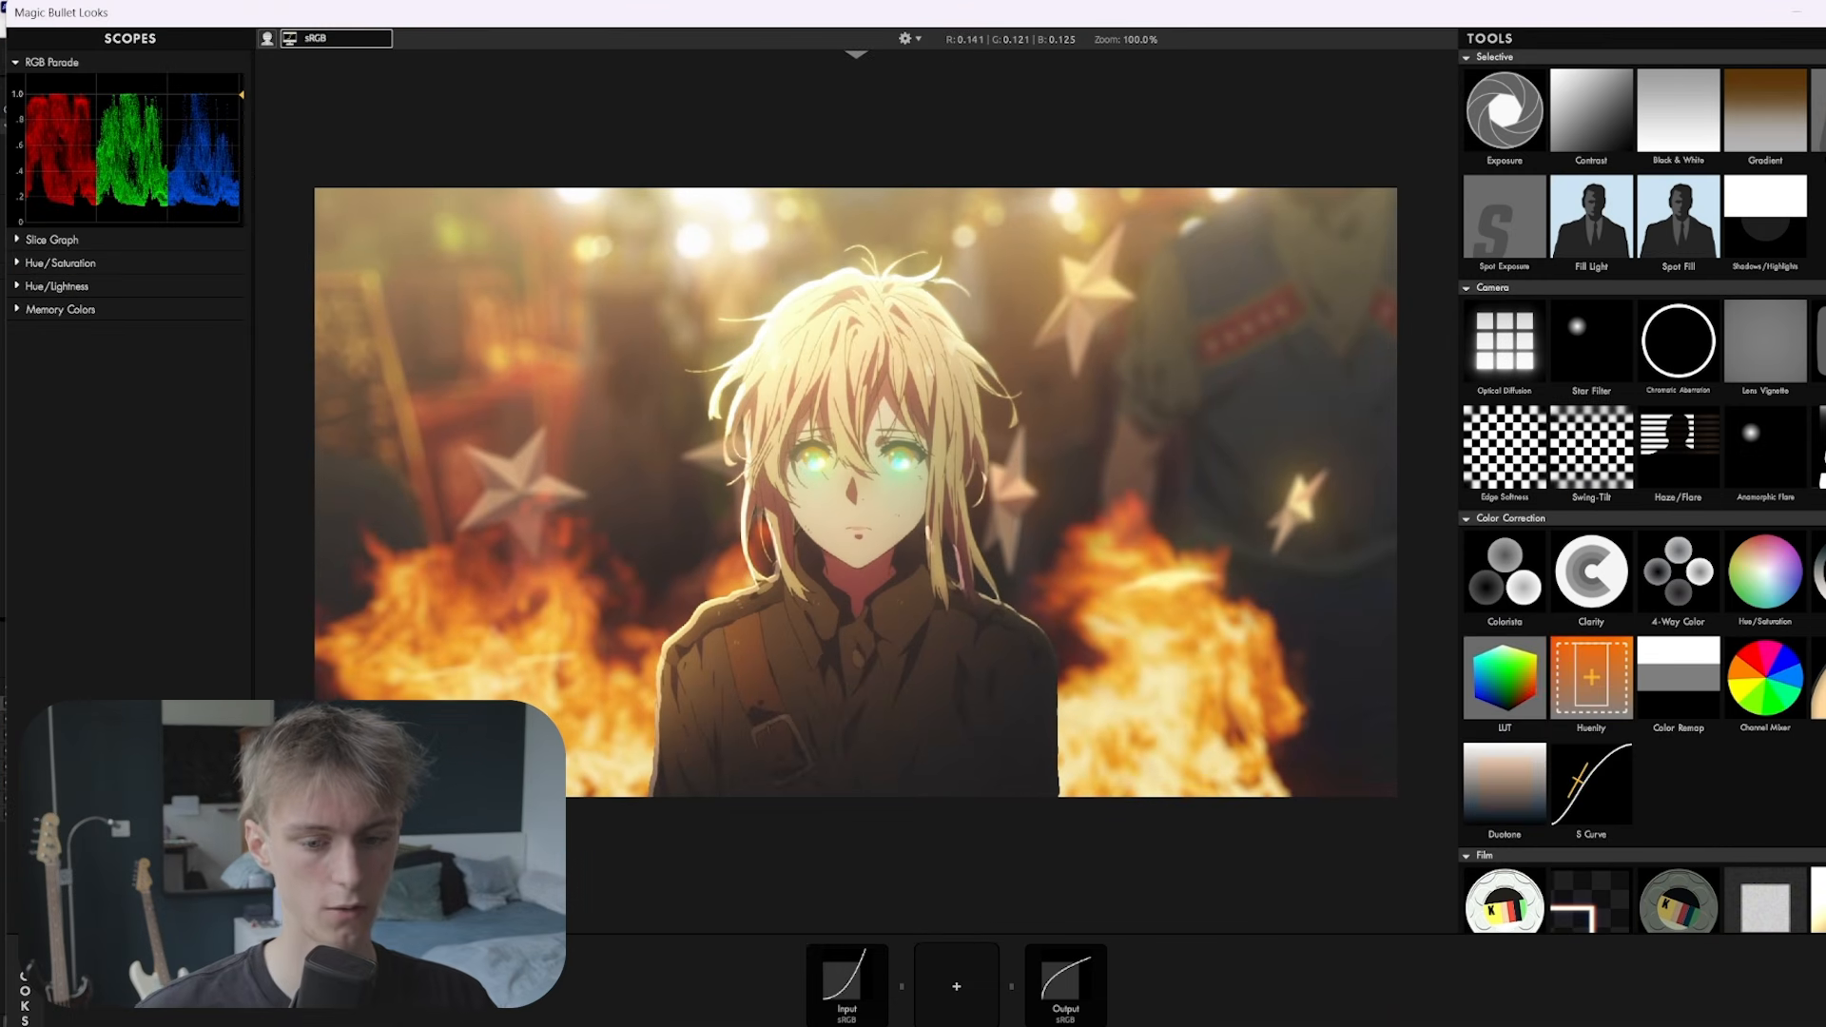
{"action": "left_click_drag", "start_coordinate": [1505, 677], "coordinate": [956, 979]}
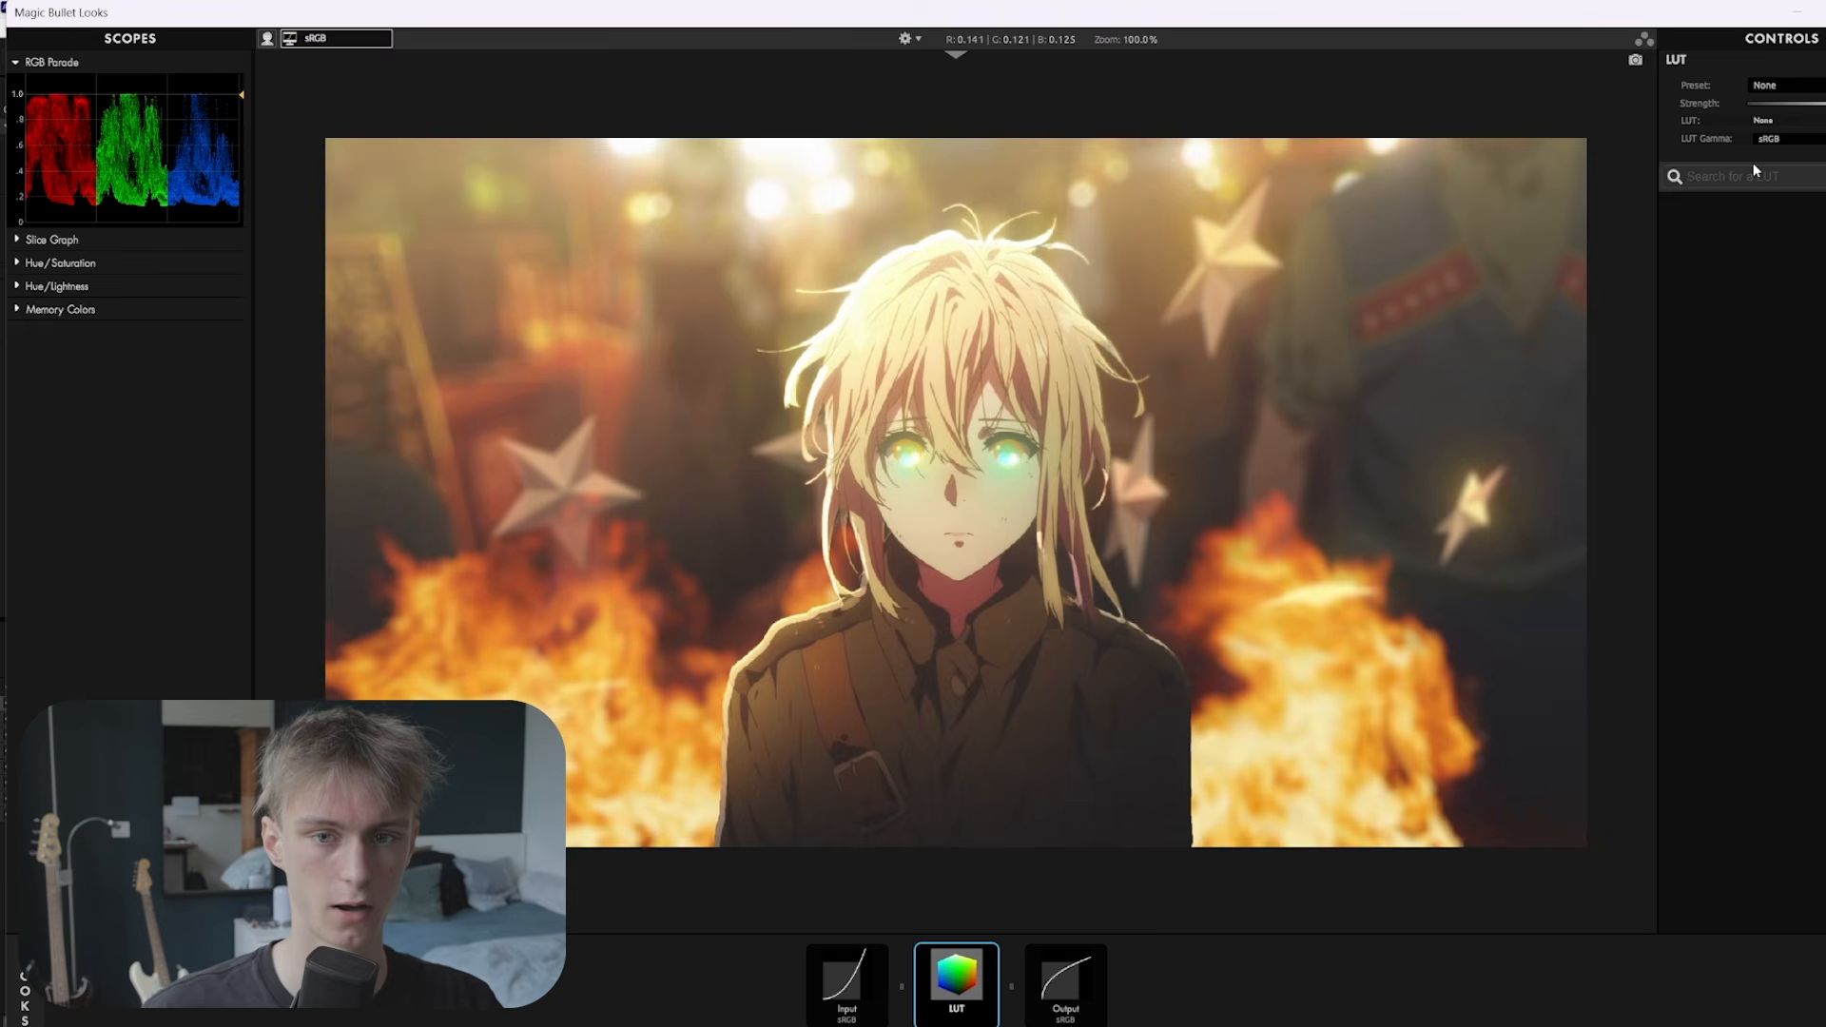
{"action": "left_click", "coordinate": [1728, 461]}
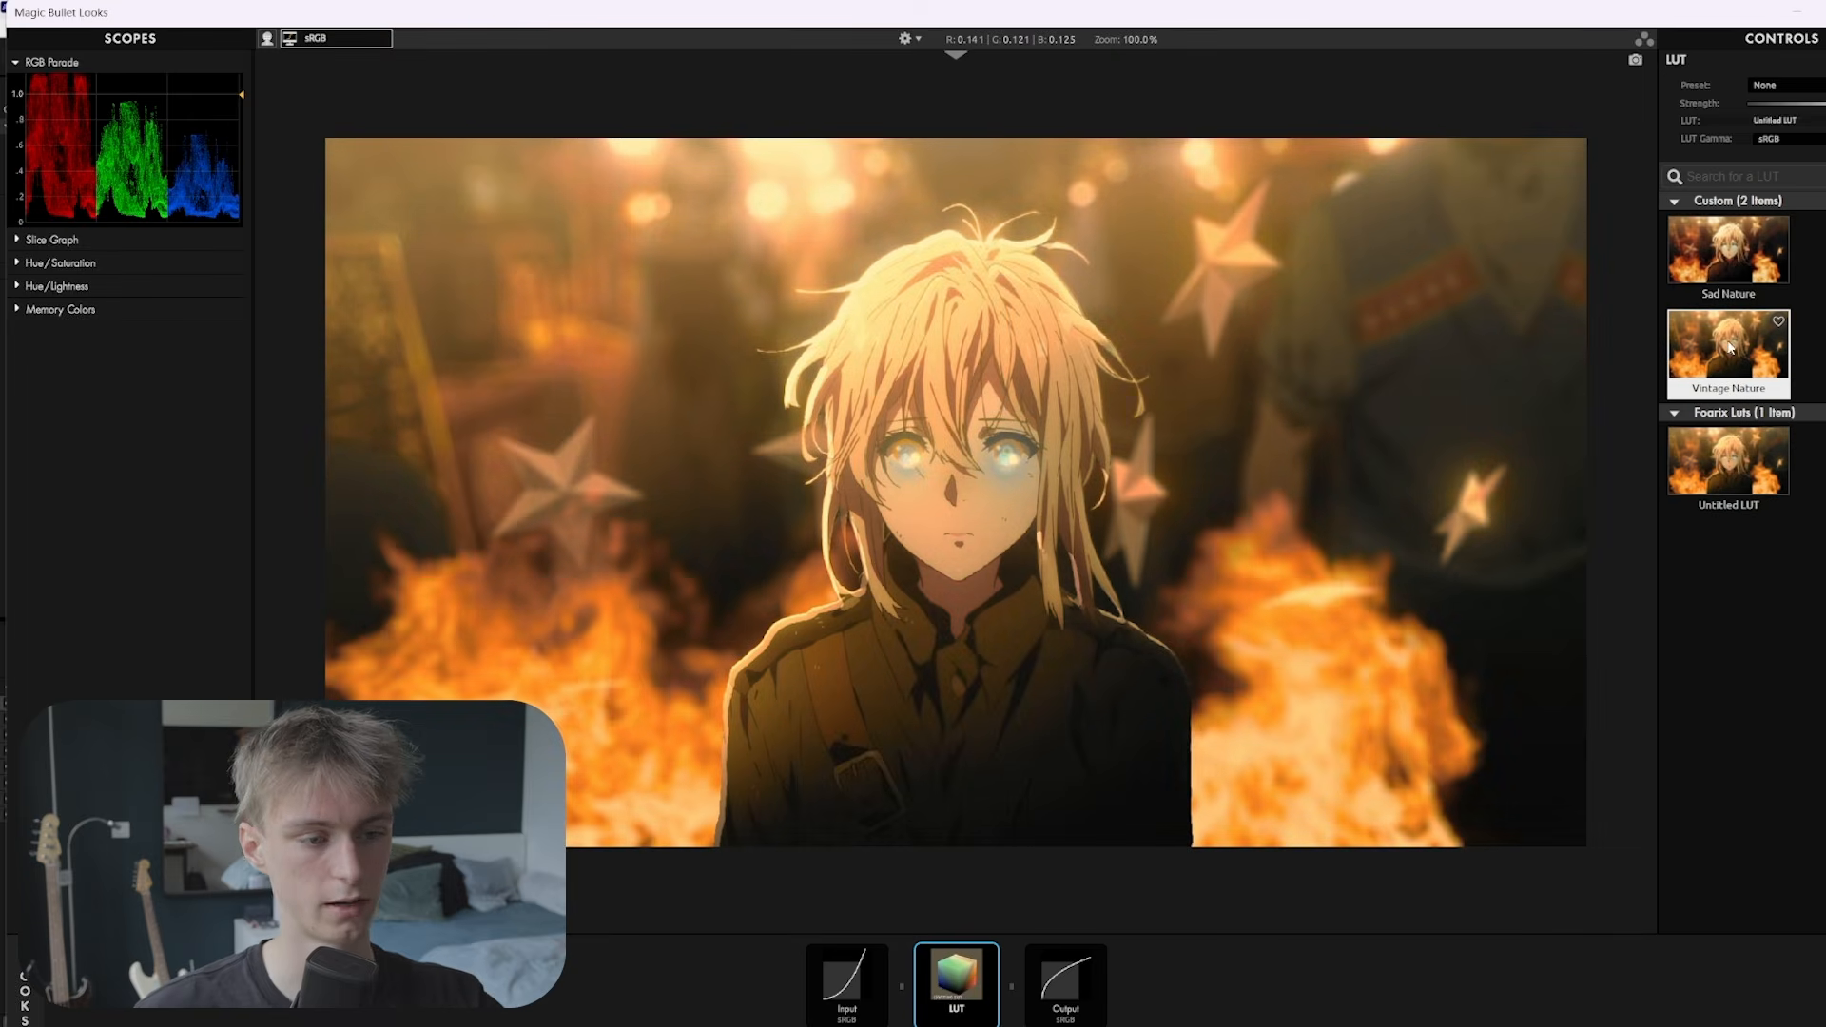
{"action": "scroll", "coordinate": [1730, 362], "scroll_direction": "down", "scroll_amount": 20}
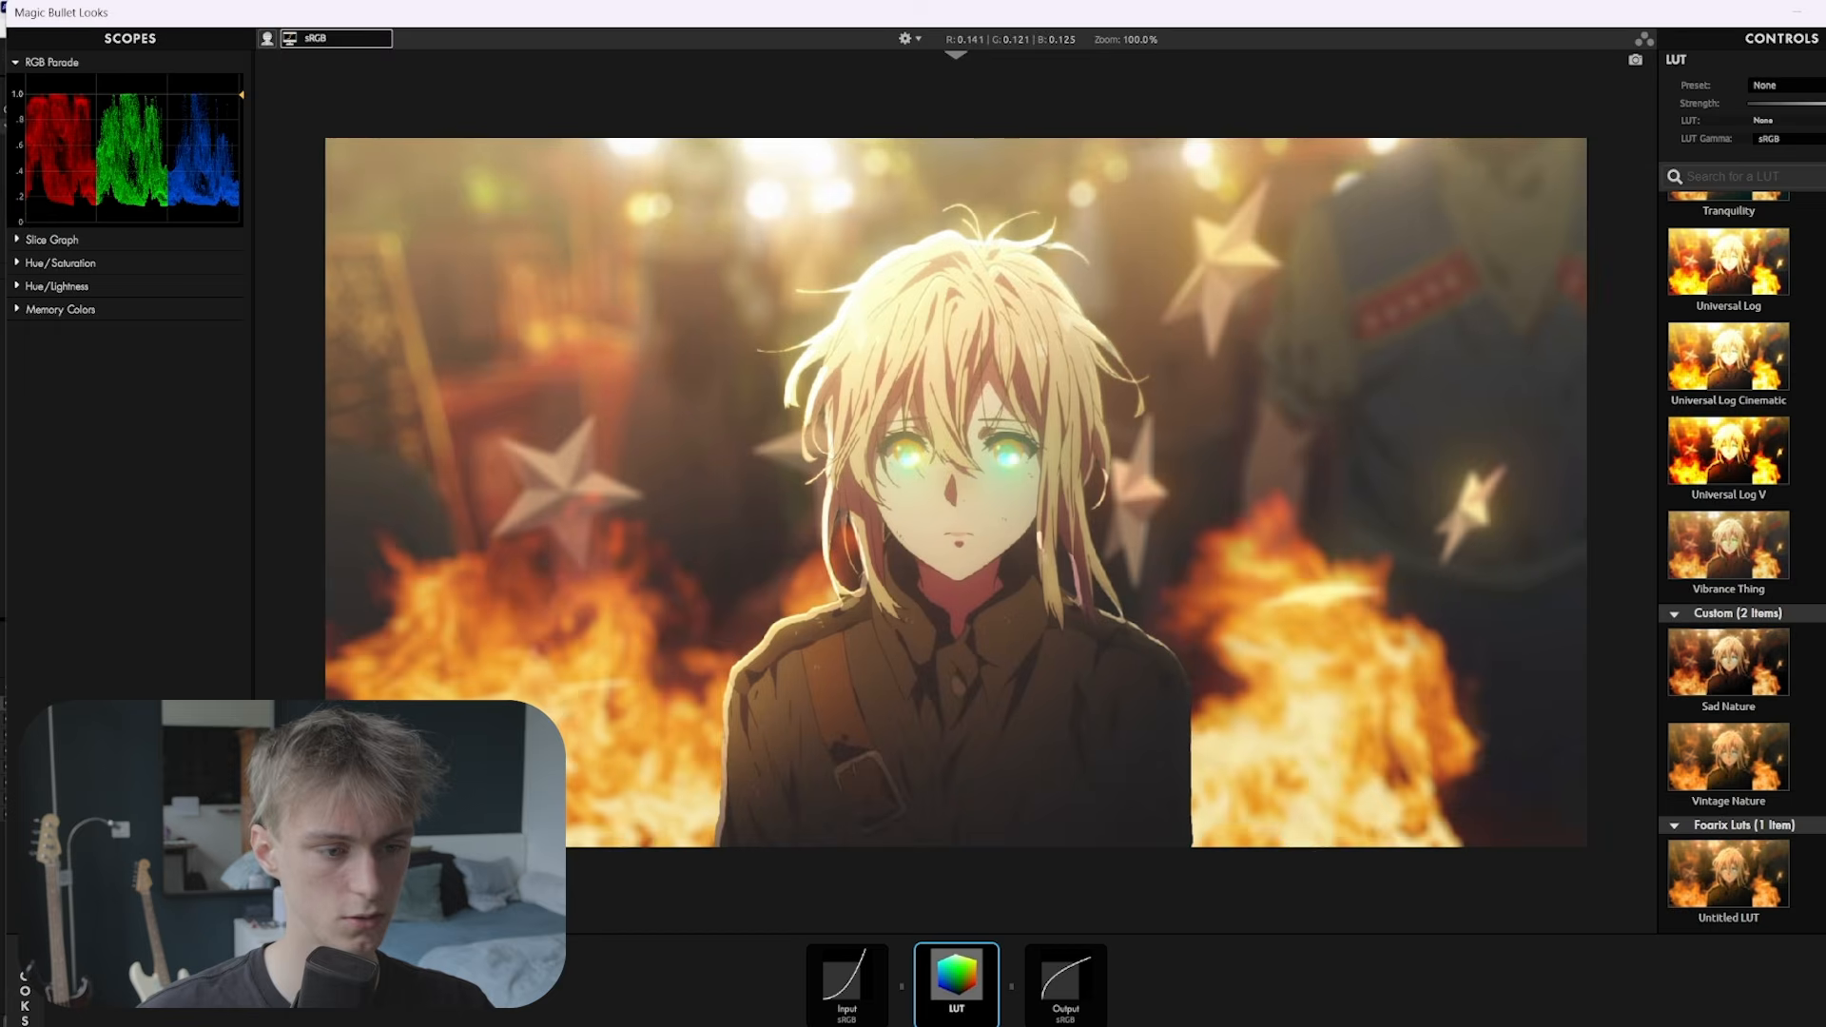
{"action": "left_click", "coordinate": [1743, 665]}
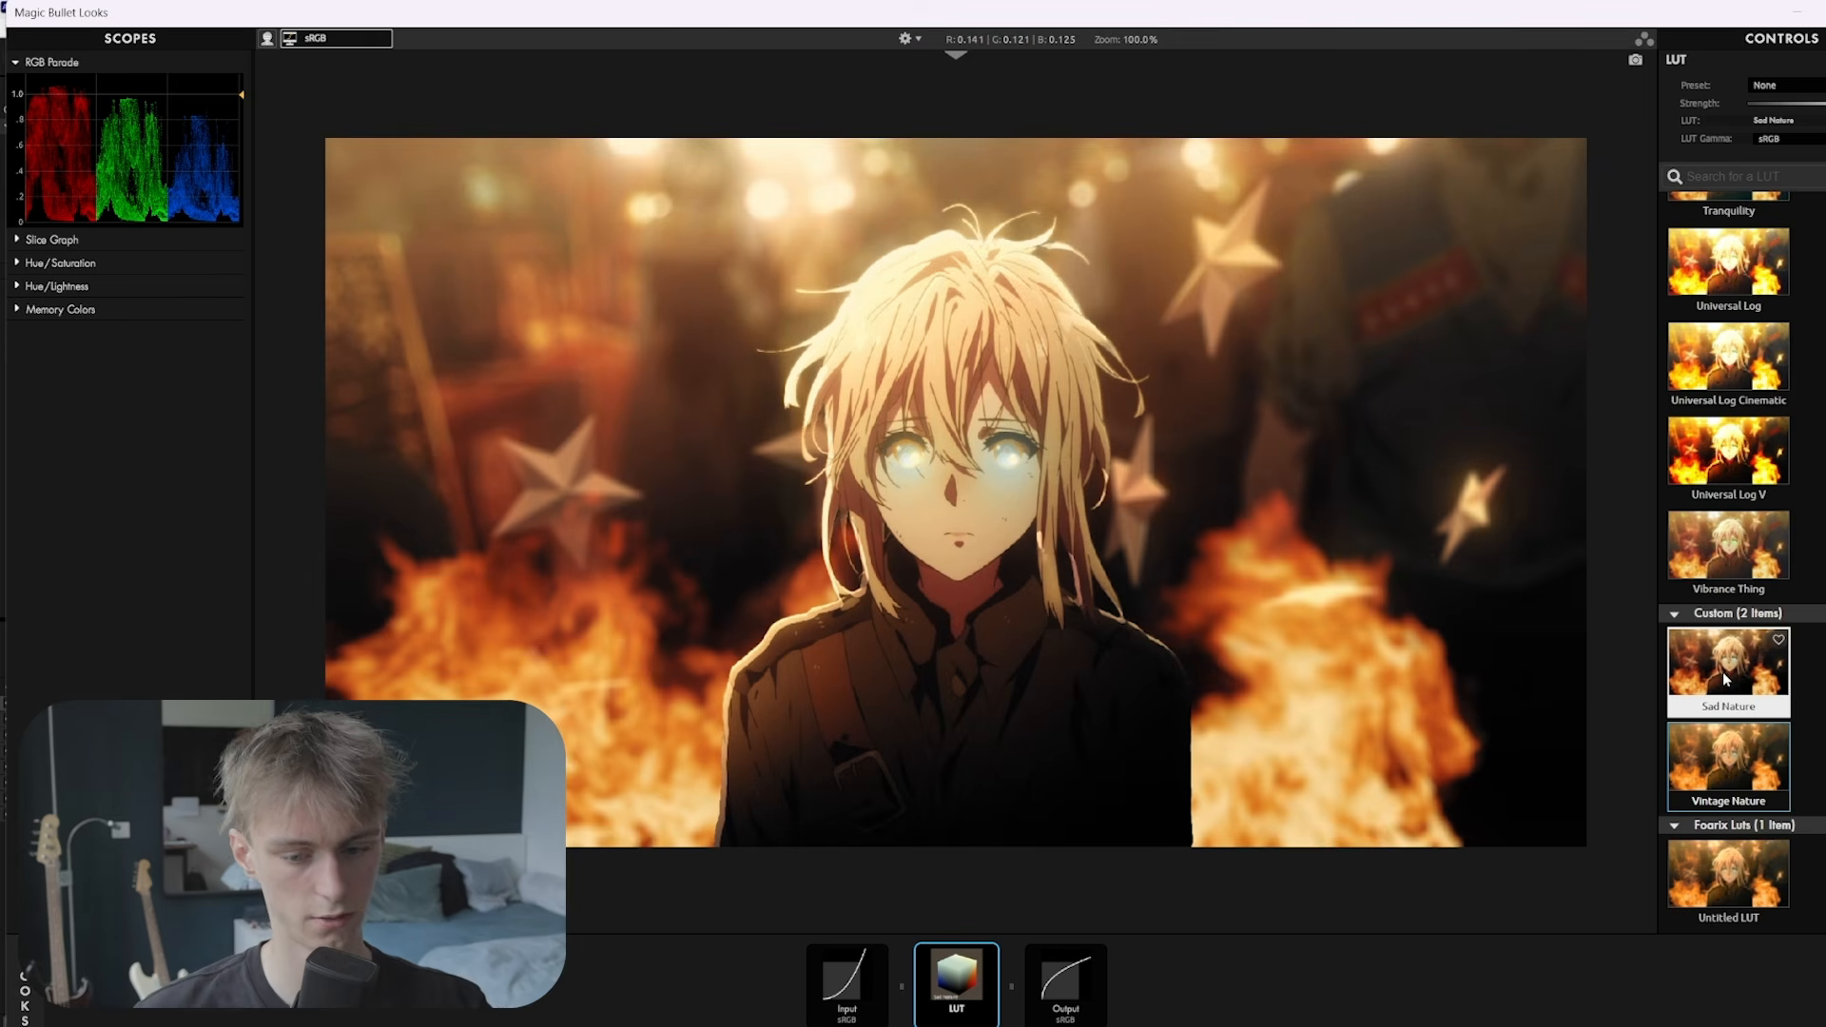
{"action": "left_click", "coordinate": [1719, 781]}
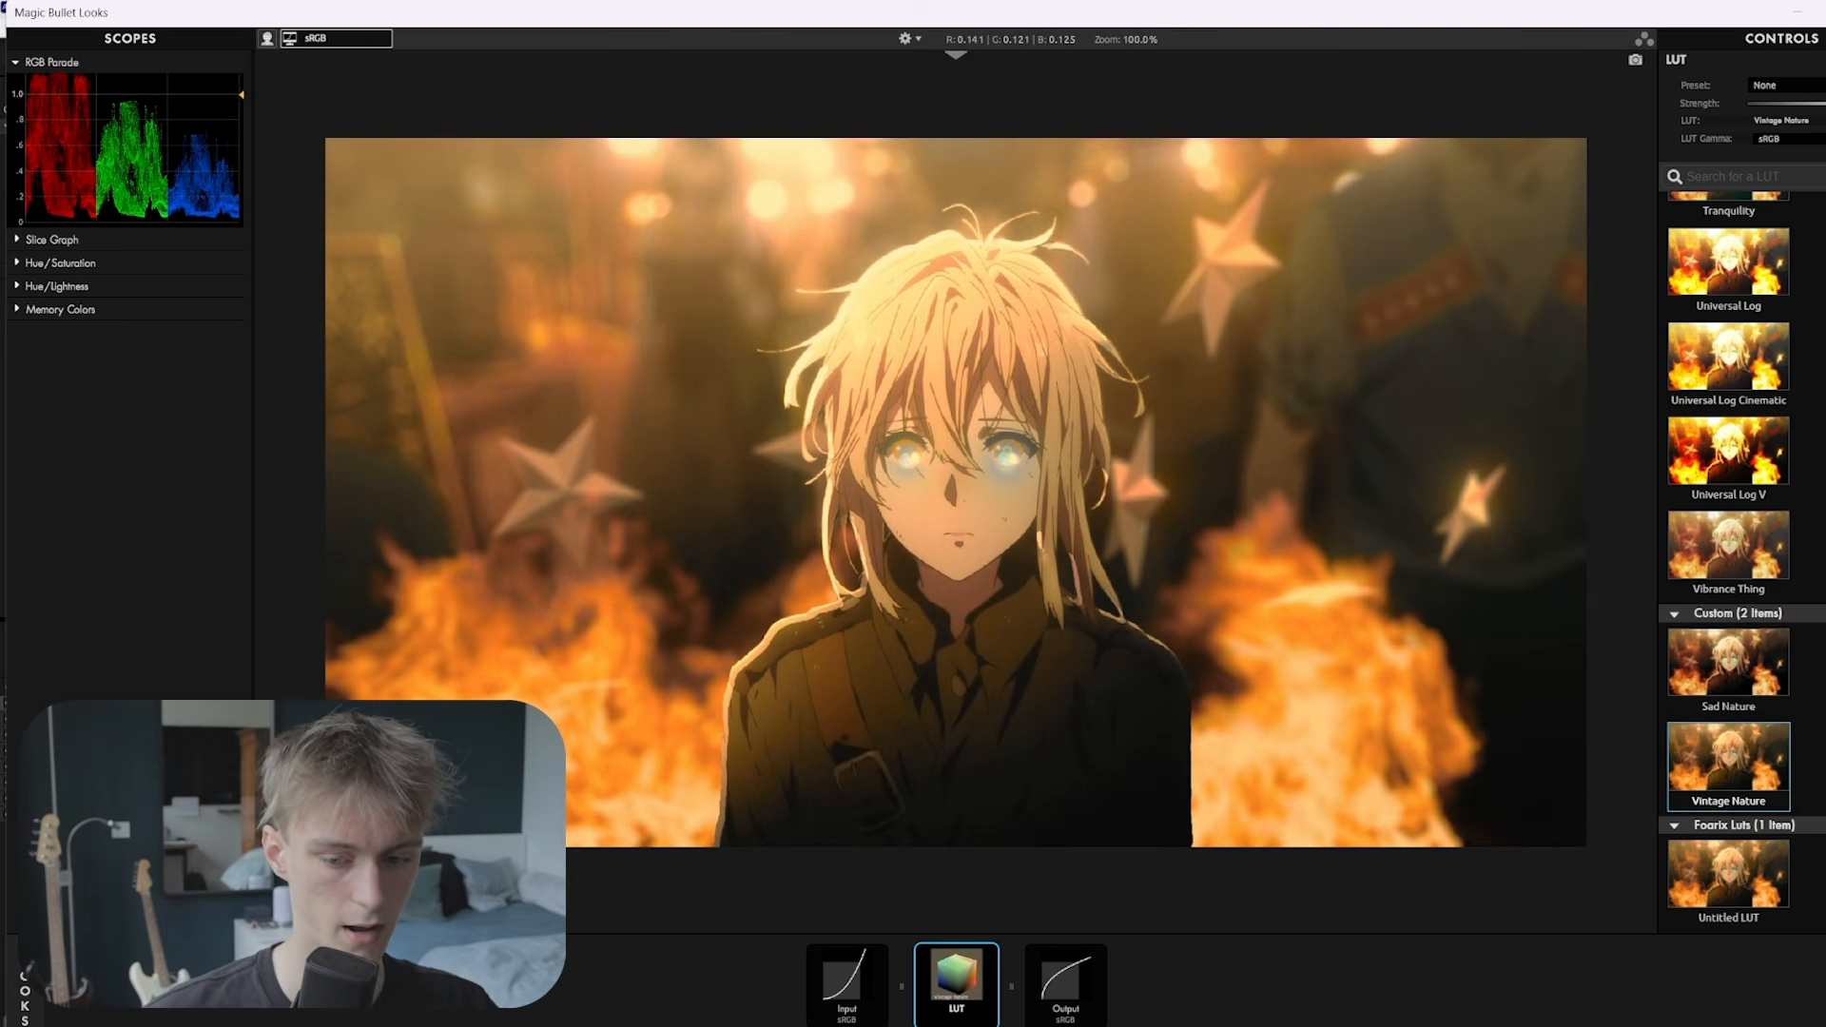
{"action": "left_click", "coordinate": [1824, 989]}
Add Colorista after the LUT, cool the temperature slightly, and shape the tone curve into an S
{"action": "left_click_drag", "start_coordinate": [1504, 575], "coordinate": [1018, 980]}
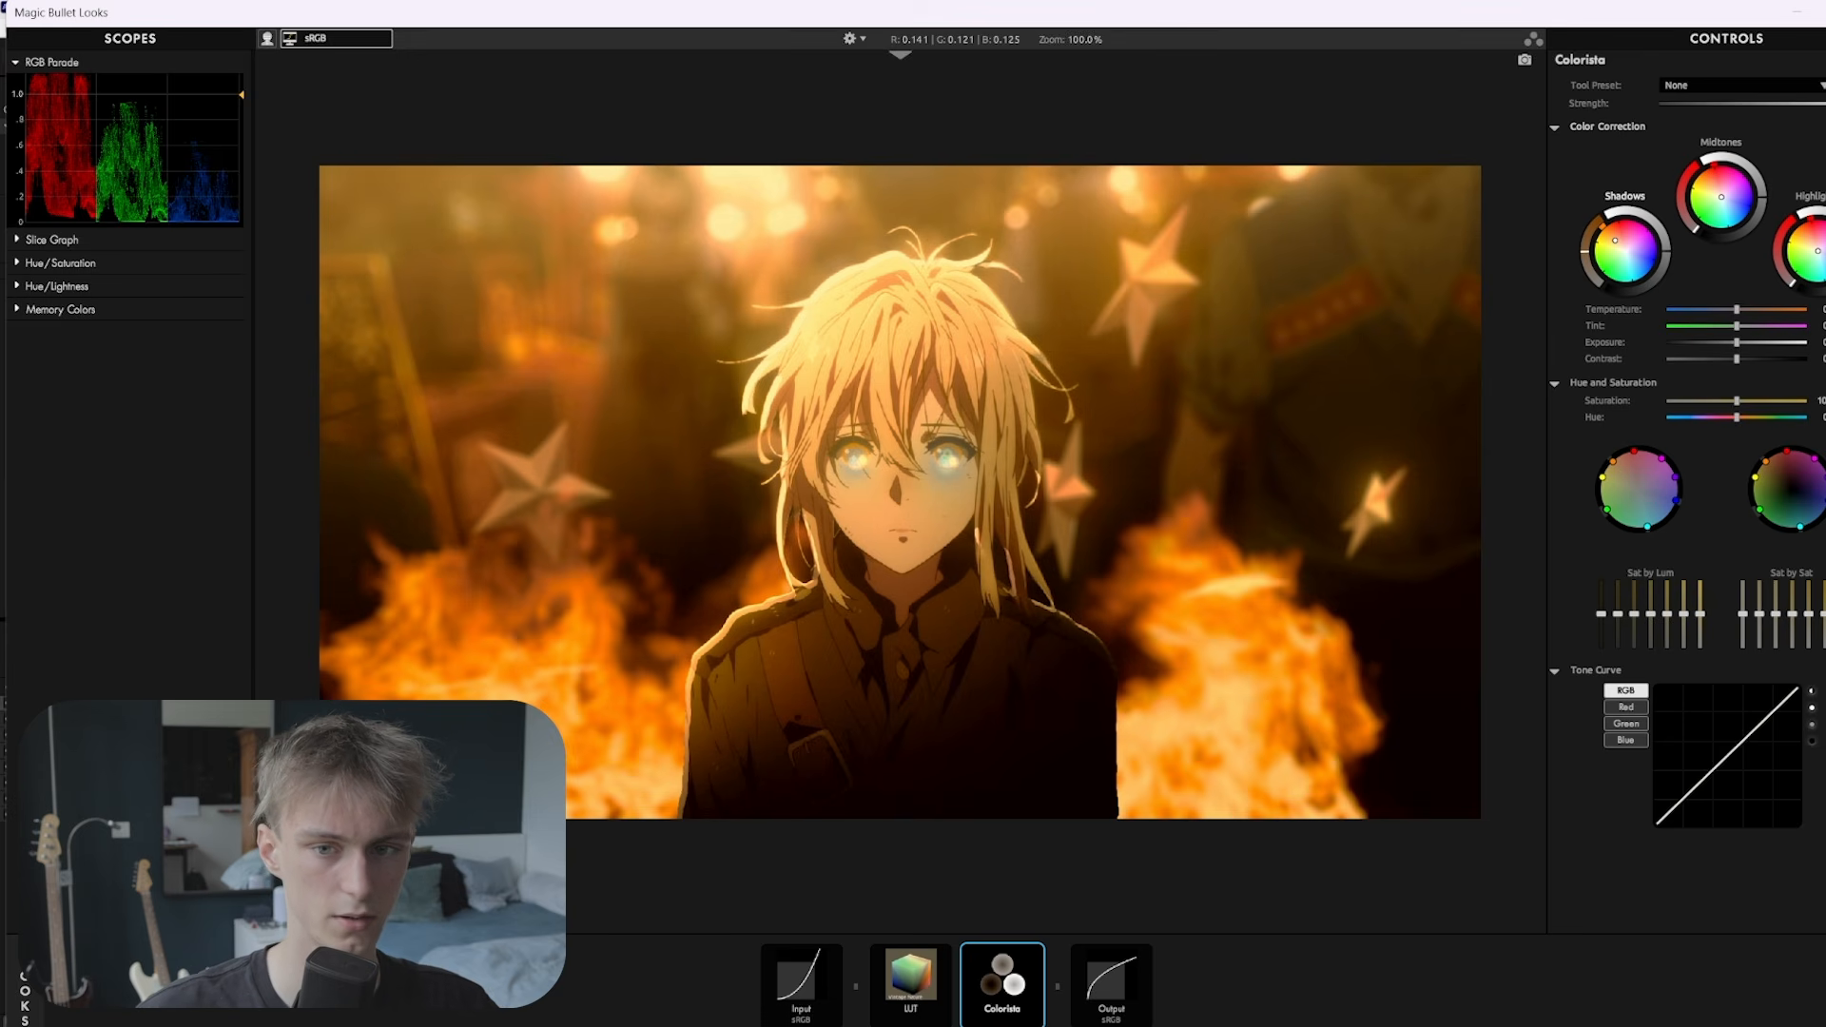
{"action": "mouse_move", "coordinate": [1817, 251]}
{"action": "left_mouse_down"}
{"action": "mouse_move", "coordinate": [1814, 267]}
{"action": "mouse_move", "coordinate": [1823, 248]}
{"action": "left_mouse_up"}
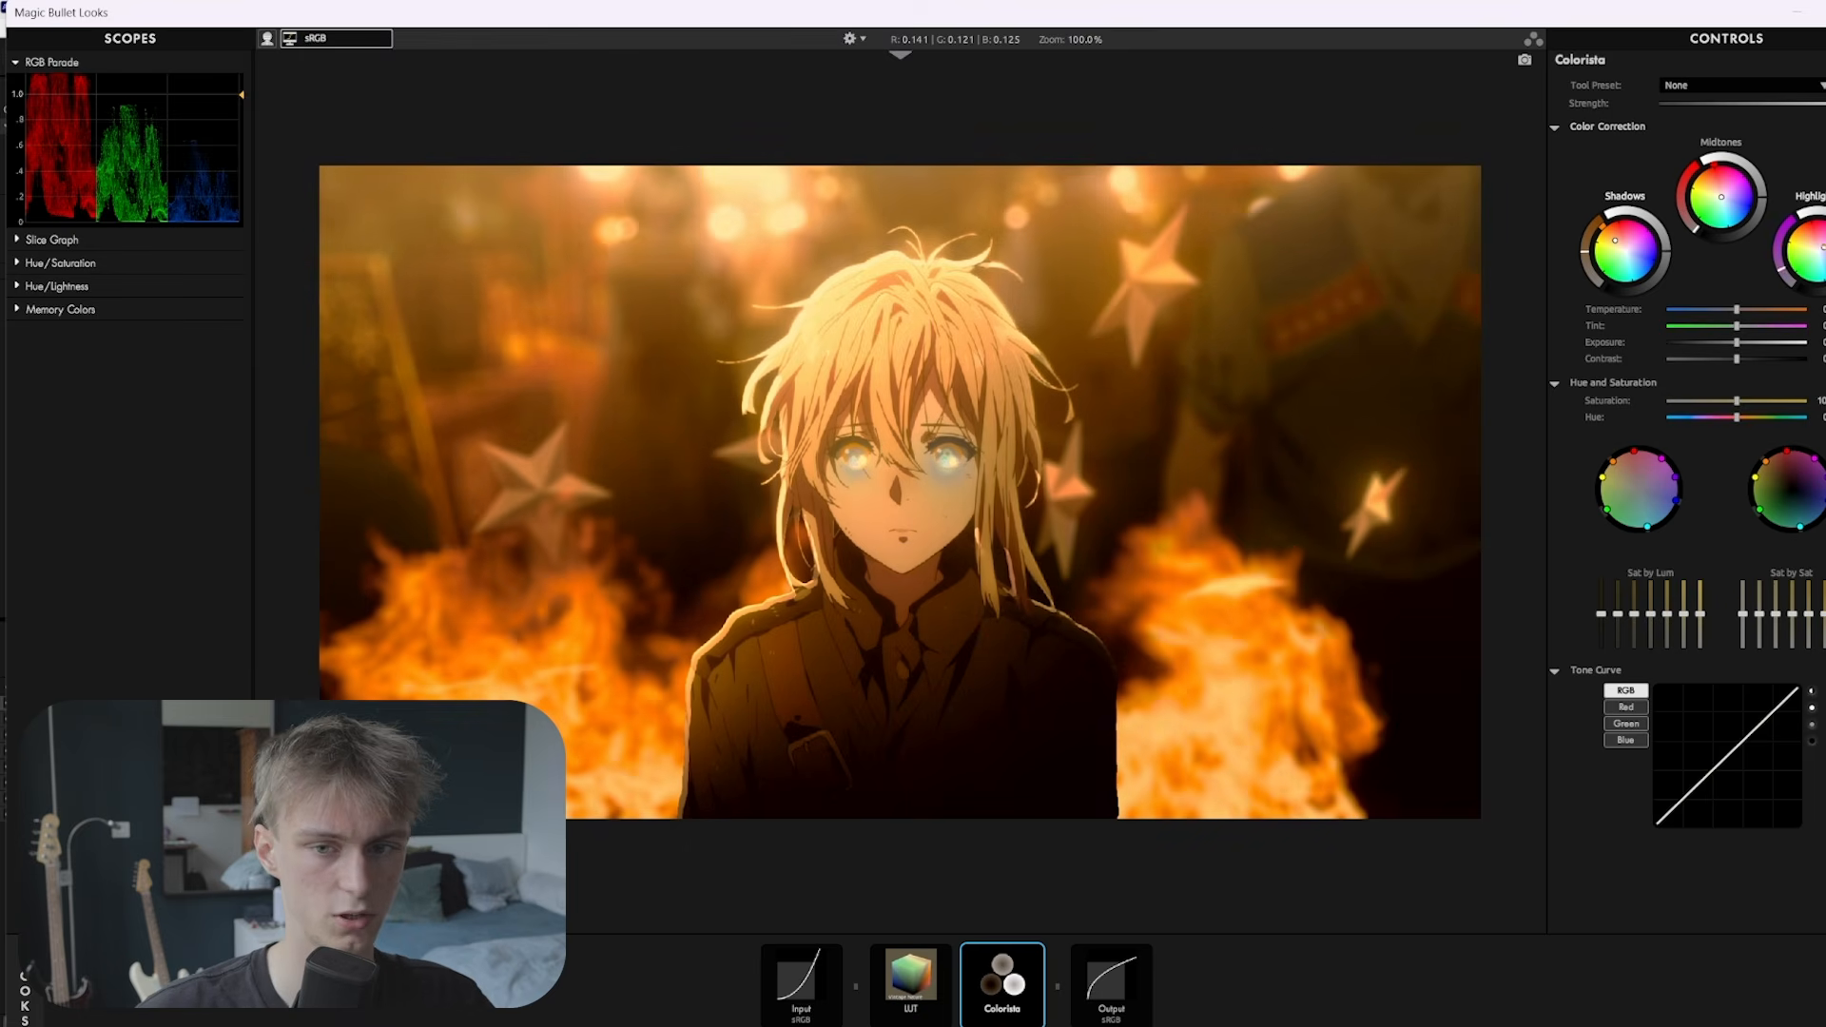
{"action": "double_click", "coordinate": [1822, 249]}
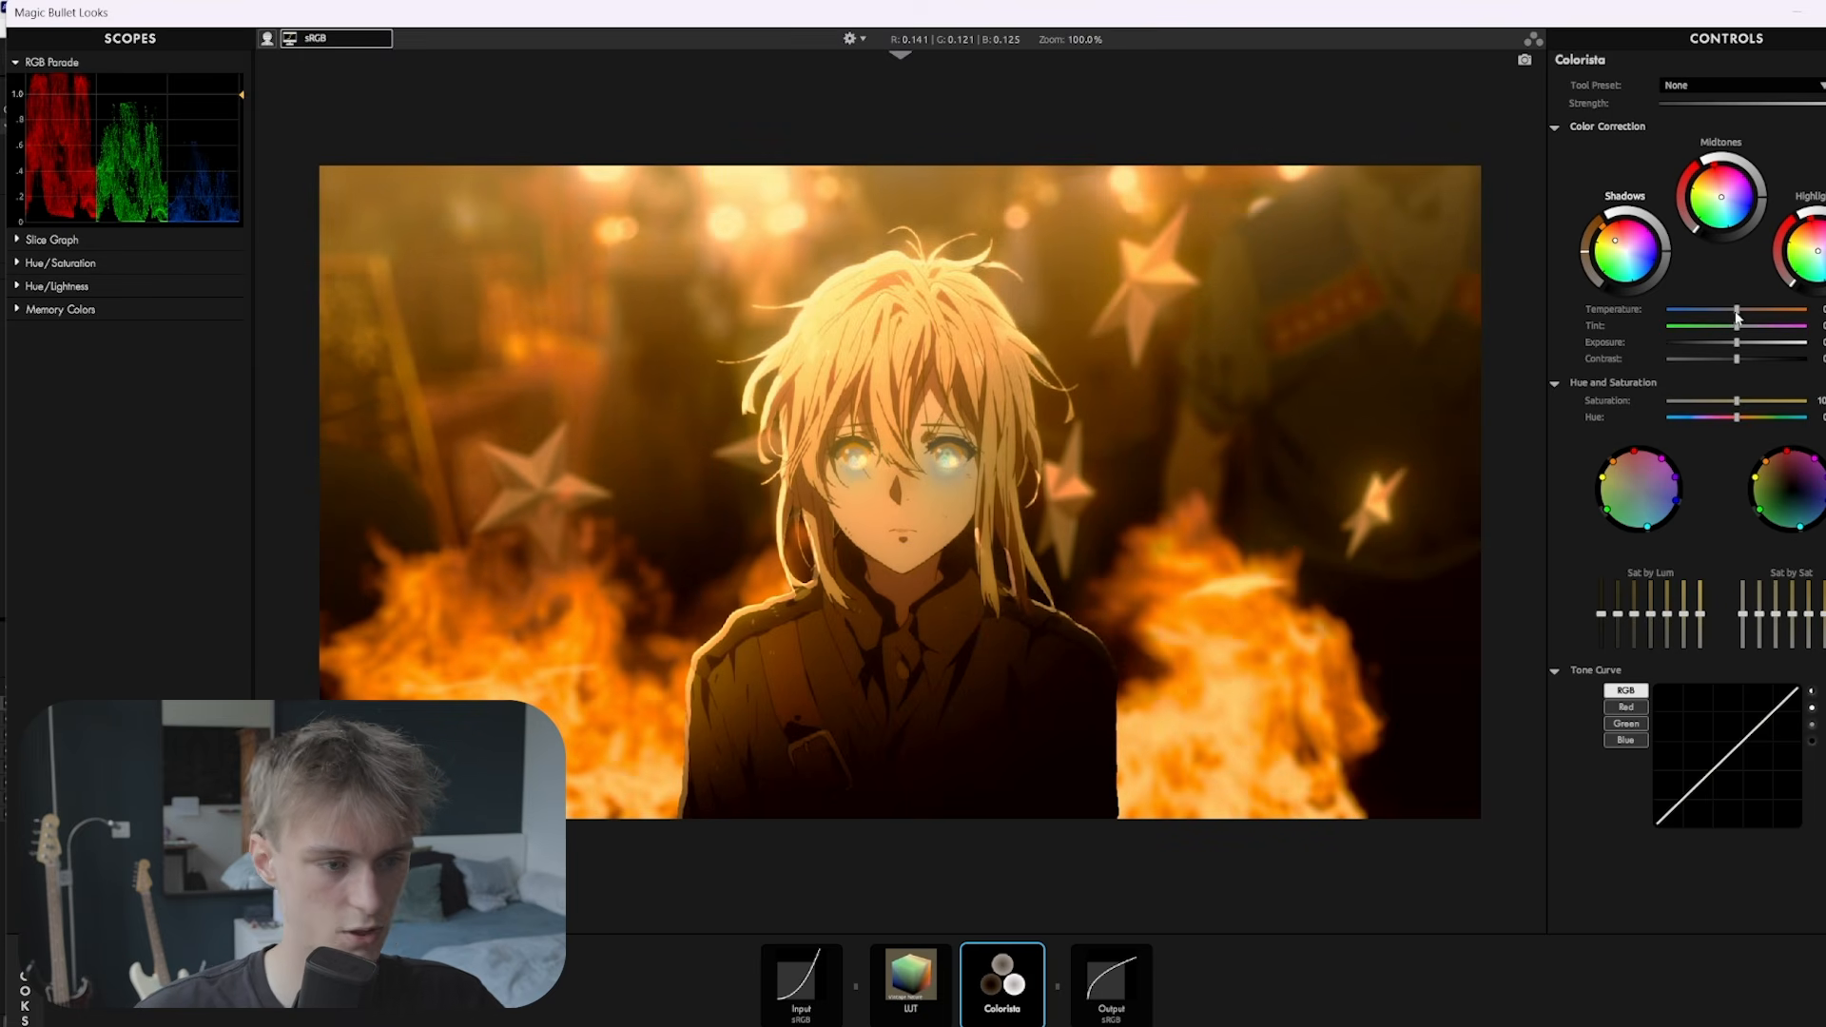
{"action": "left_click_drag", "start_coordinate": [1736, 312], "coordinate": [1731, 318]}
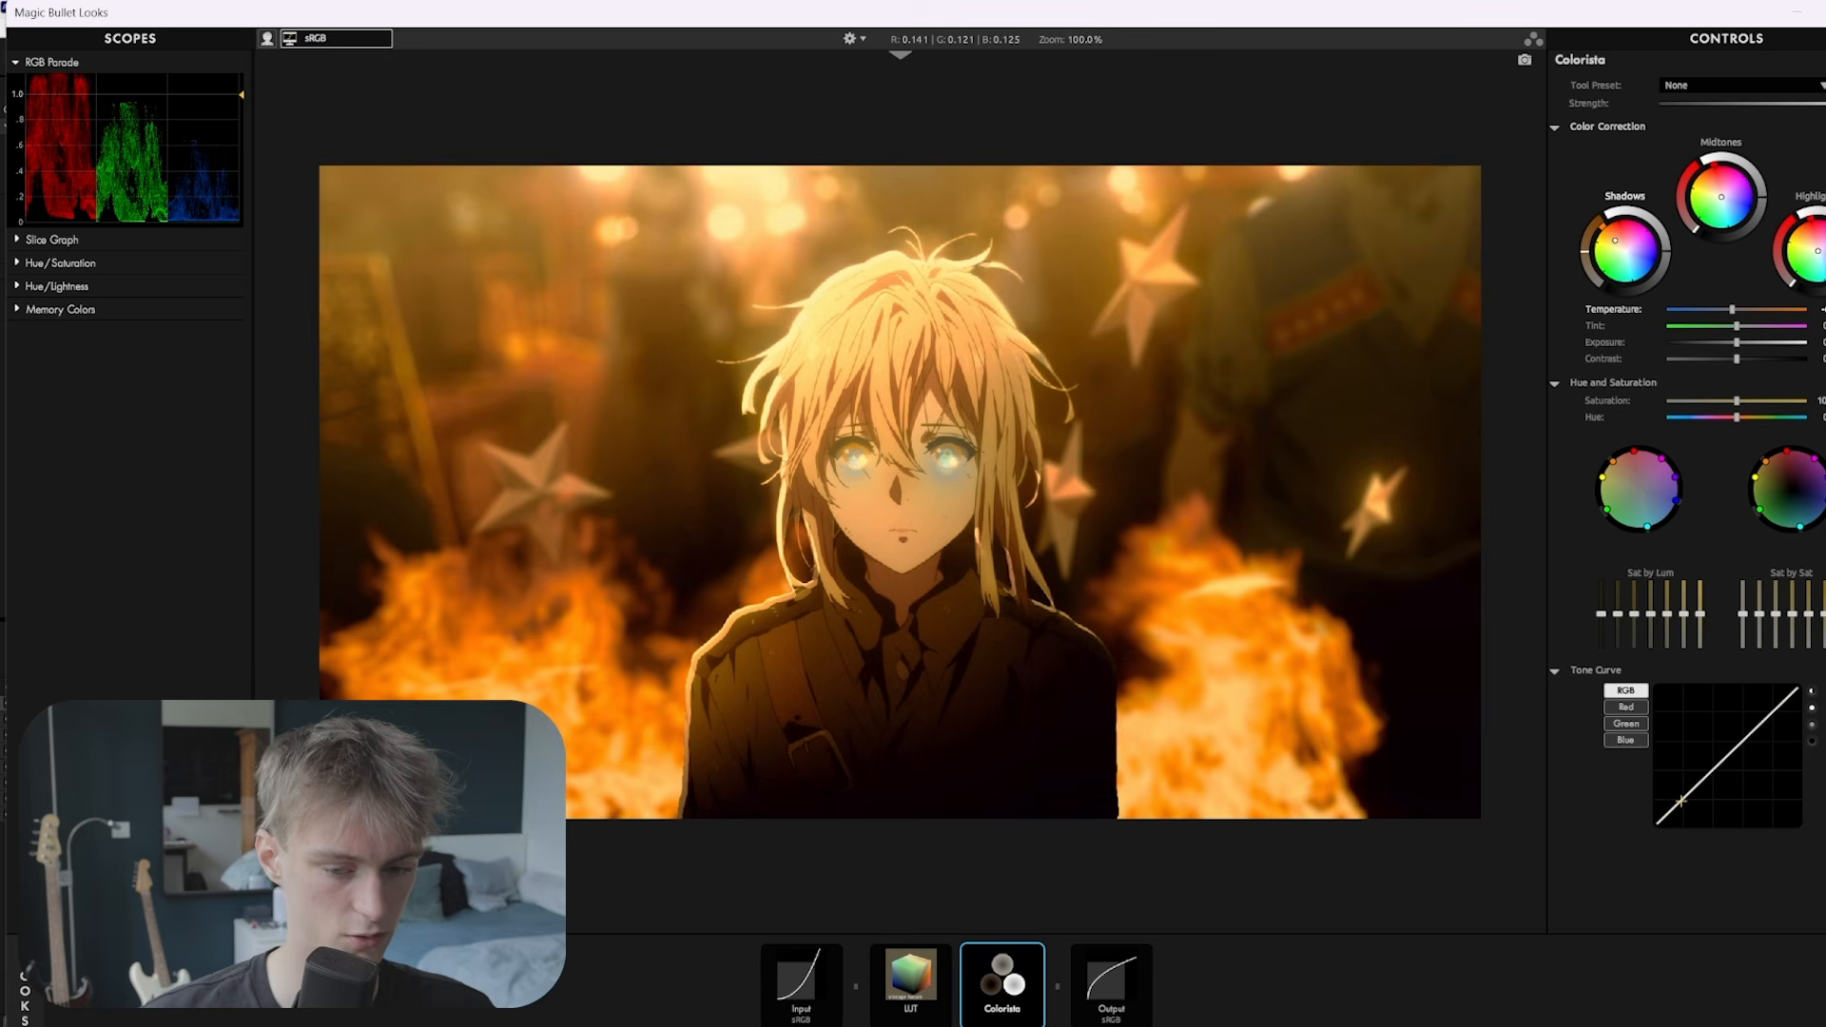
{"action": "left_click_drag", "start_coordinate": [1681, 800], "coordinate": [1685, 794]}
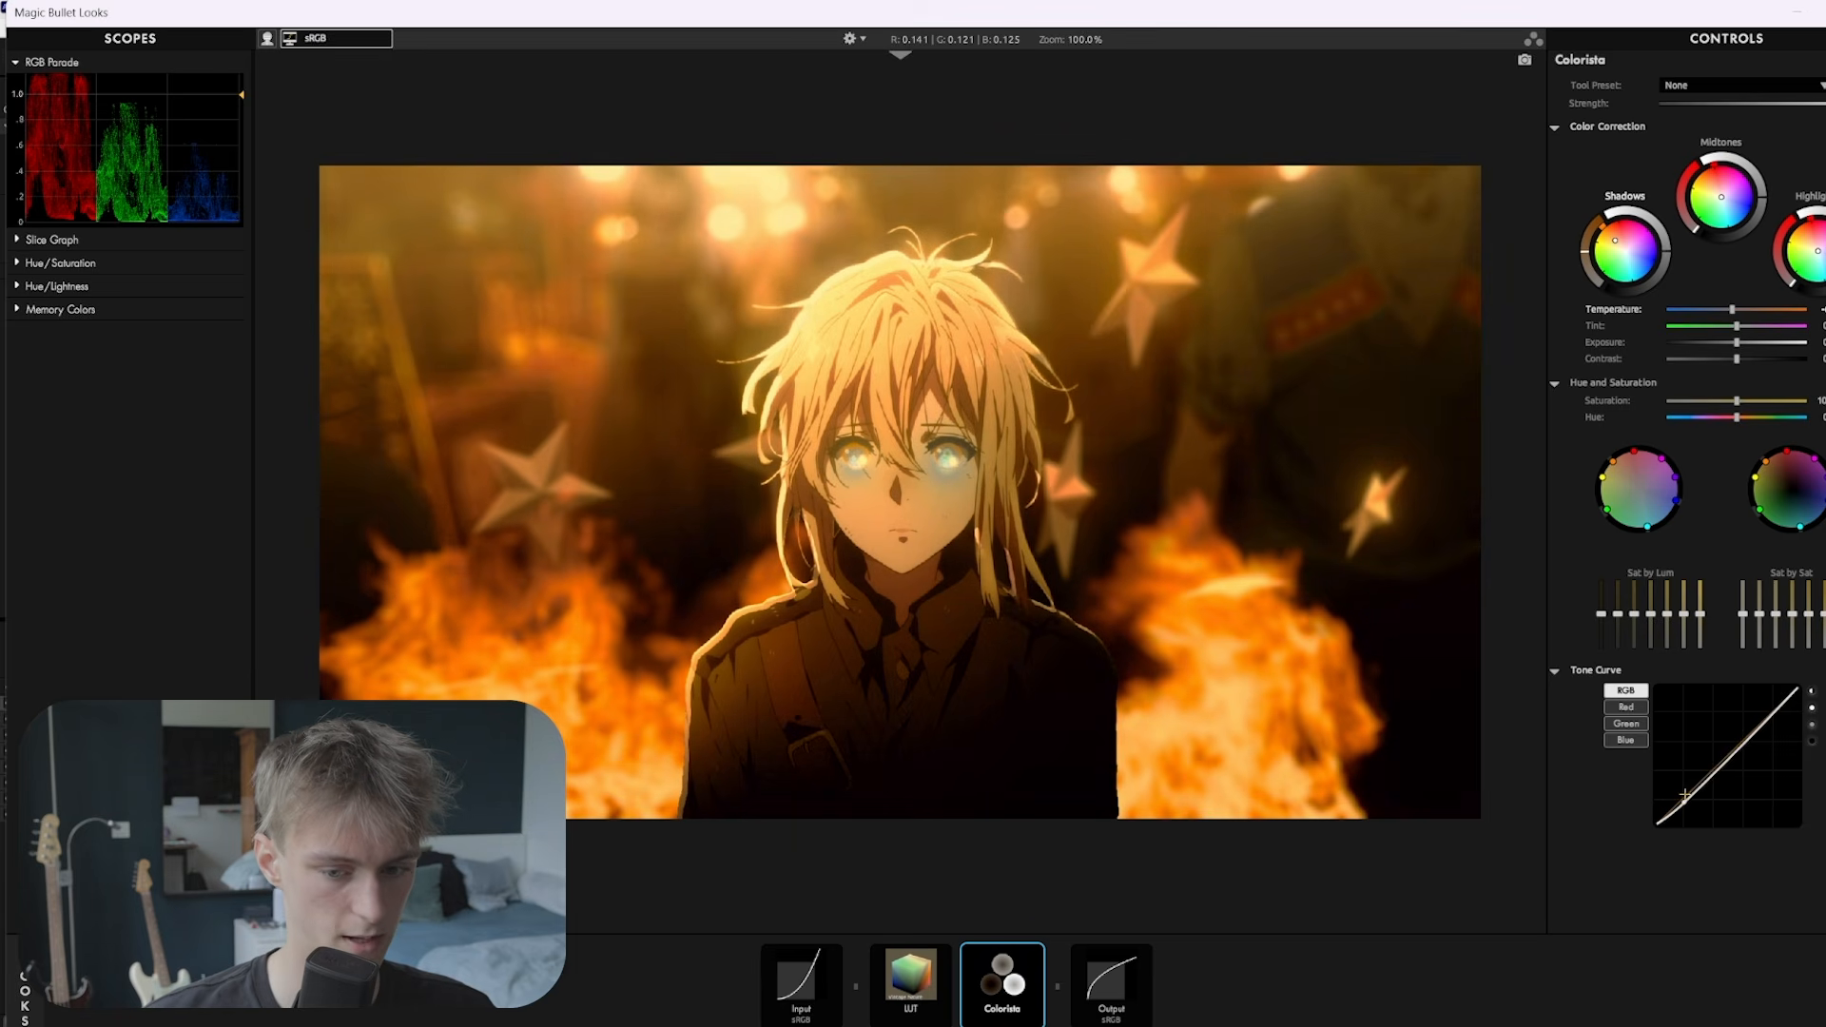
{"action": "left_click_drag", "start_coordinate": [1761, 719], "coordinate": [1764, 712]}
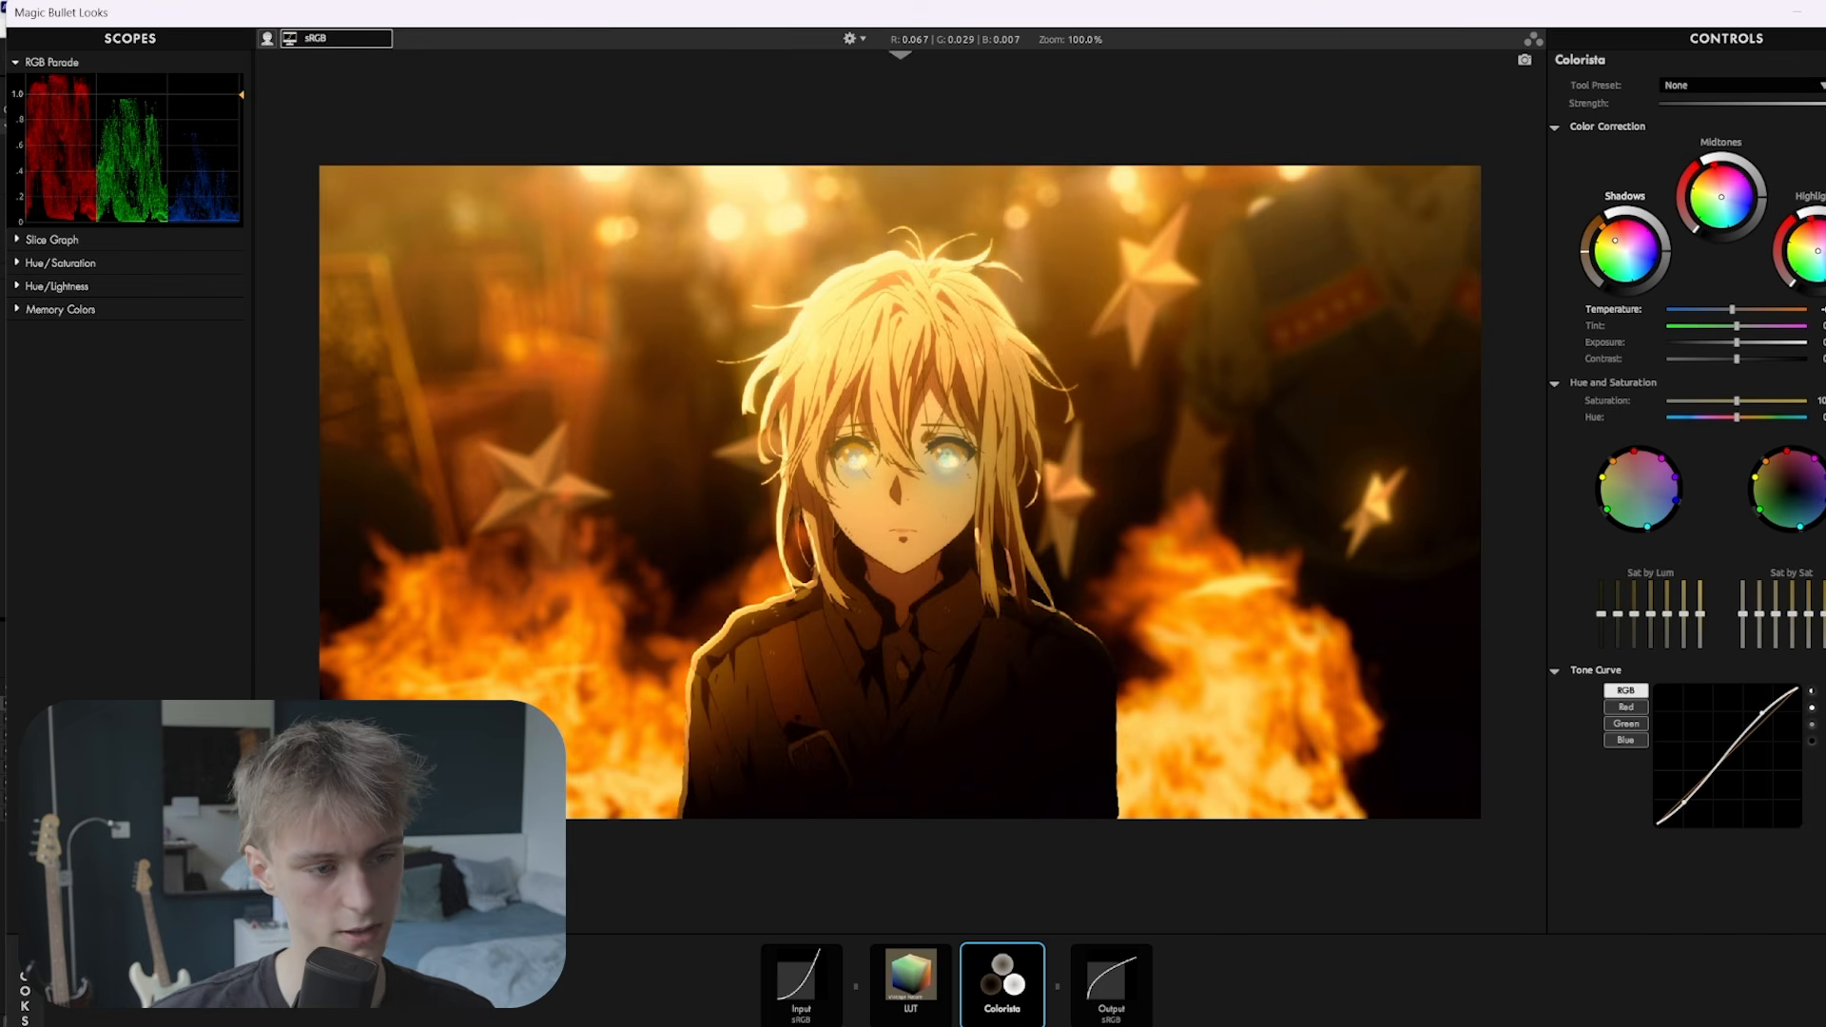
Push orange hues toward red, desaturate the greens, and fully desaturate the darkest tones
{"action": "left_click_drag", "start_coordinate": [1613, 461], "coordinate": [1609, 459]}
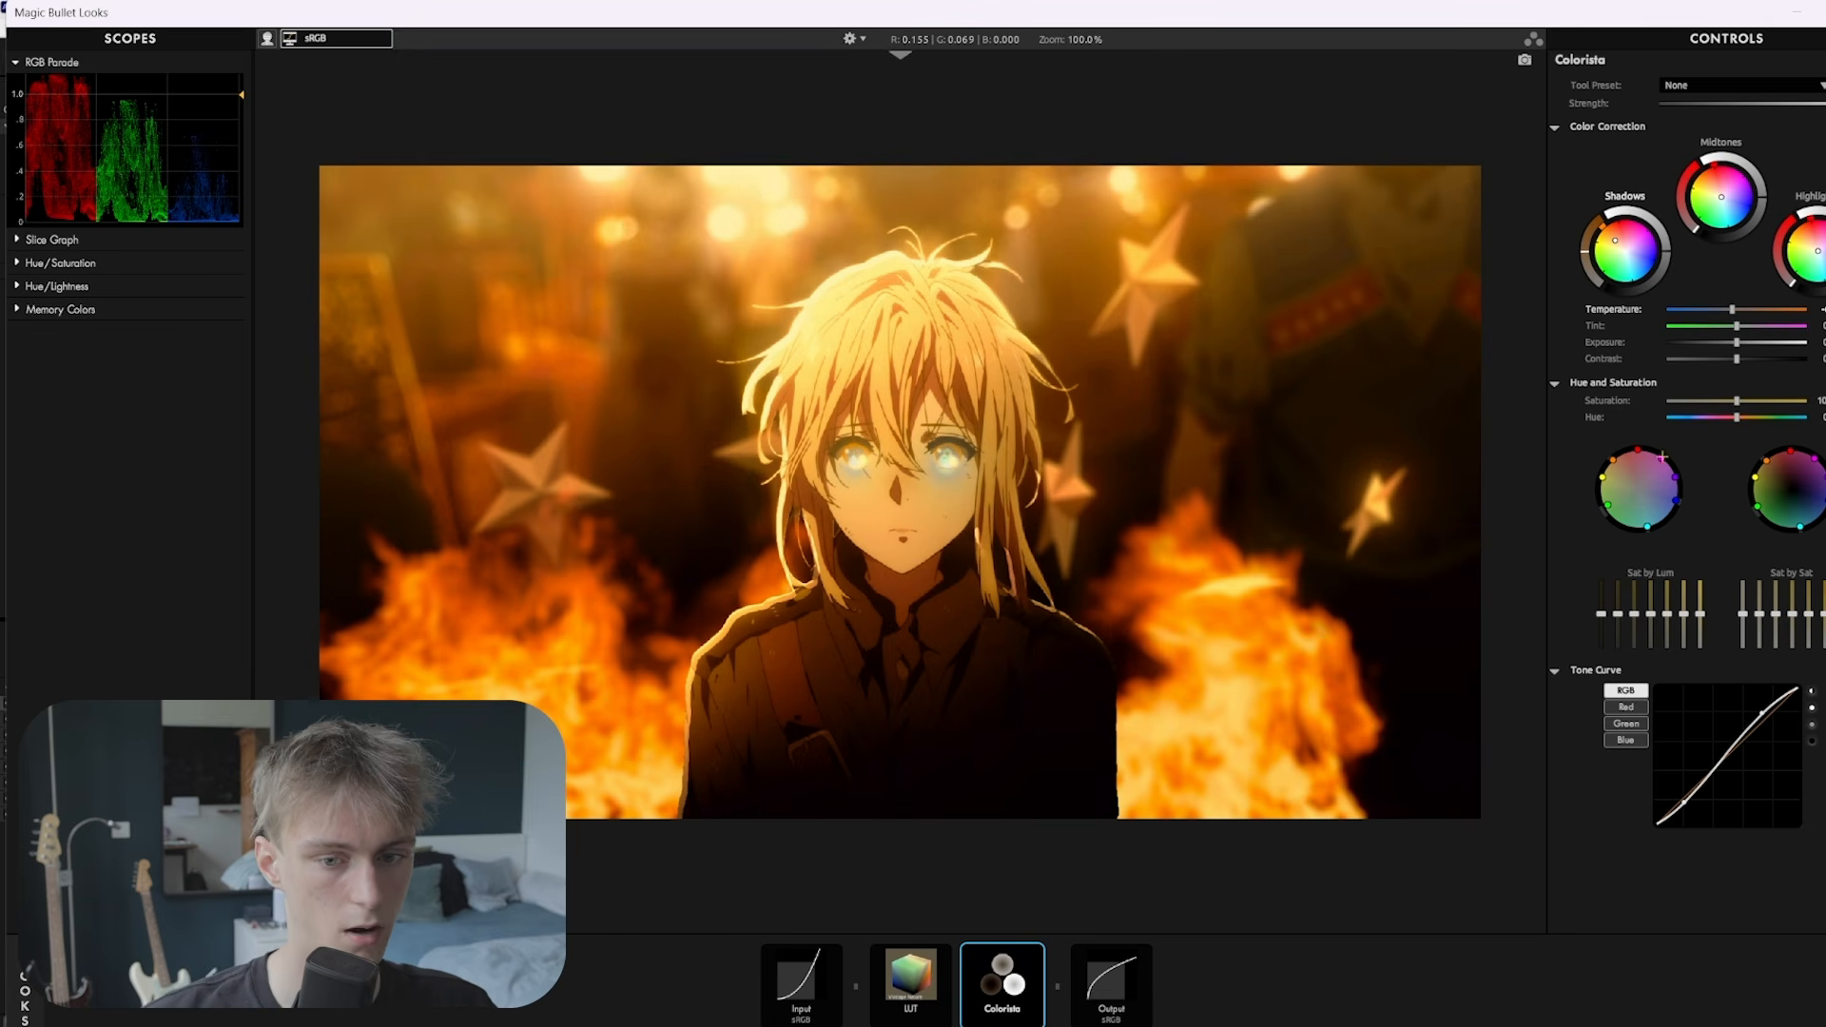
{"action": "left_click_drag", "start_coordinate": [1660, 460], "coordinate": [1639, 478]}
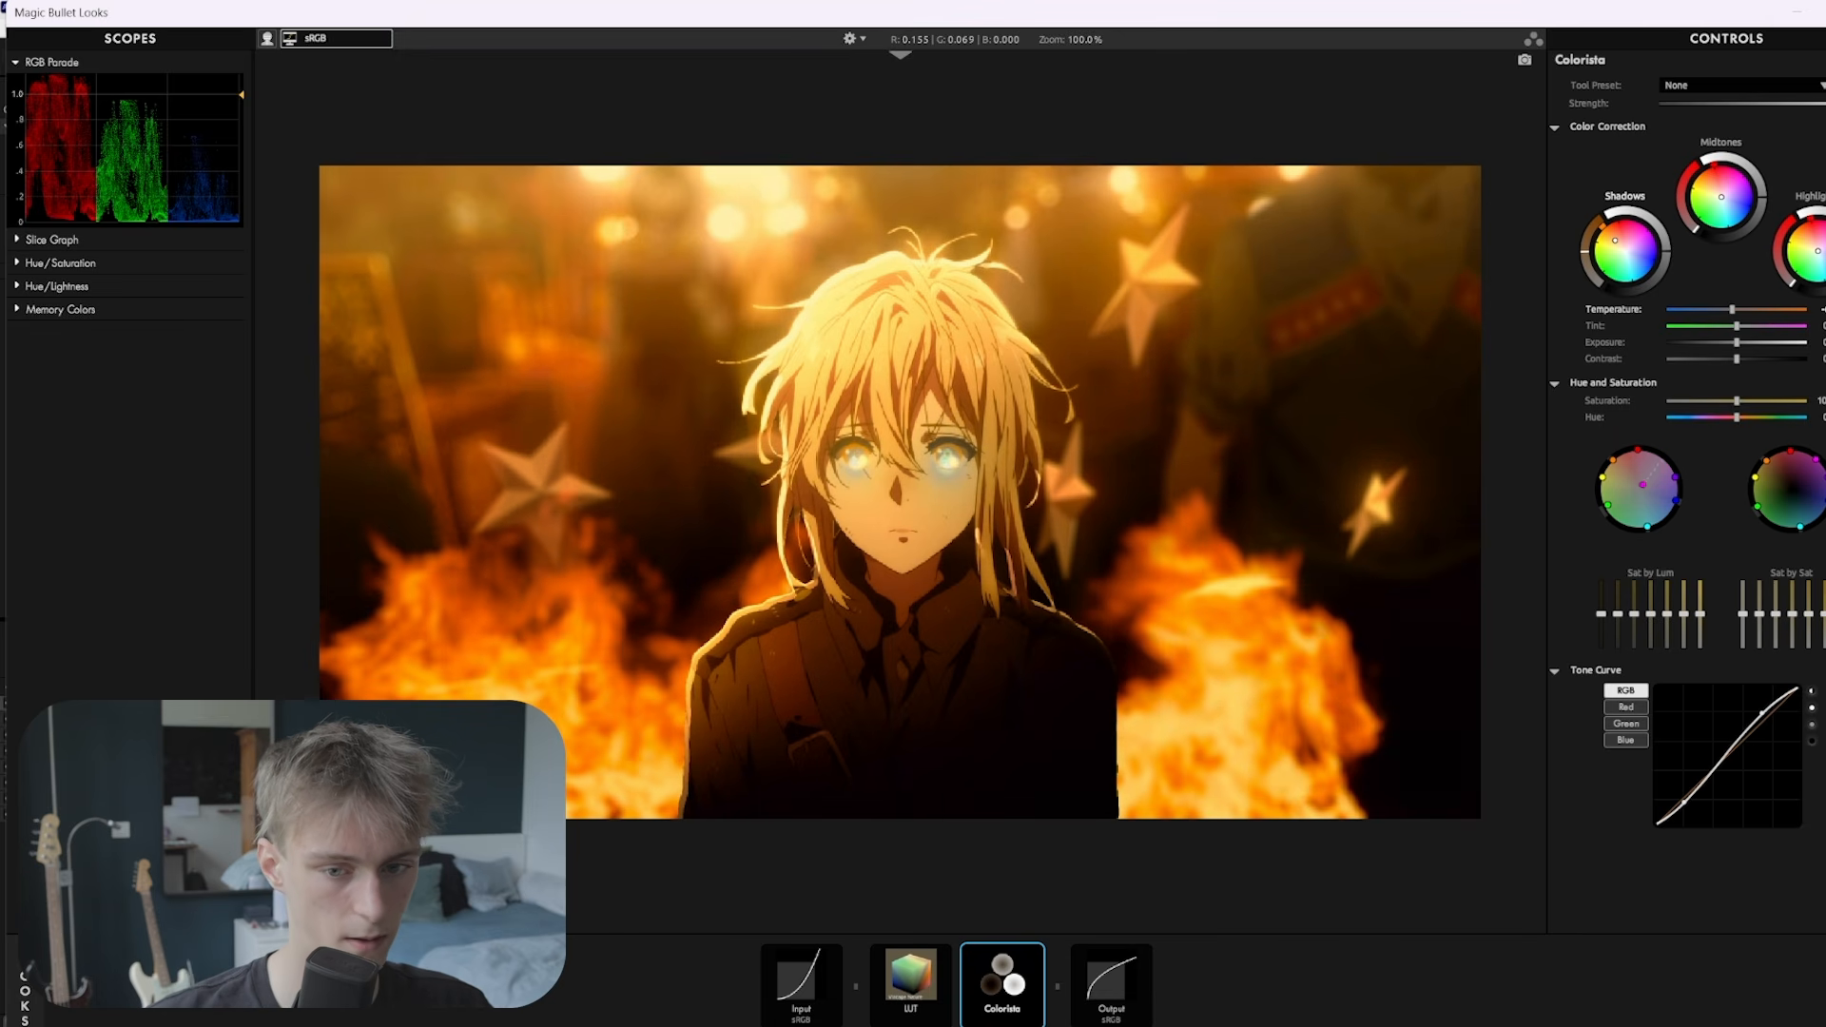
{"action": "scroll", "coordinate": [1042, 447], "scroll_direction": "up", "scroll_amount": 2}
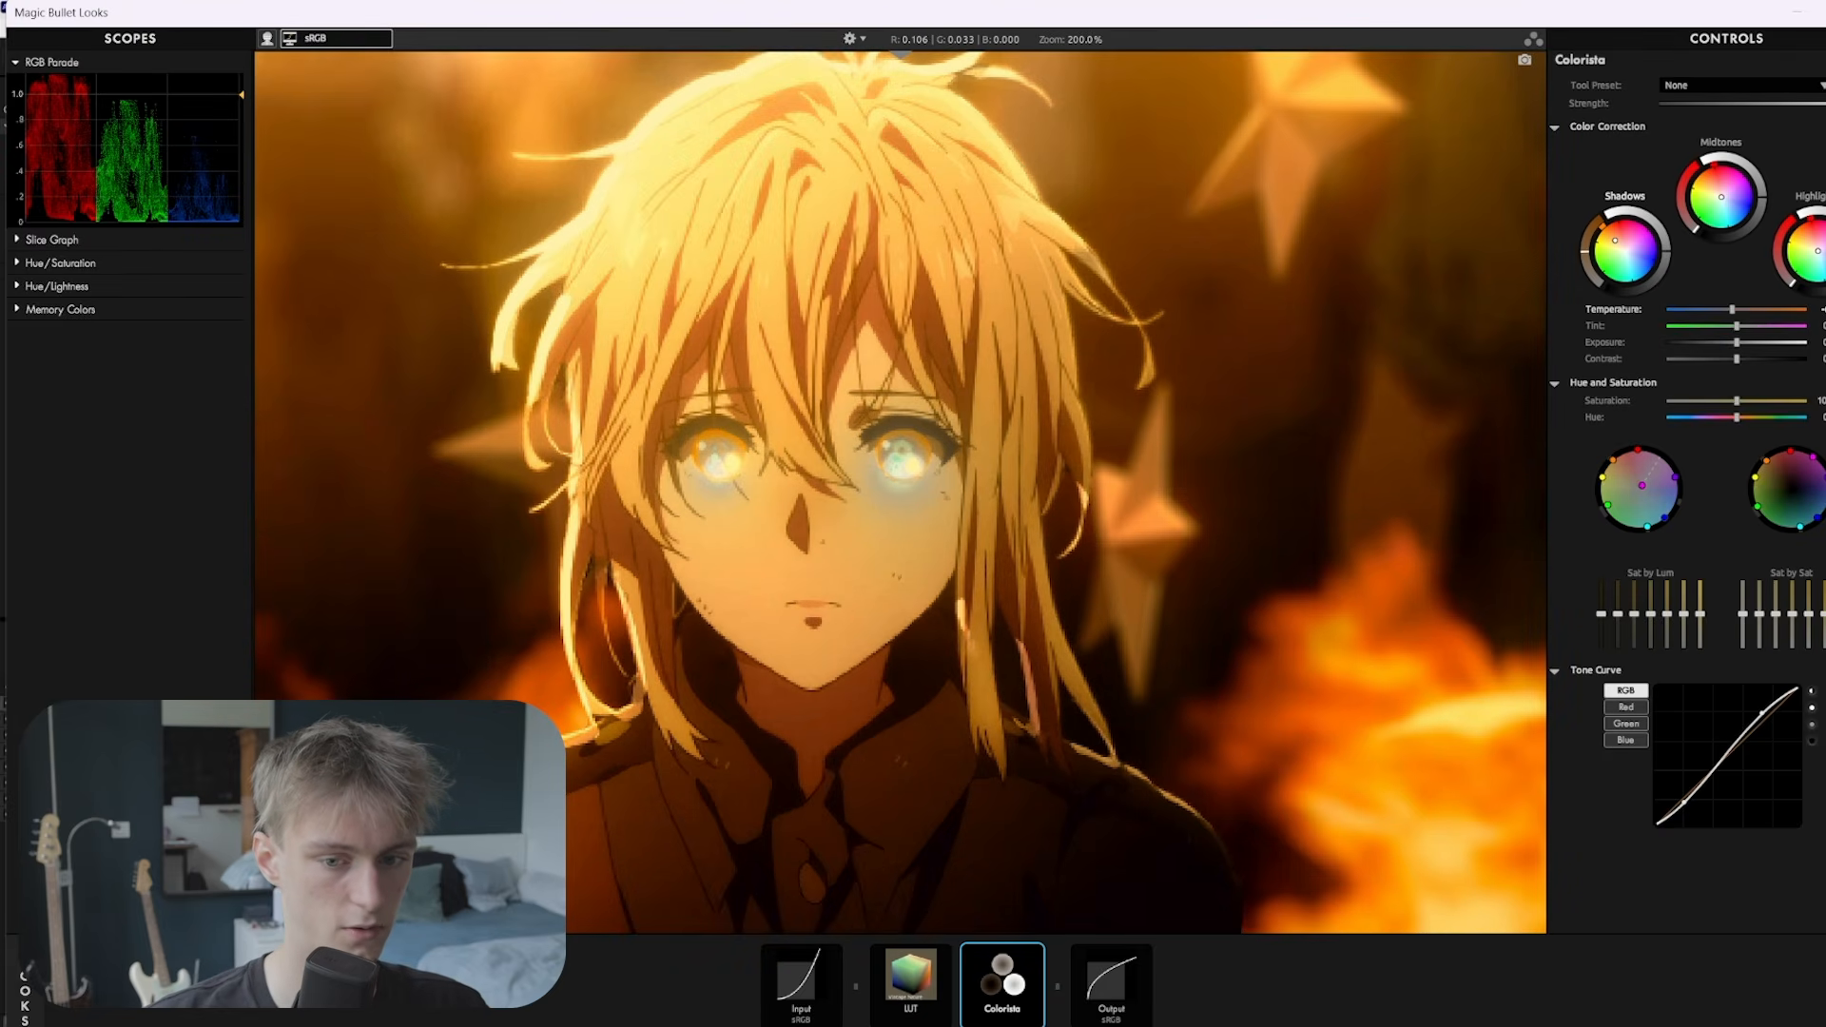
{"action": "scroll", "coordinate": [1426, 514], "scroll_direction": "down", "scroll_amount": 2}
{"action": "left_click_drag", "start_coordinate": [1607, 504], "coordinate": [1635, 488]}
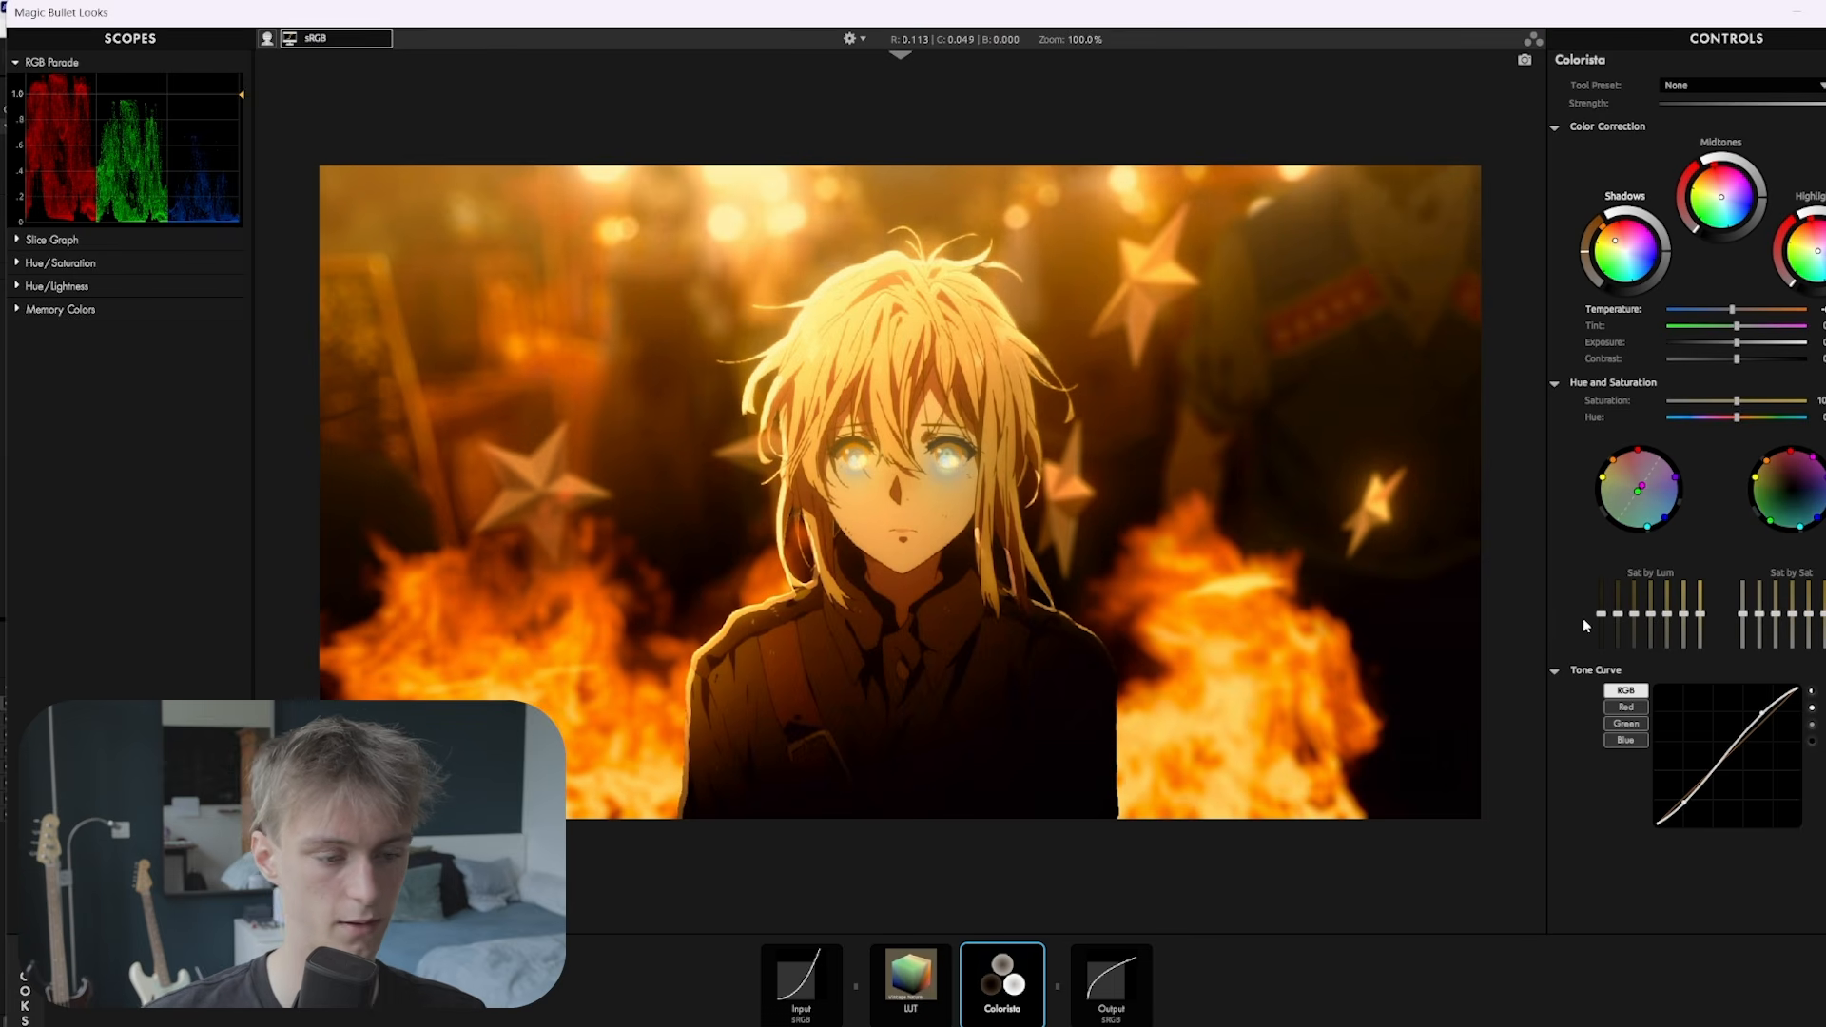
{"action": "left_click_drag", "start_coordinate": [1600, 614], "coordinate": [1604, 666]}
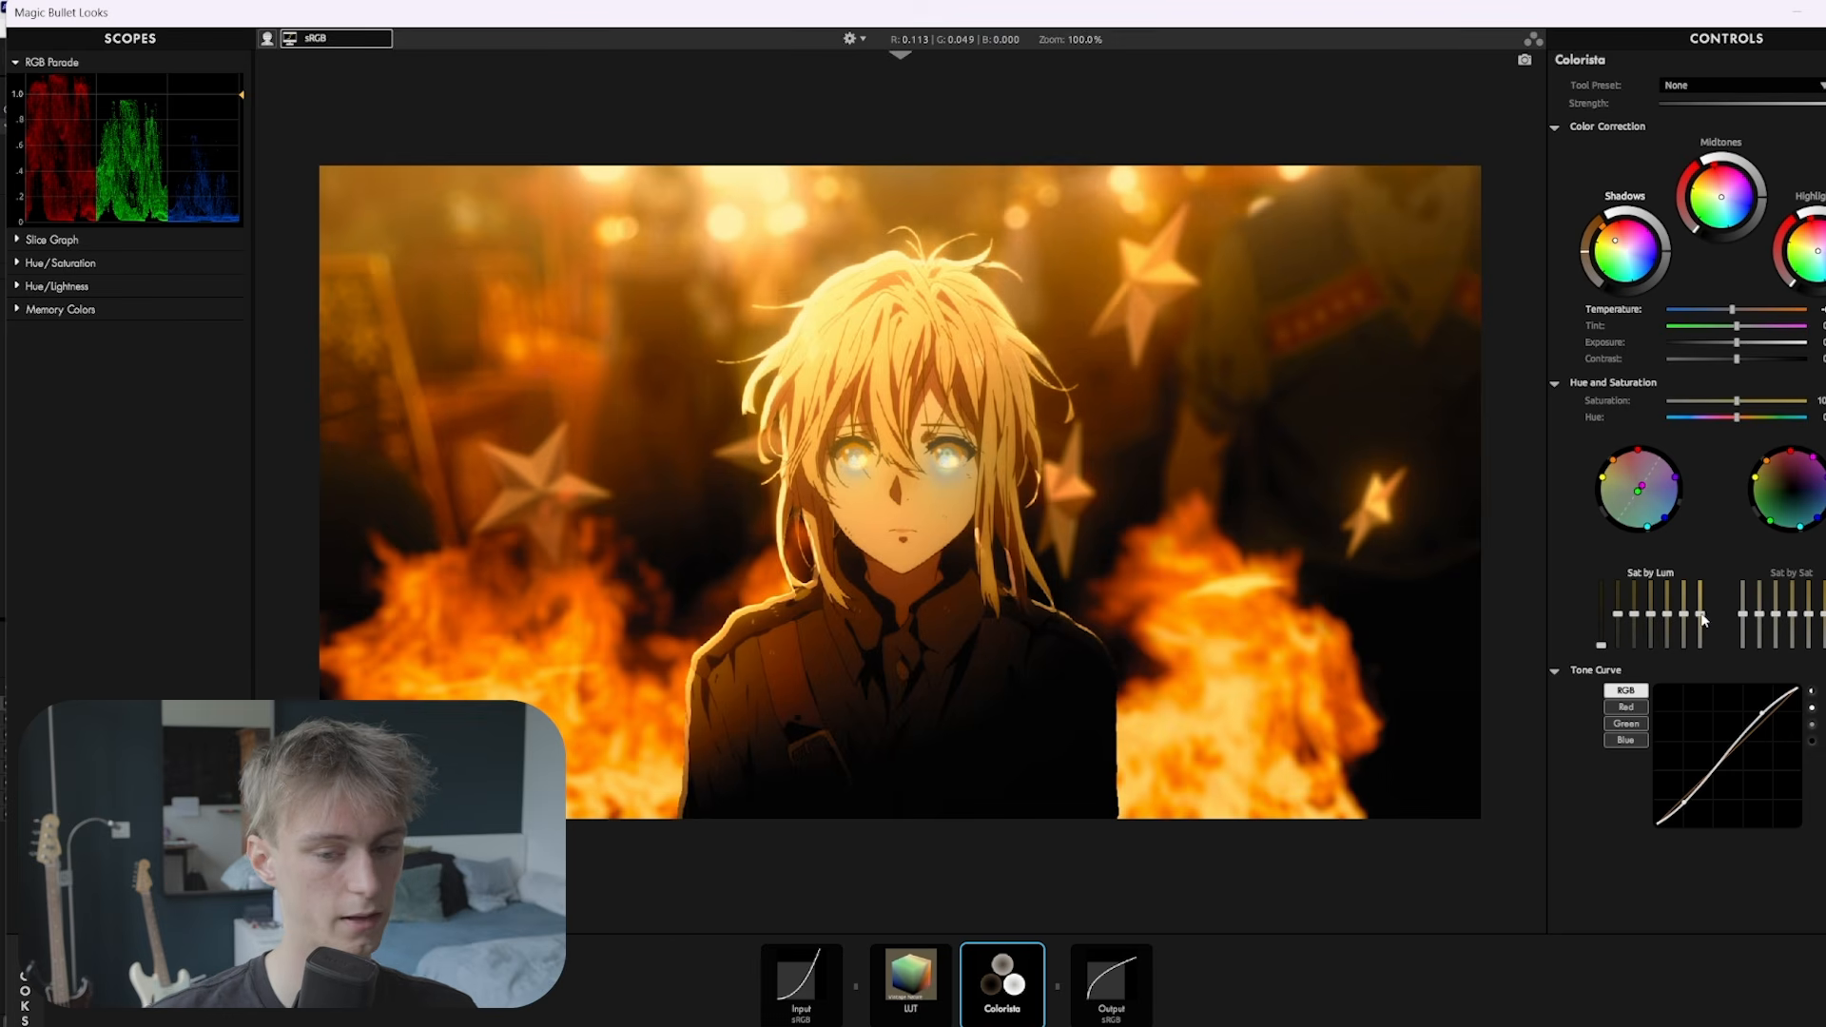
{"action": "left_click_drag", "start_coordinate": [1701, 618], "coordinate": [1701, 647]}
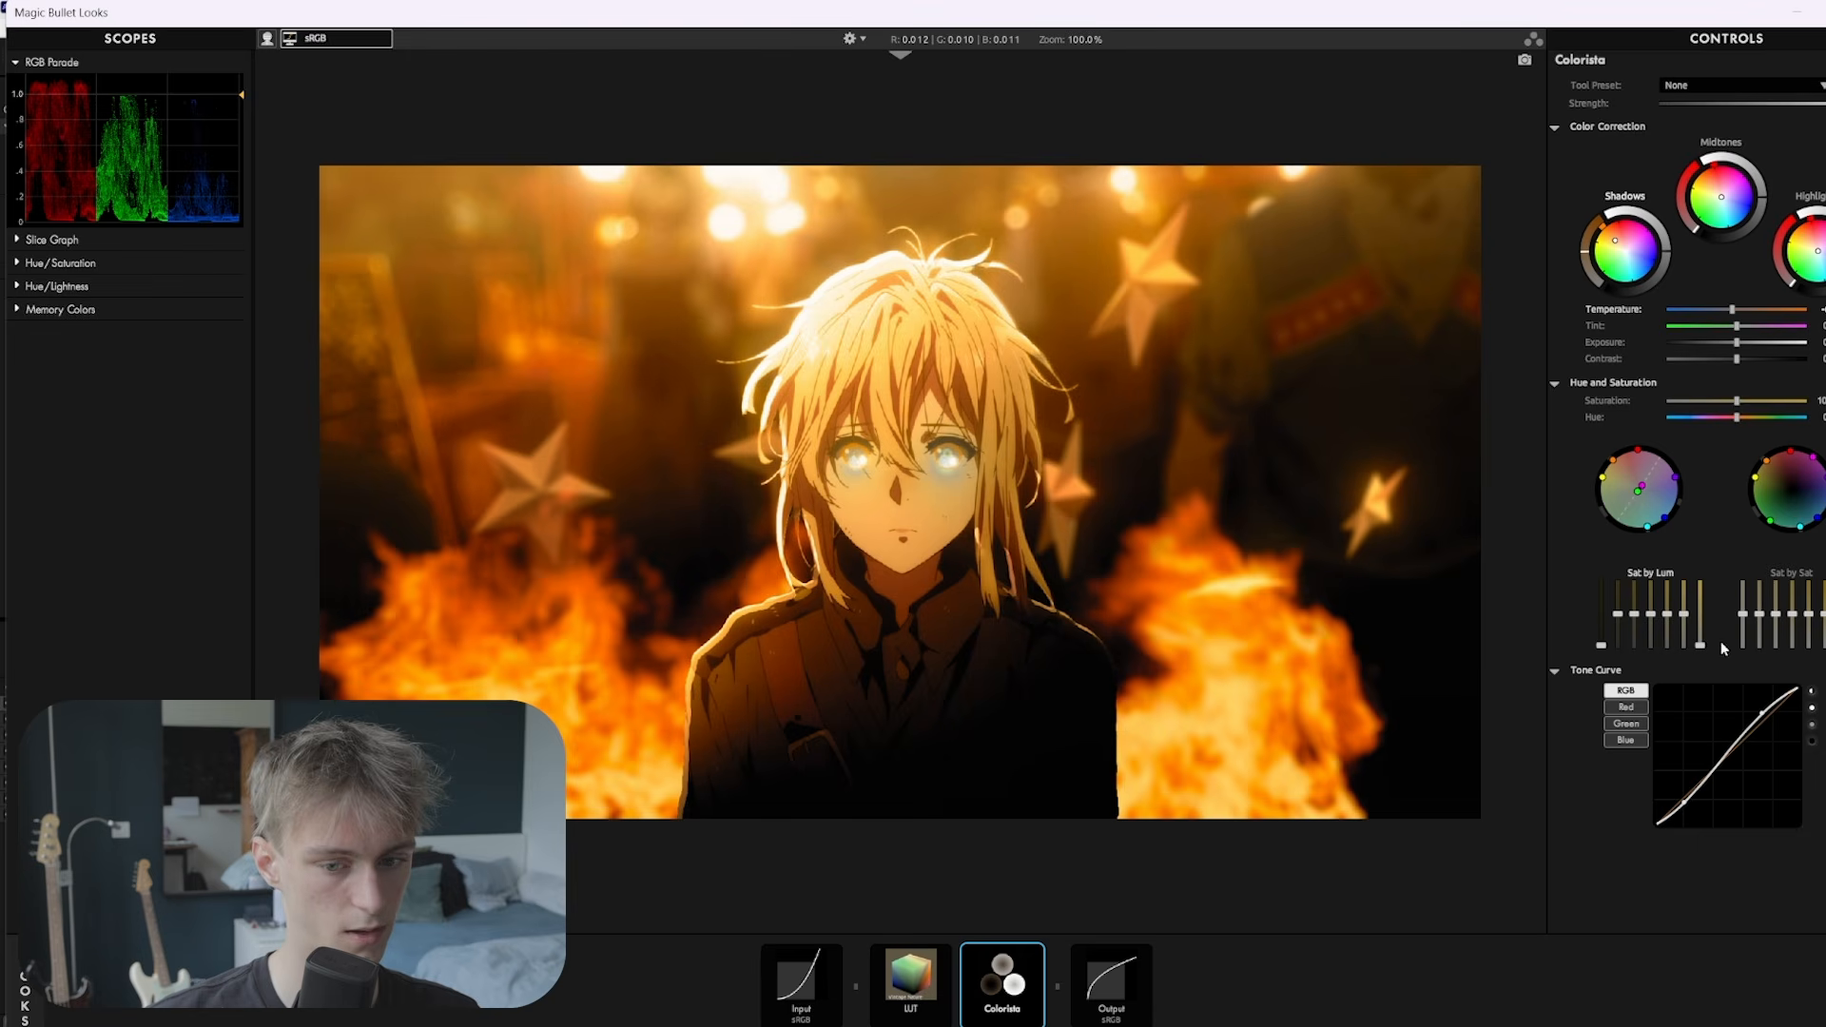
{"action": "left_click_drag", "start_coordinate": [1700, 645], "coordinate": [1702, 628]}
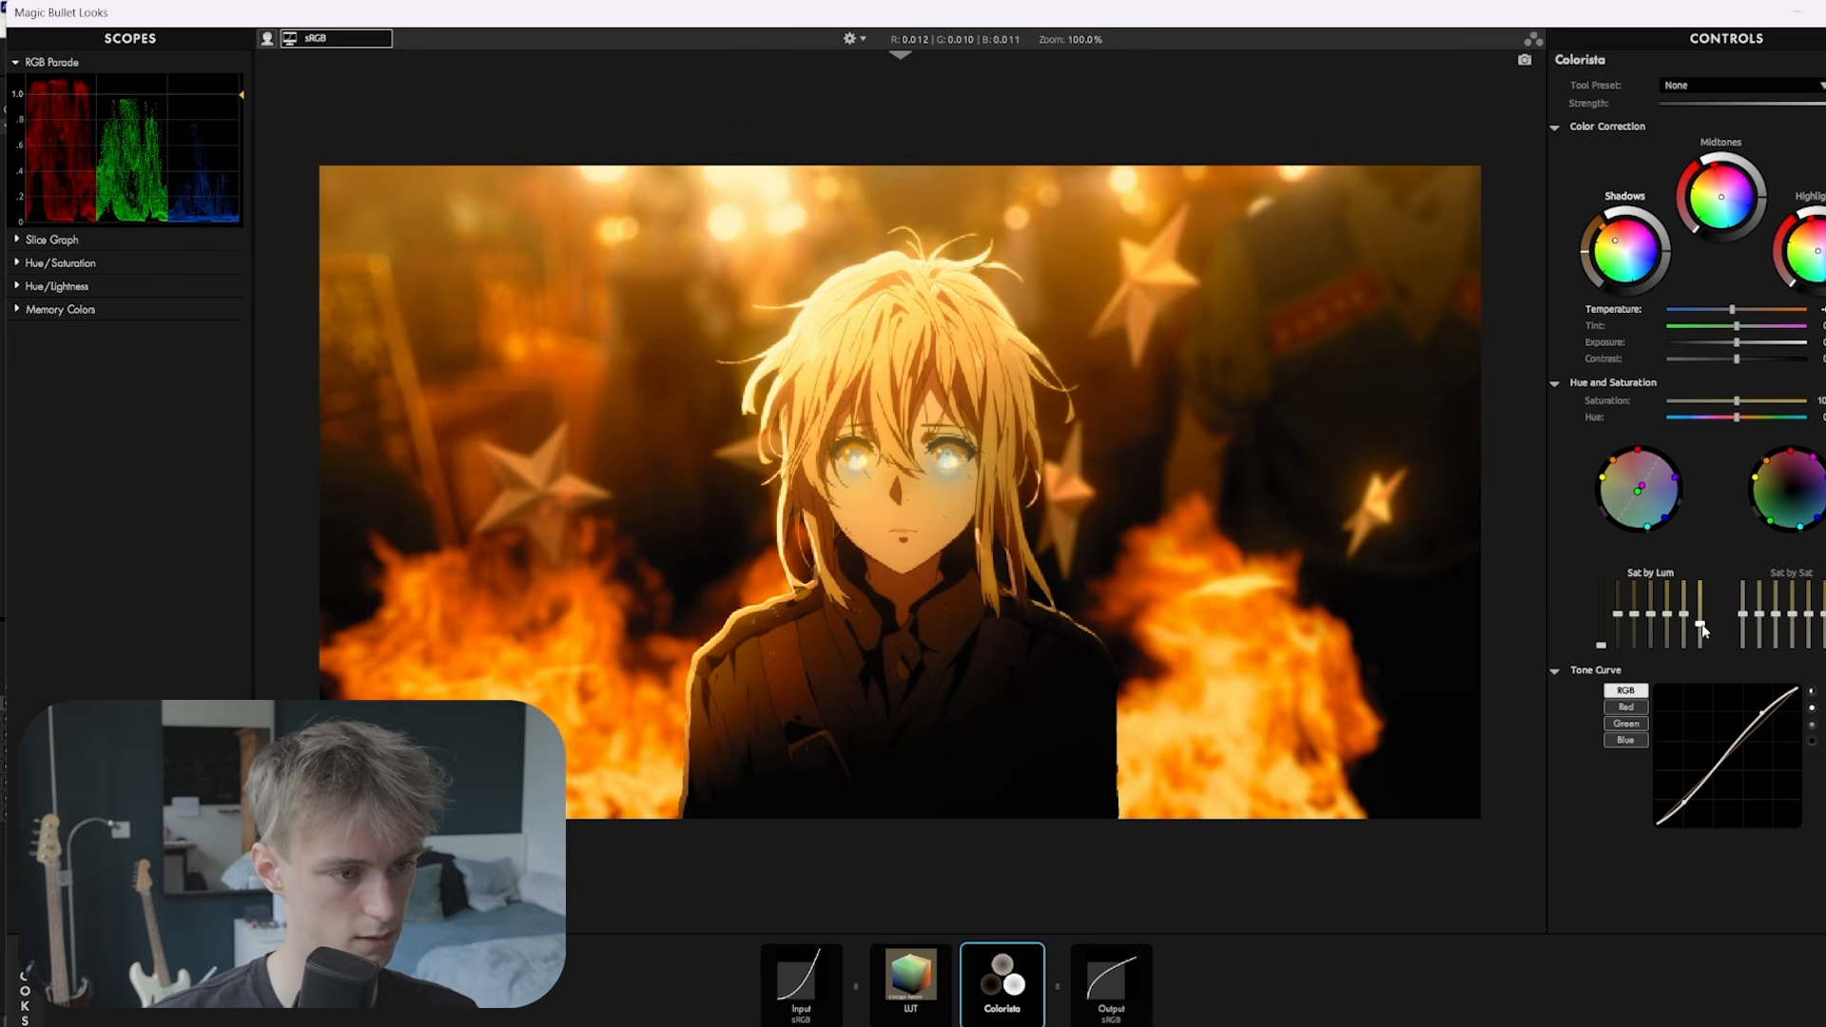
{"action": "left_click", "coordinate": [1820, 989]}
Add Optical Diffusion with Highlights Only at 95% and density lowered to about 30%
{"action": "left_click_drag", "start_coordinate": [1523, 348], "coordinate": [1065, 975]}
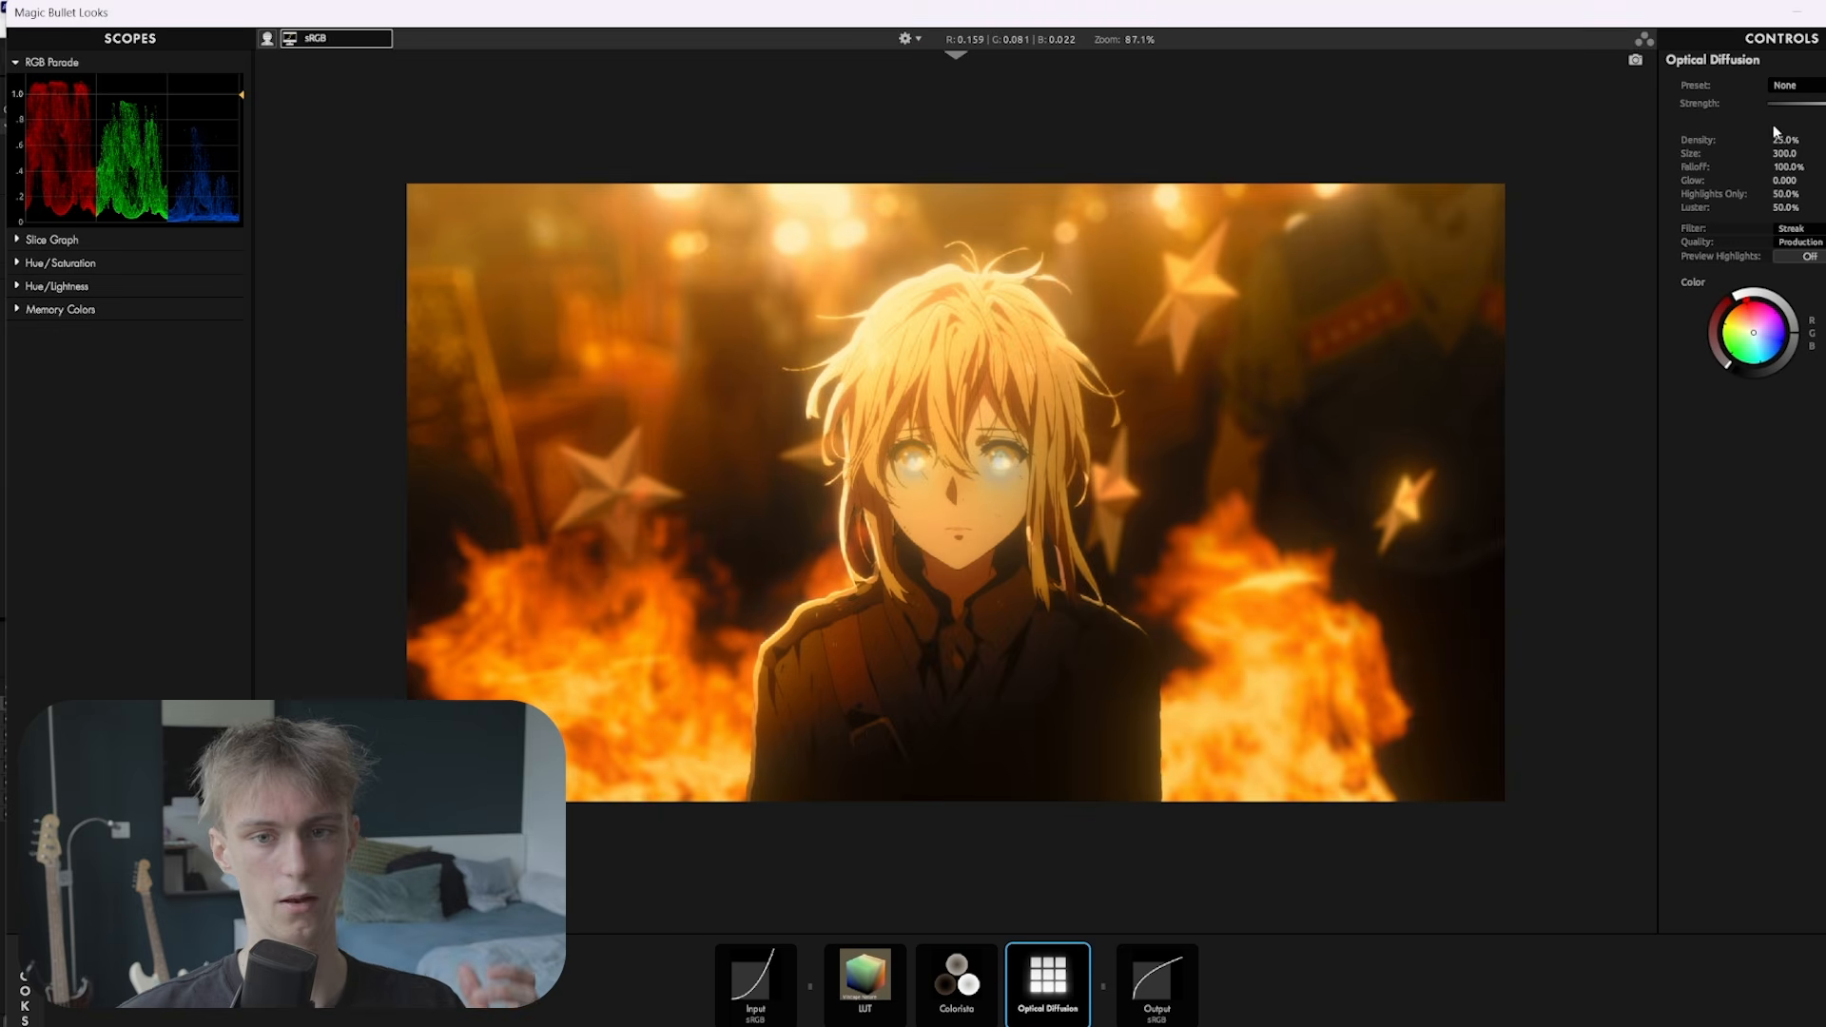
{"action": "left_click_drag", "start_coordinate": [1784, 143], "coordinate": [1818, 155]}
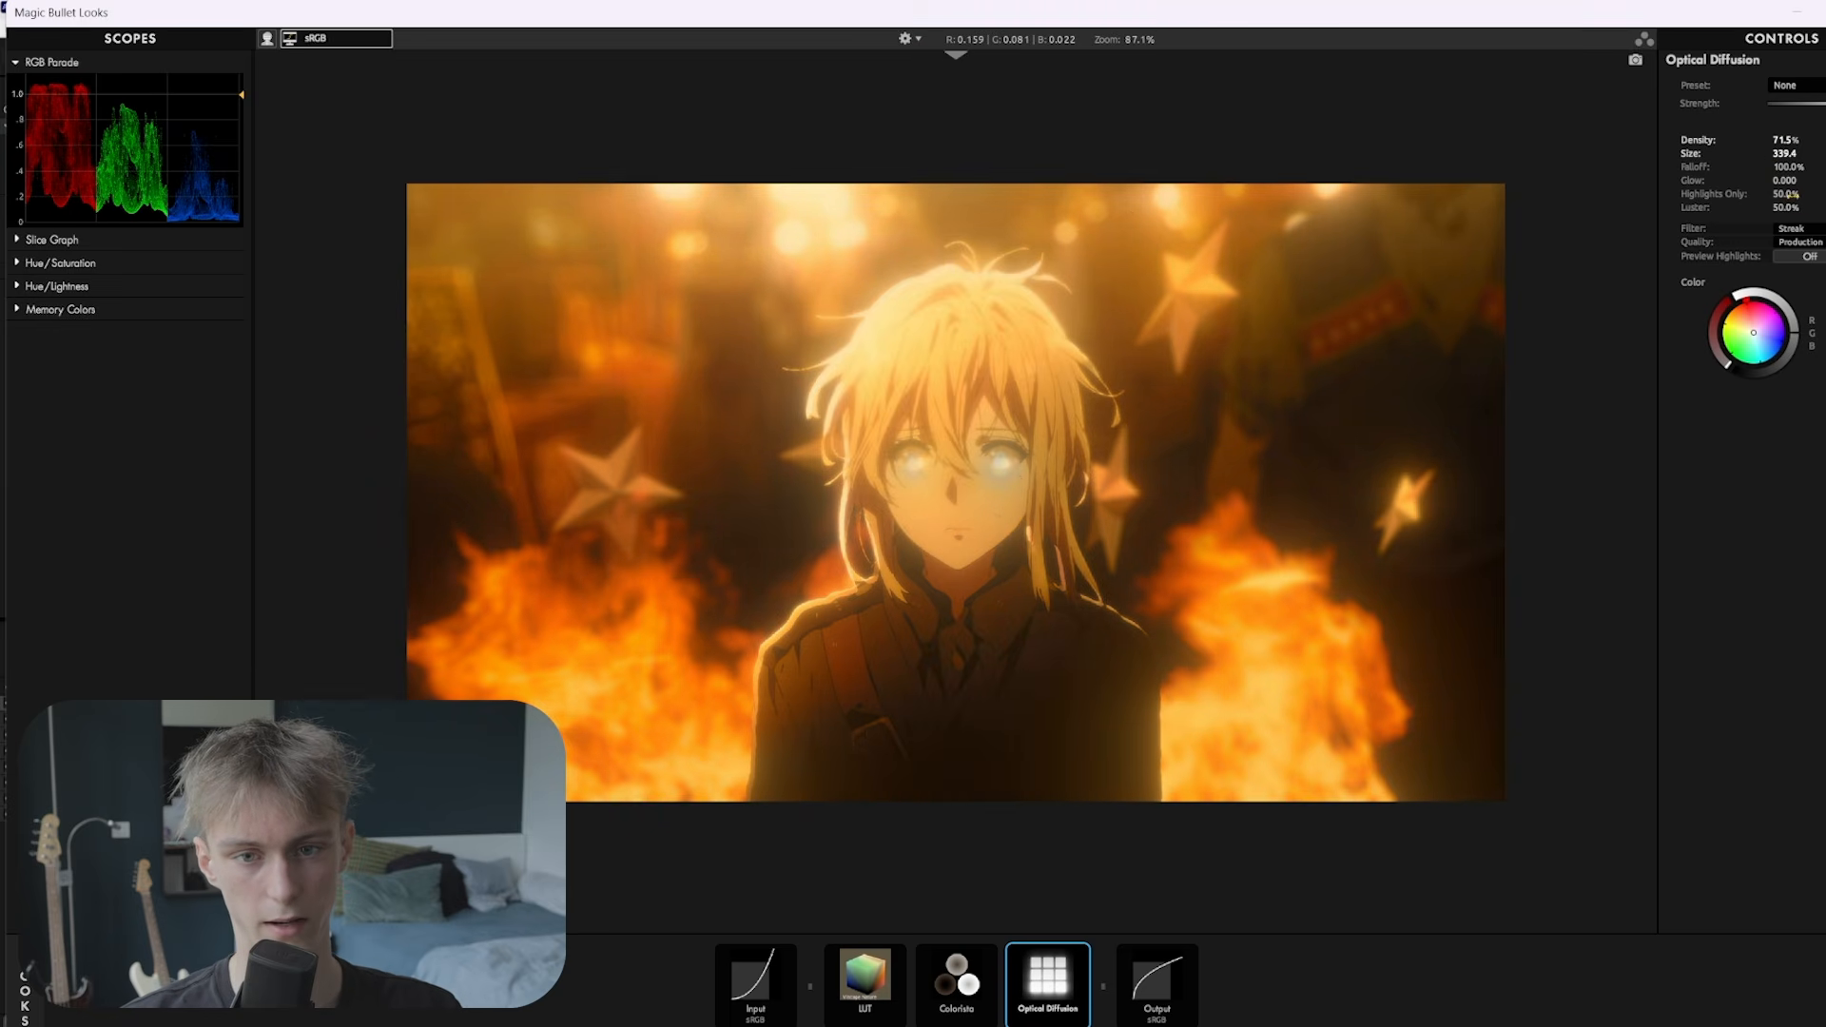
{"action": "left_click", "coordinate": [1788, 195]}
{"action": "type", "text": "95"}
{"action": "key", "text": "Return"}
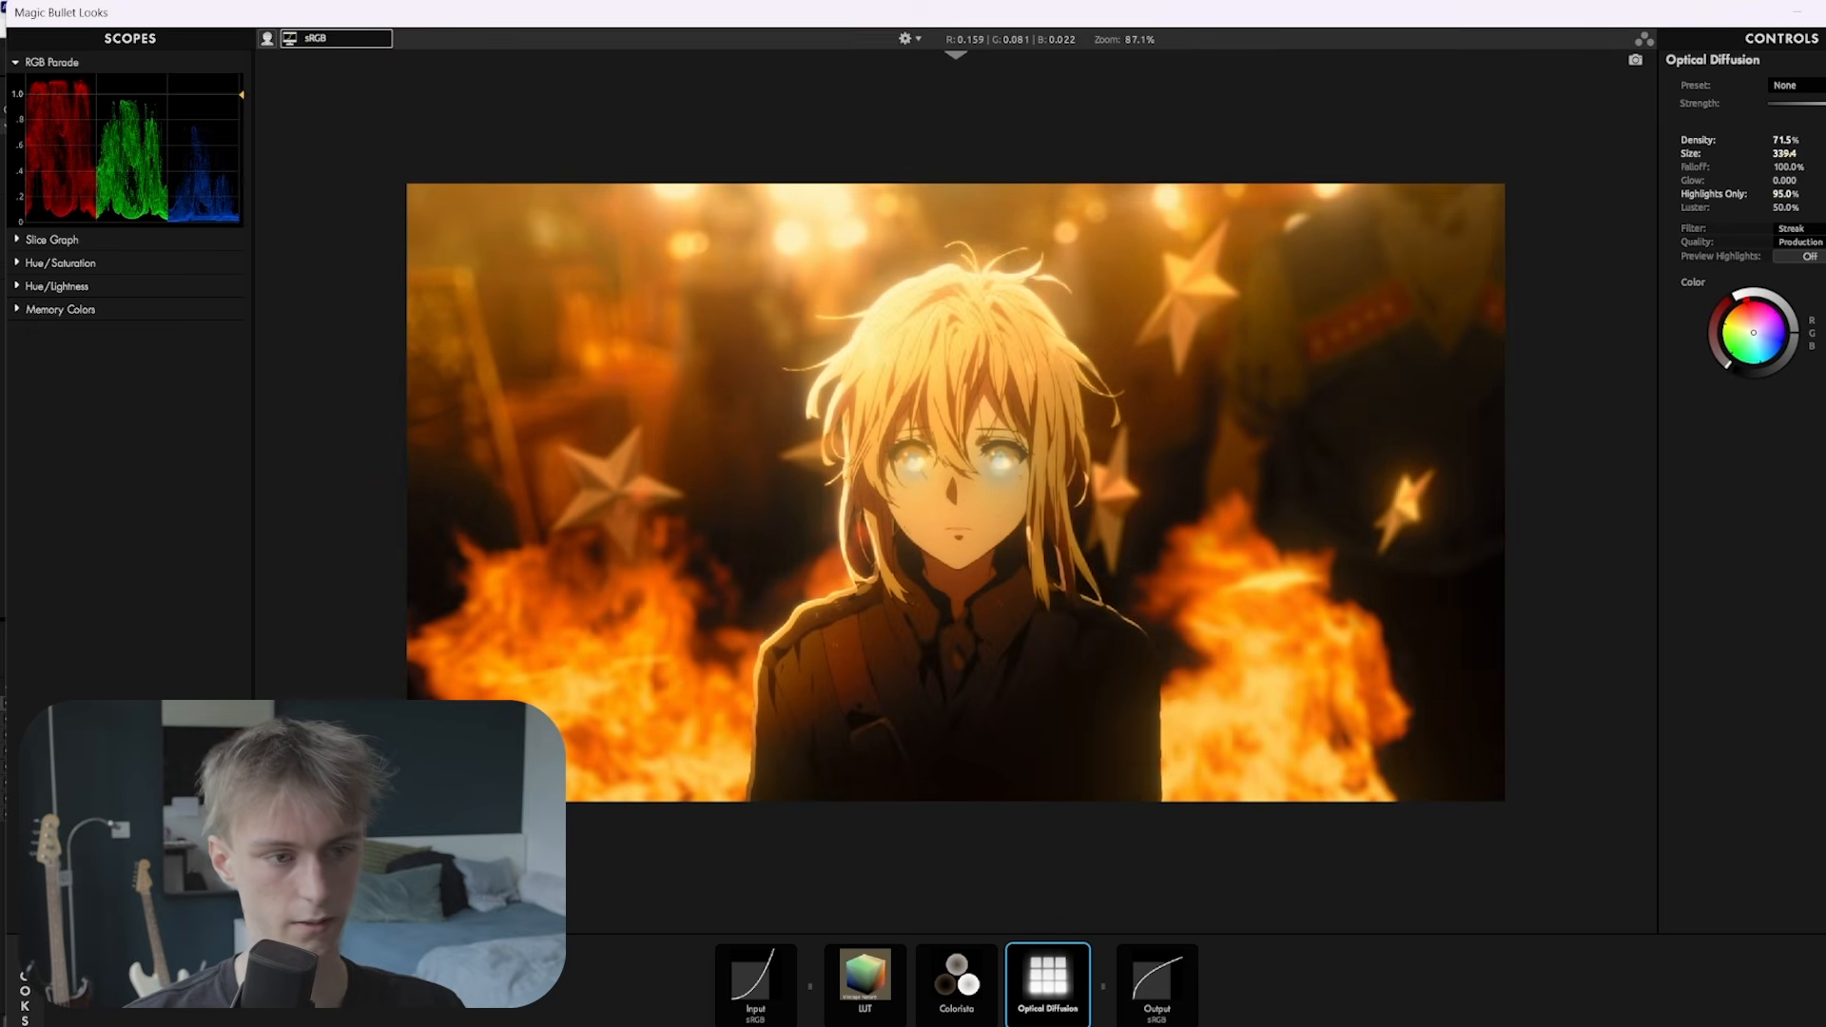
{"action": "left_click_drag", "start_coordinate": [1784, 140], "coordinate": [1742, 141]}
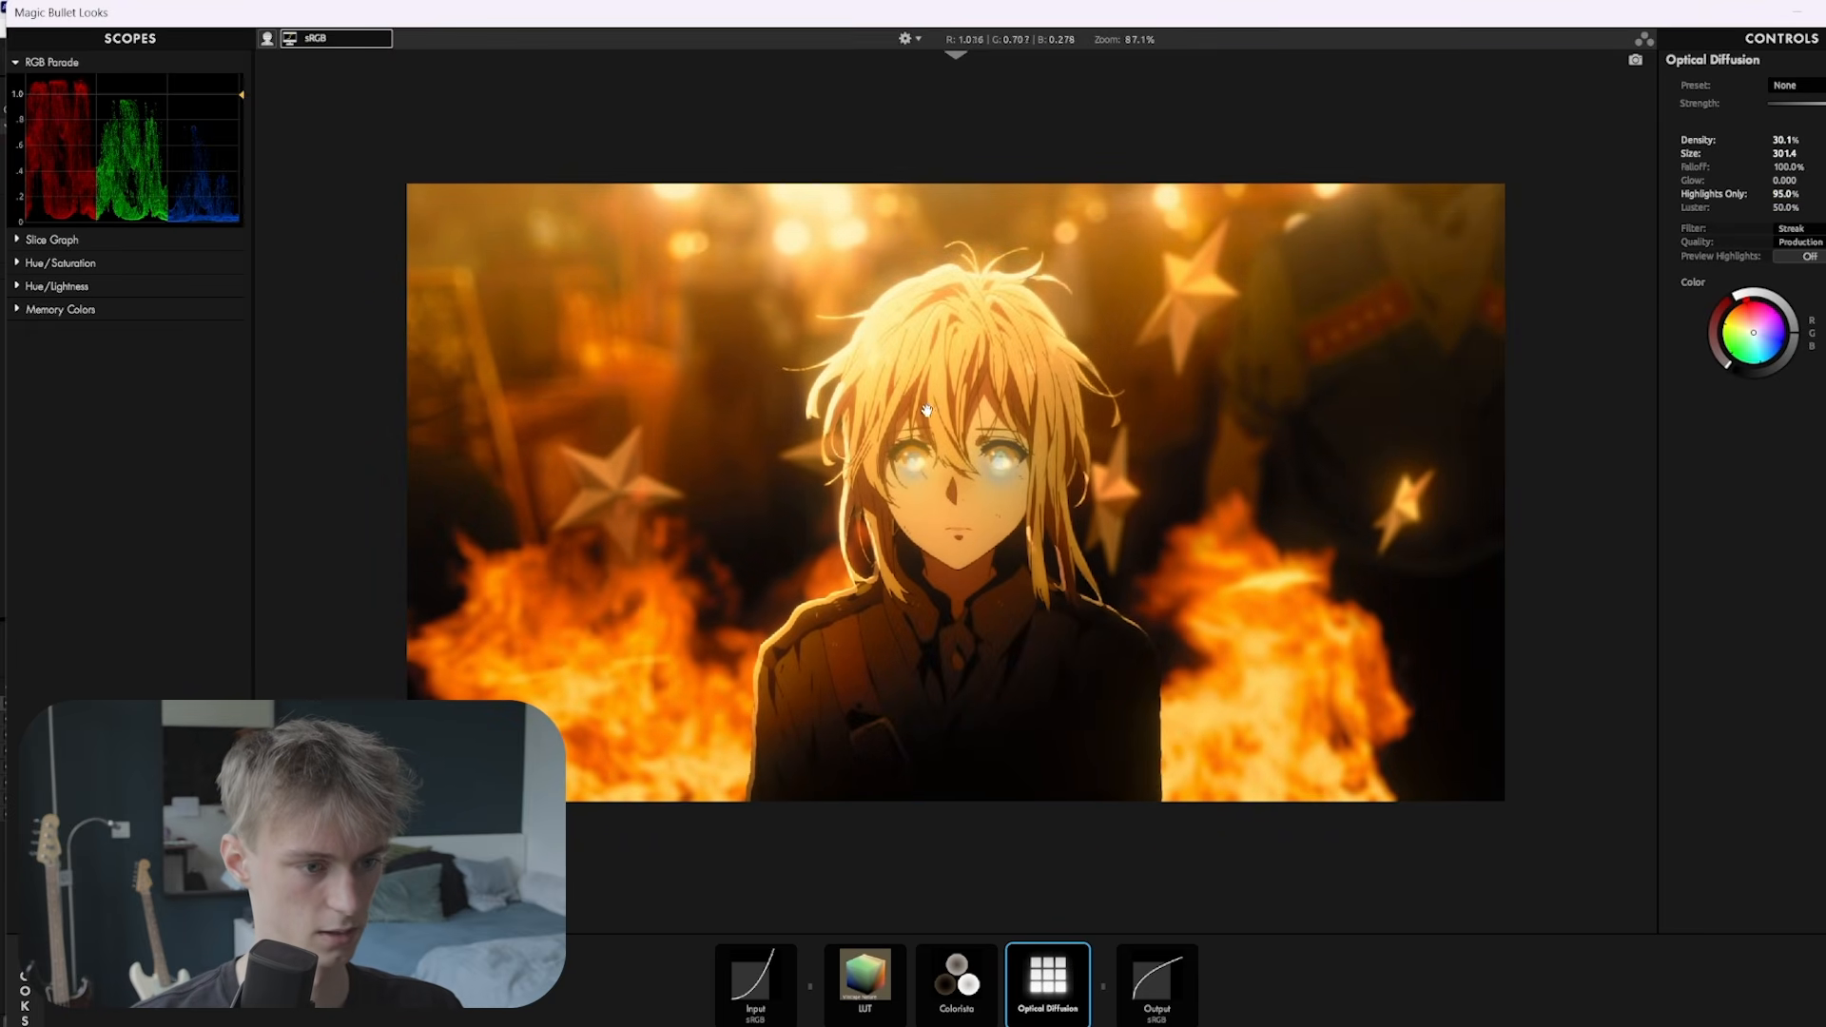
Add Halation after it with Amount near 100% and Size about 175
{"action": "scroll", "coordinate": [940, 463], "scroll_direction": "up", "scroll_amount": 3}
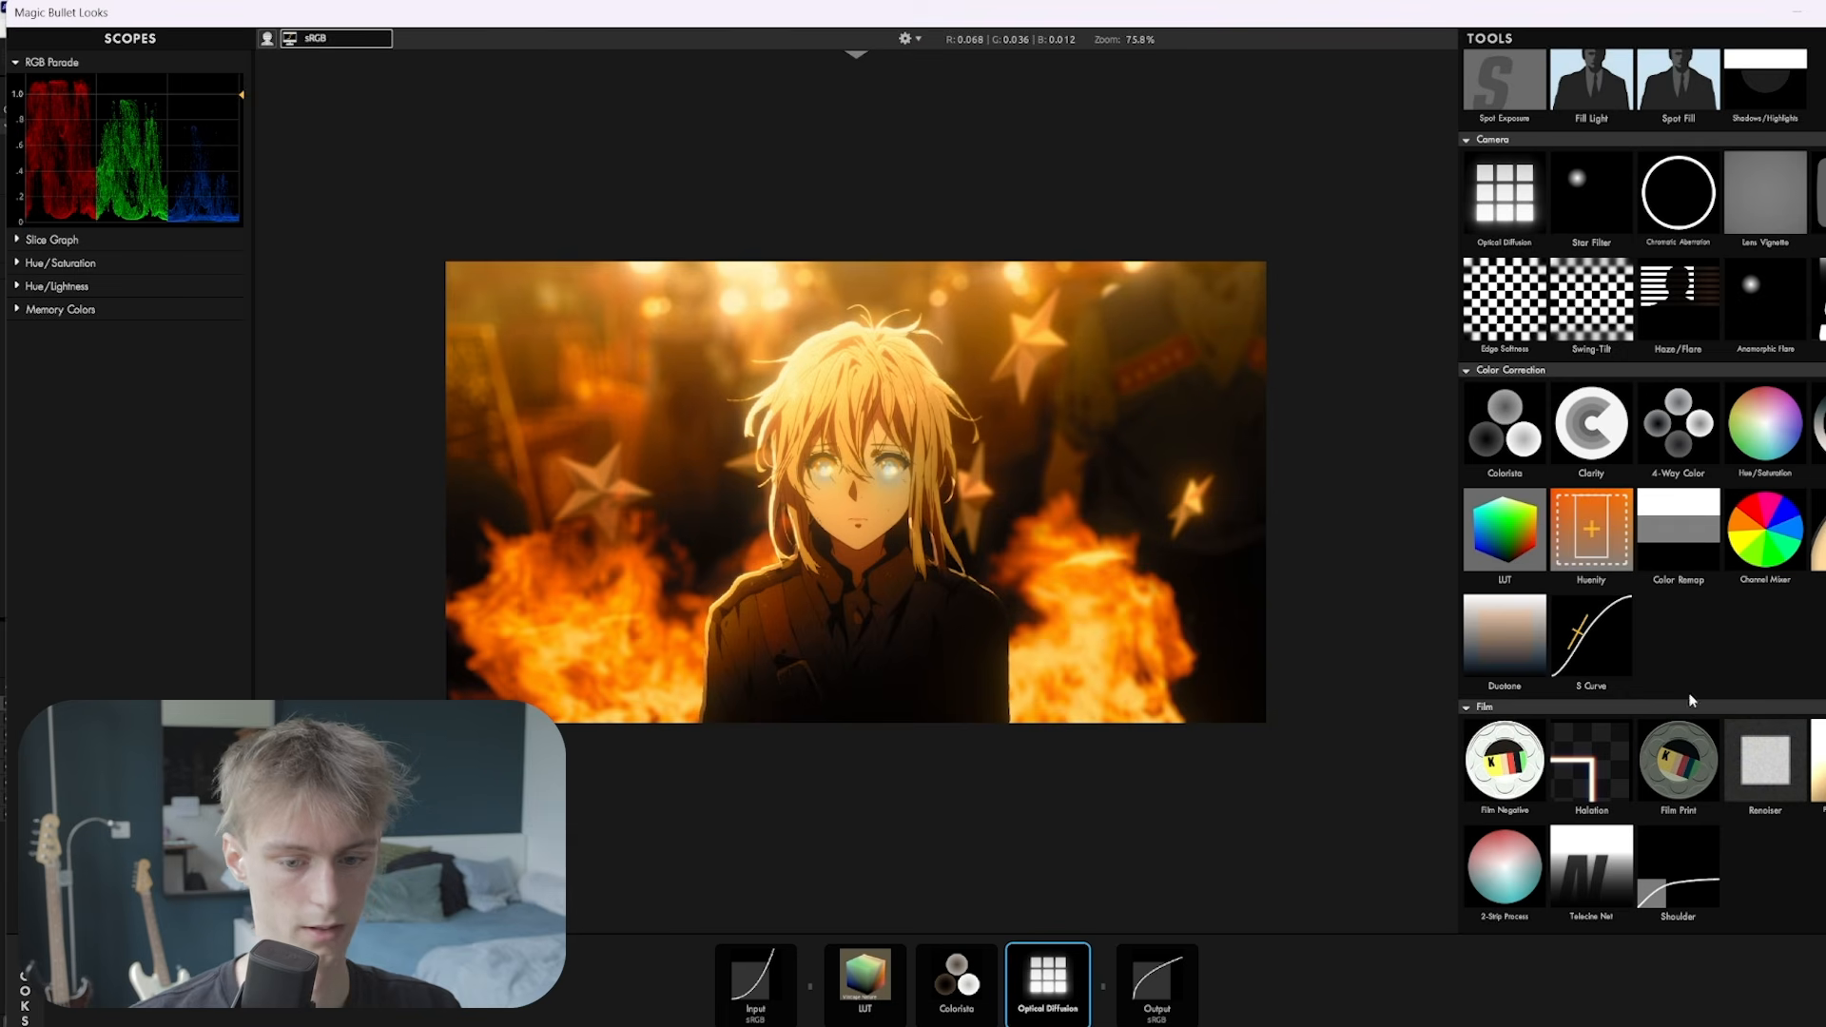
{"action": "left_click_drag", "start_coordinate": [1591, 769], "coordinate": [1094, 979]}
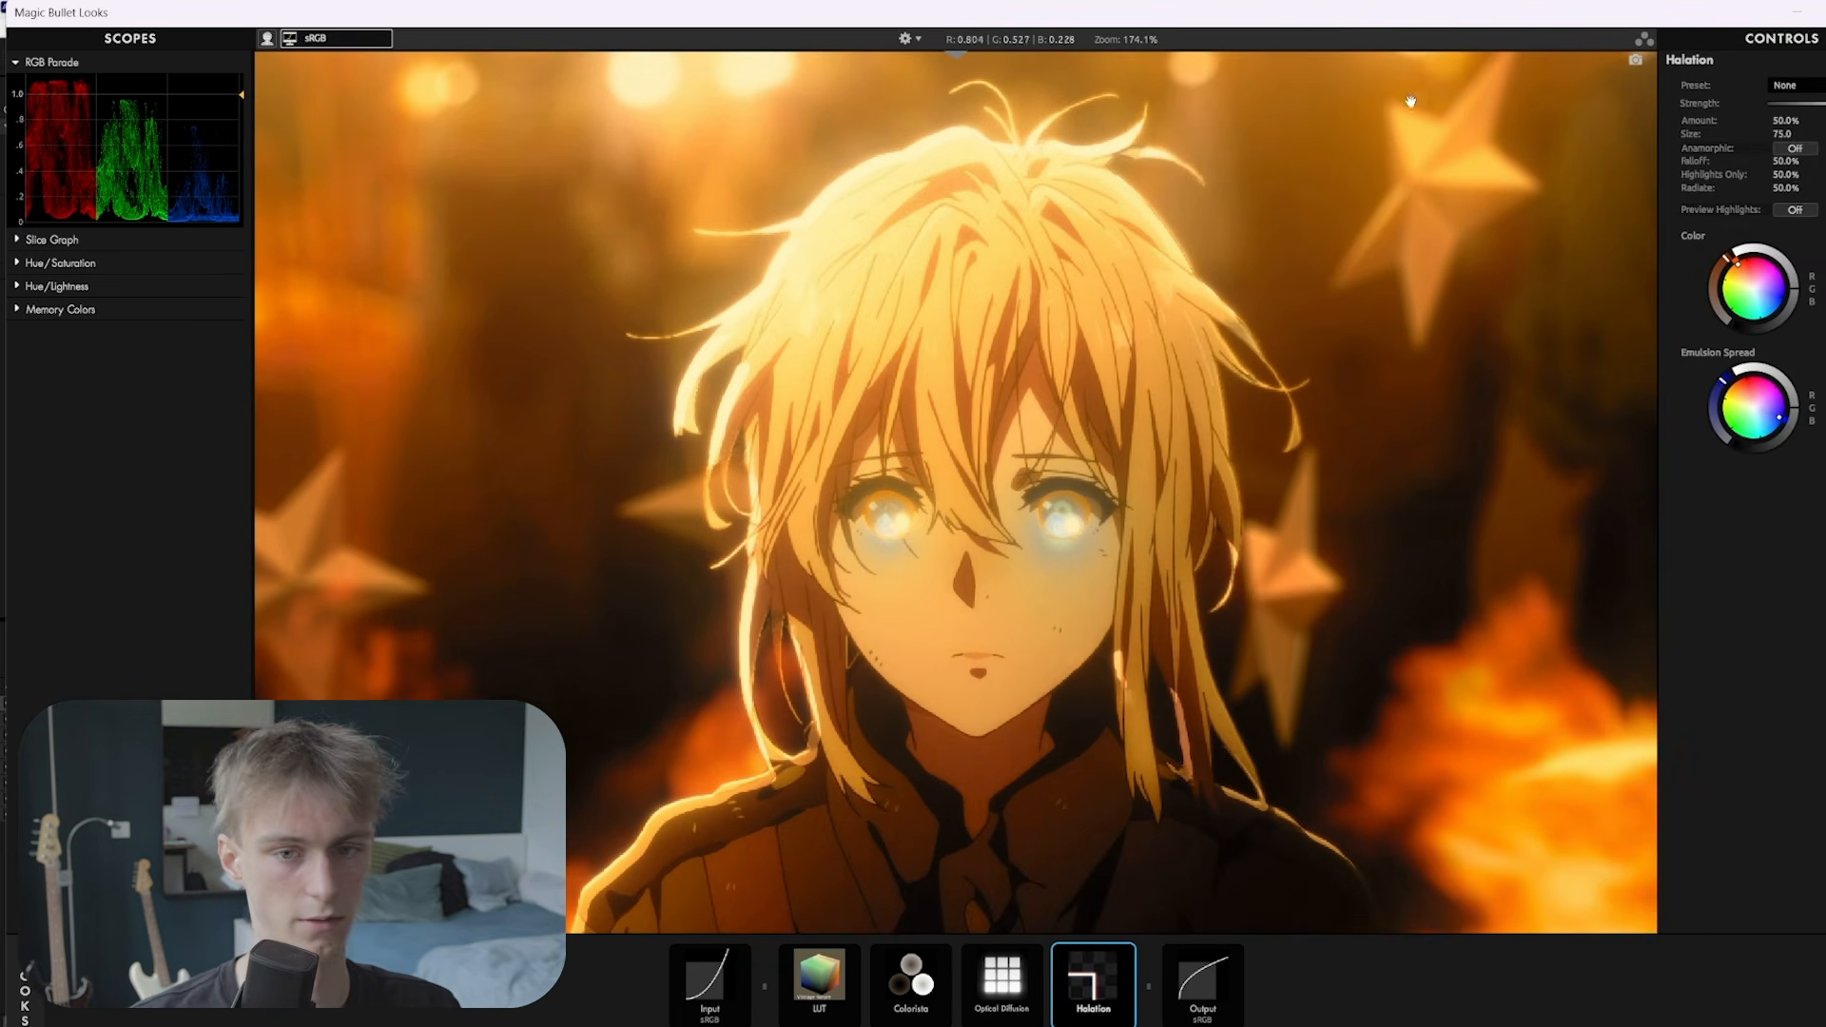
{"action": "left_click_drag", "start_coordinate": [1702, 121], "coordinate": [1750, 131]}
{"action": "left_click_drag", "start_coordinate": [1775, 136], "coordinate": [1823, 136]}
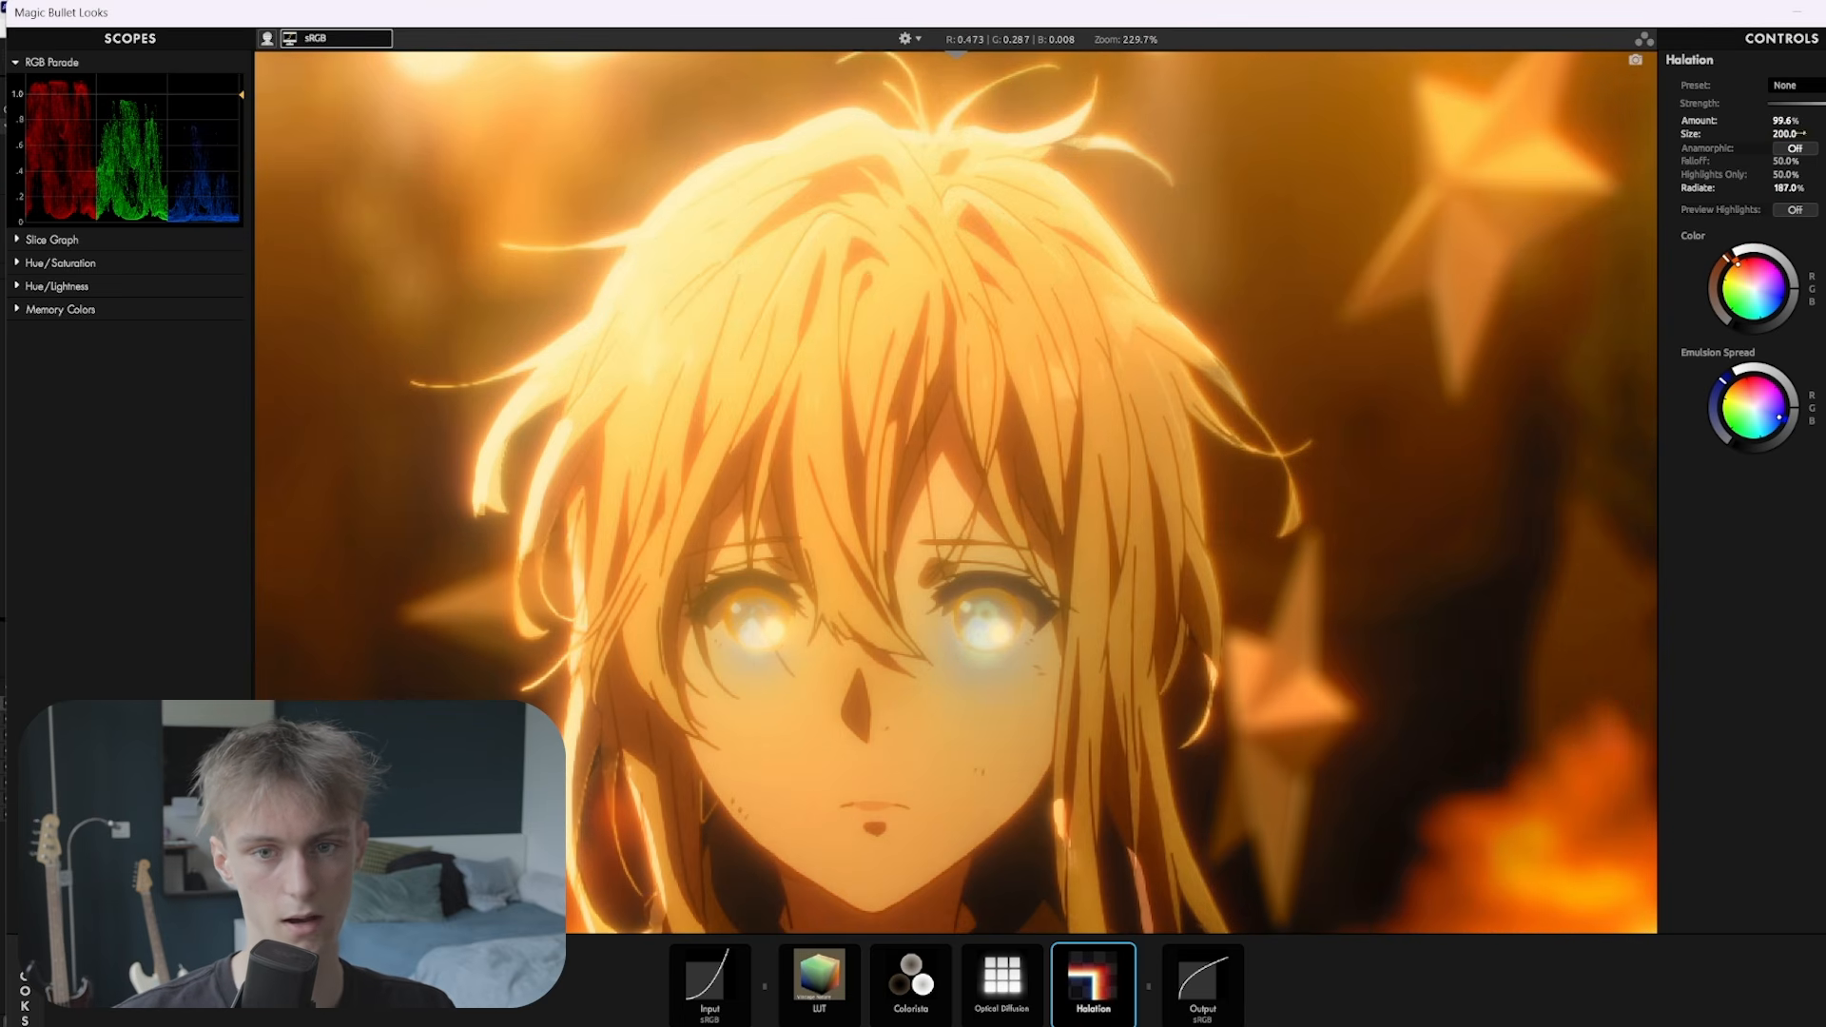
{"action": "left_click_drag", "start_coordinate": [1785, 134], "coordinate": [1774, 134]}
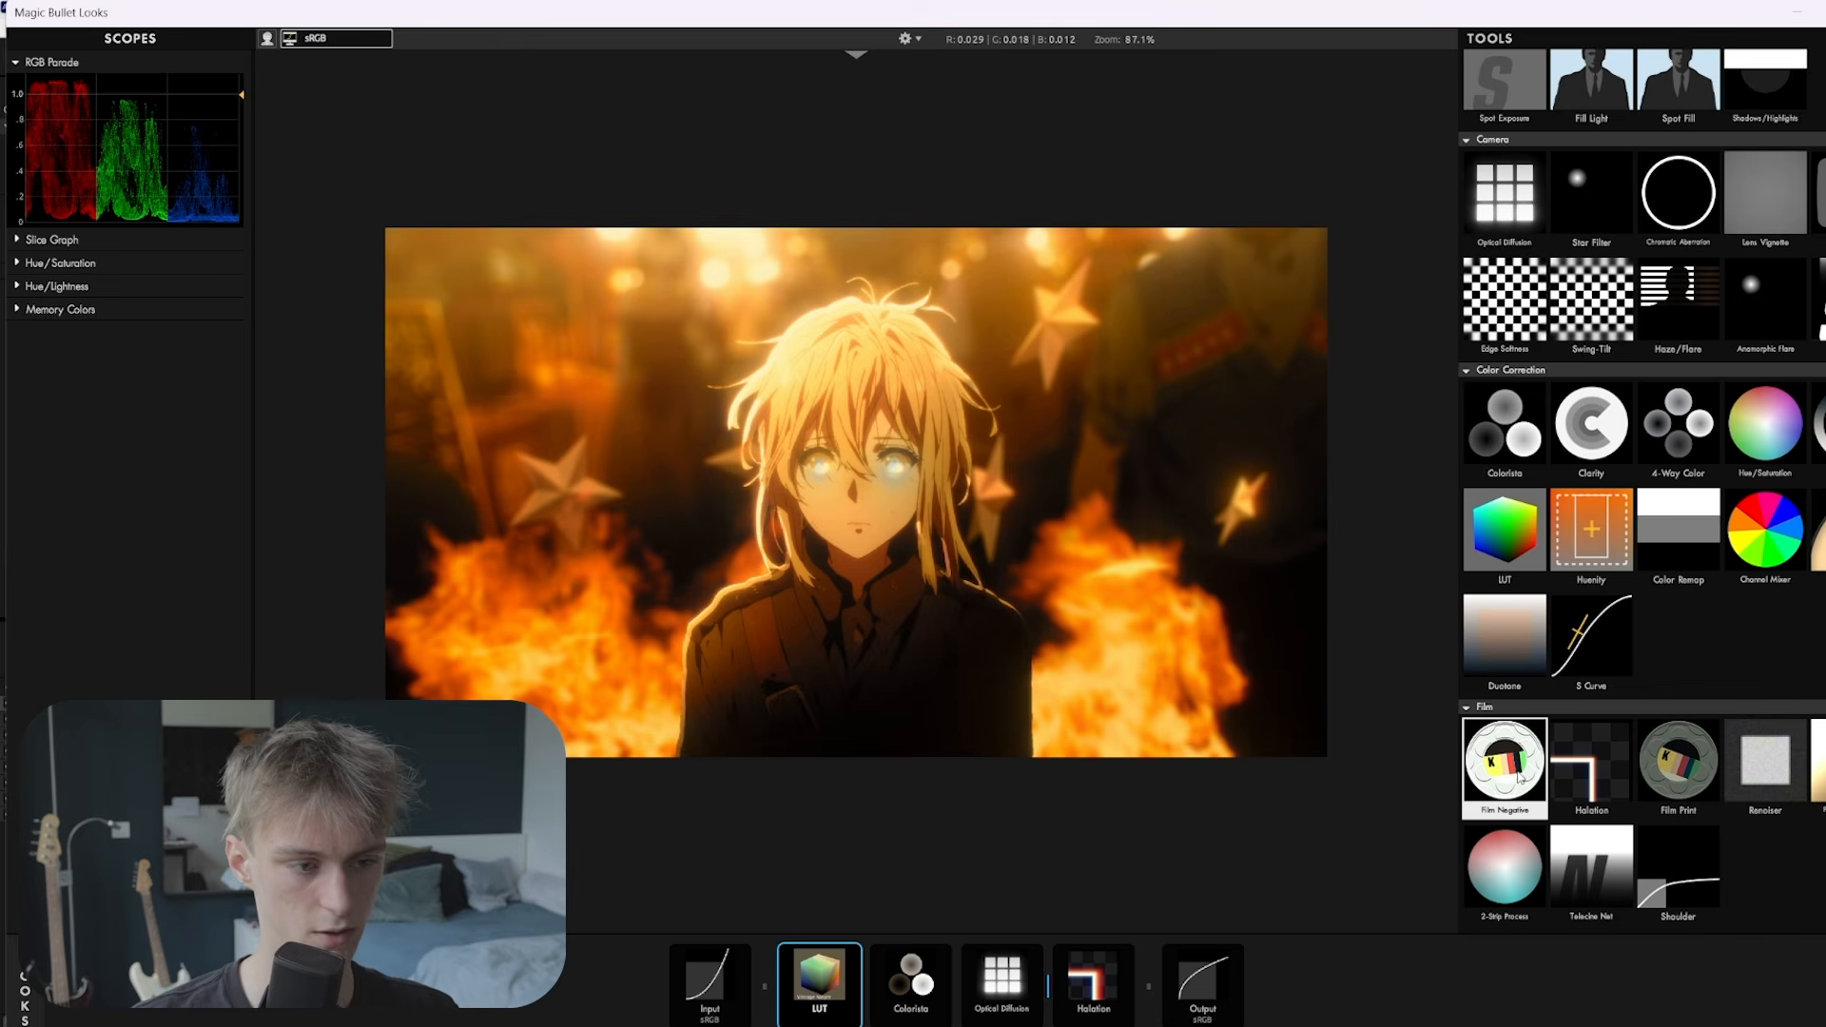
Insert Film Negative before the LUT and, after trying several stocks, set it to Kodak 5219
{"action": "left_click_drag", "start_coordinate": [1507, 775], "coordinate": [774, 975]}
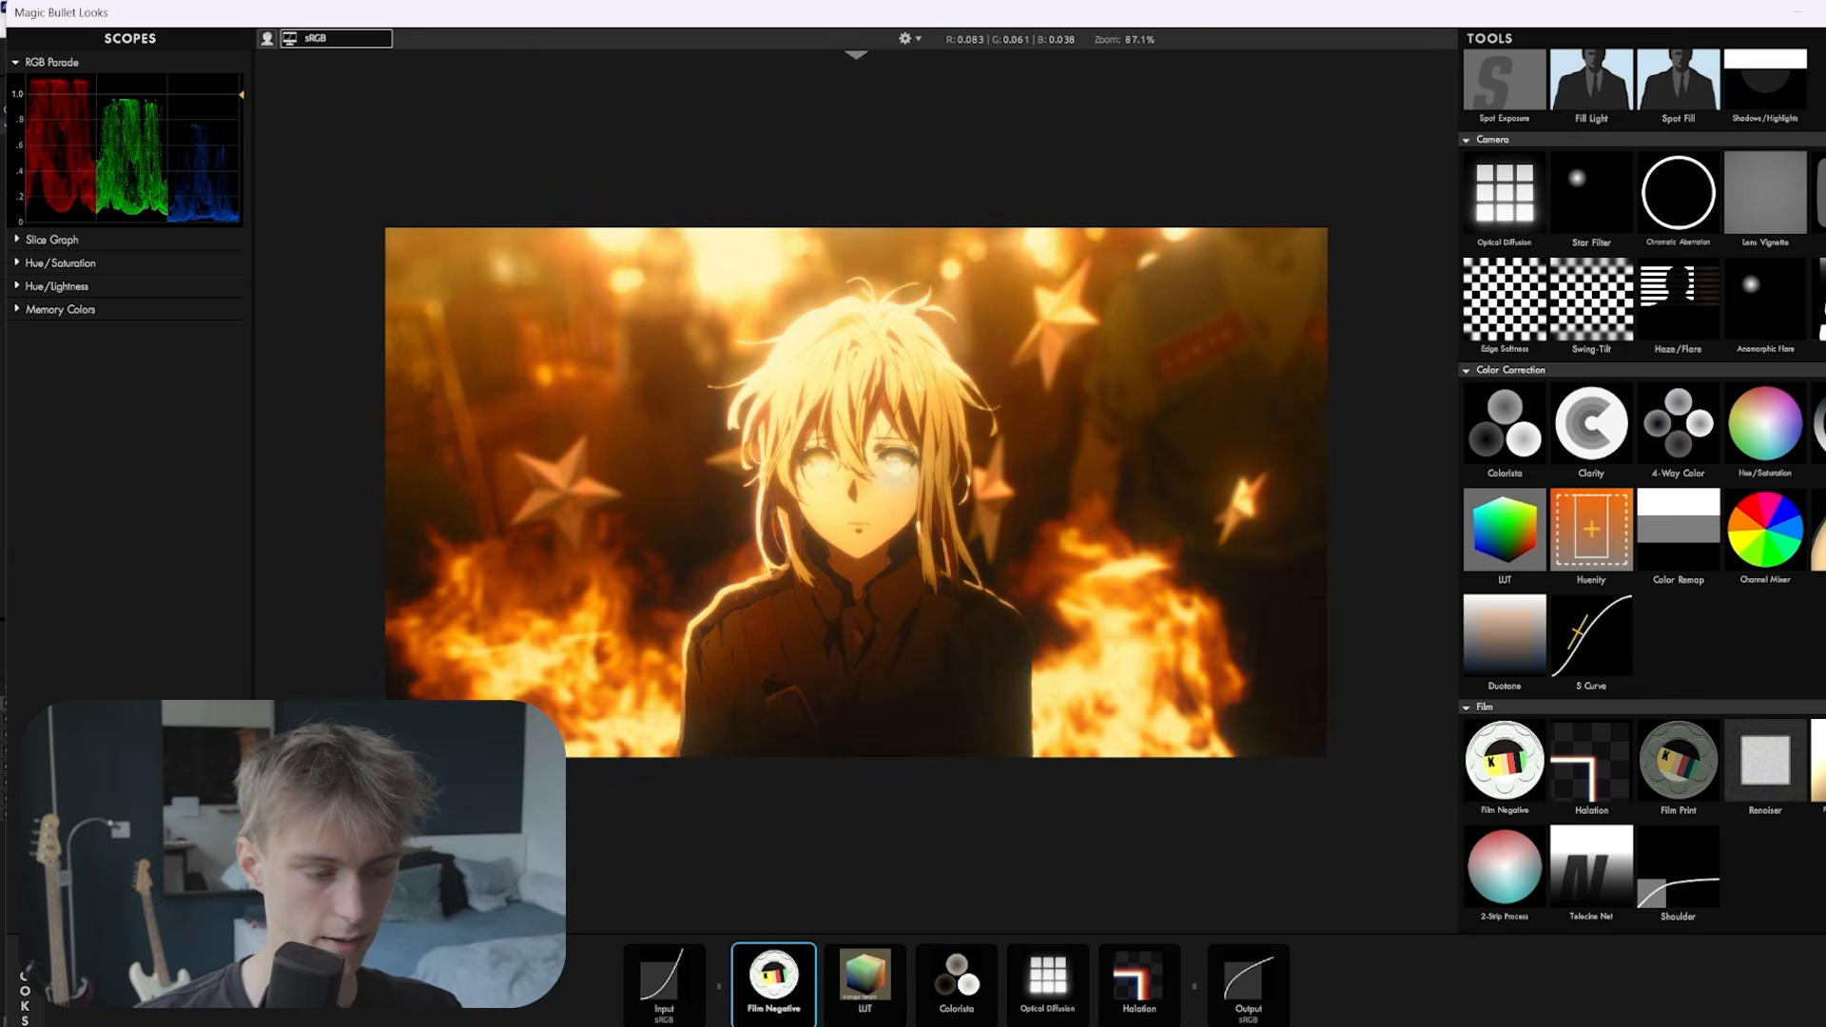
{"action": "left_click", "coordinate": [1161, 587]}
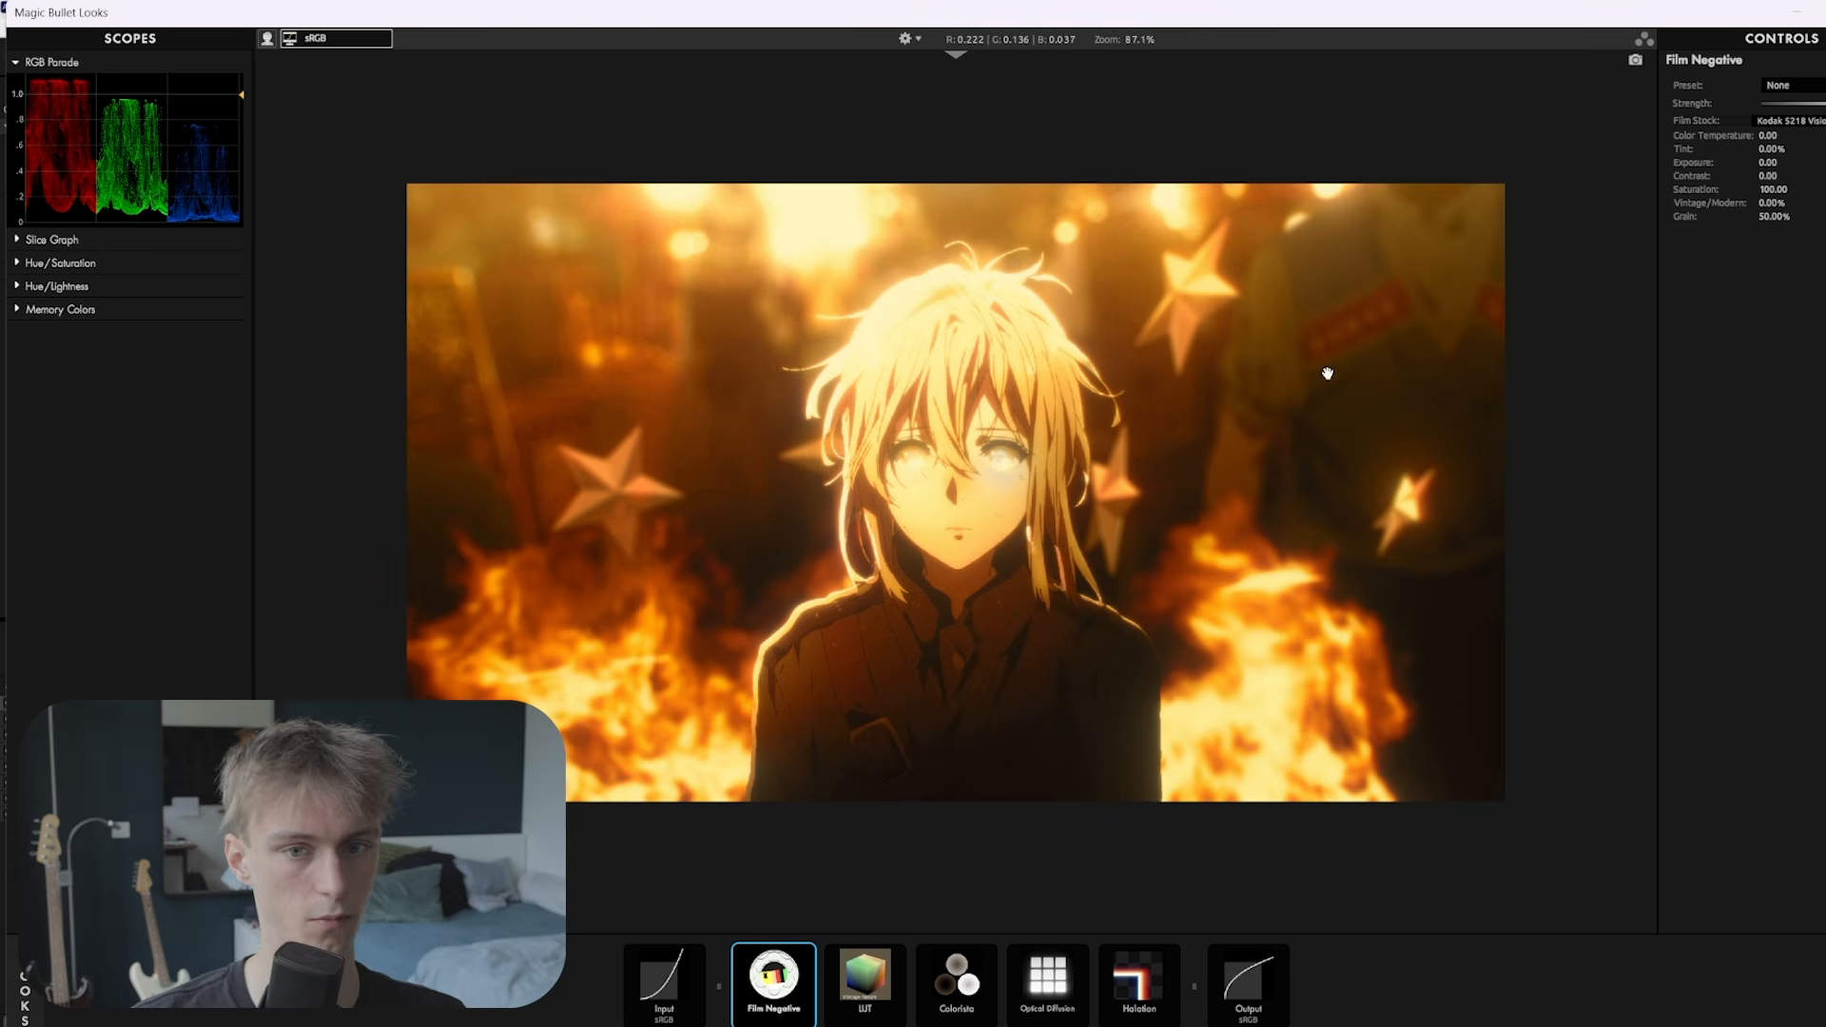
{"action": "left_click", "coordinate": [1814, 121]}
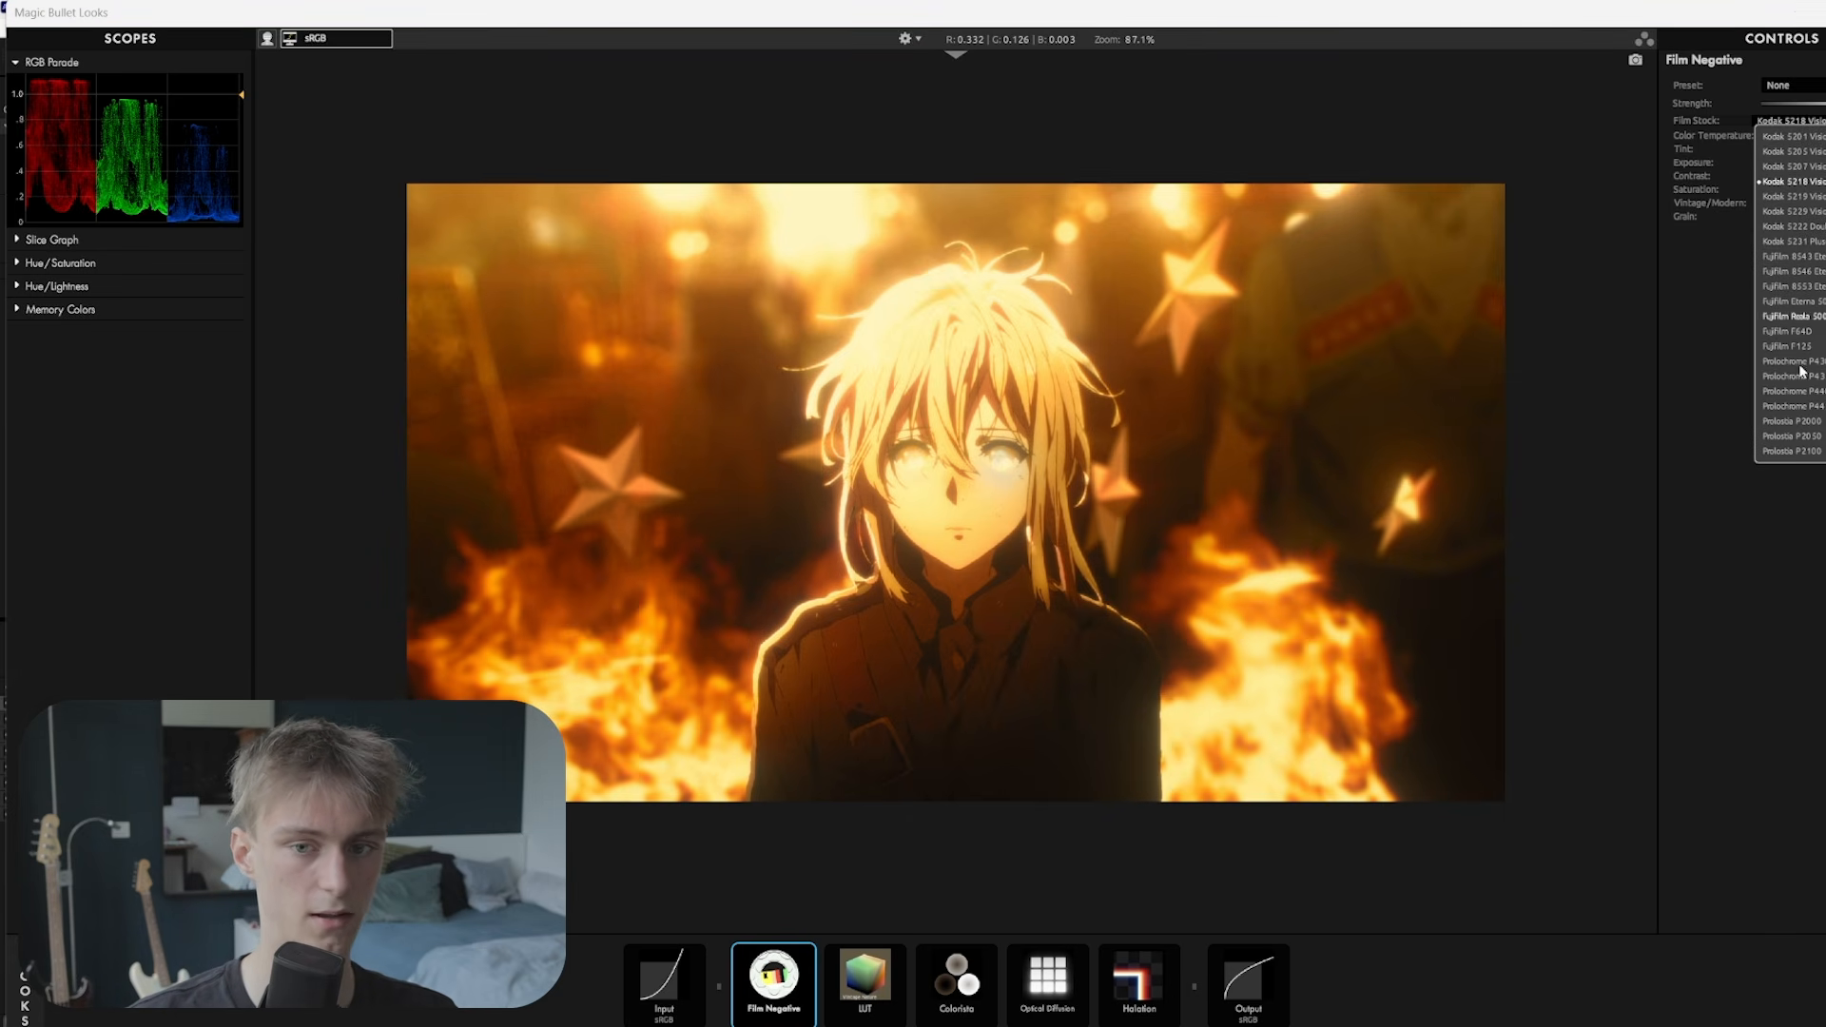
{"action": "left_click", "coordinate": [1793, 226]}
{"action": "left_click", "coordinate": [1791, 121]}
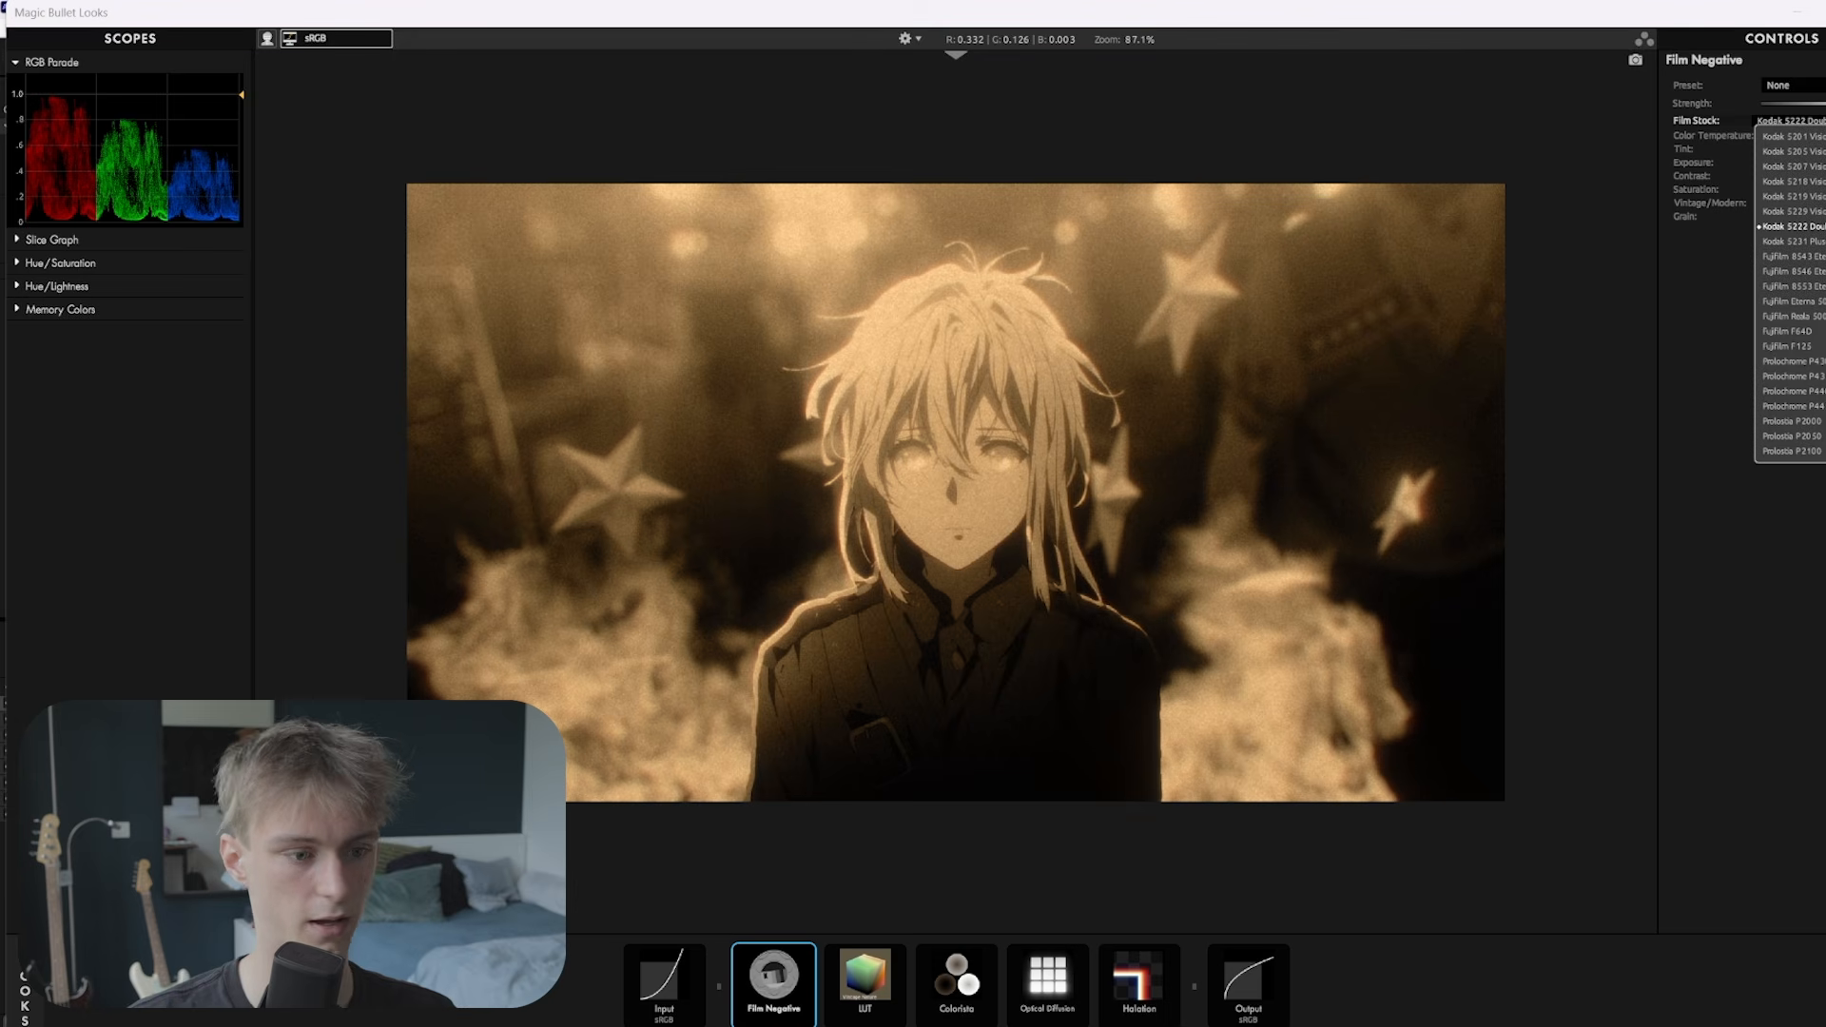
{"action": "left_click", "coordinate": [1792, 271]}
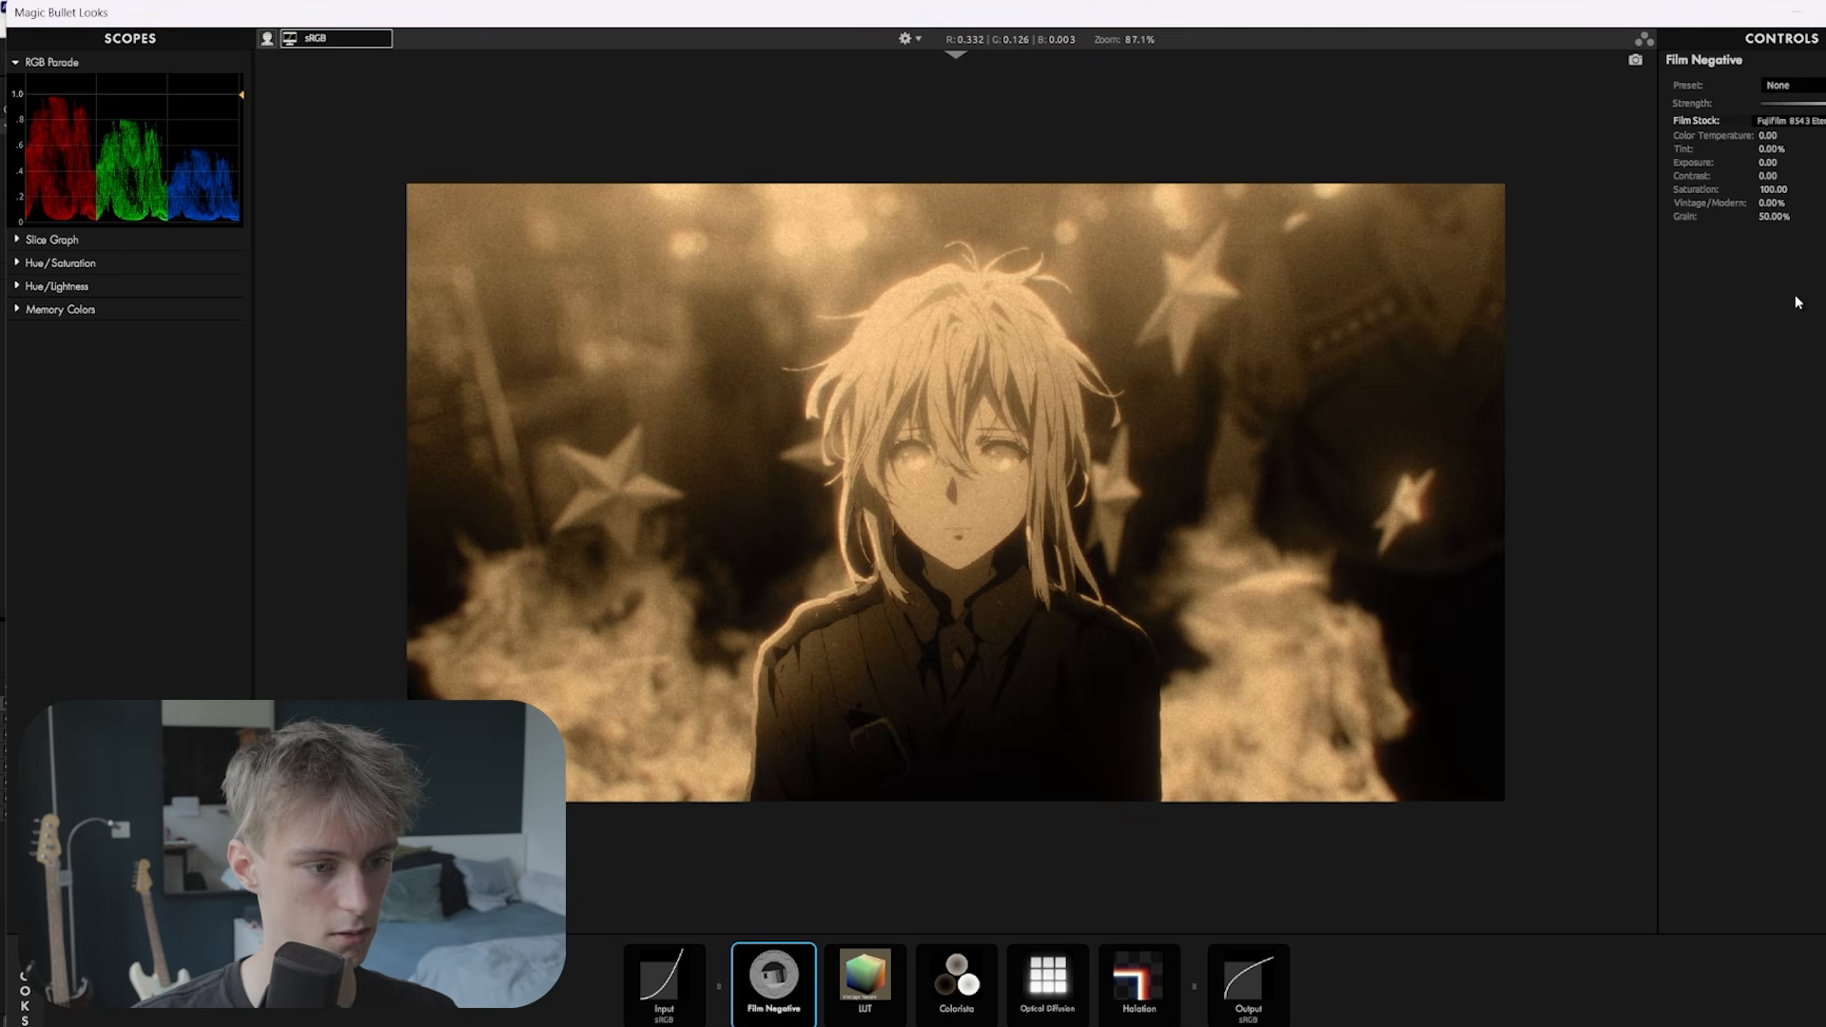
{"action": "left_click", "coordinate": [1790, 120]}
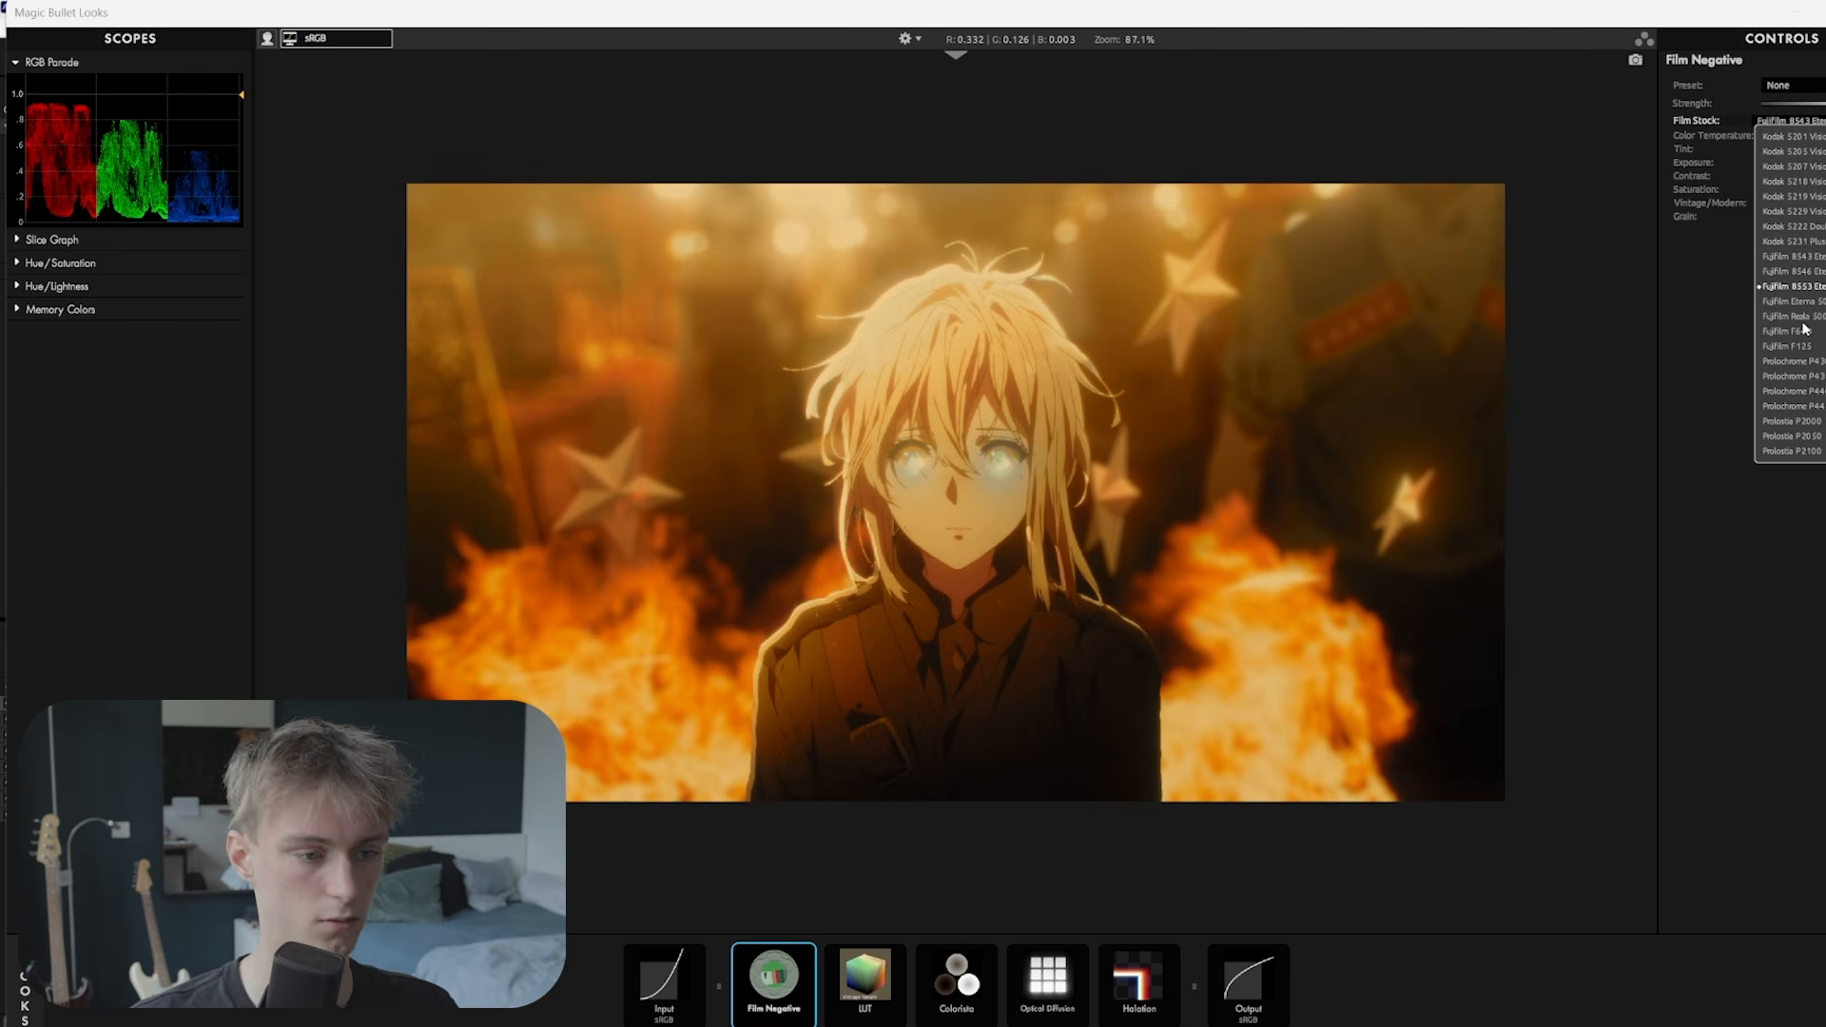
{"action": "left_click", "coordinate": [1792, 286]}
{"action": "scroll", "coordinate": [1032, 454], "scroll_direction": "up", "scroll_amount": 1}
{"action": "scroll", "coordinate": [1032, 454], "scroll_direction": "up", "scroll_amount": 2}
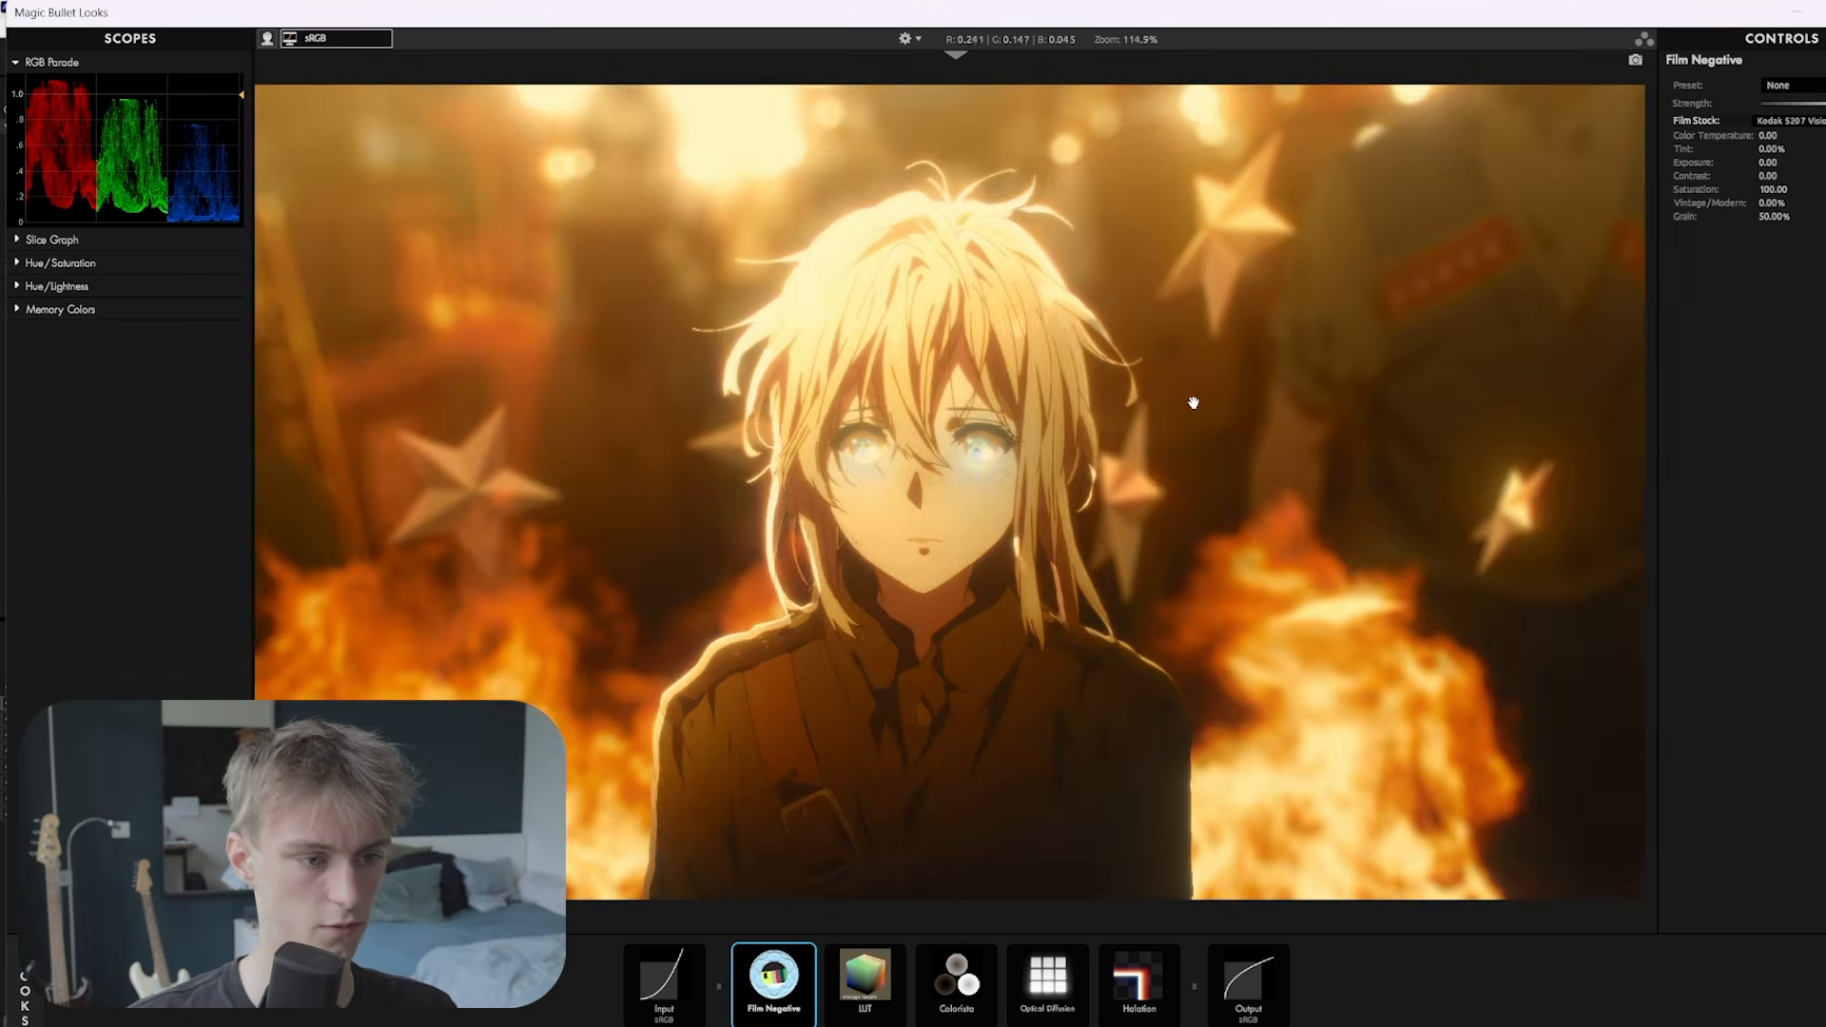
{"action": "scroll", "coordinate": [1179, 400], "scroll_direction": "down", "scroll_amount": 4}
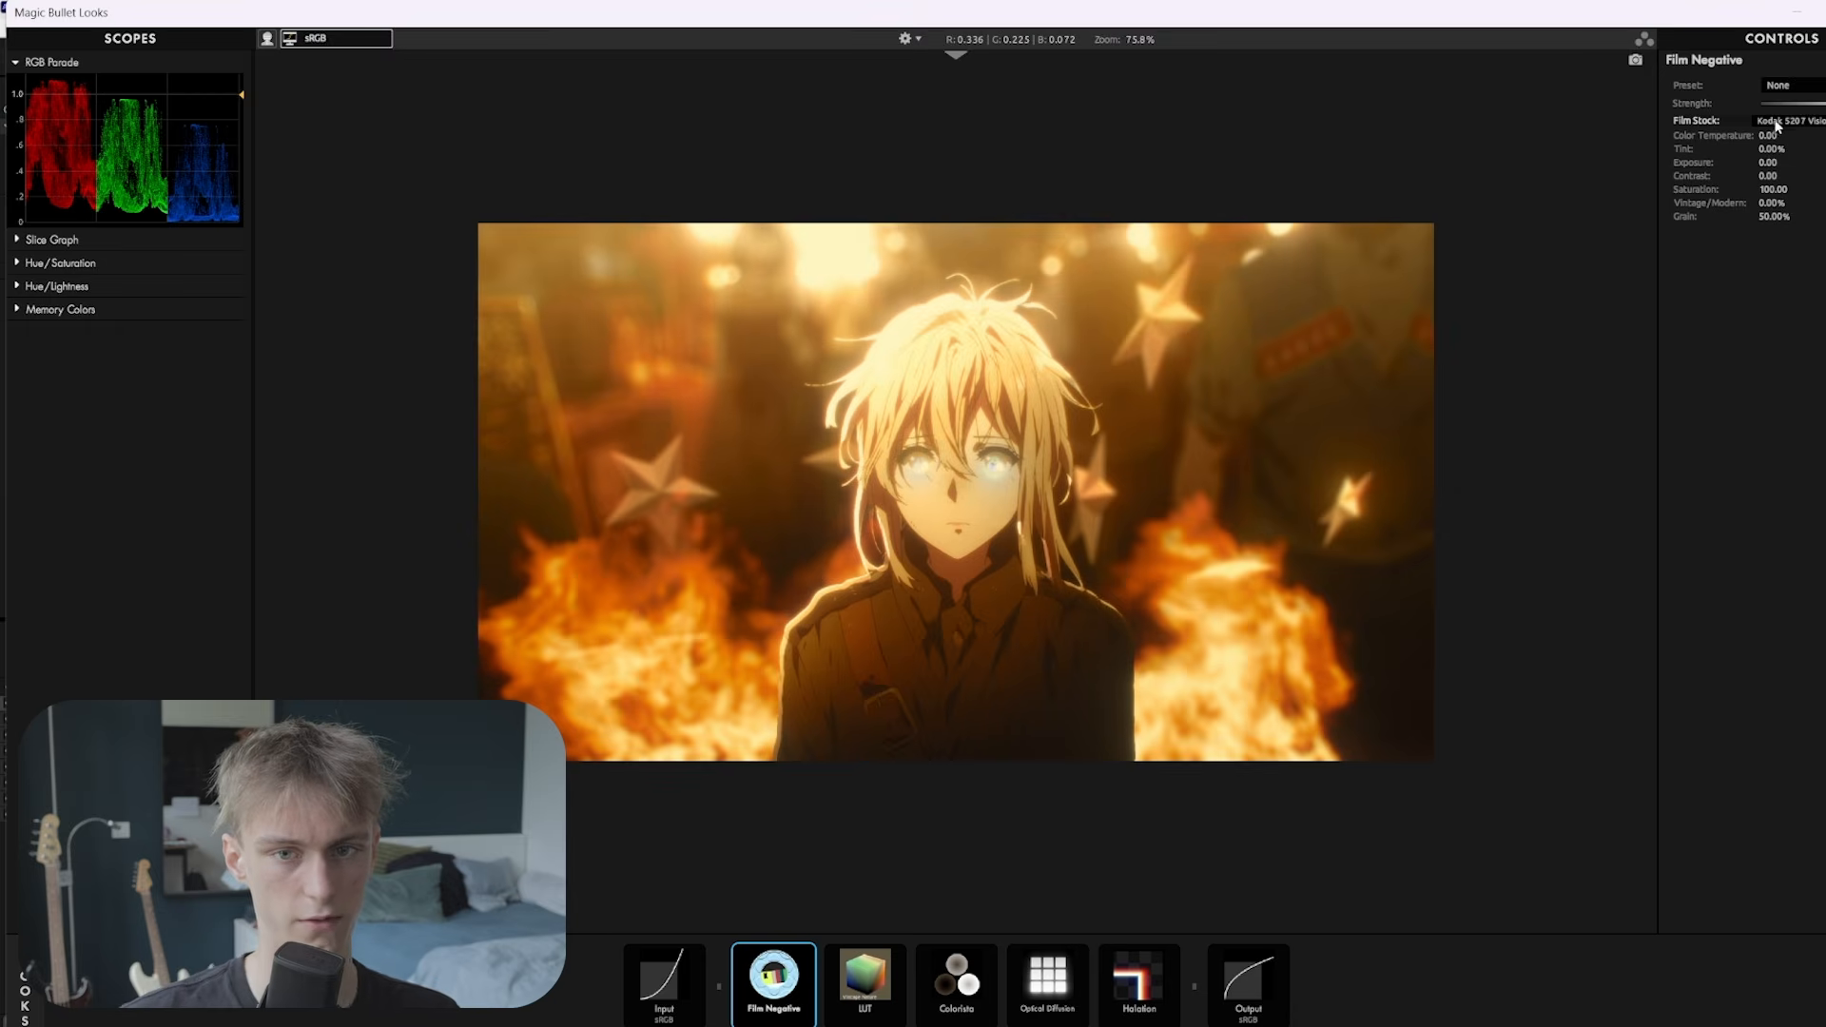
{"action": "left_click", "coordinate": [1788, 123]}
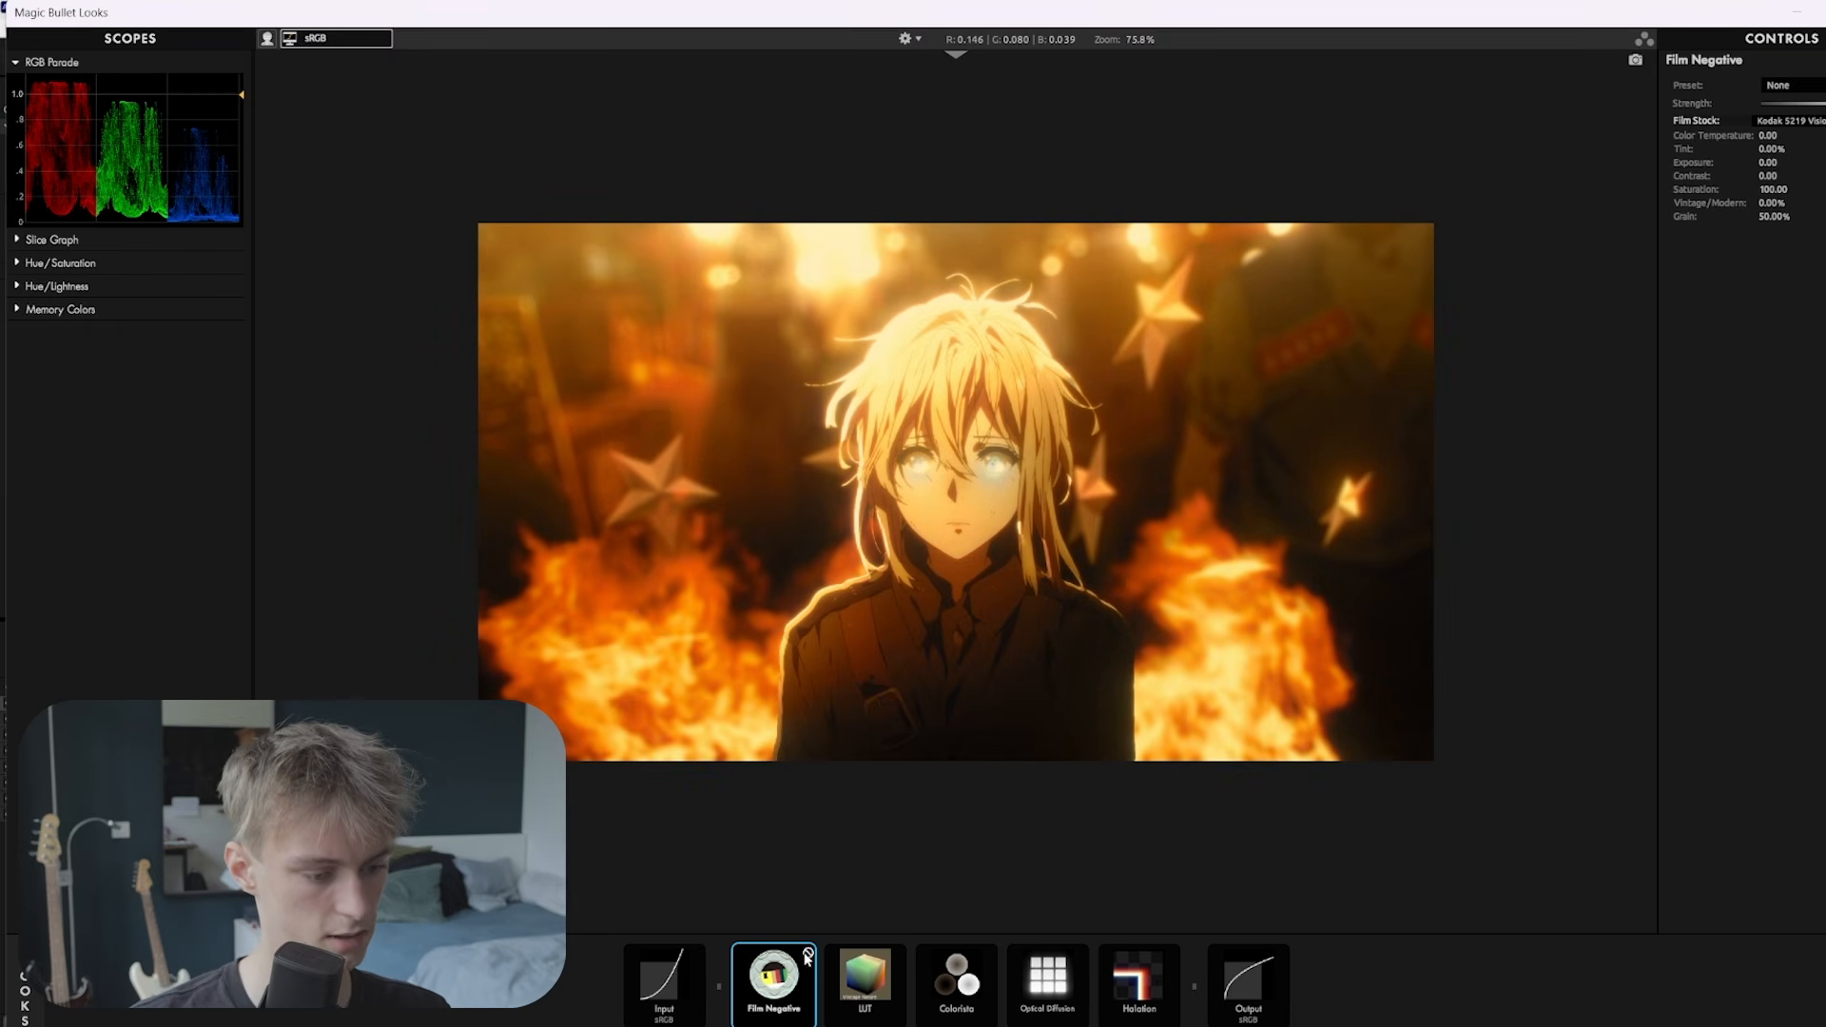
Bypass Film Negative briefly to compare, then lower Colorista's top curve point to tame highlights
{"action": "left_click", "coordinate": [808, 954]}
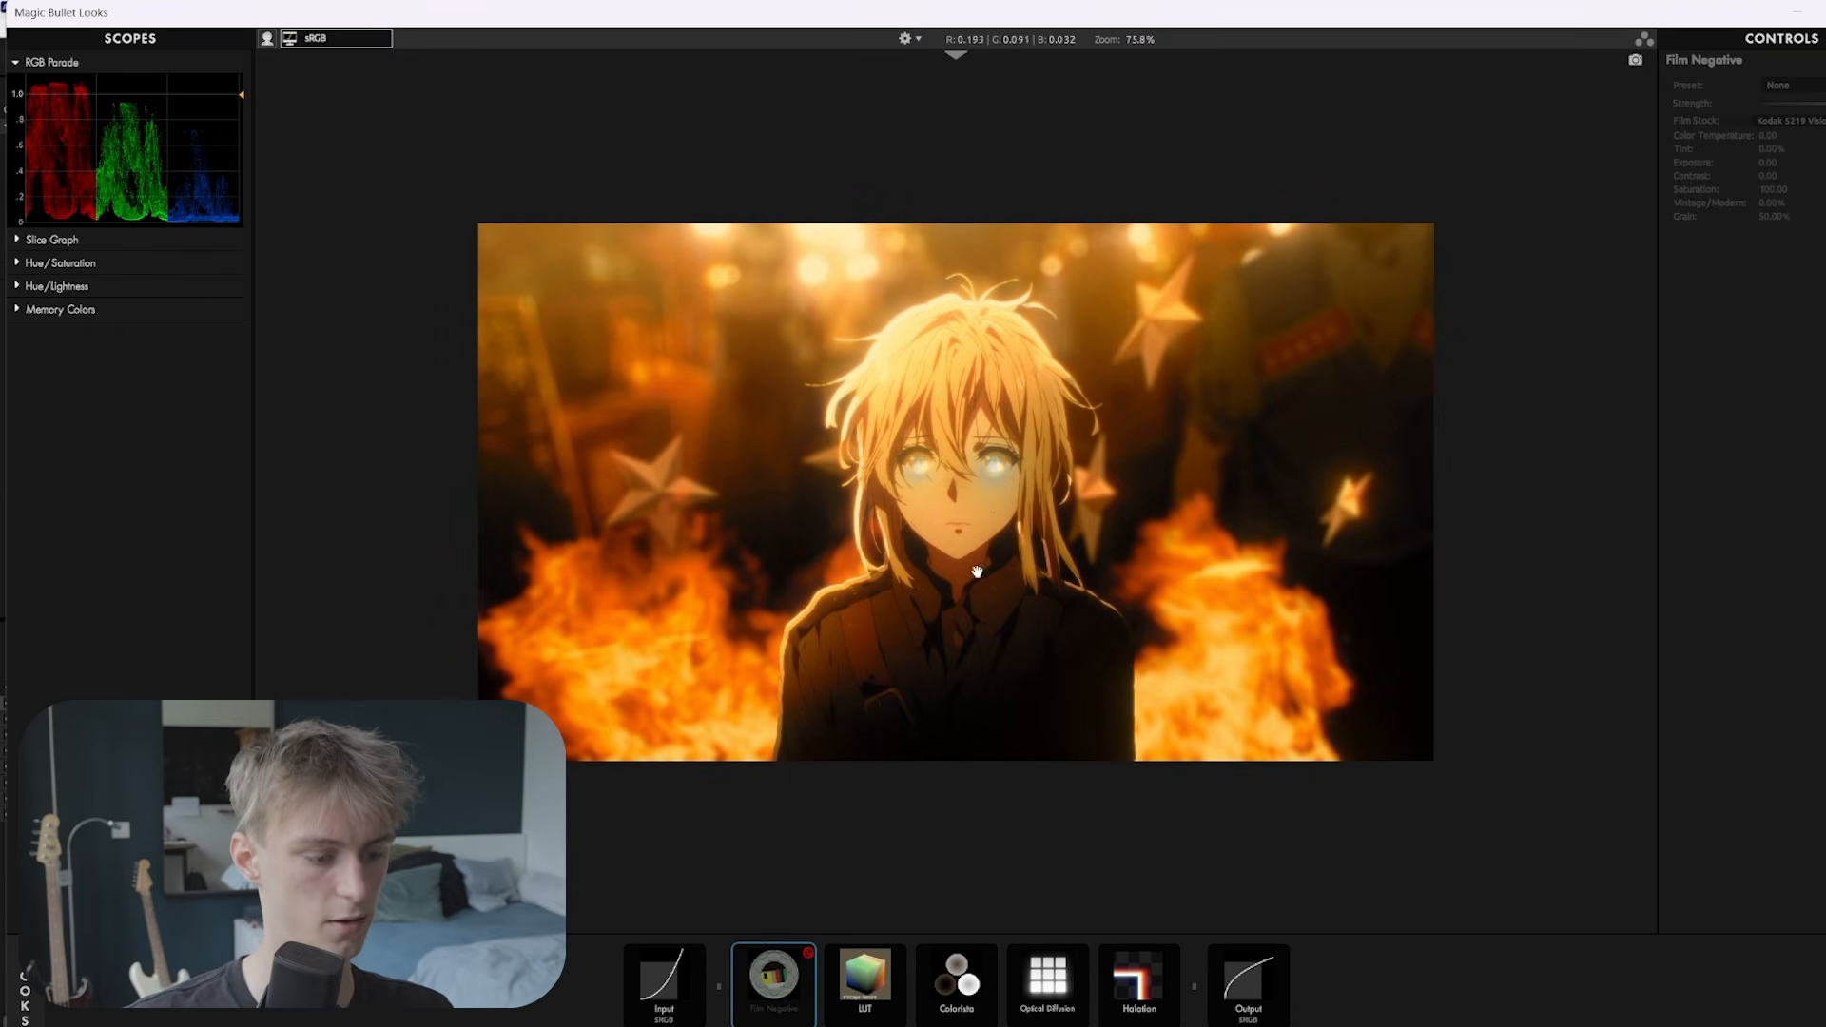
{"action": "left_click", "coordinate": [809, 953]}
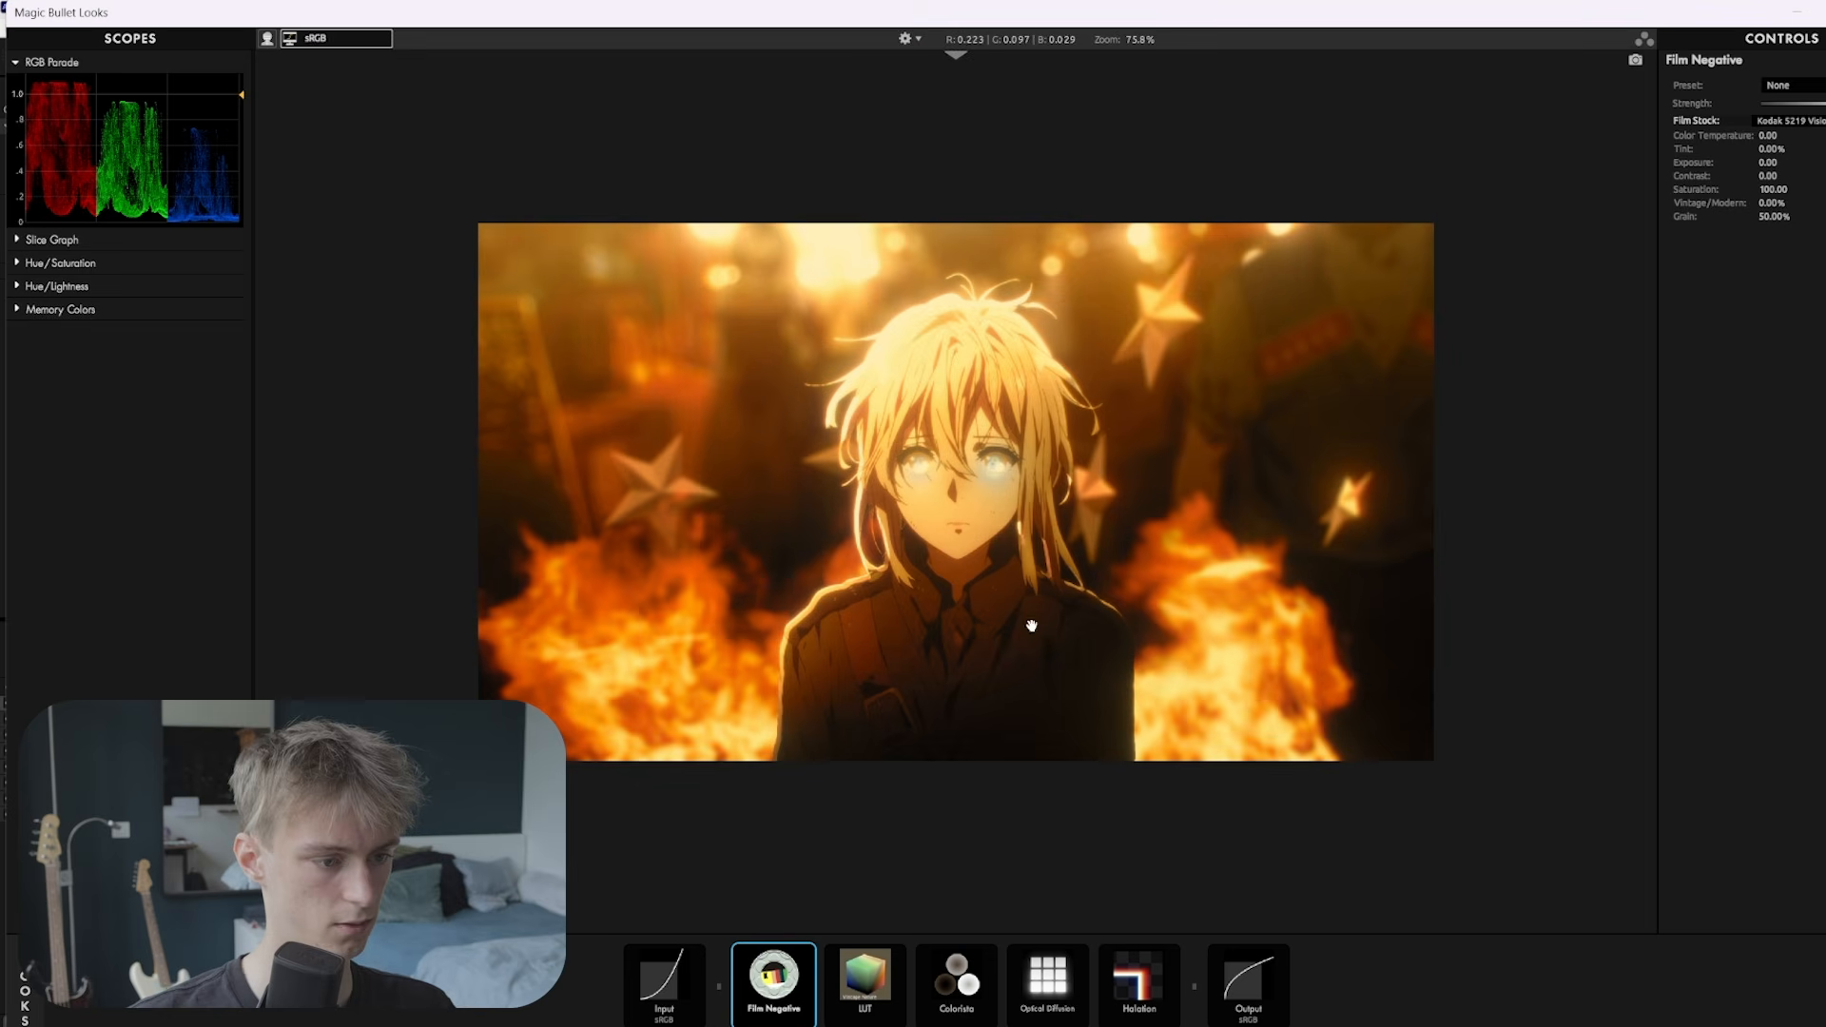
{"action": "left_click", "coordinate": [946, 981]}
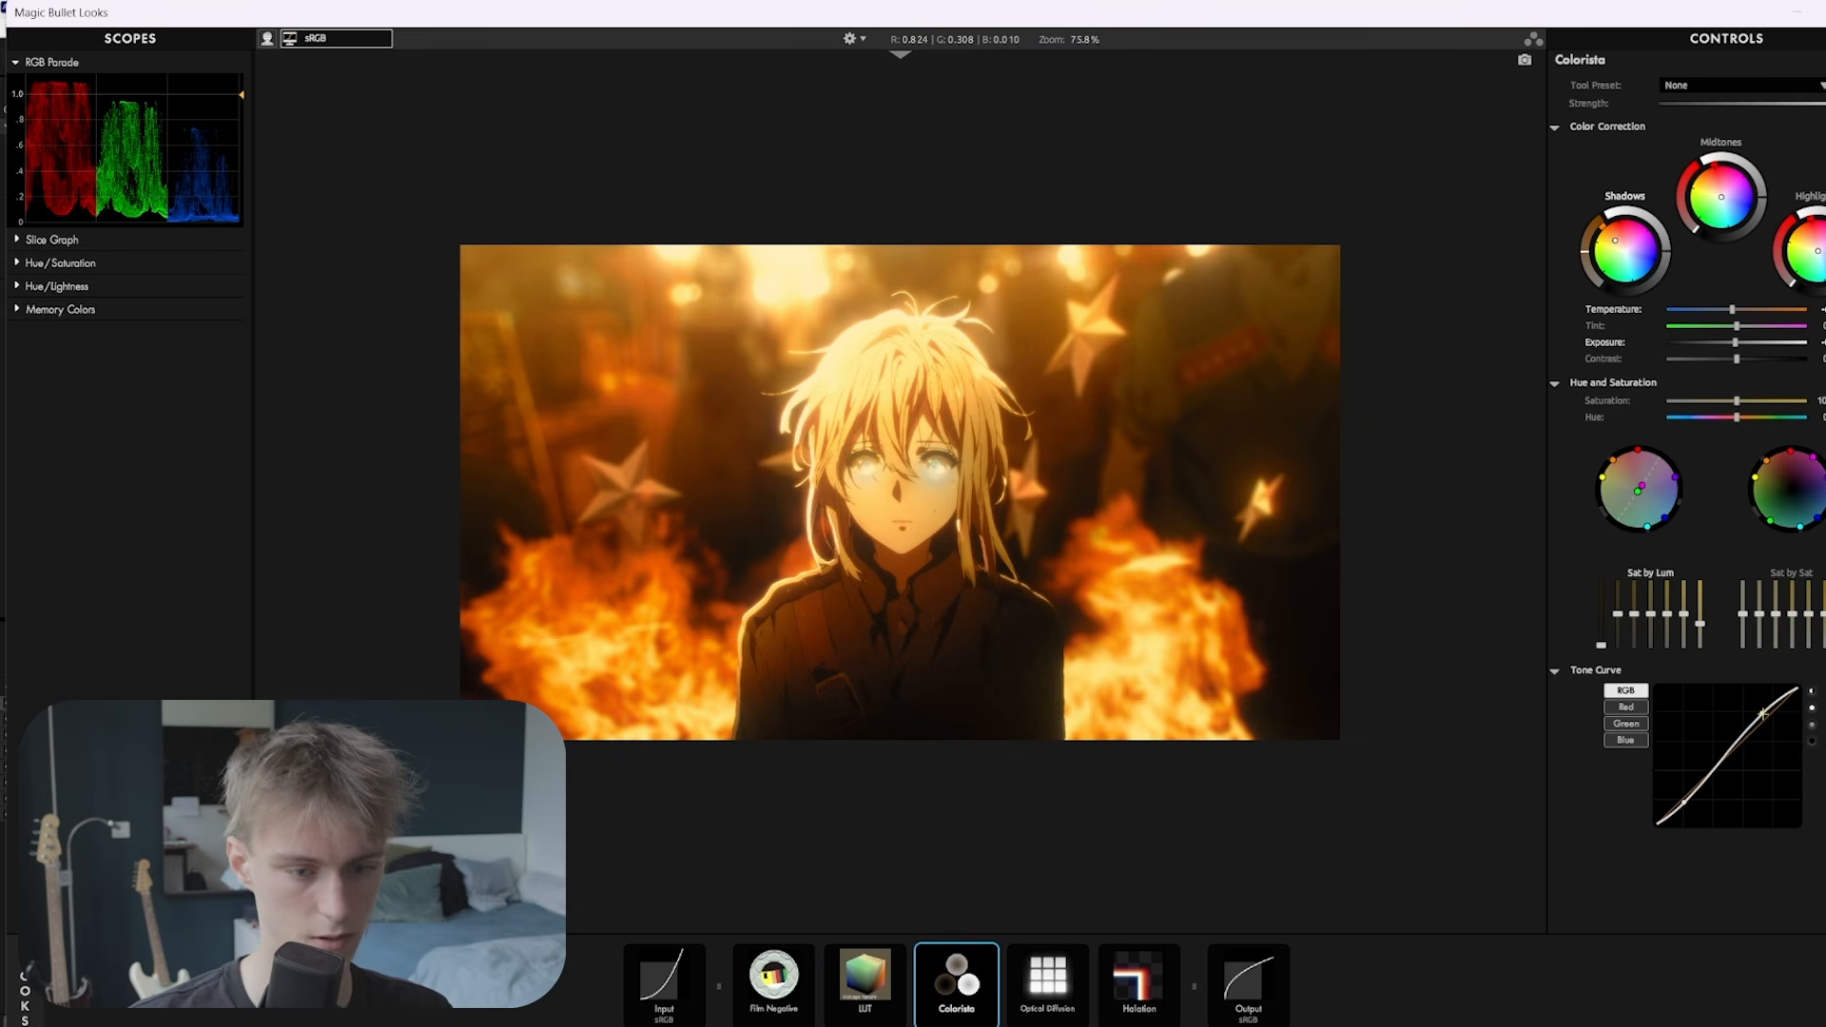
{"action": "left_click_drag", "start_coordinate": [1762, 714], "coordinate": [1762, 718]}
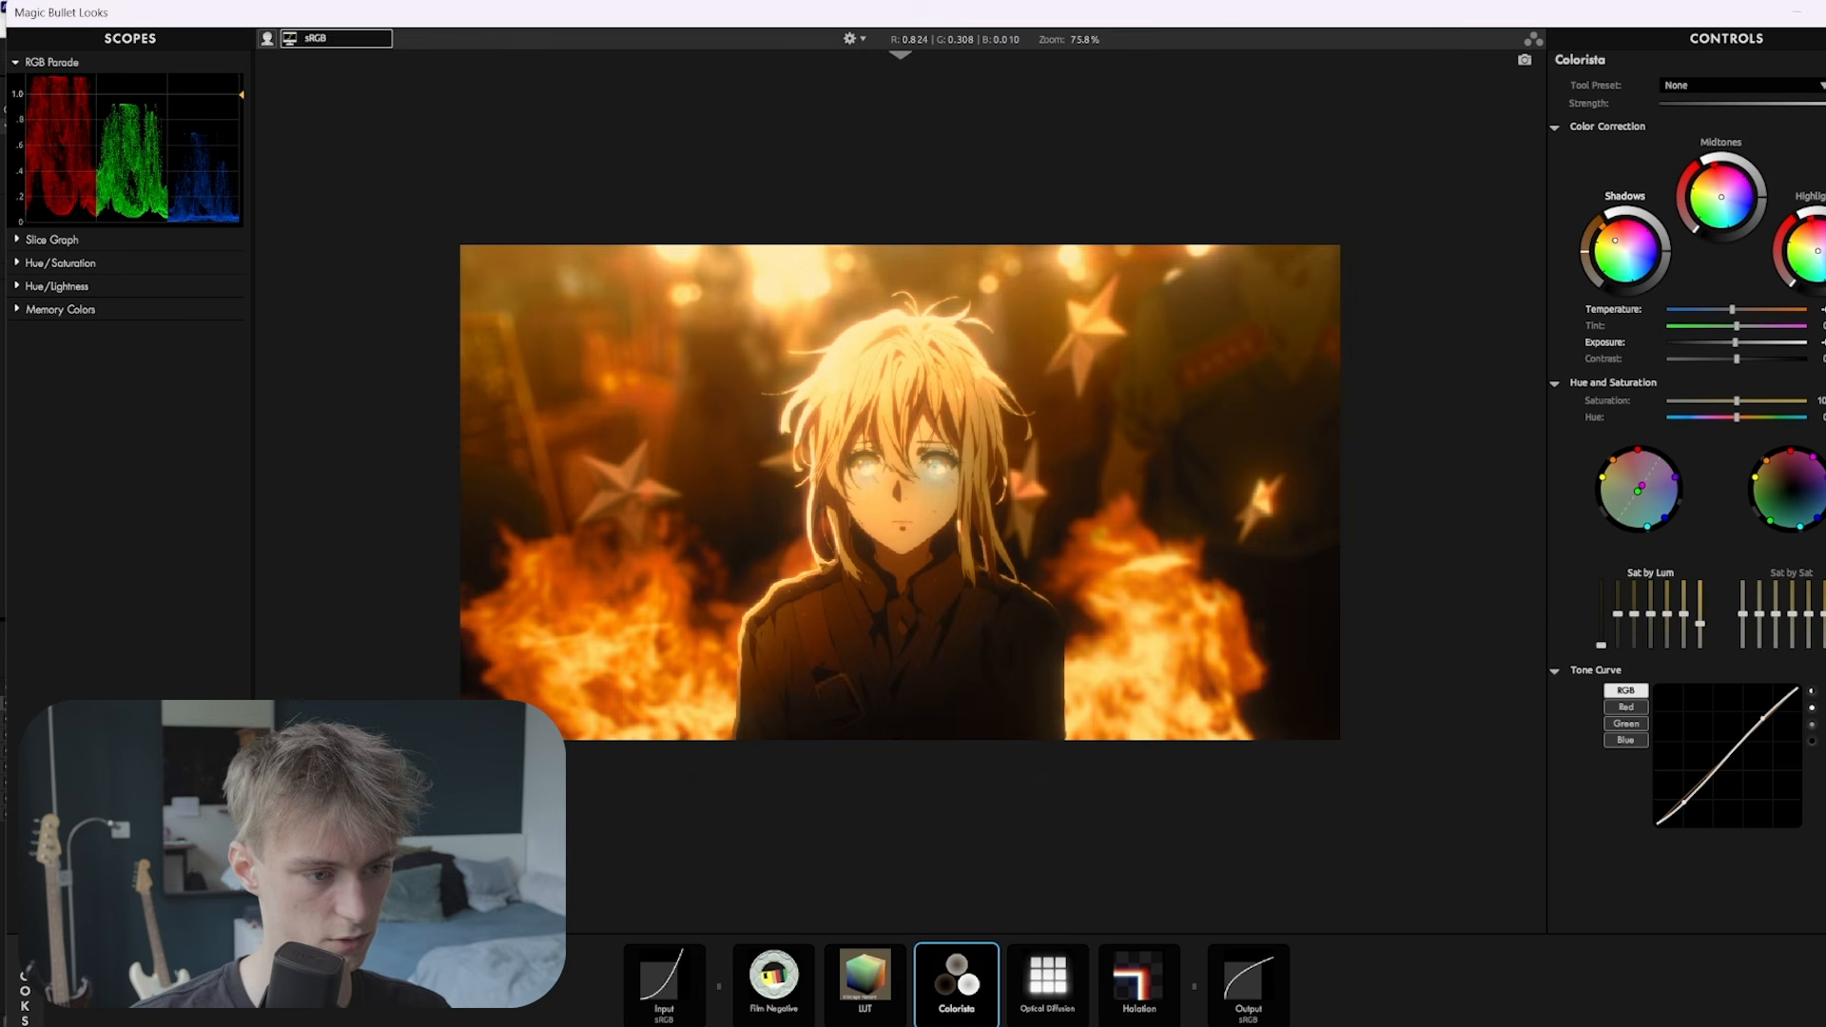